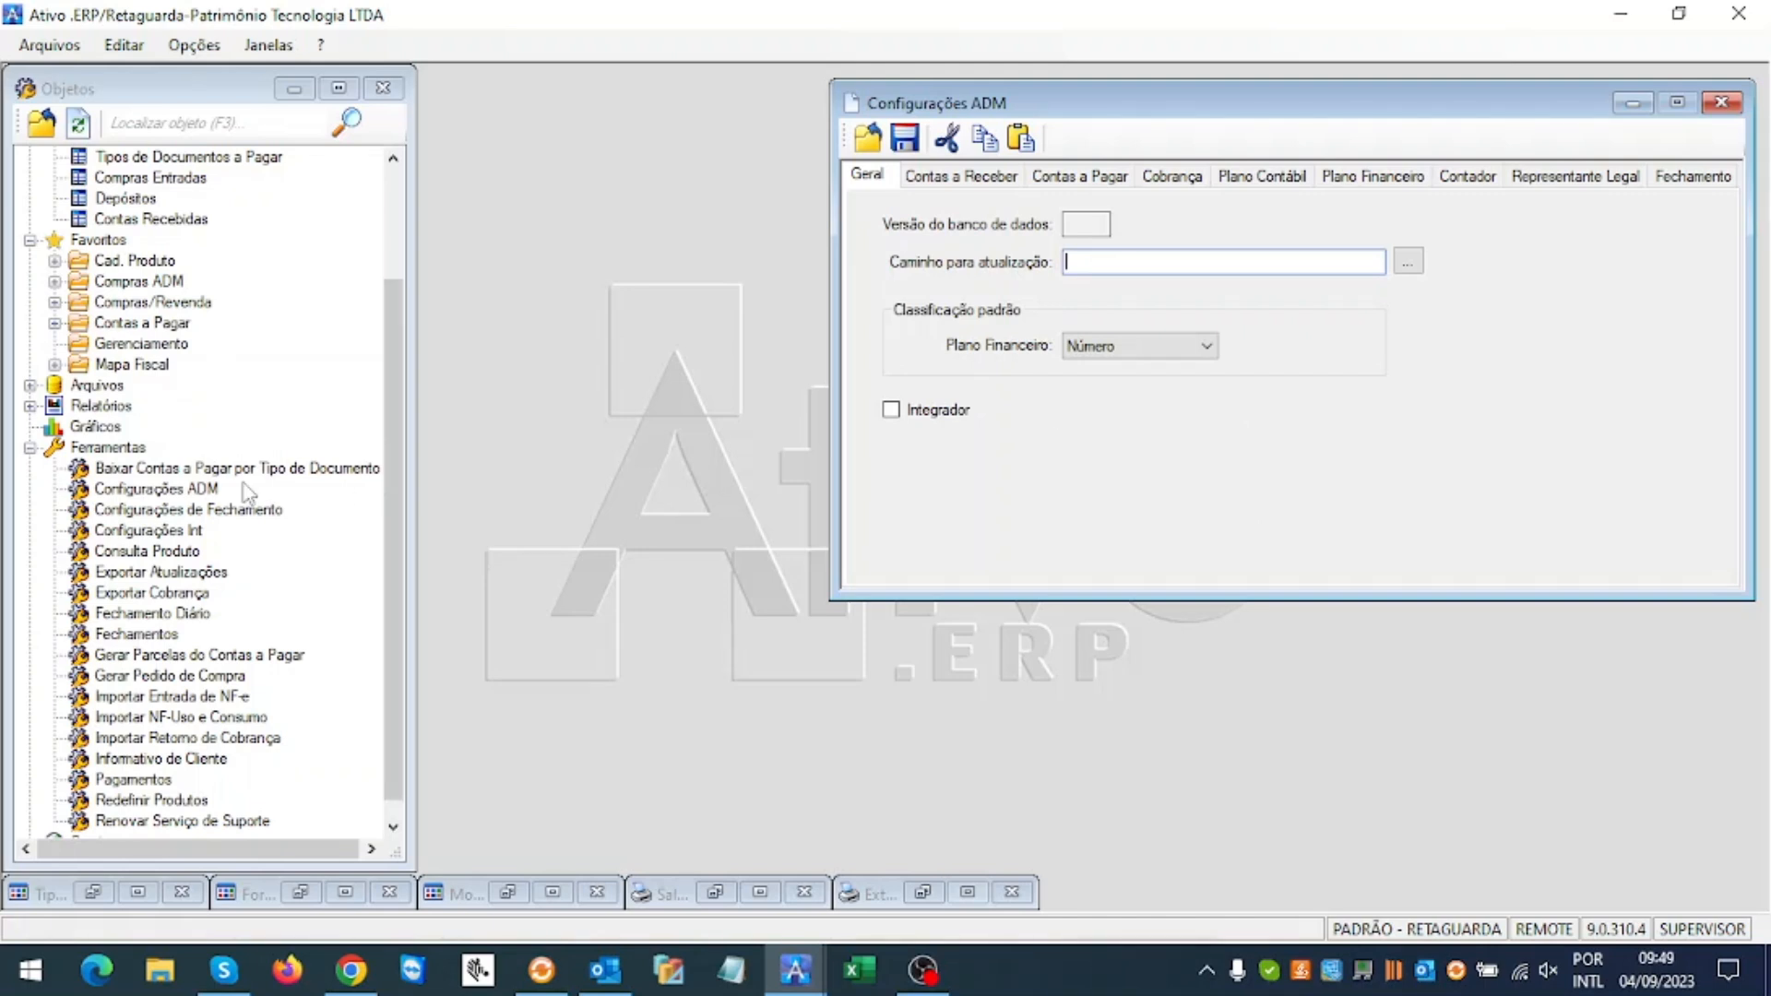
Step: Reopen Configurações ADM and show its Contas a Pagar settings for supplier advances
click(174, 498)
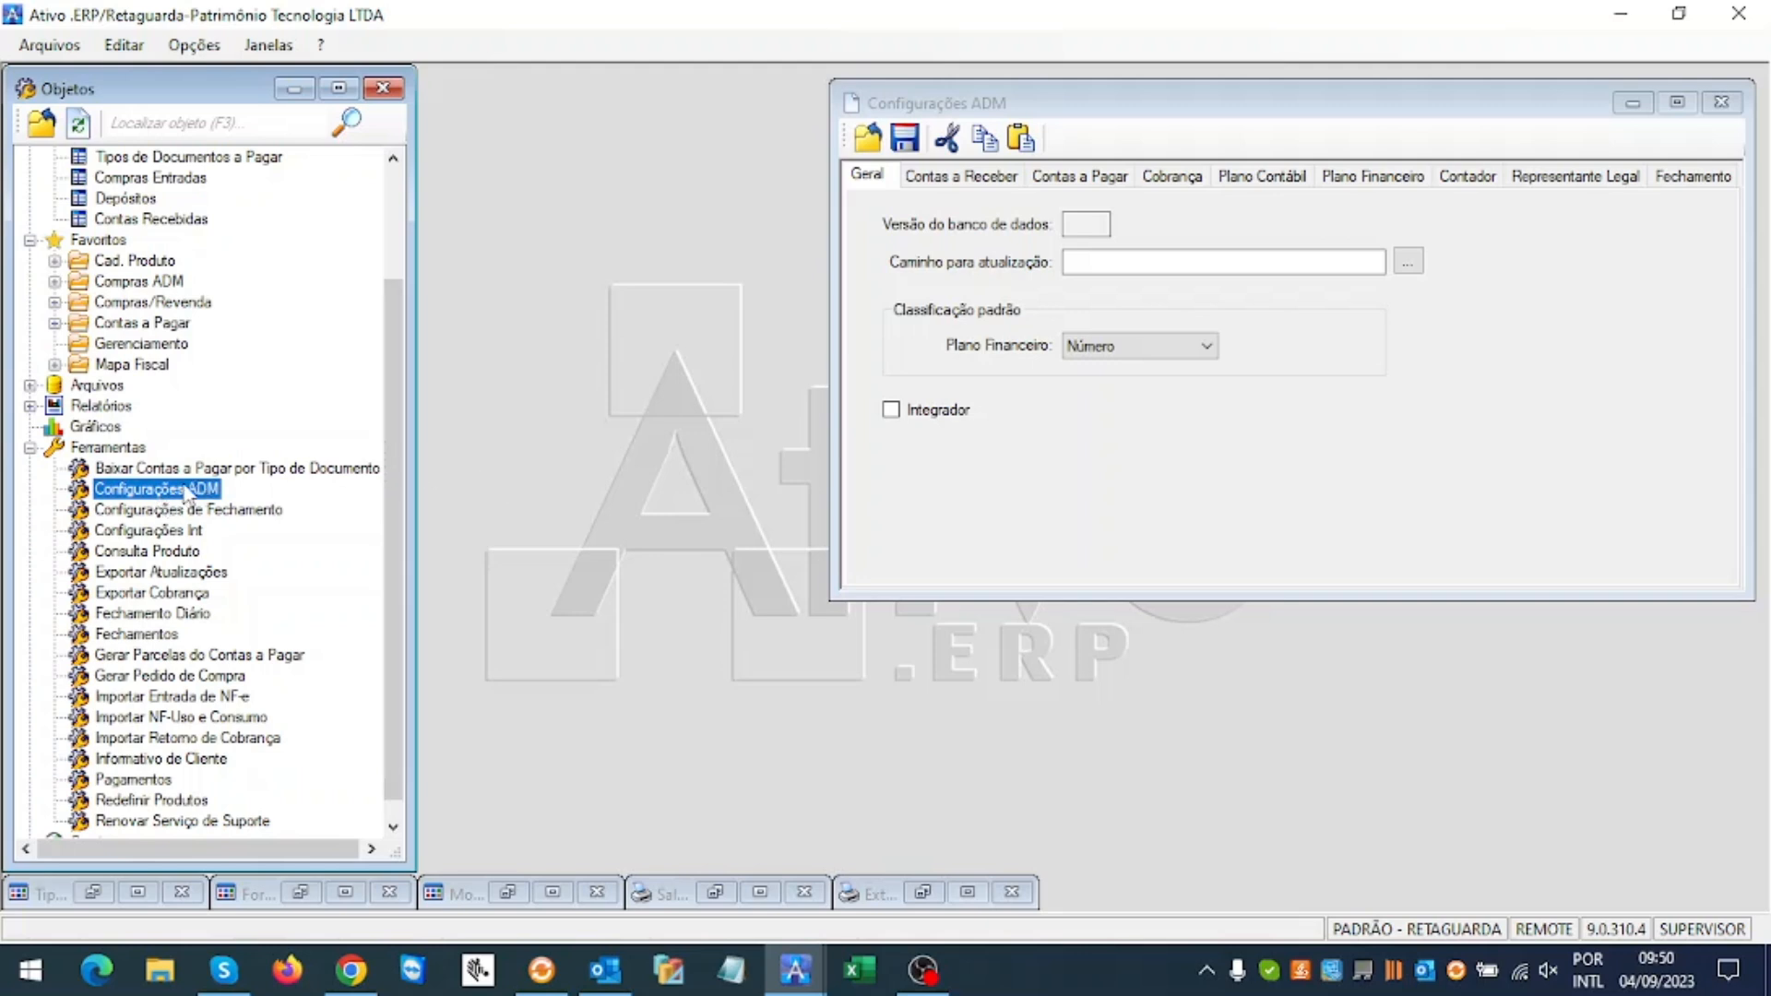
click(873, 140)
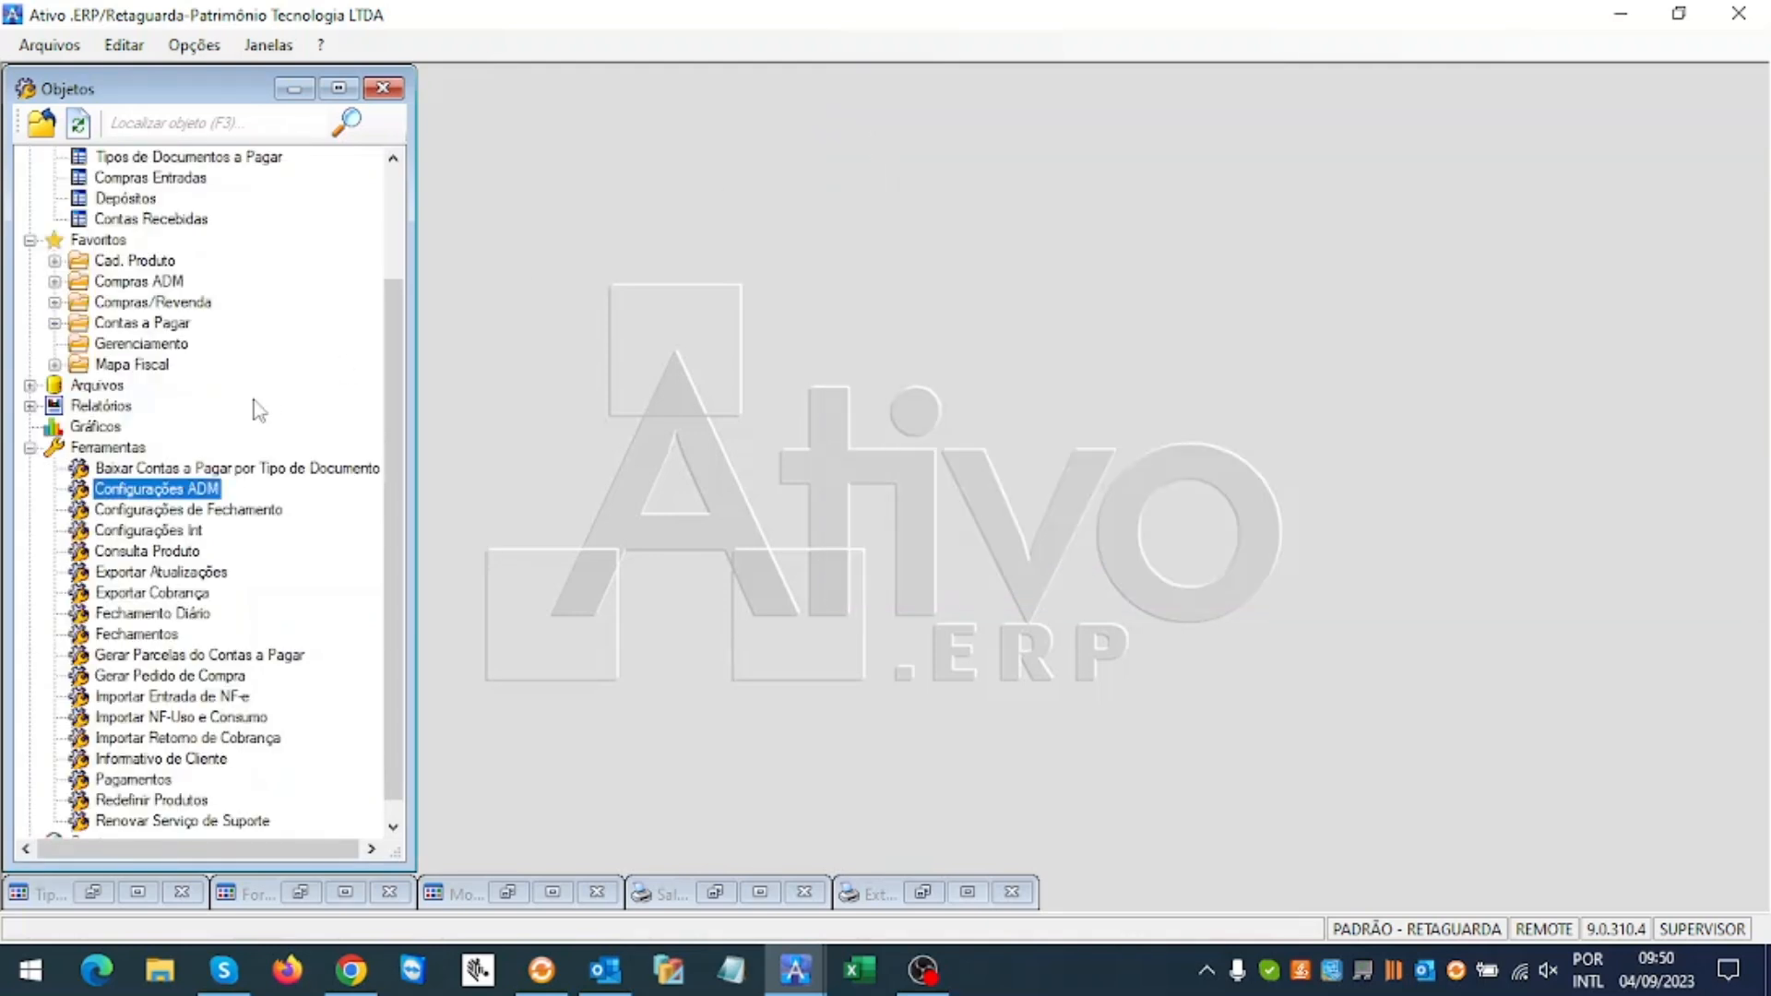
double_click(143, 492)
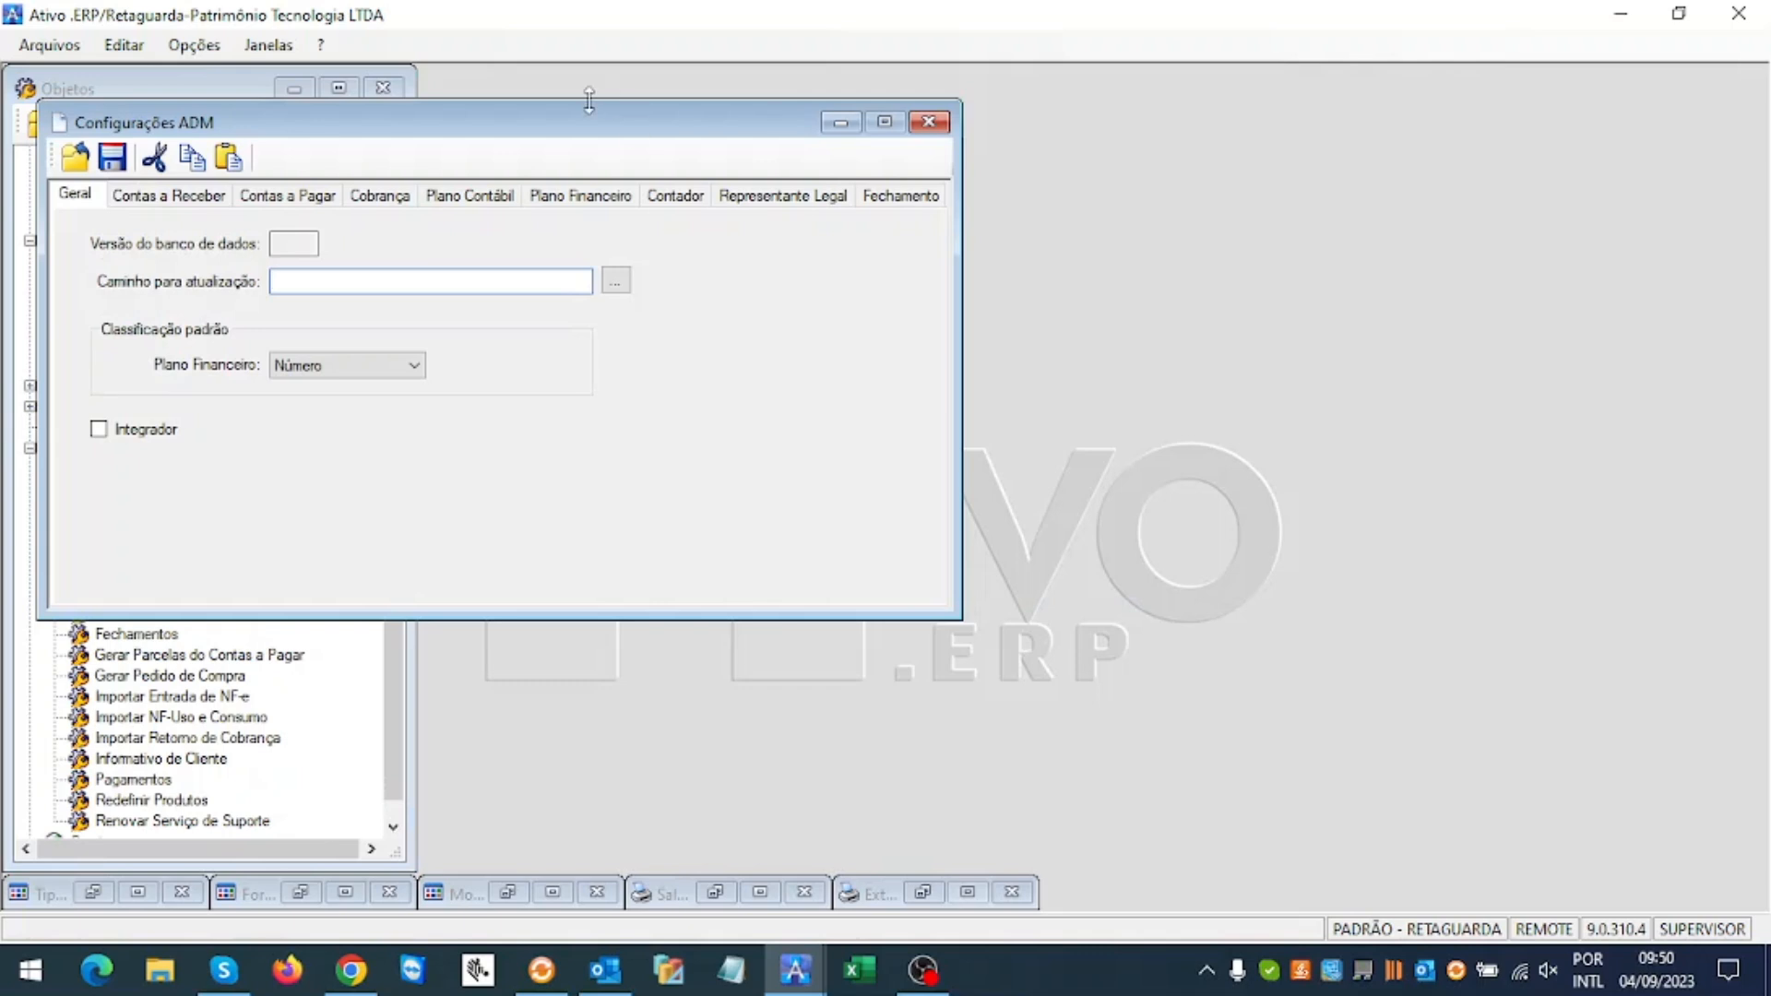
drag(540, 133, 985, 139)
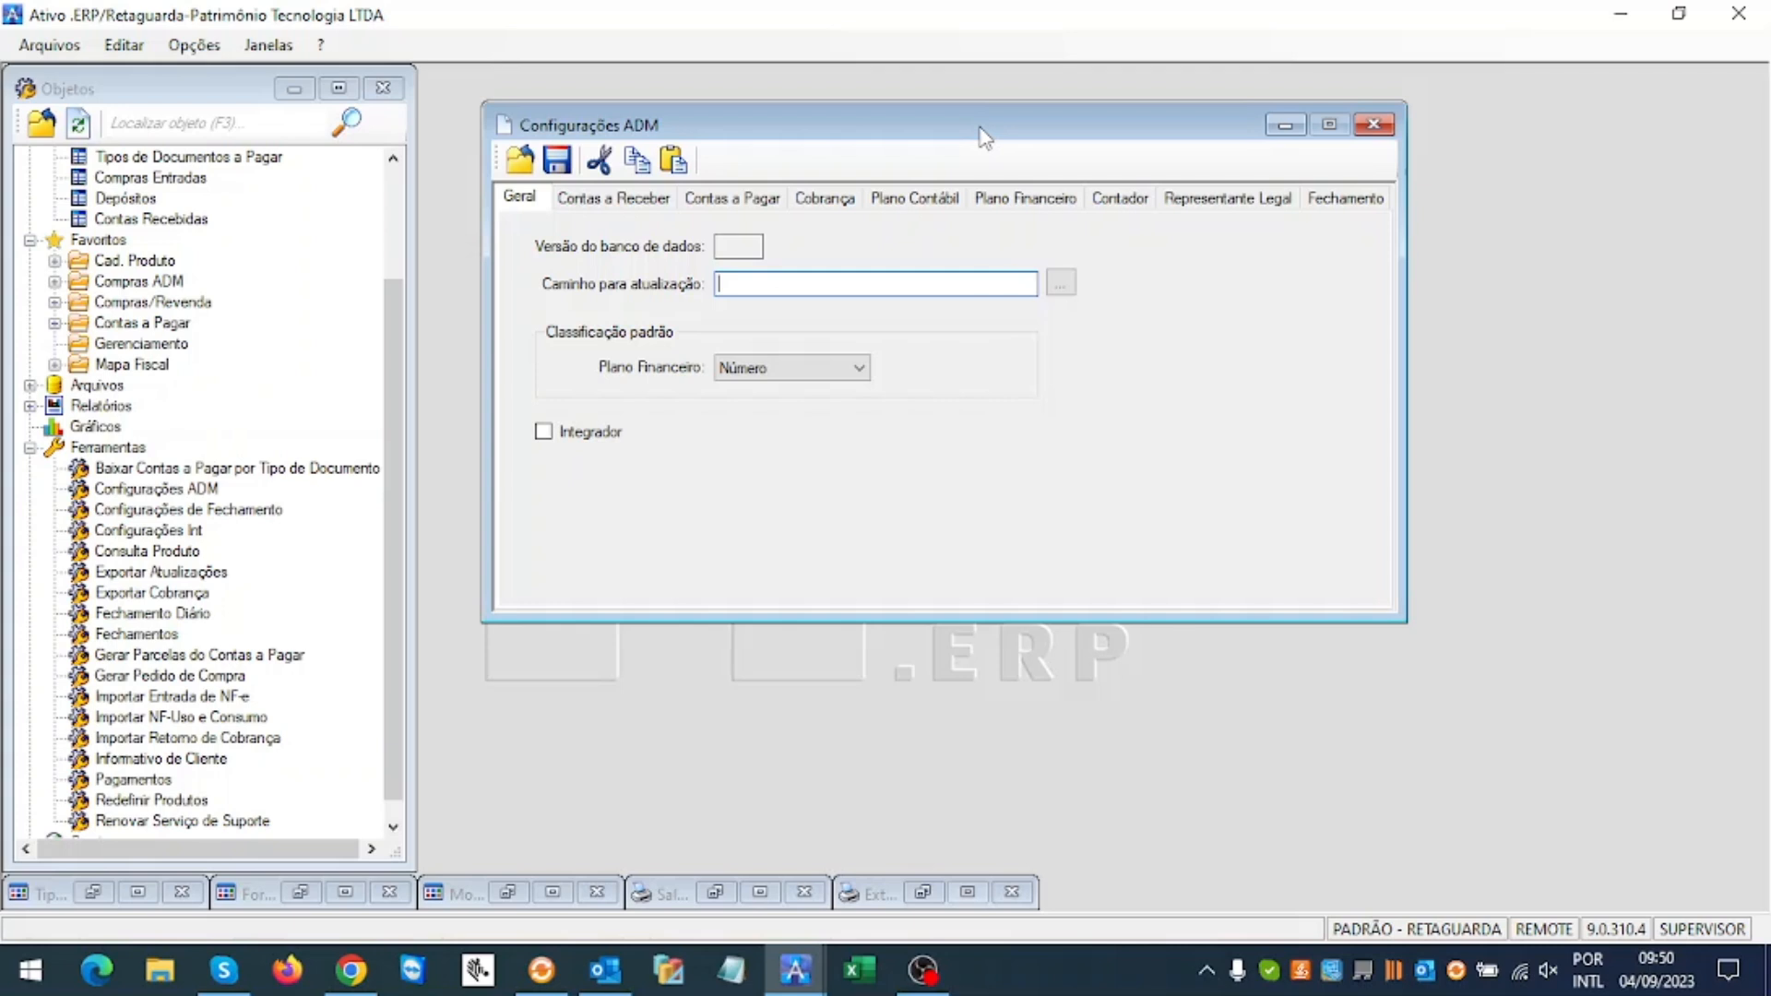
click(748, 205)
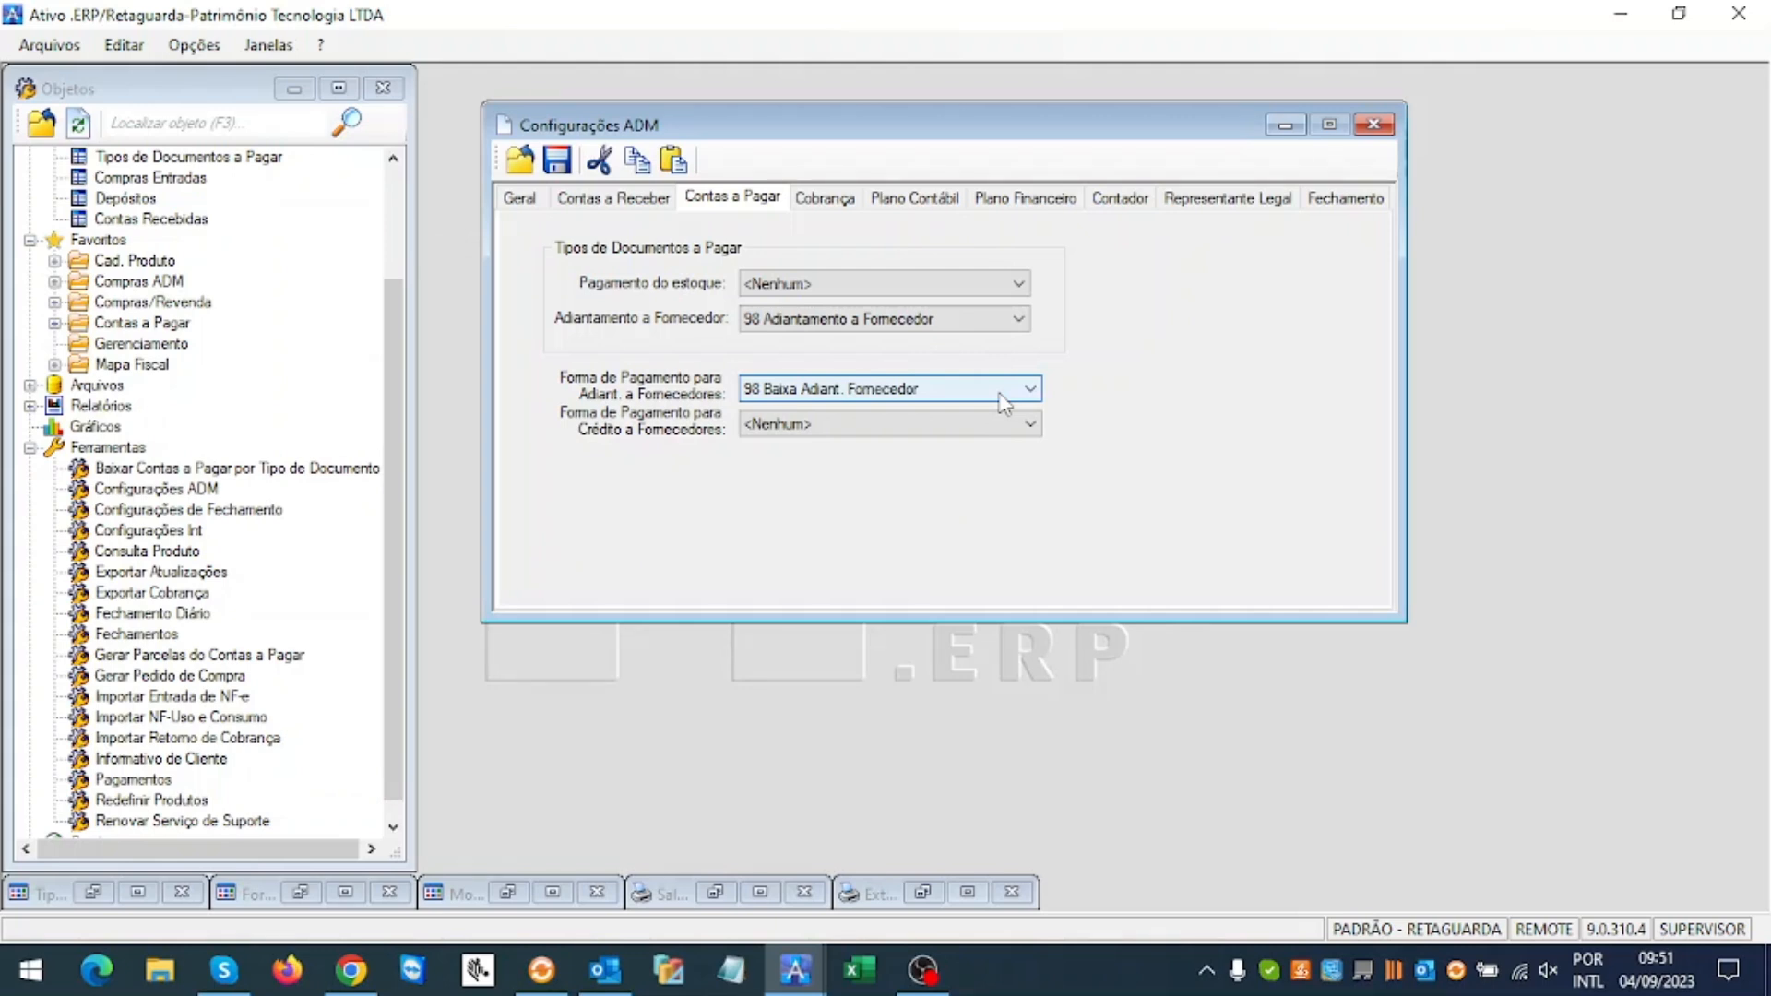
Step: Keep advance type 98 Adiantamento a Fornecedor and payment 98 Baixa Adiant. Fornecedor, then view Plano Contábil
click(954, 323)
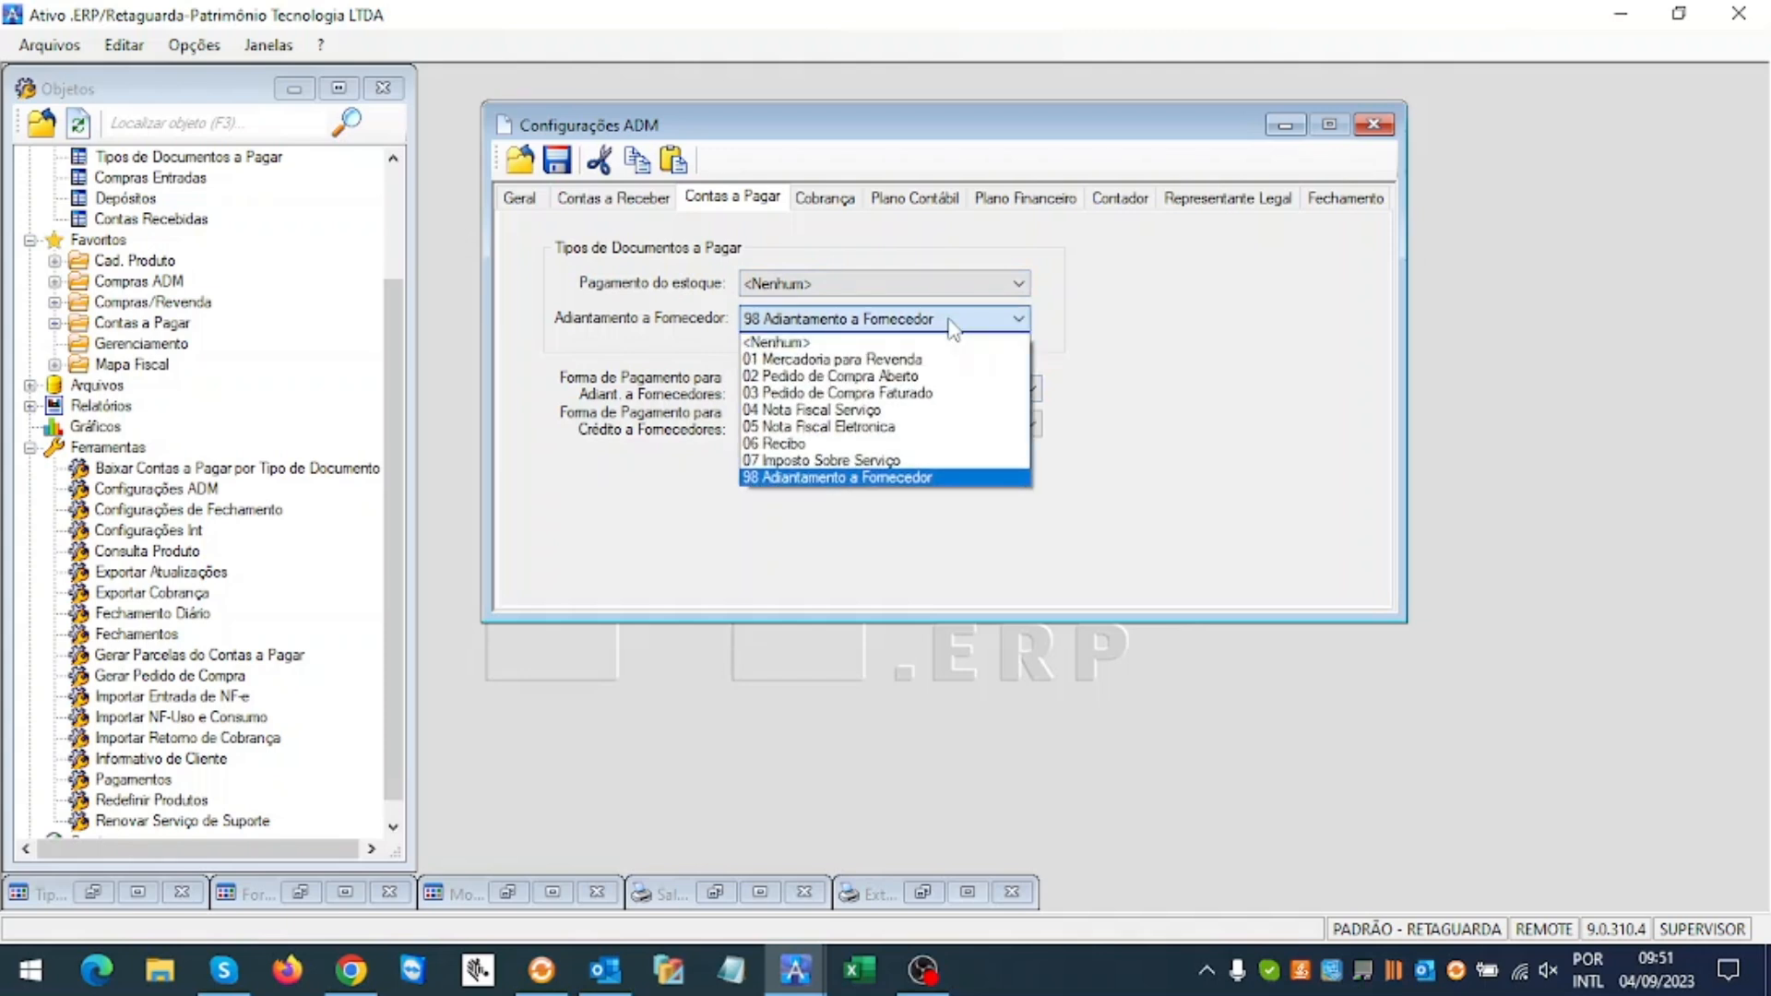
click(953, 325)
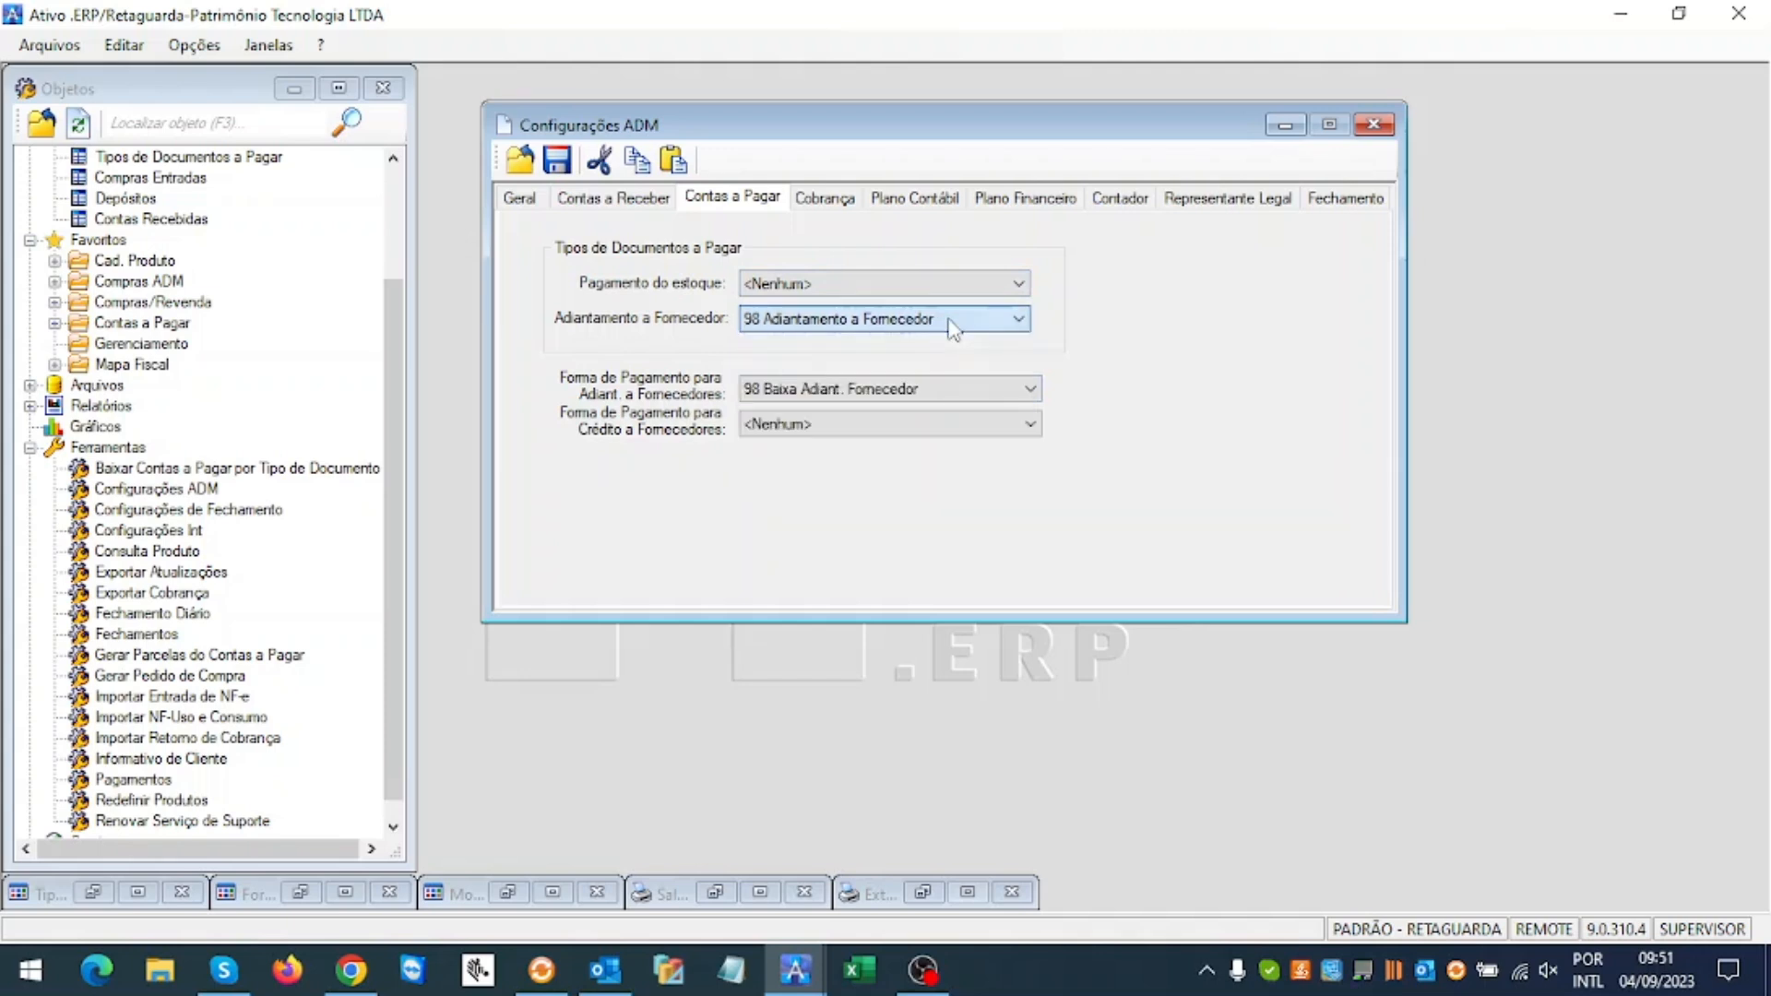
click(987, 393)
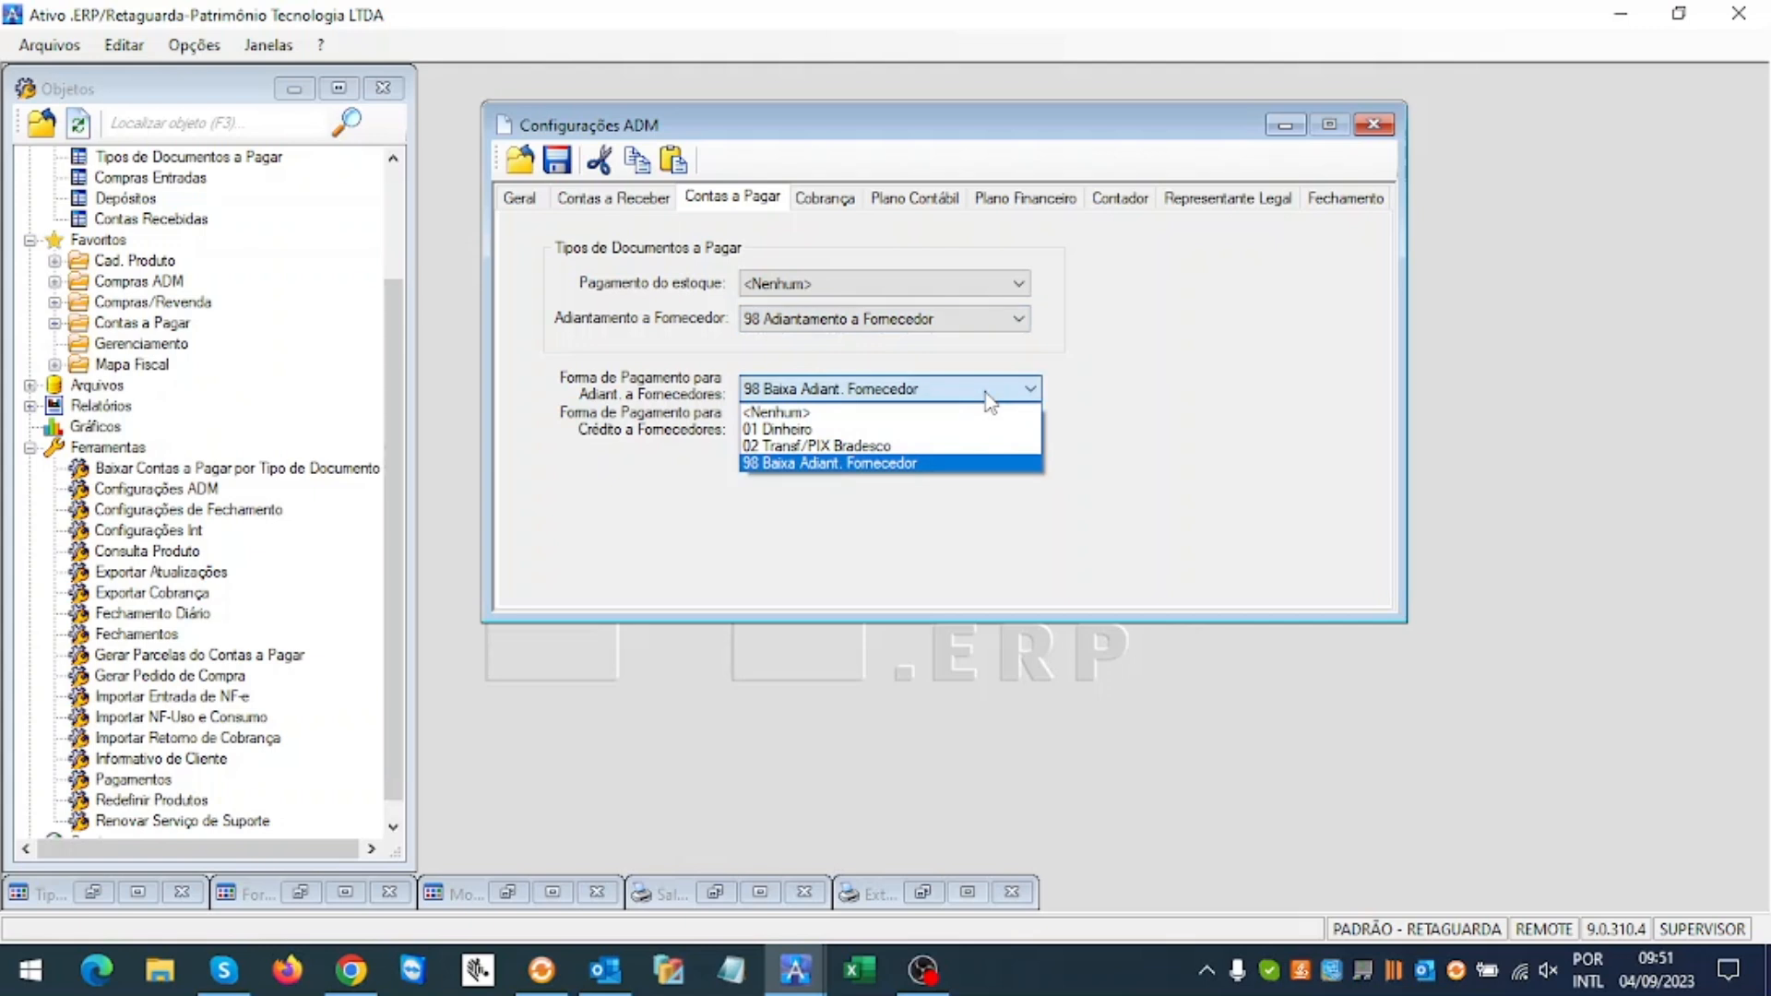
click(989, 400)
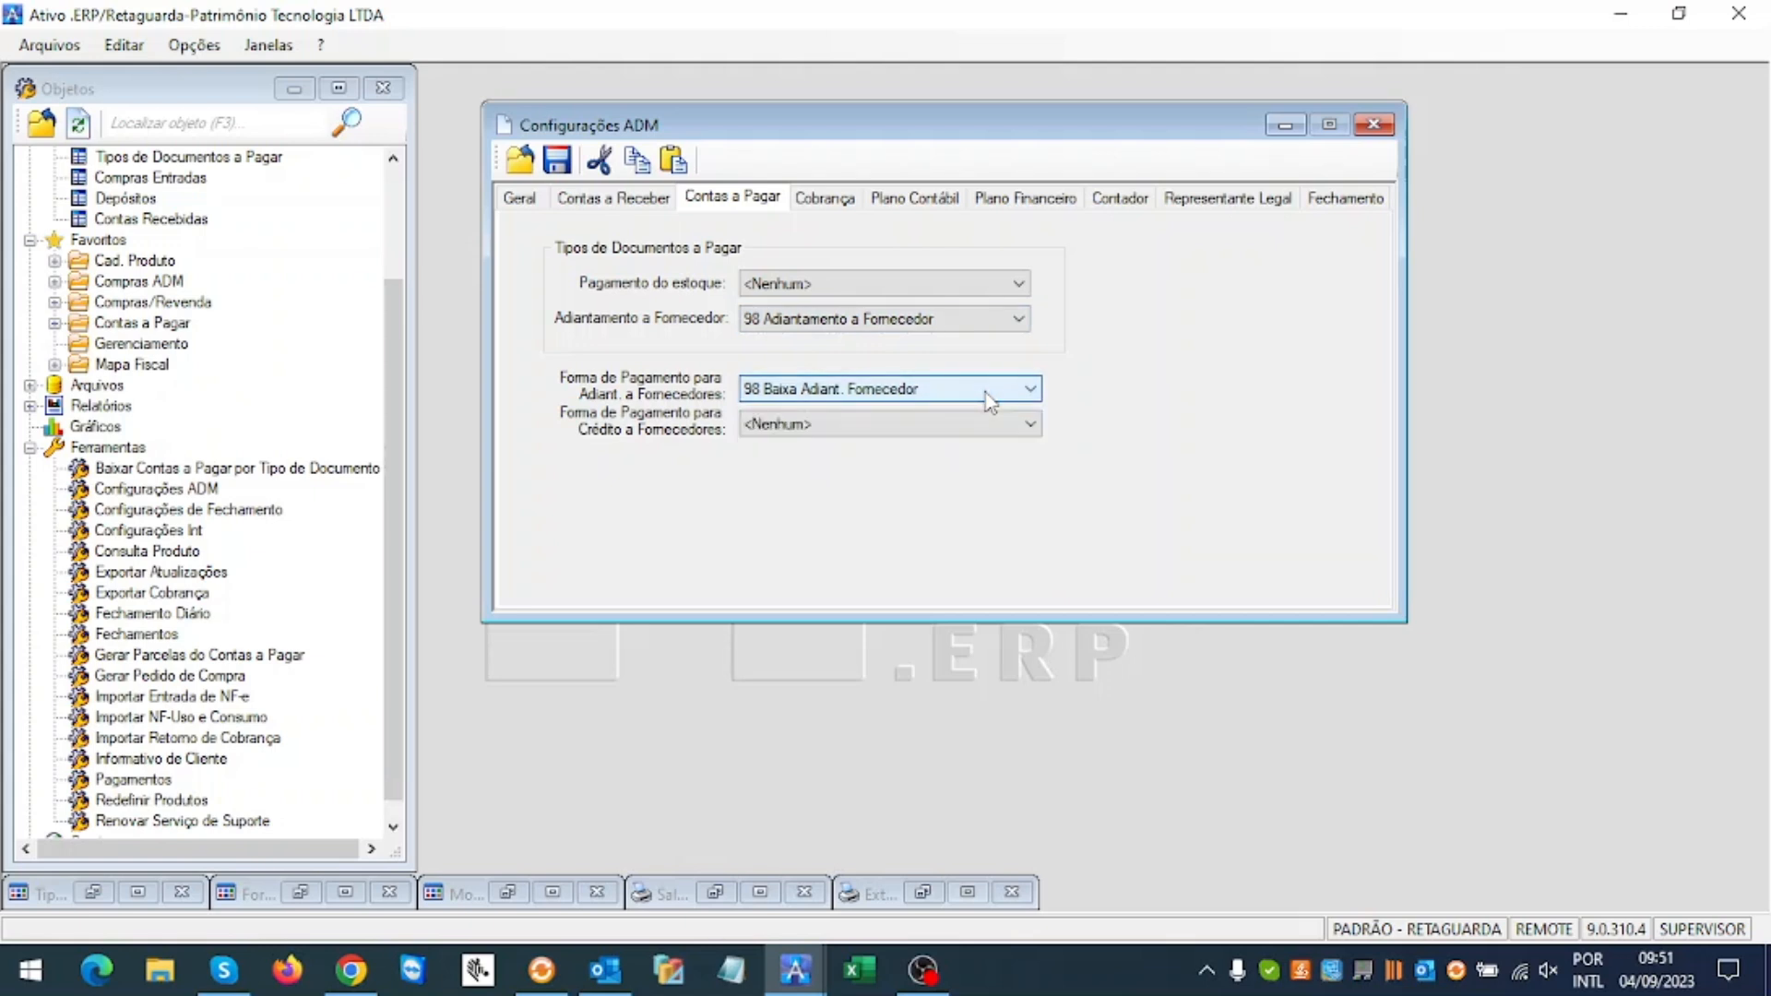
click(922, 208)
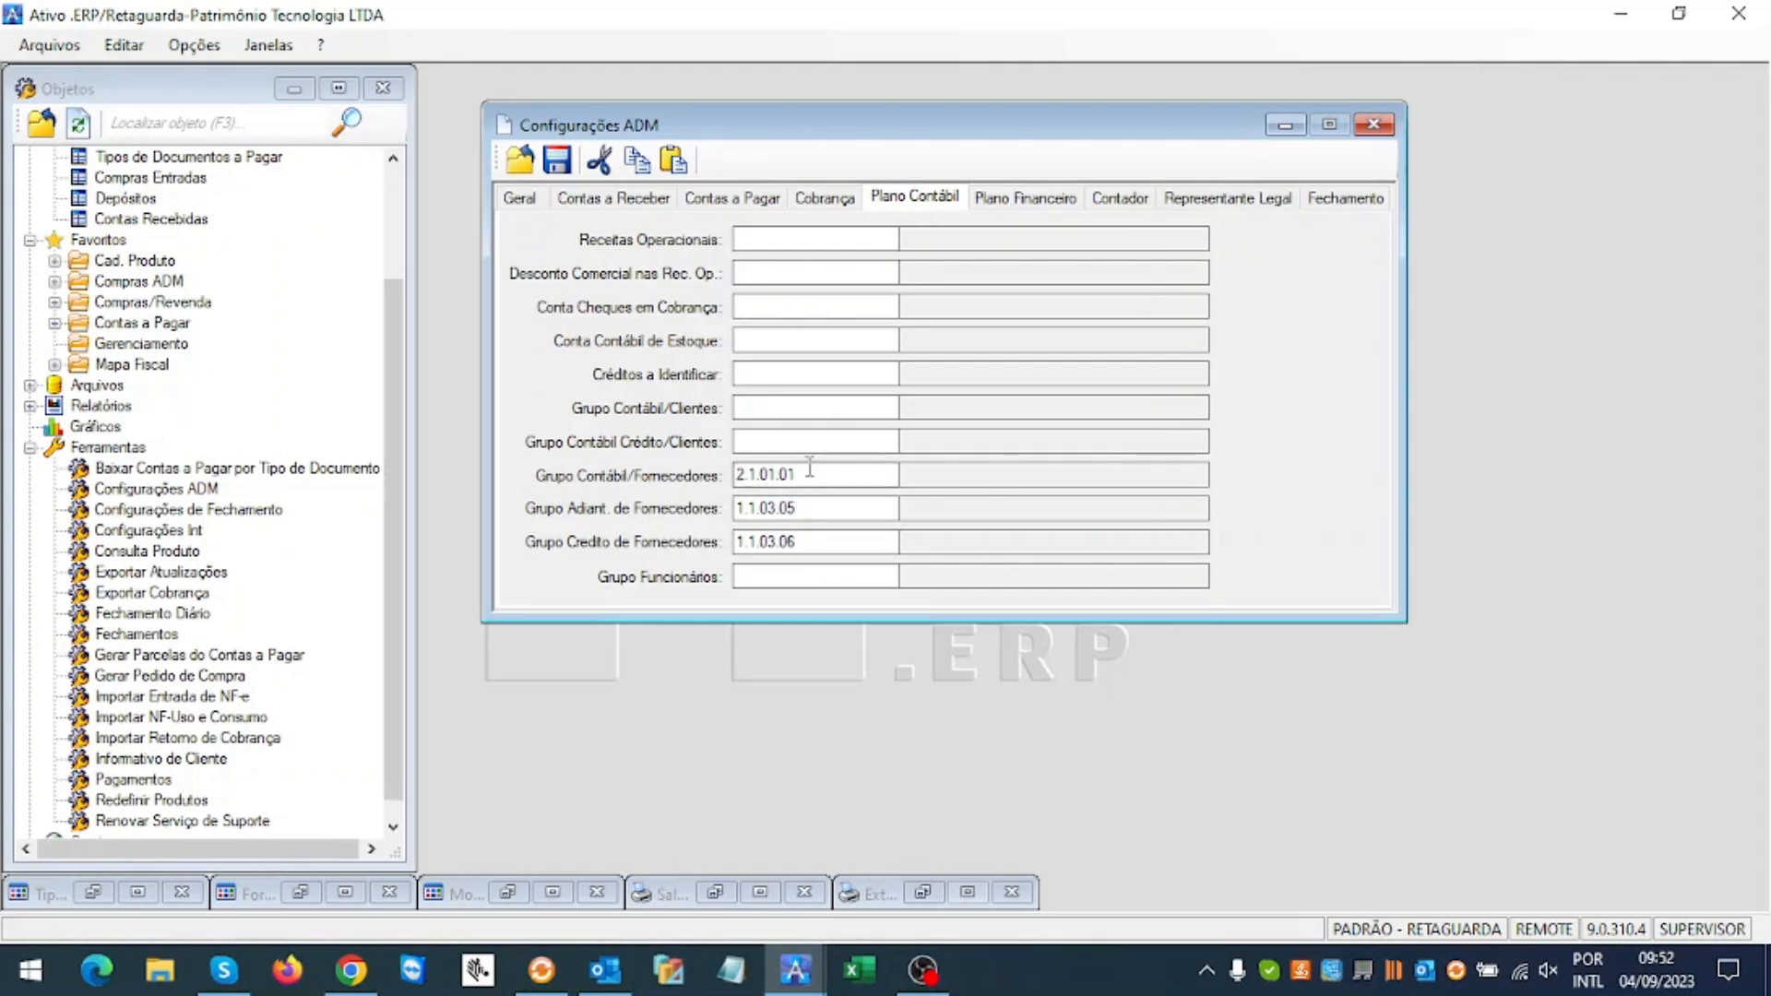
Step: Confirm account groups 2.1.01.01, 1.1.03.05 and 1.1.03.06 and save the ADM settings
drag(736, 474, 846, 472)
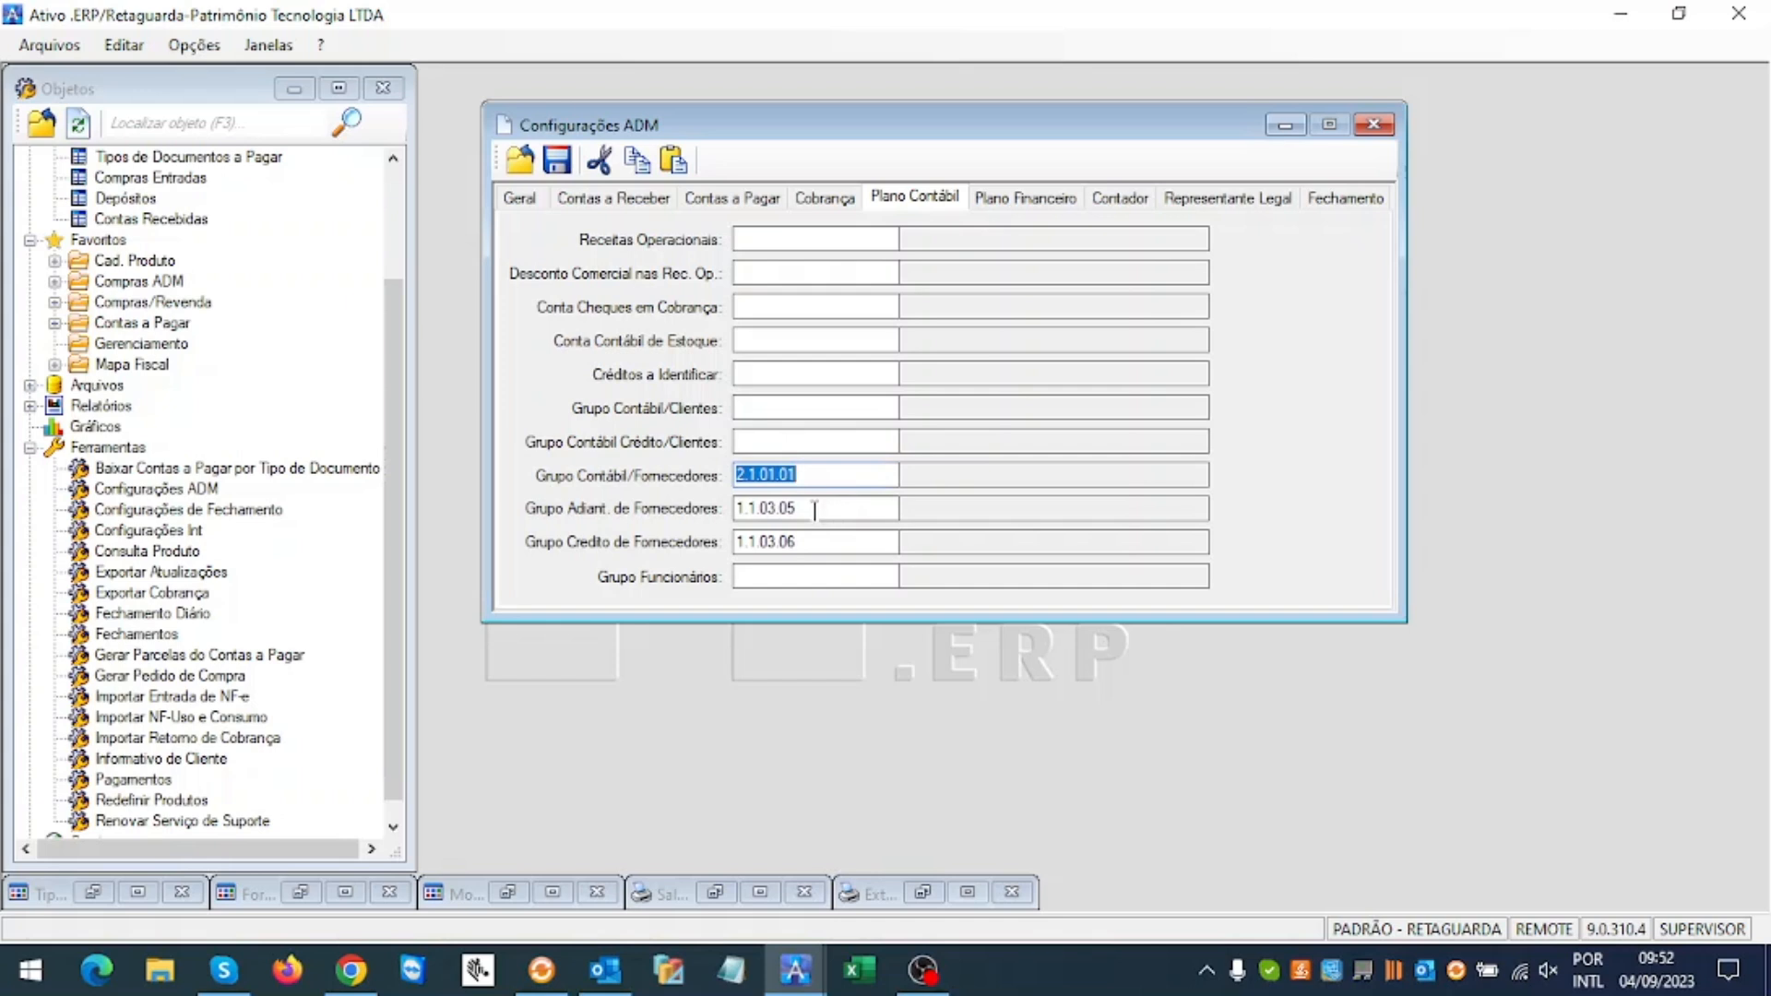
key(Tab)
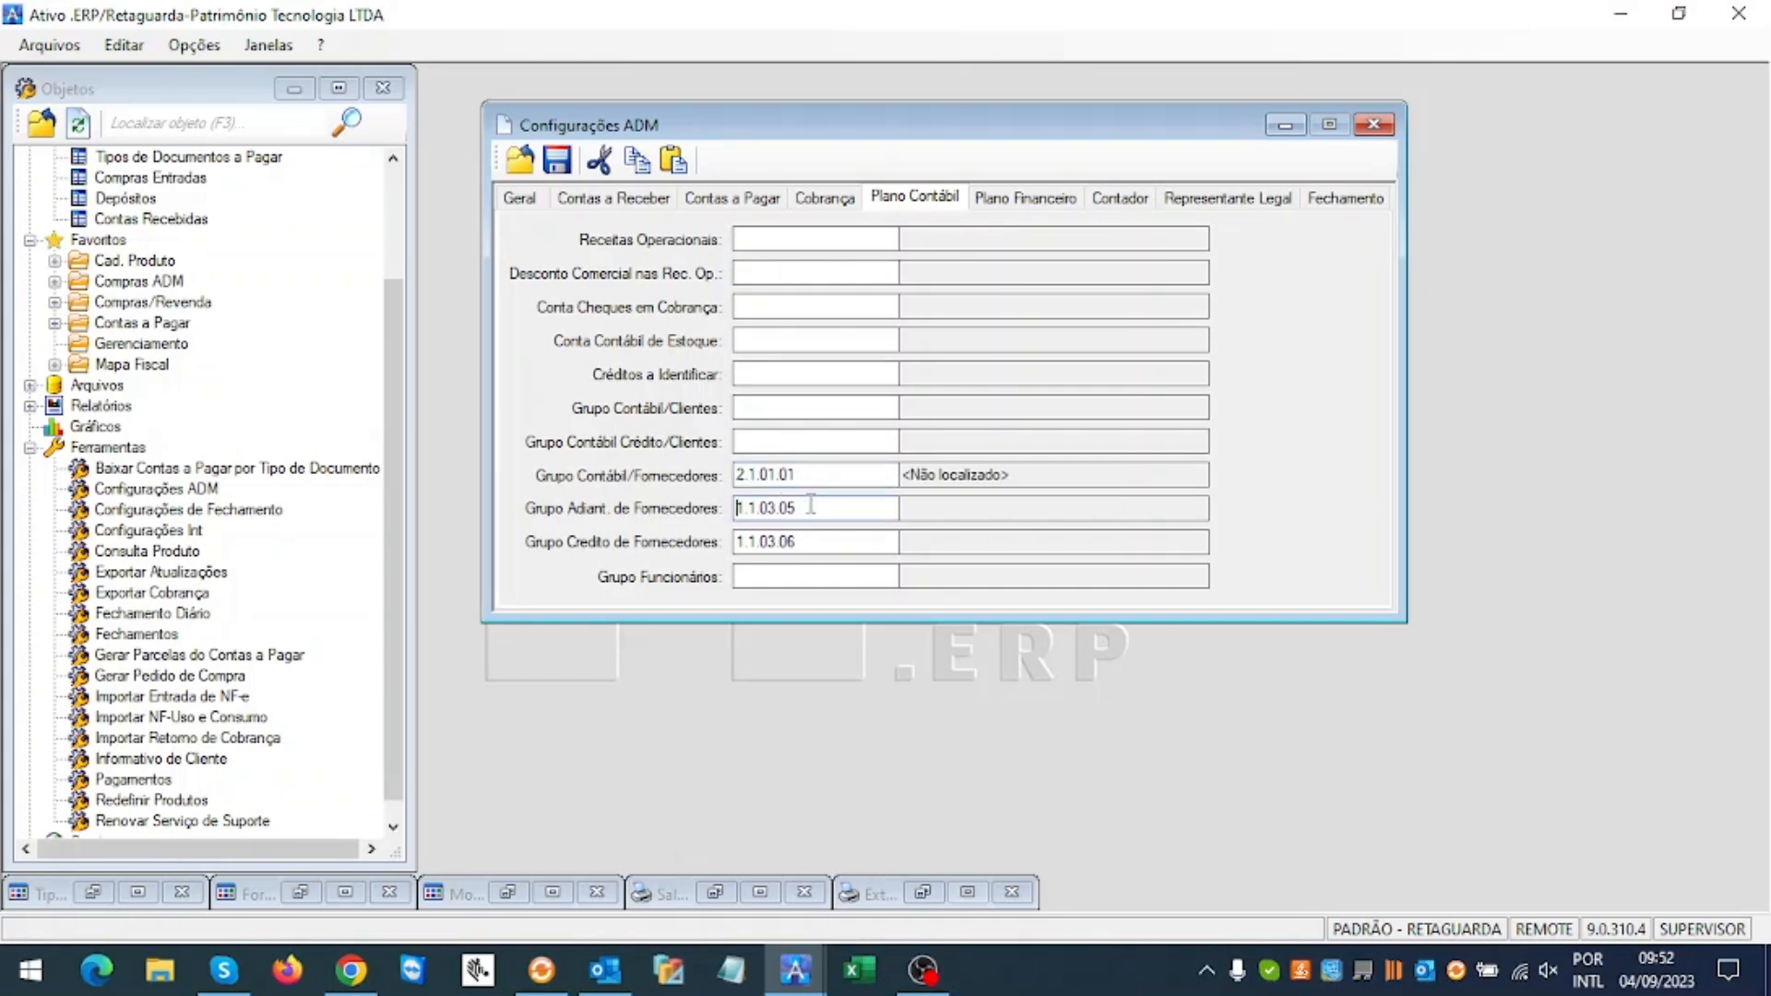
key(Tab)
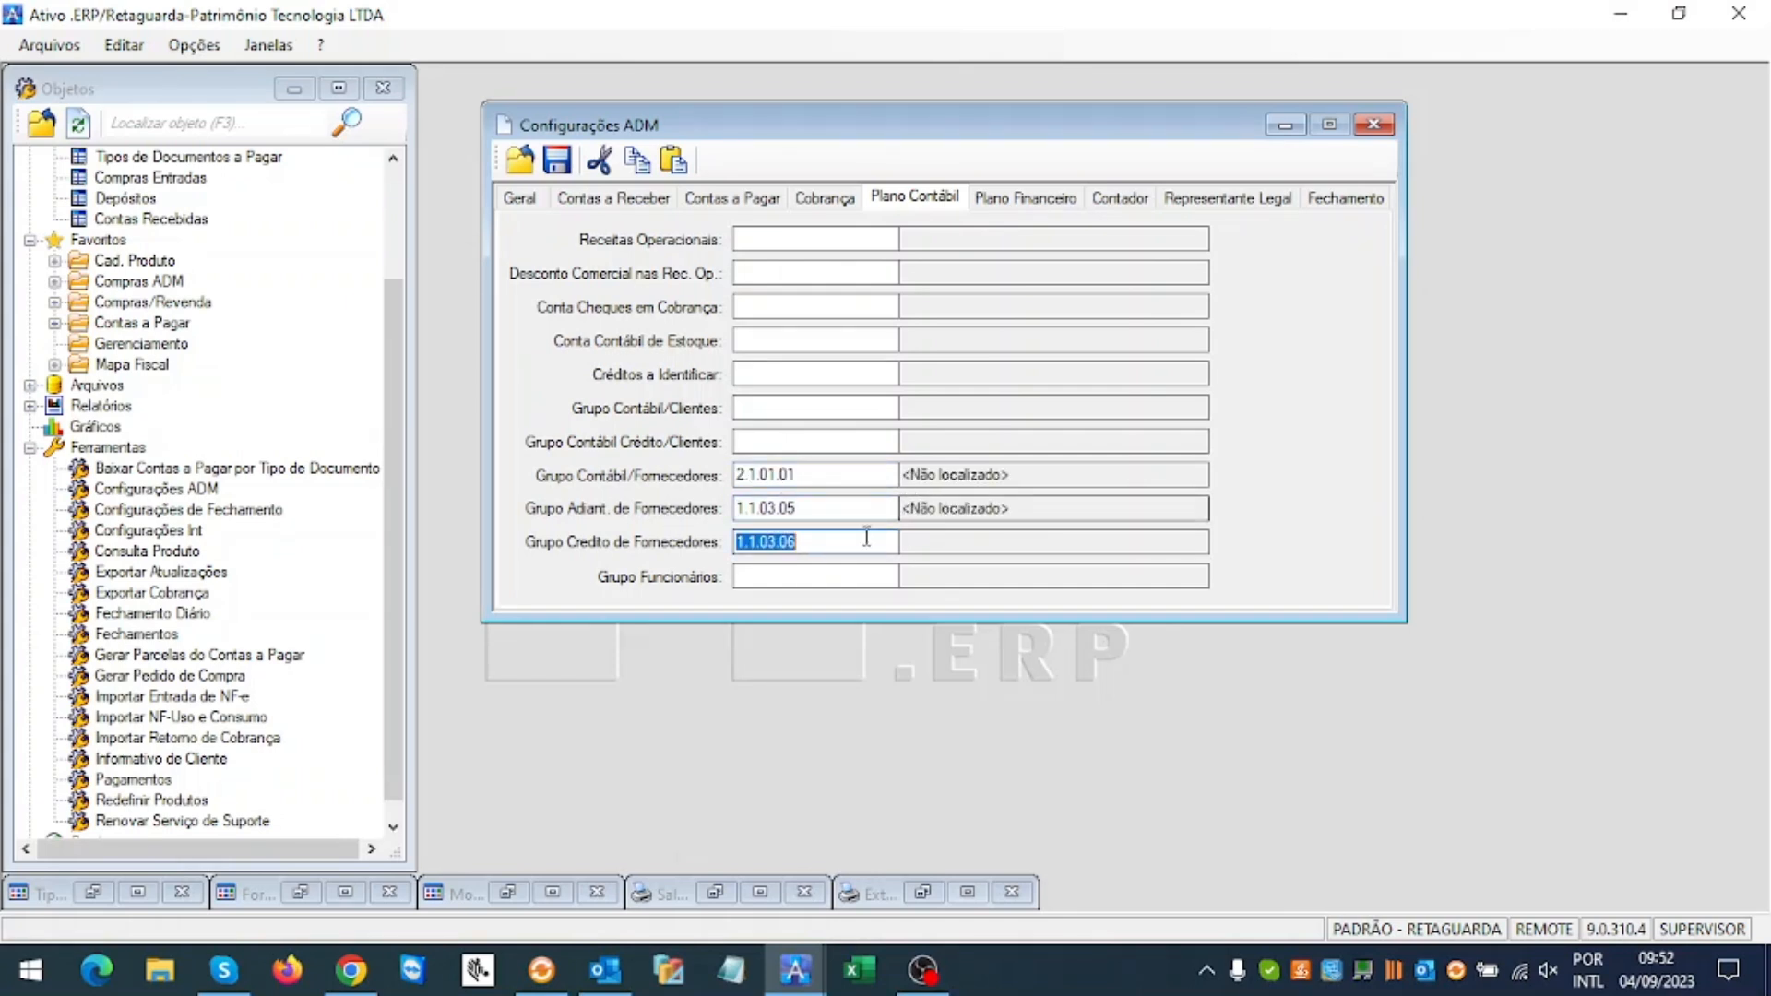
click(807, 577)
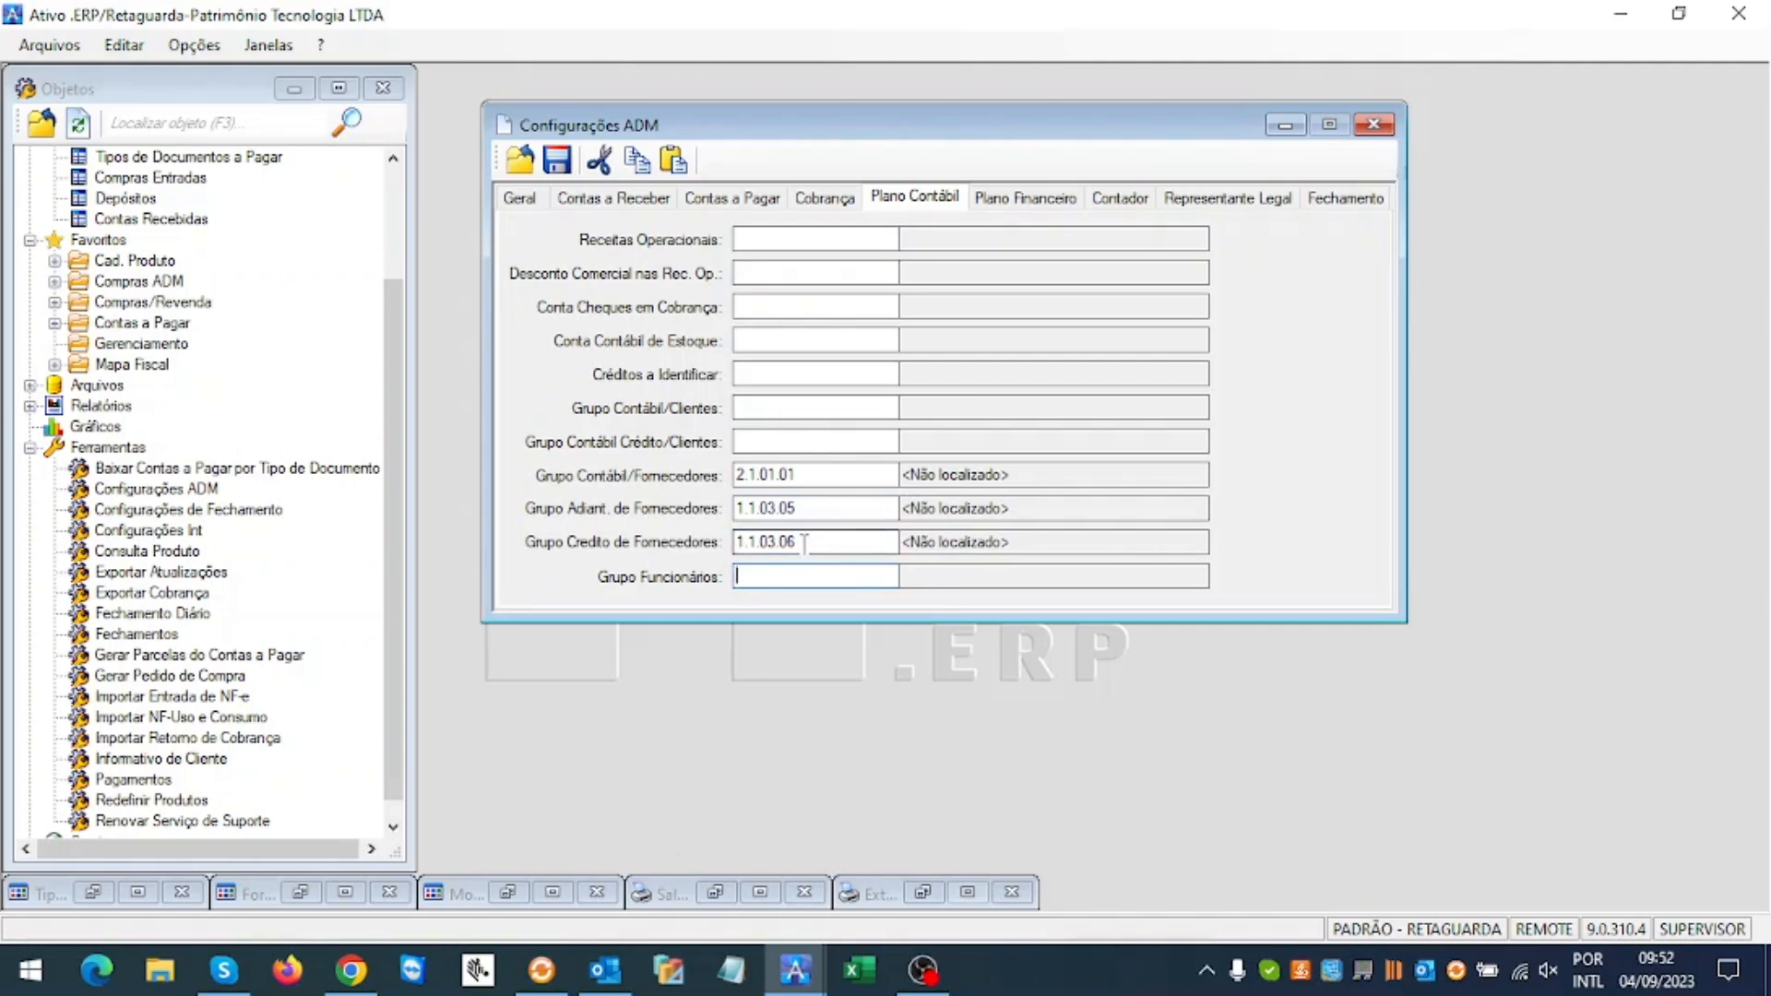
double_click(805, 543)
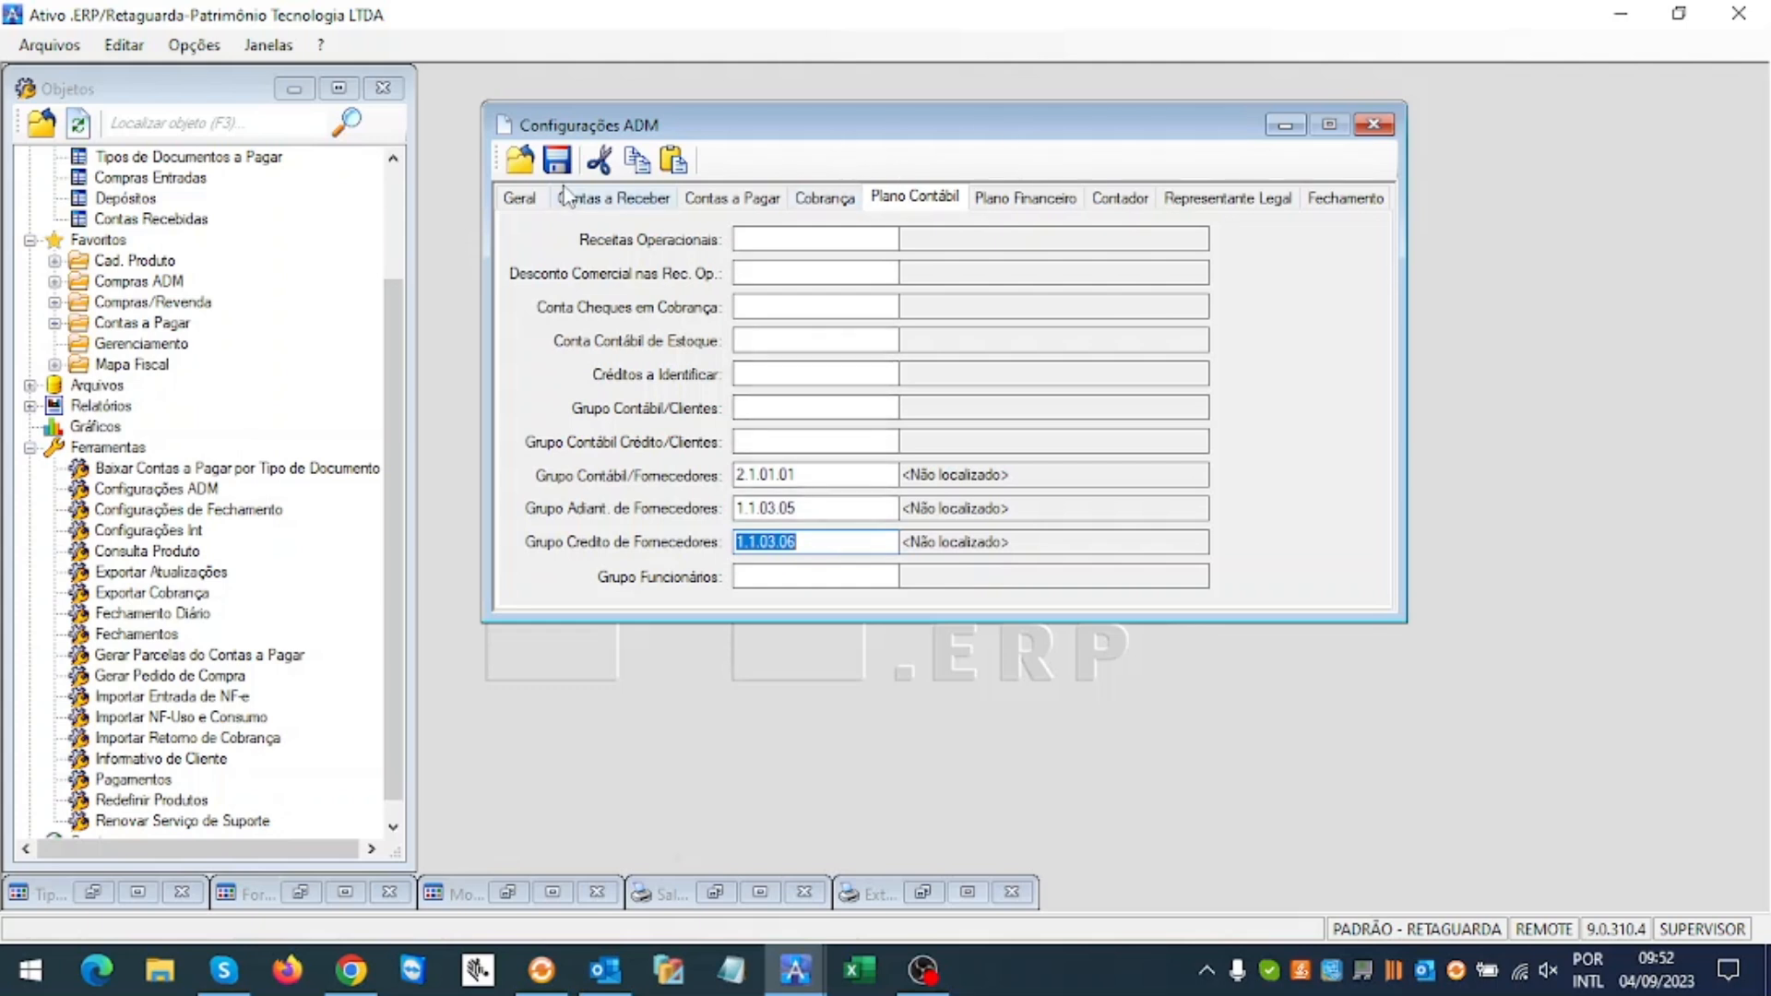
click(557, 161)
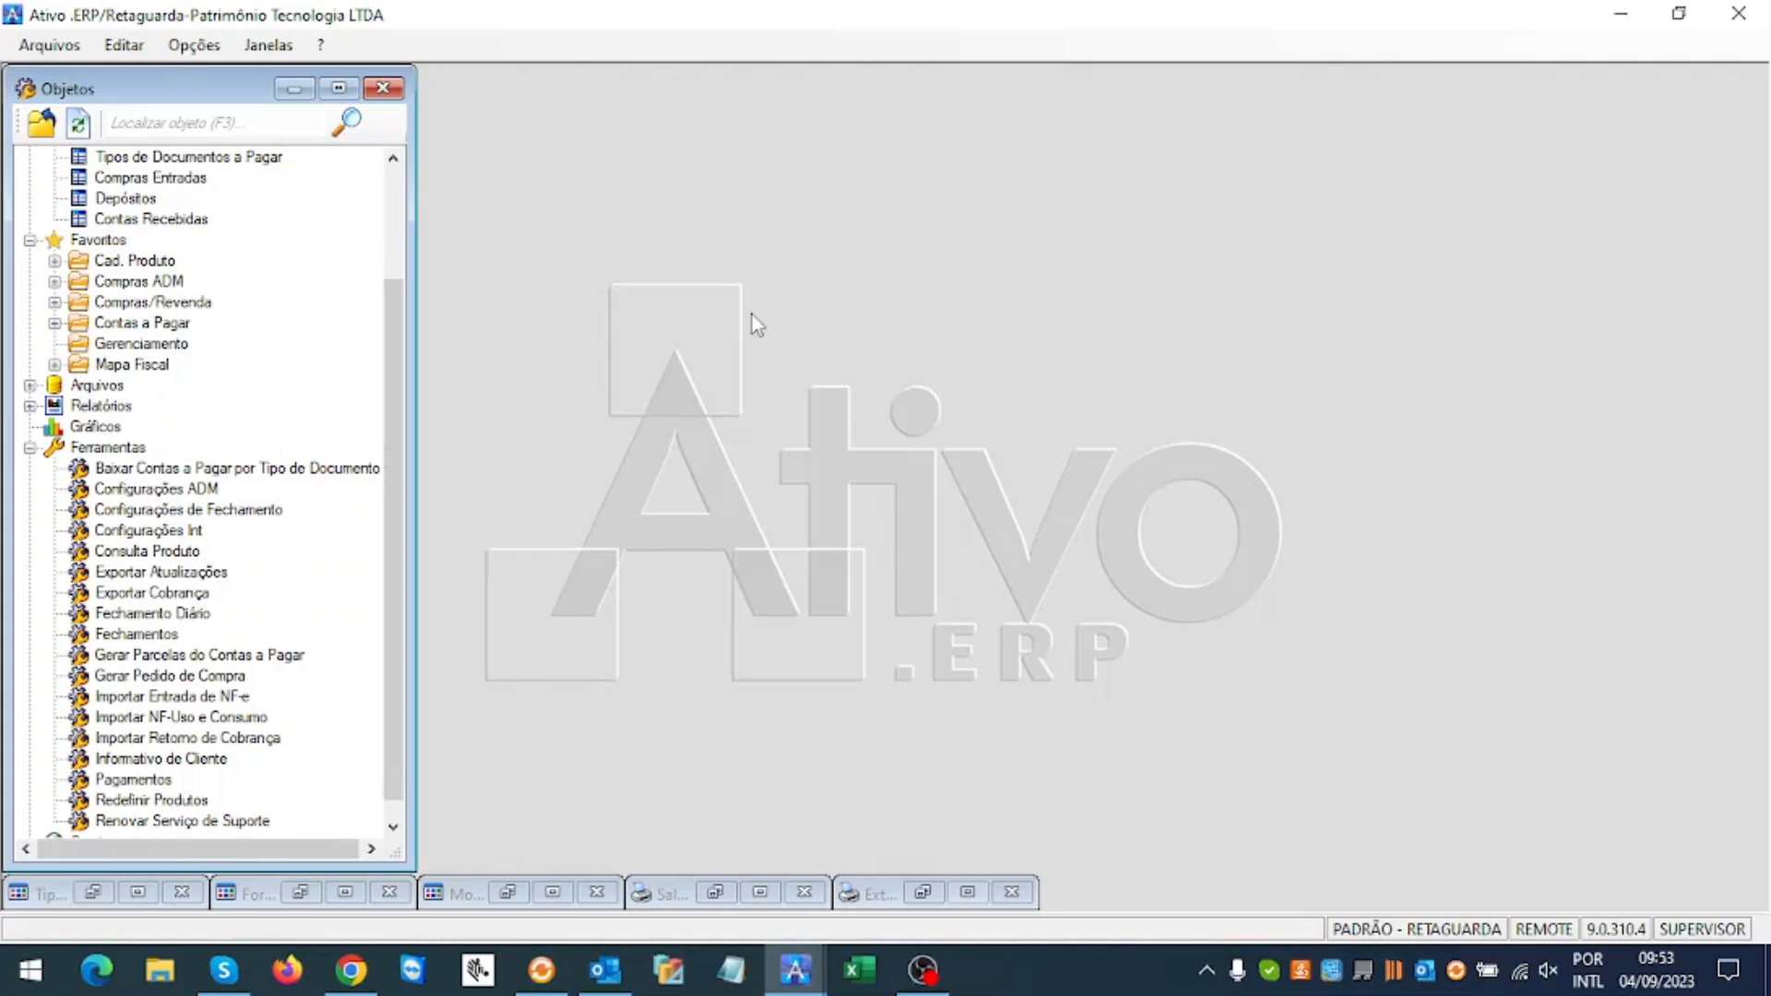
Step: Find Notas a Pagar with the 'notas' search and start a new payable record
click(207, 123)
text(notas)
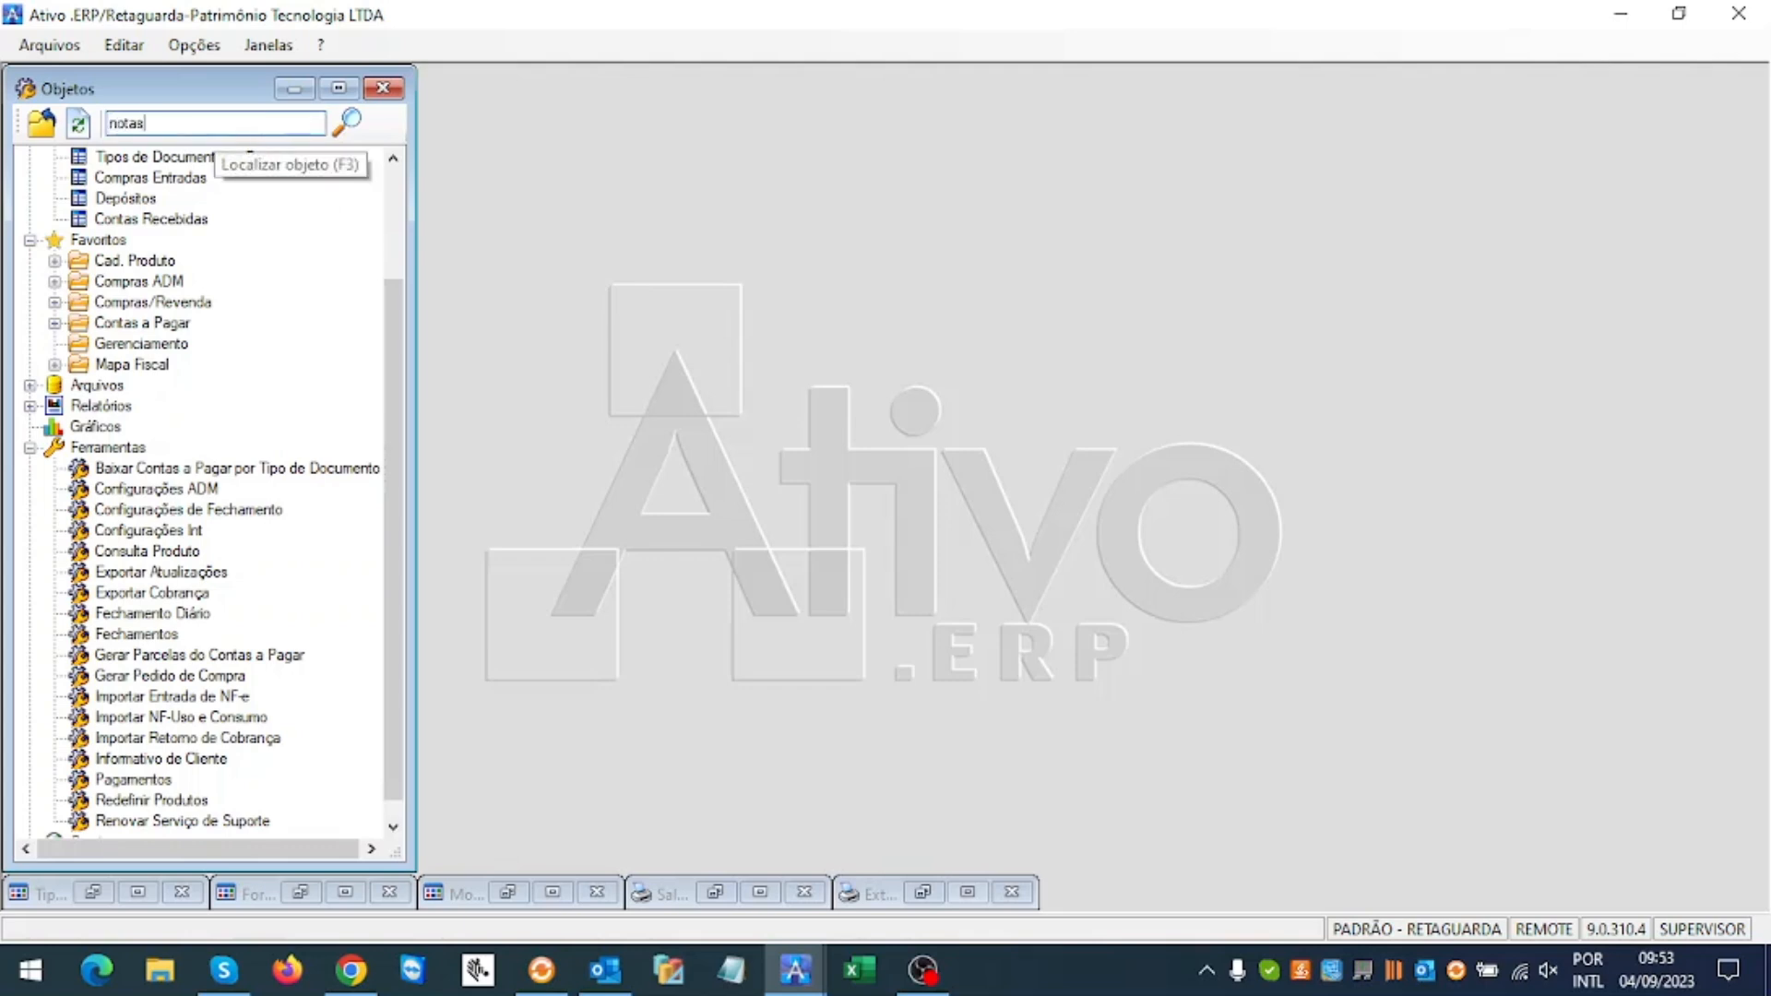
key(Return)
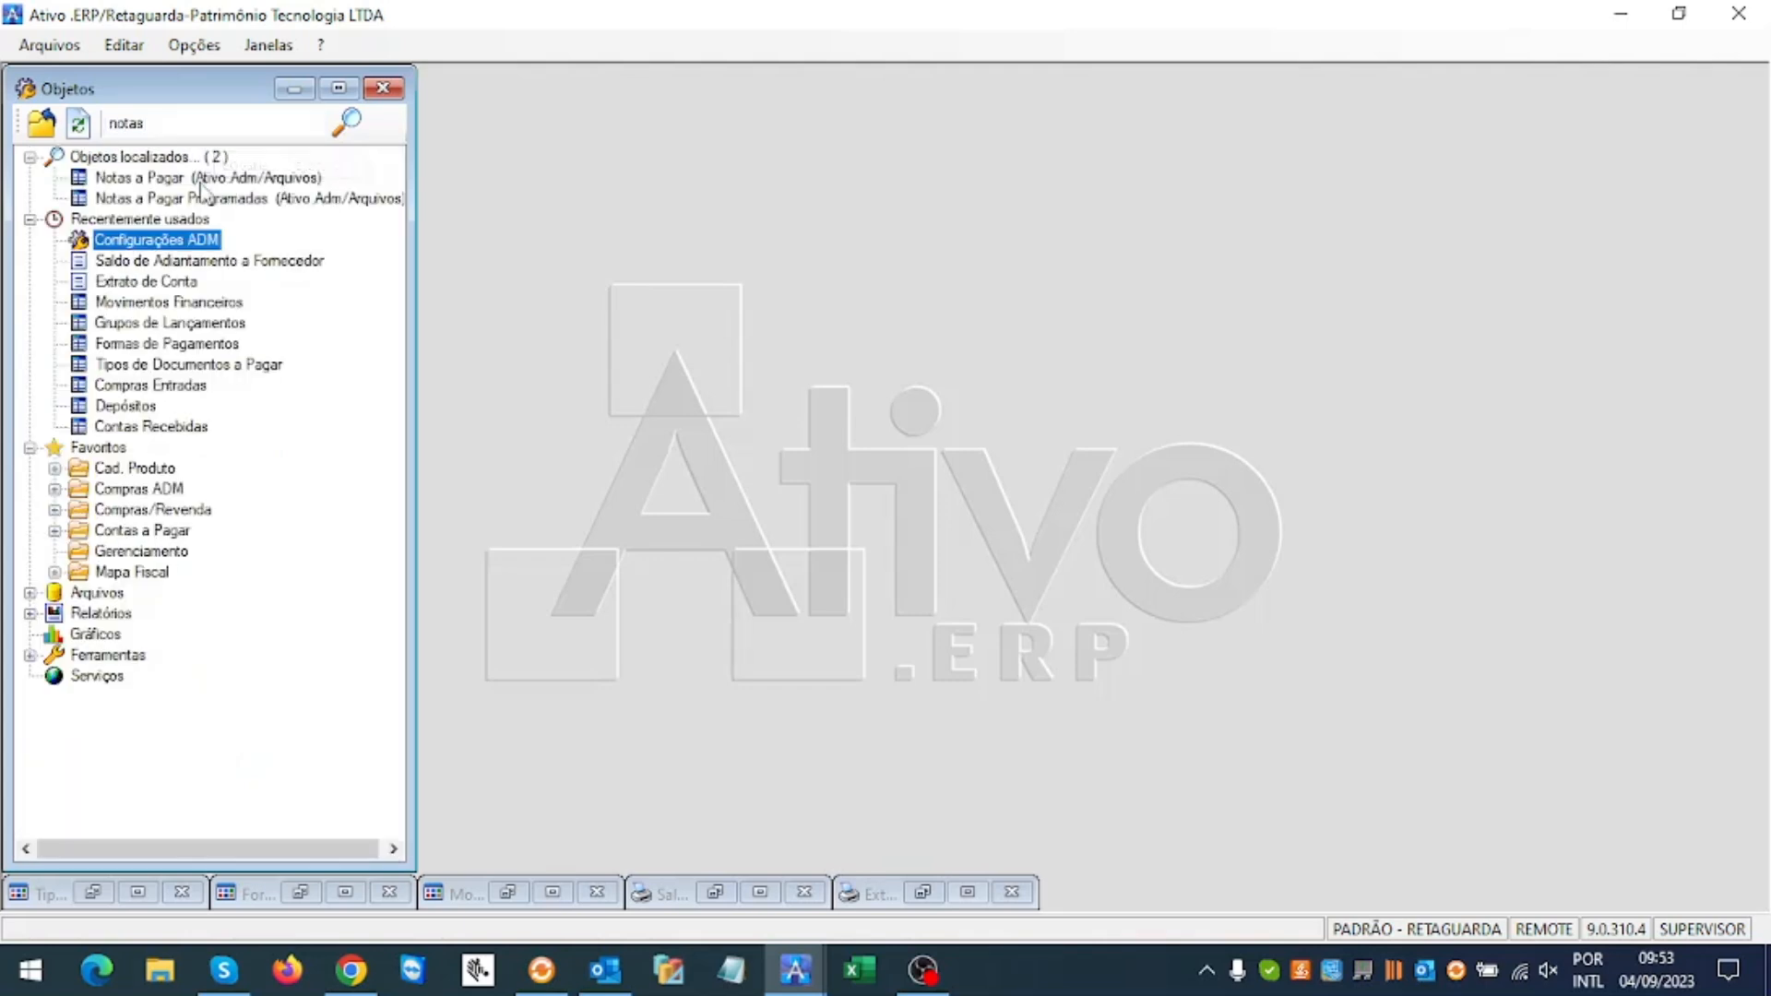
double_click(175, 180)
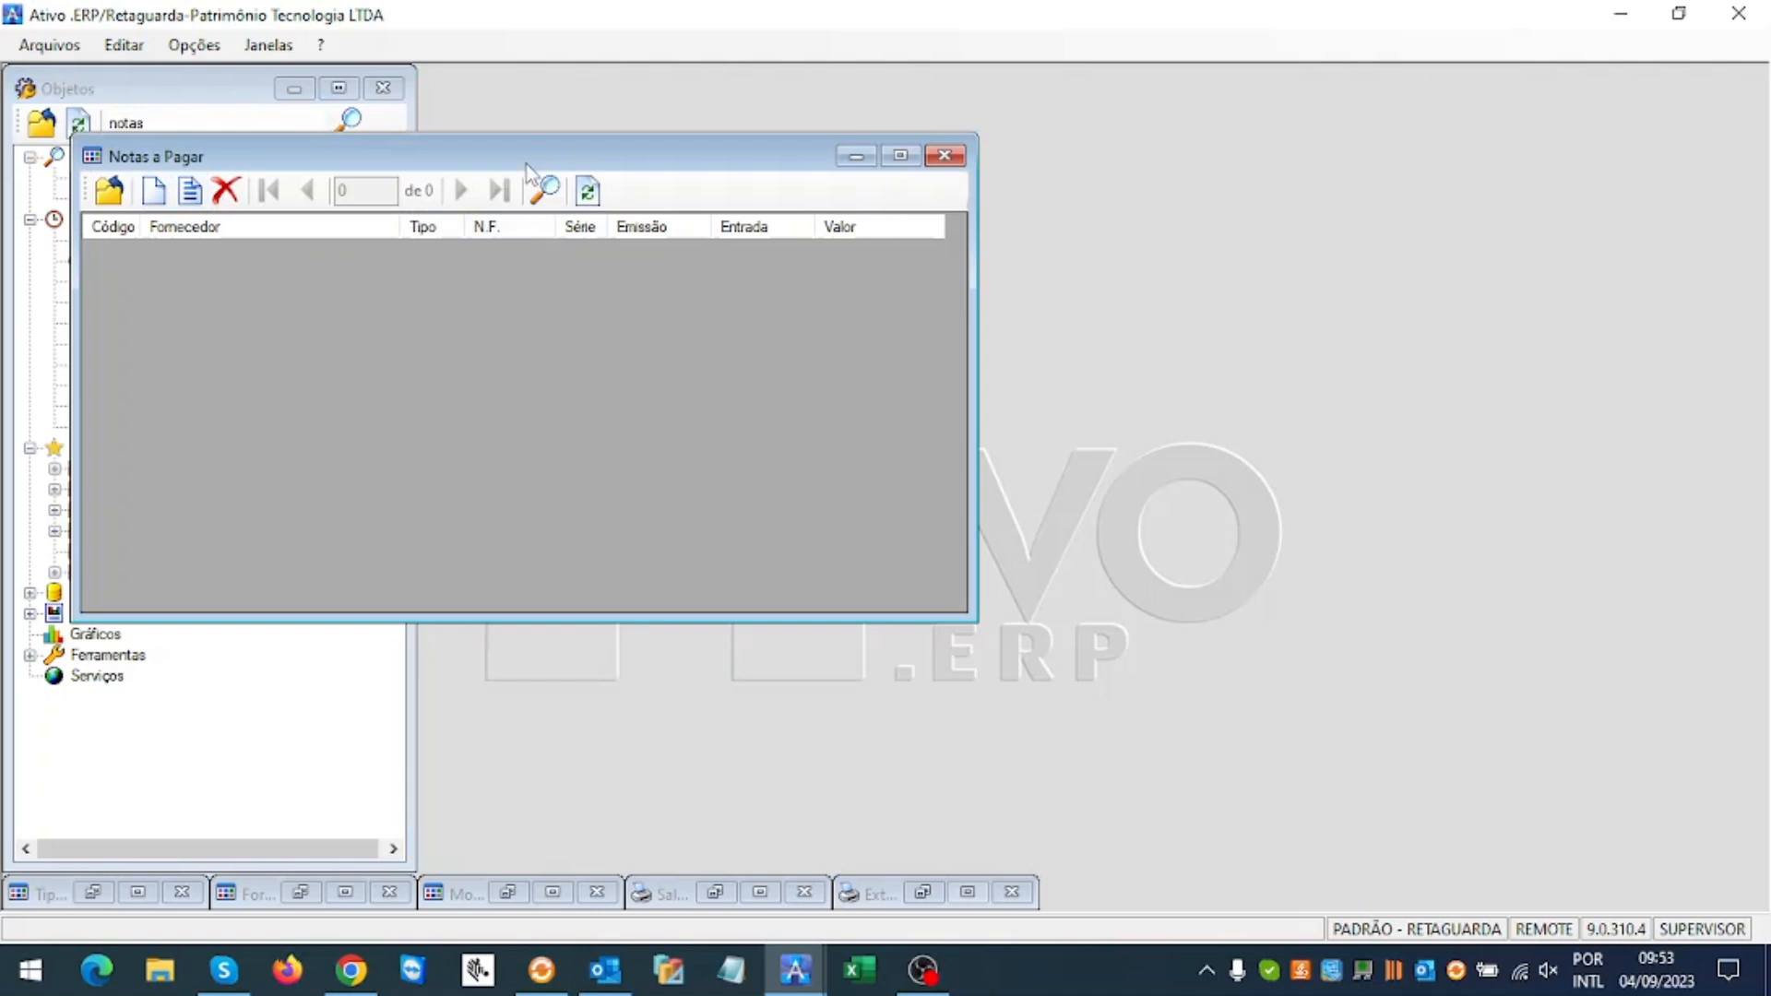
drag(1012, 138, 1080, 135)
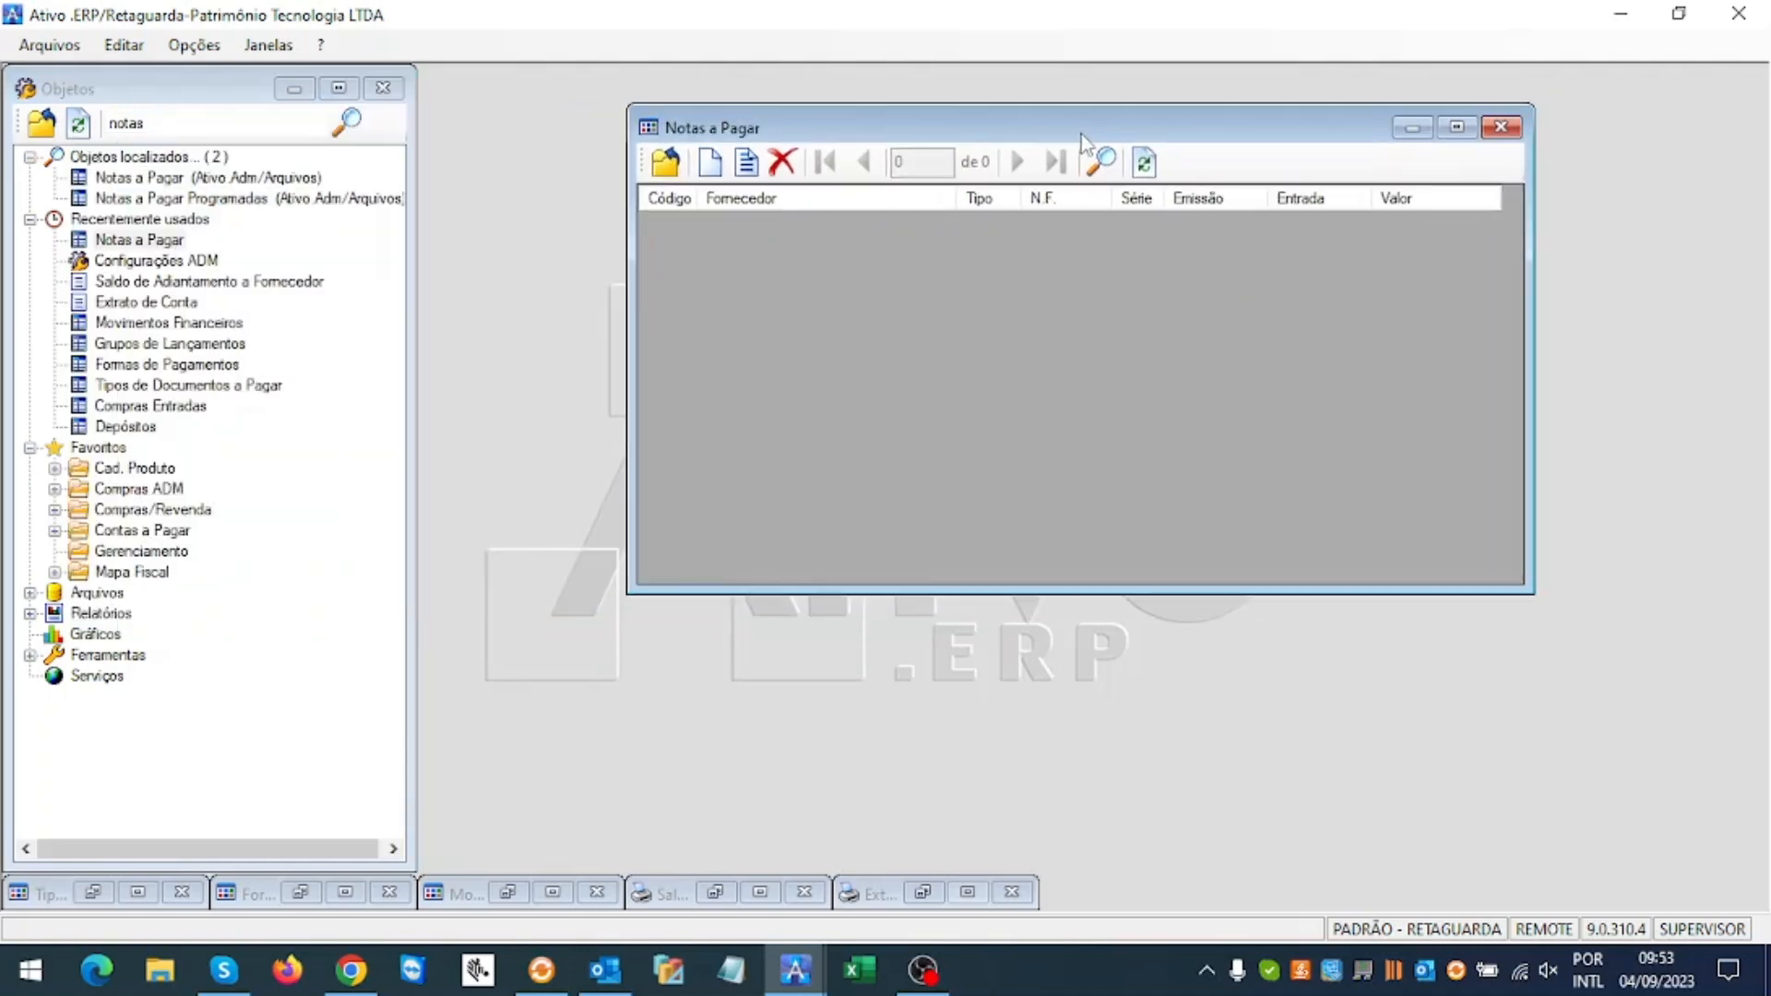
click(708, 162)
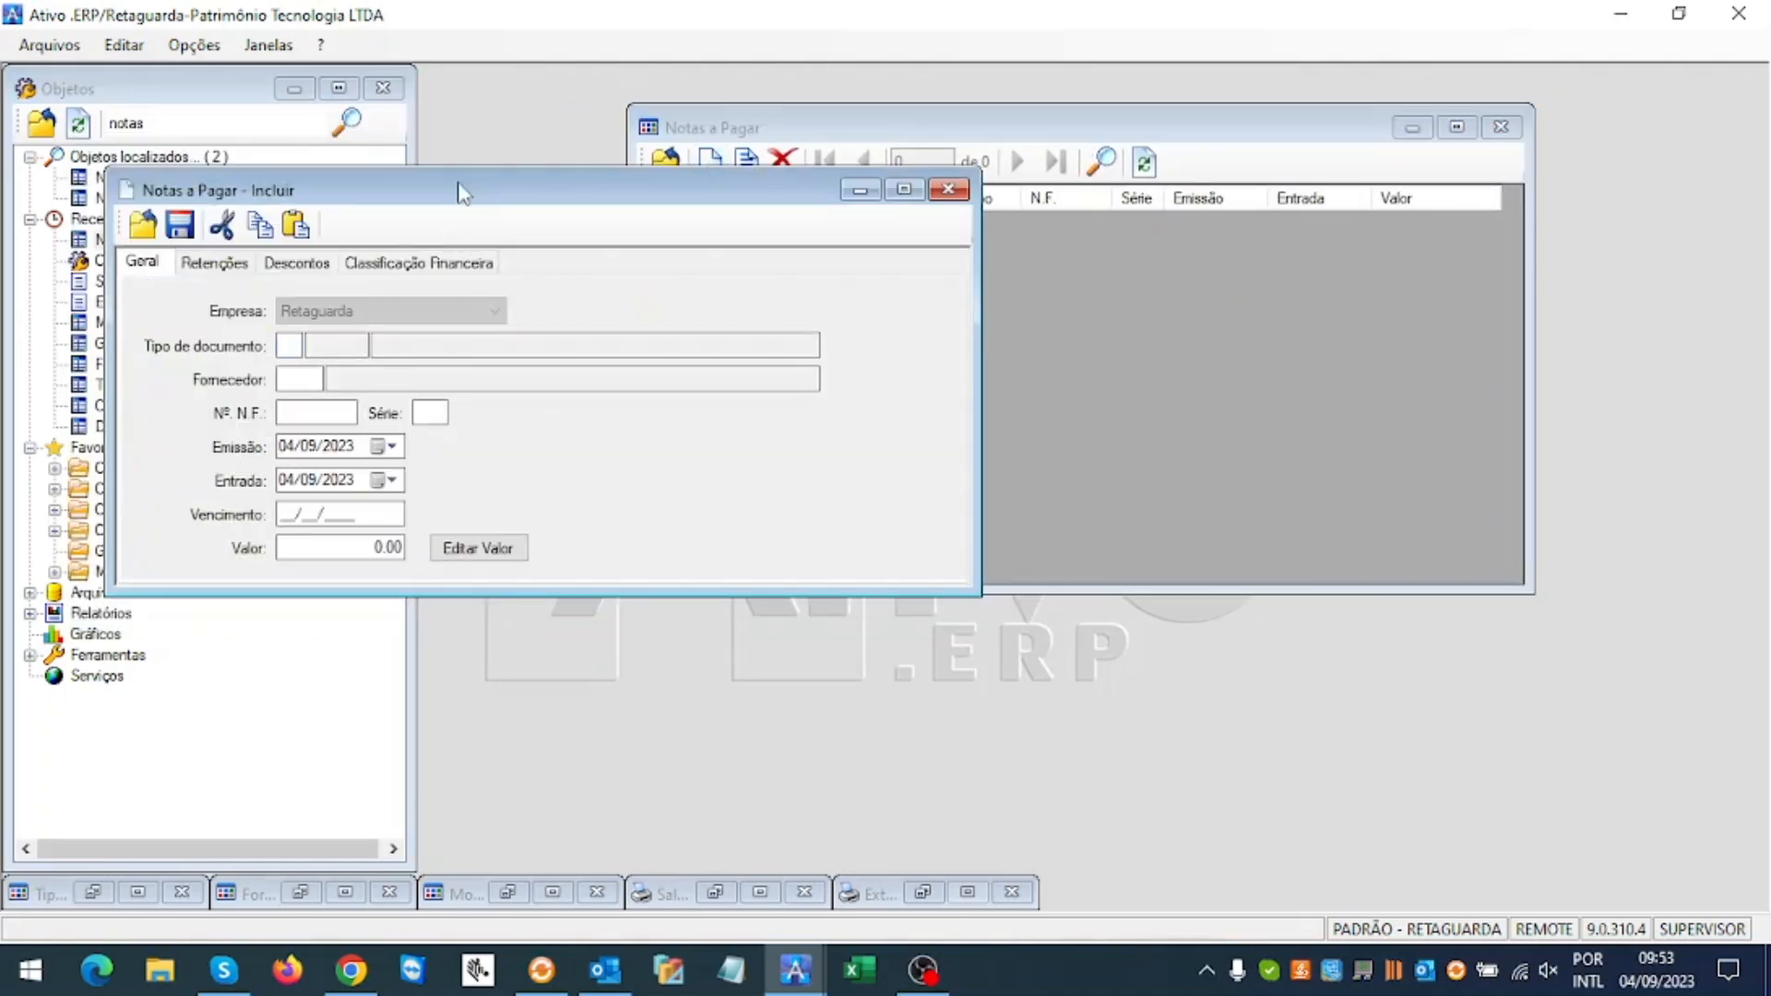
drag(458, 186, 818, 296)
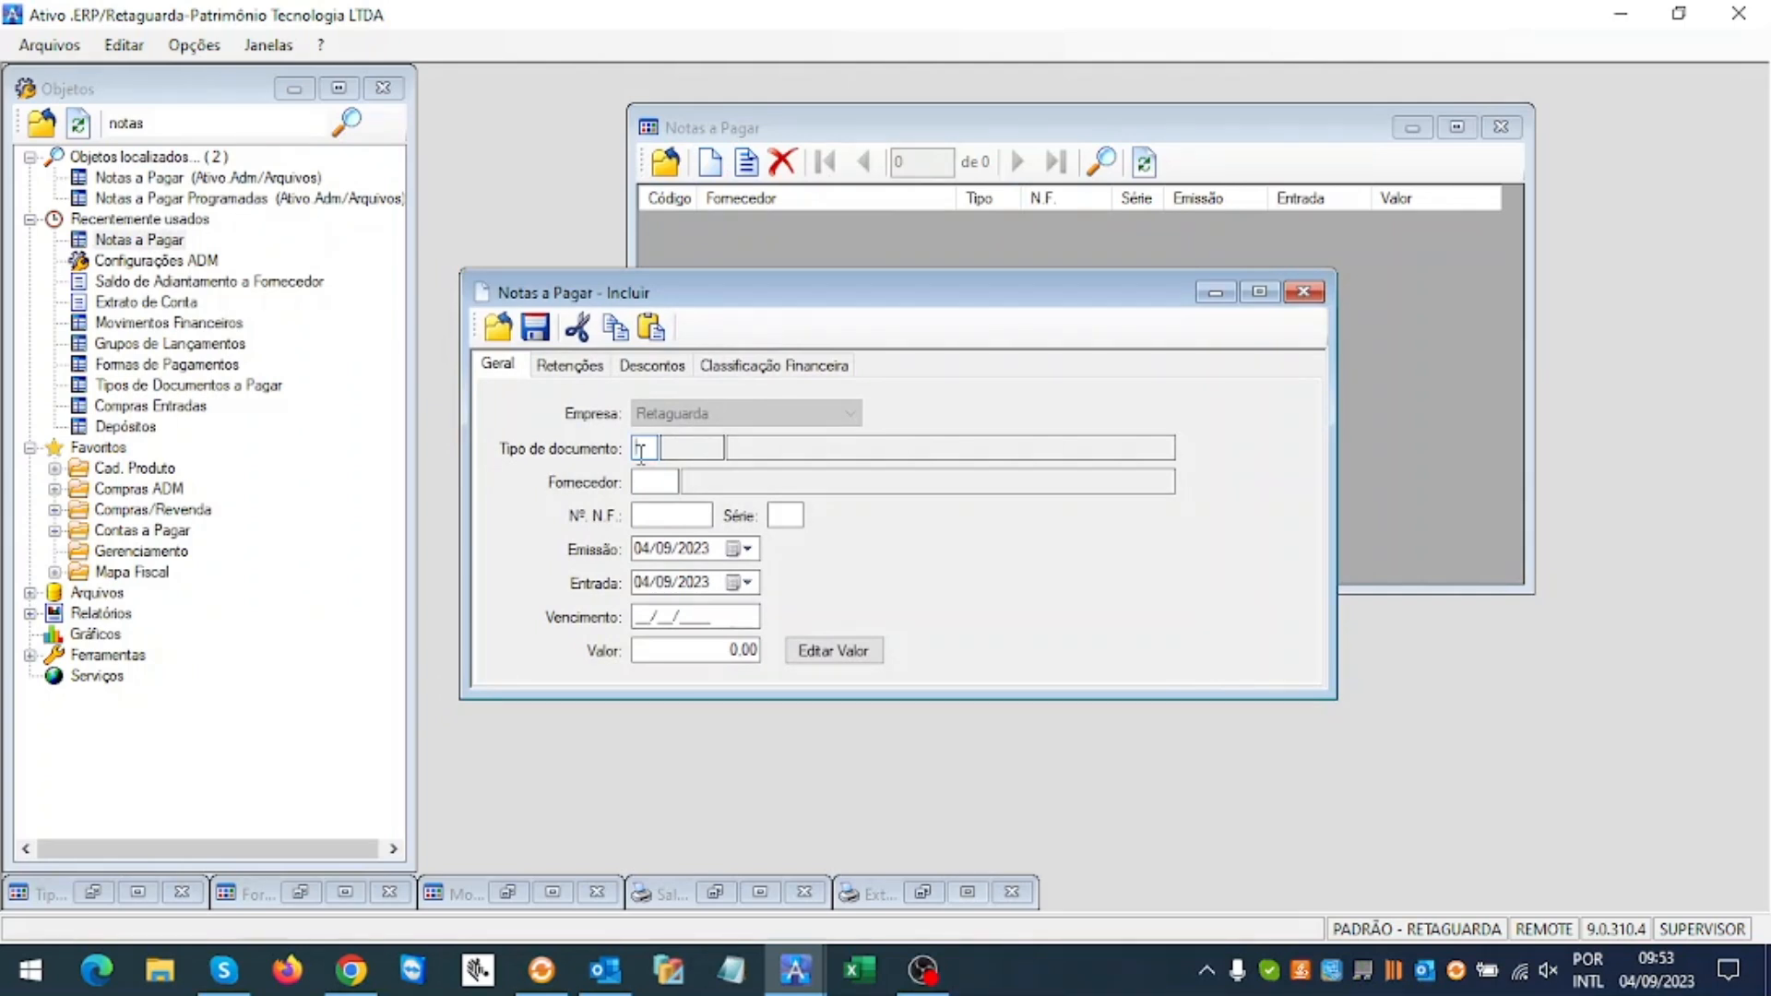
Step: Set document type 98 and choose the second supplier from the lookup list
text(98)
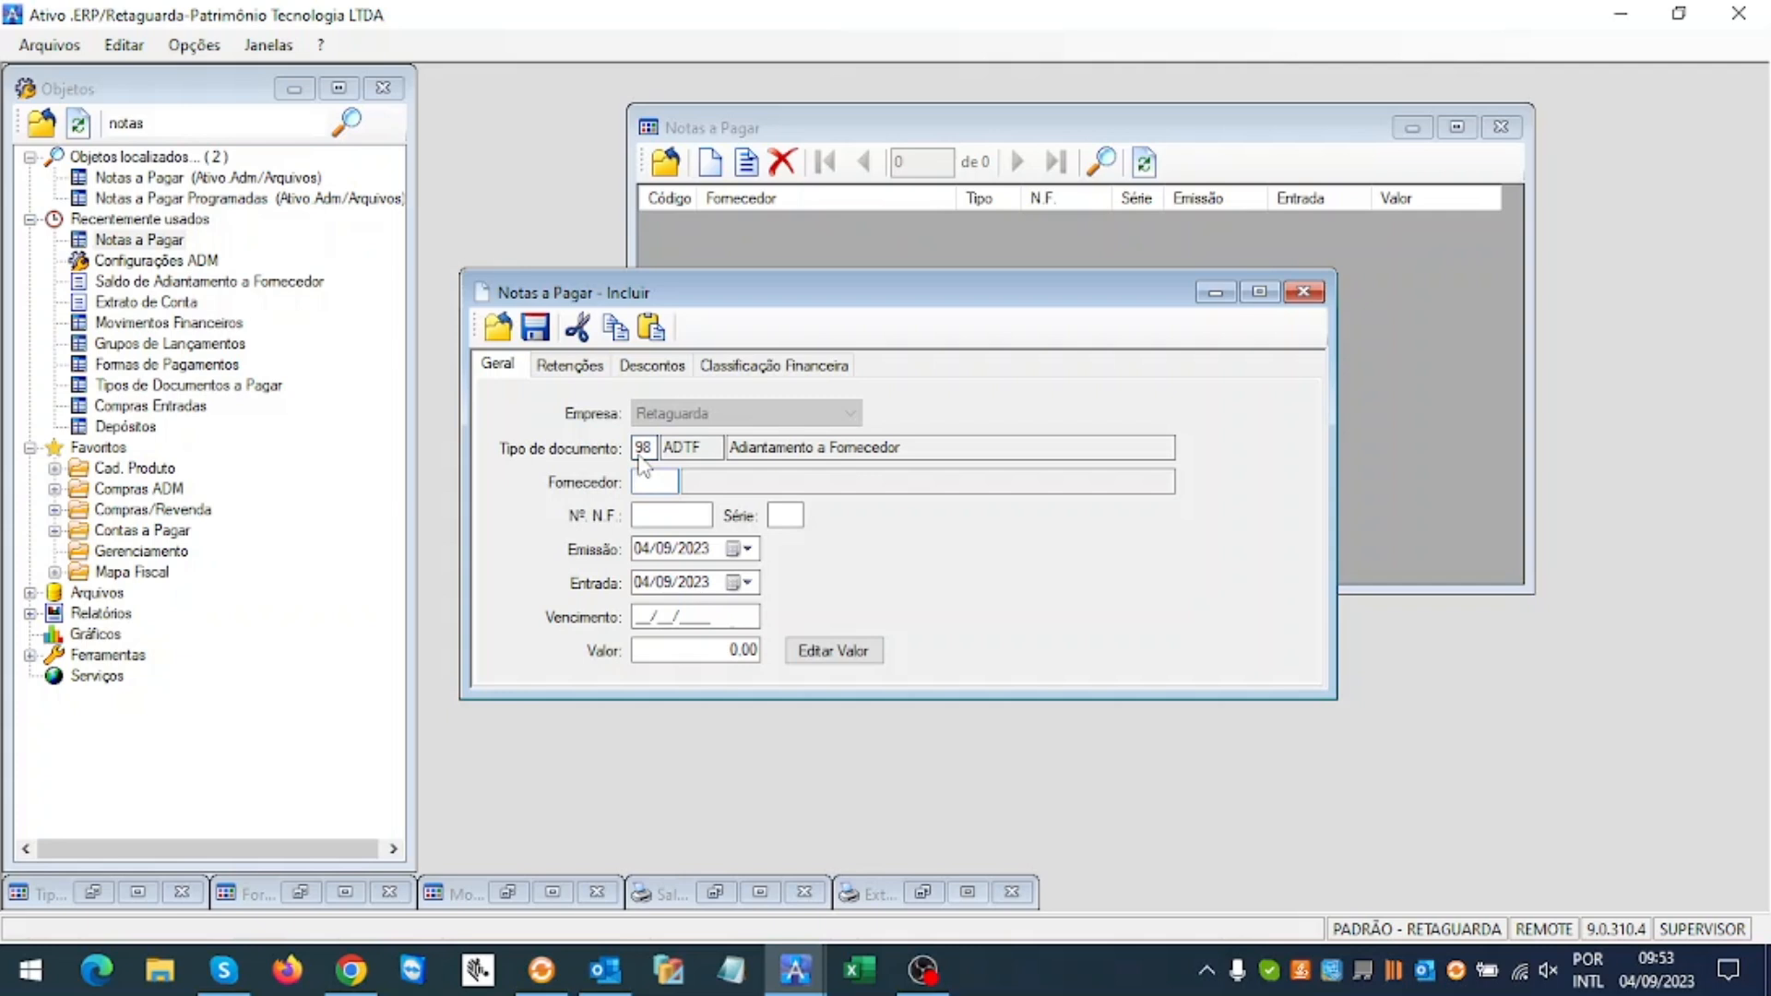
key(Return)
key(Return)
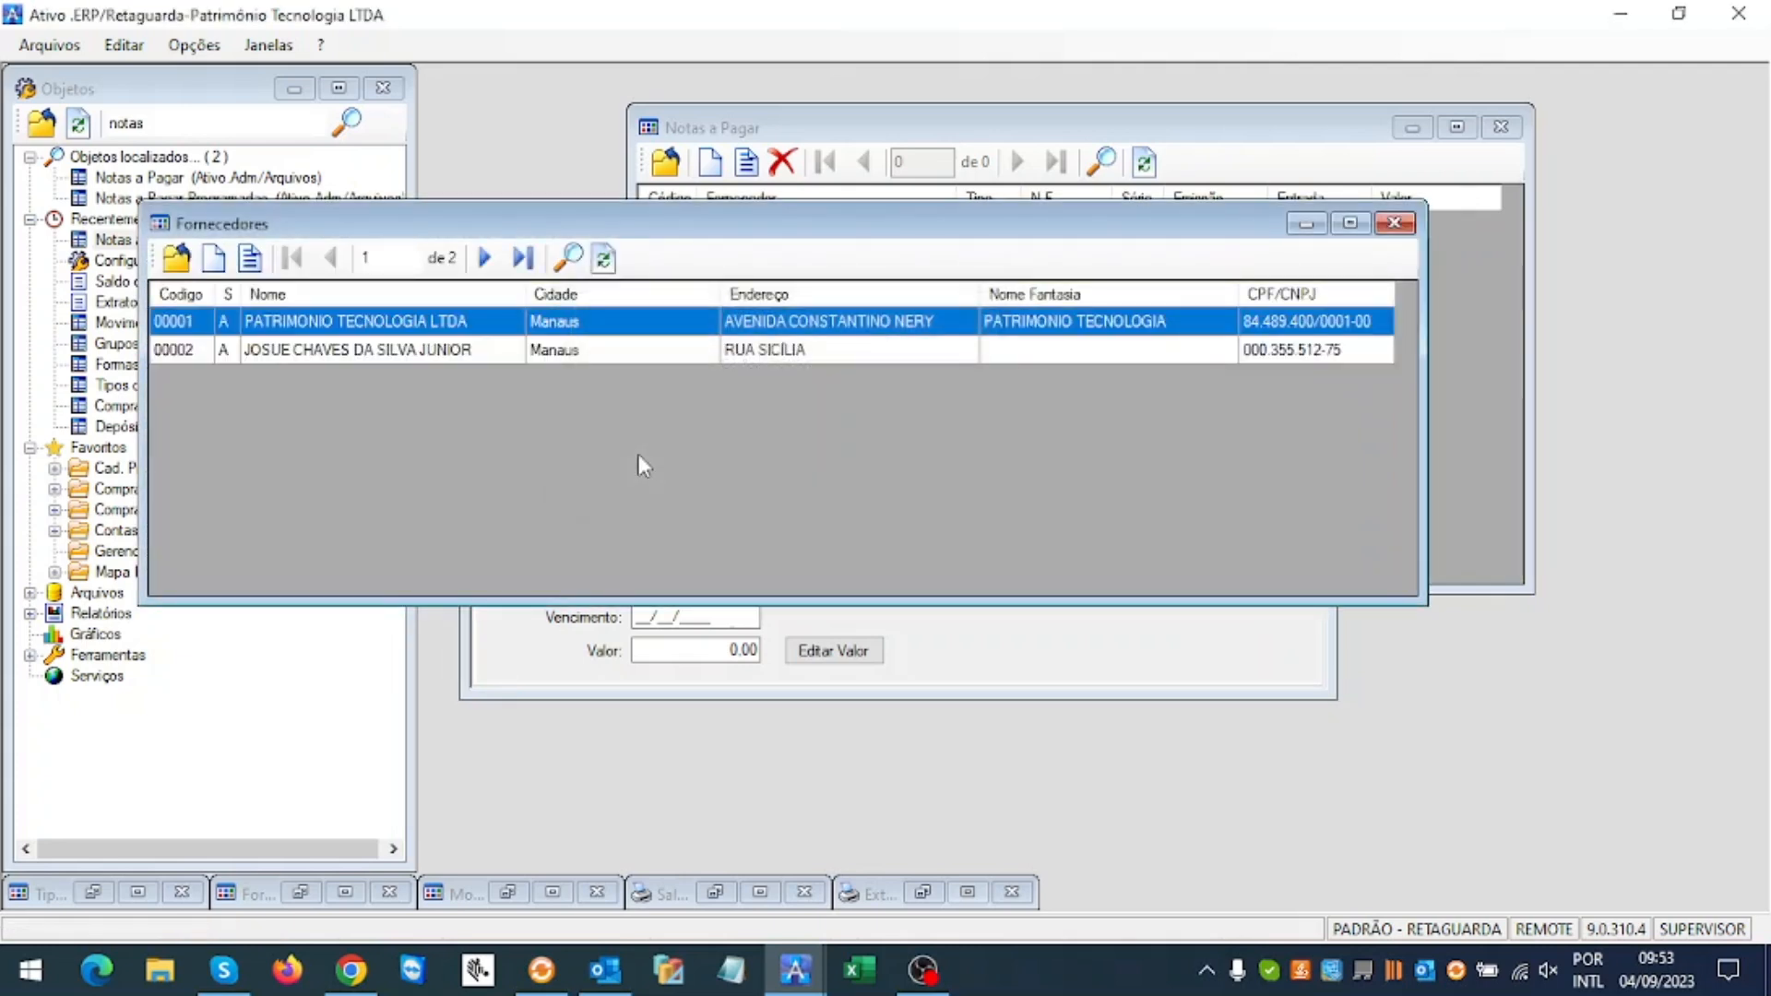
key(Down)
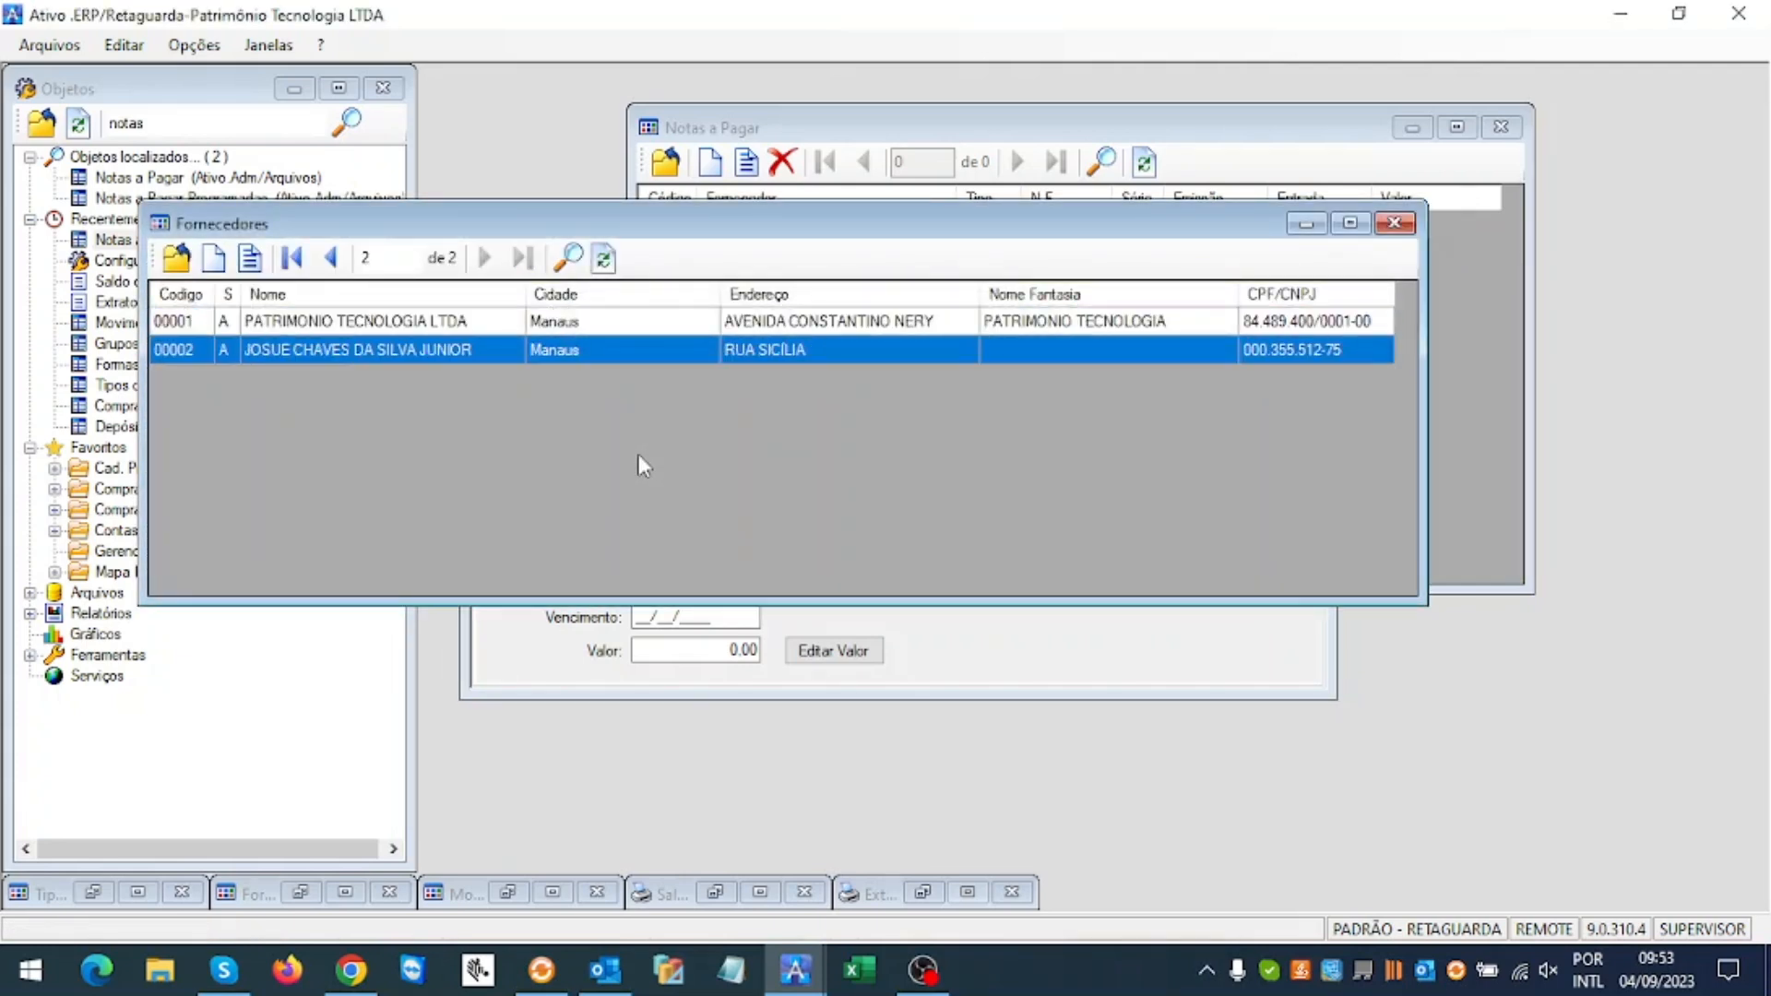
key(Return)
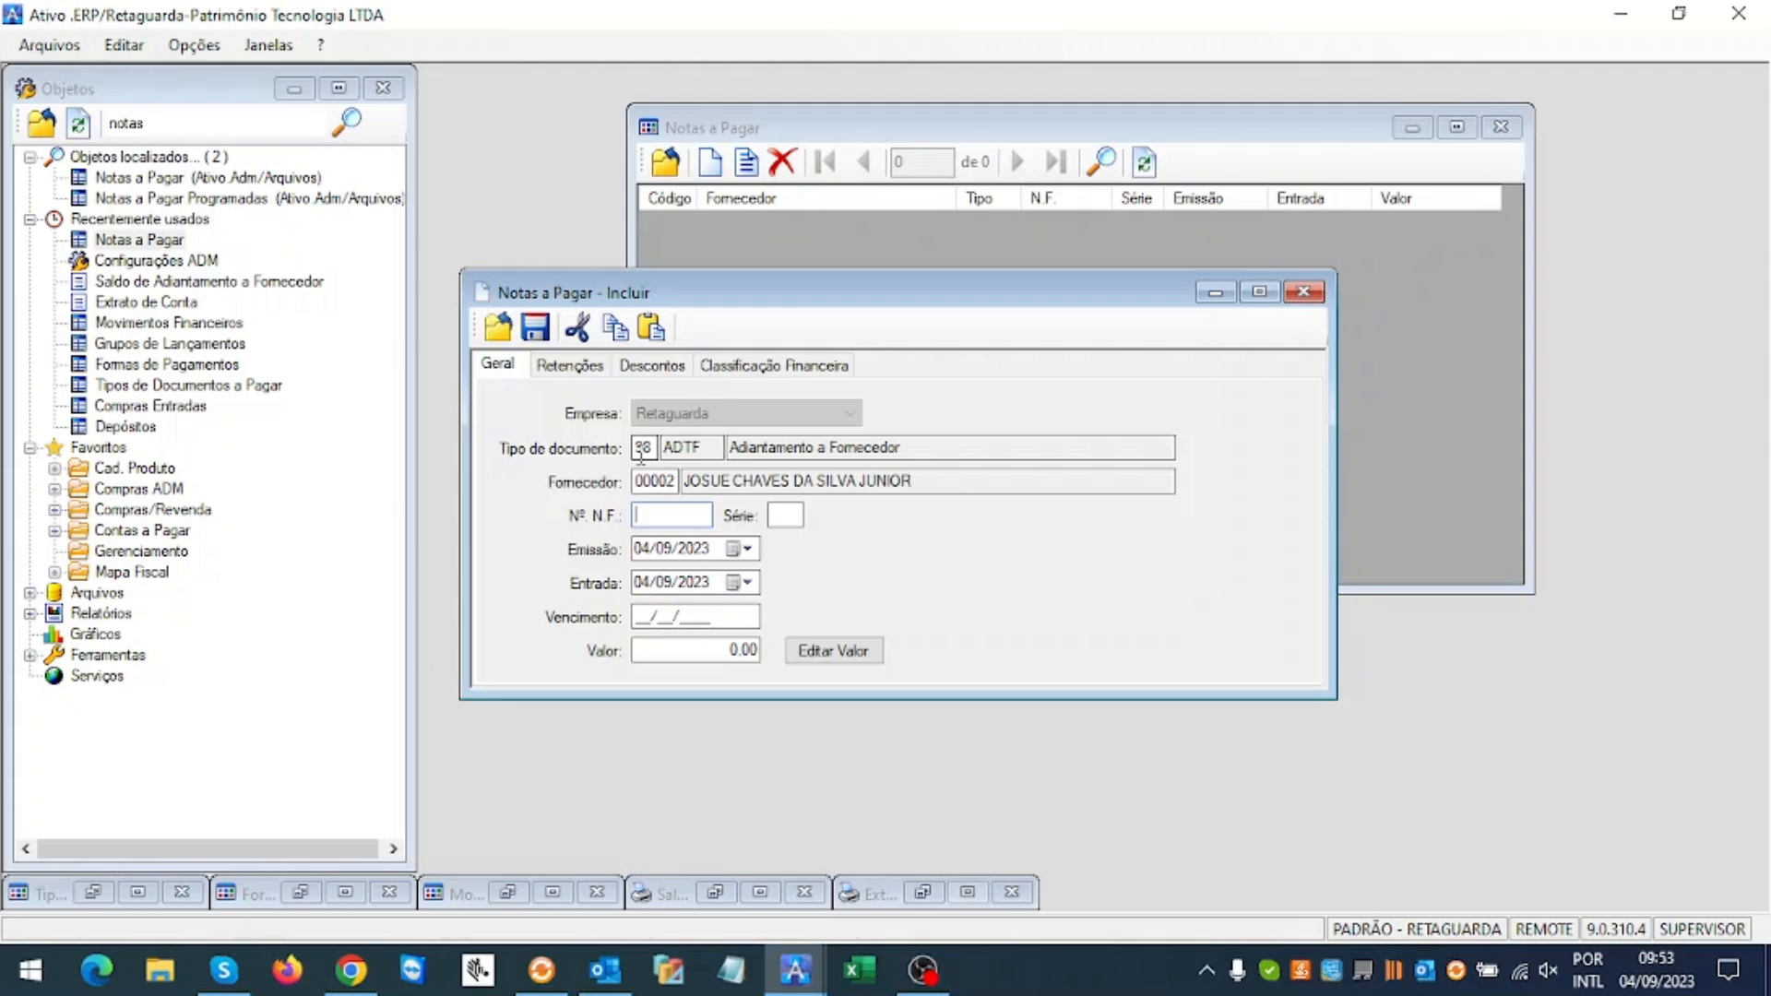
Step: Enter N.F. 040923, series 001, due 04/09/2023, value 2.000, and save the payable
text(040923)
key(Tab)
text(001)
key(Tab)
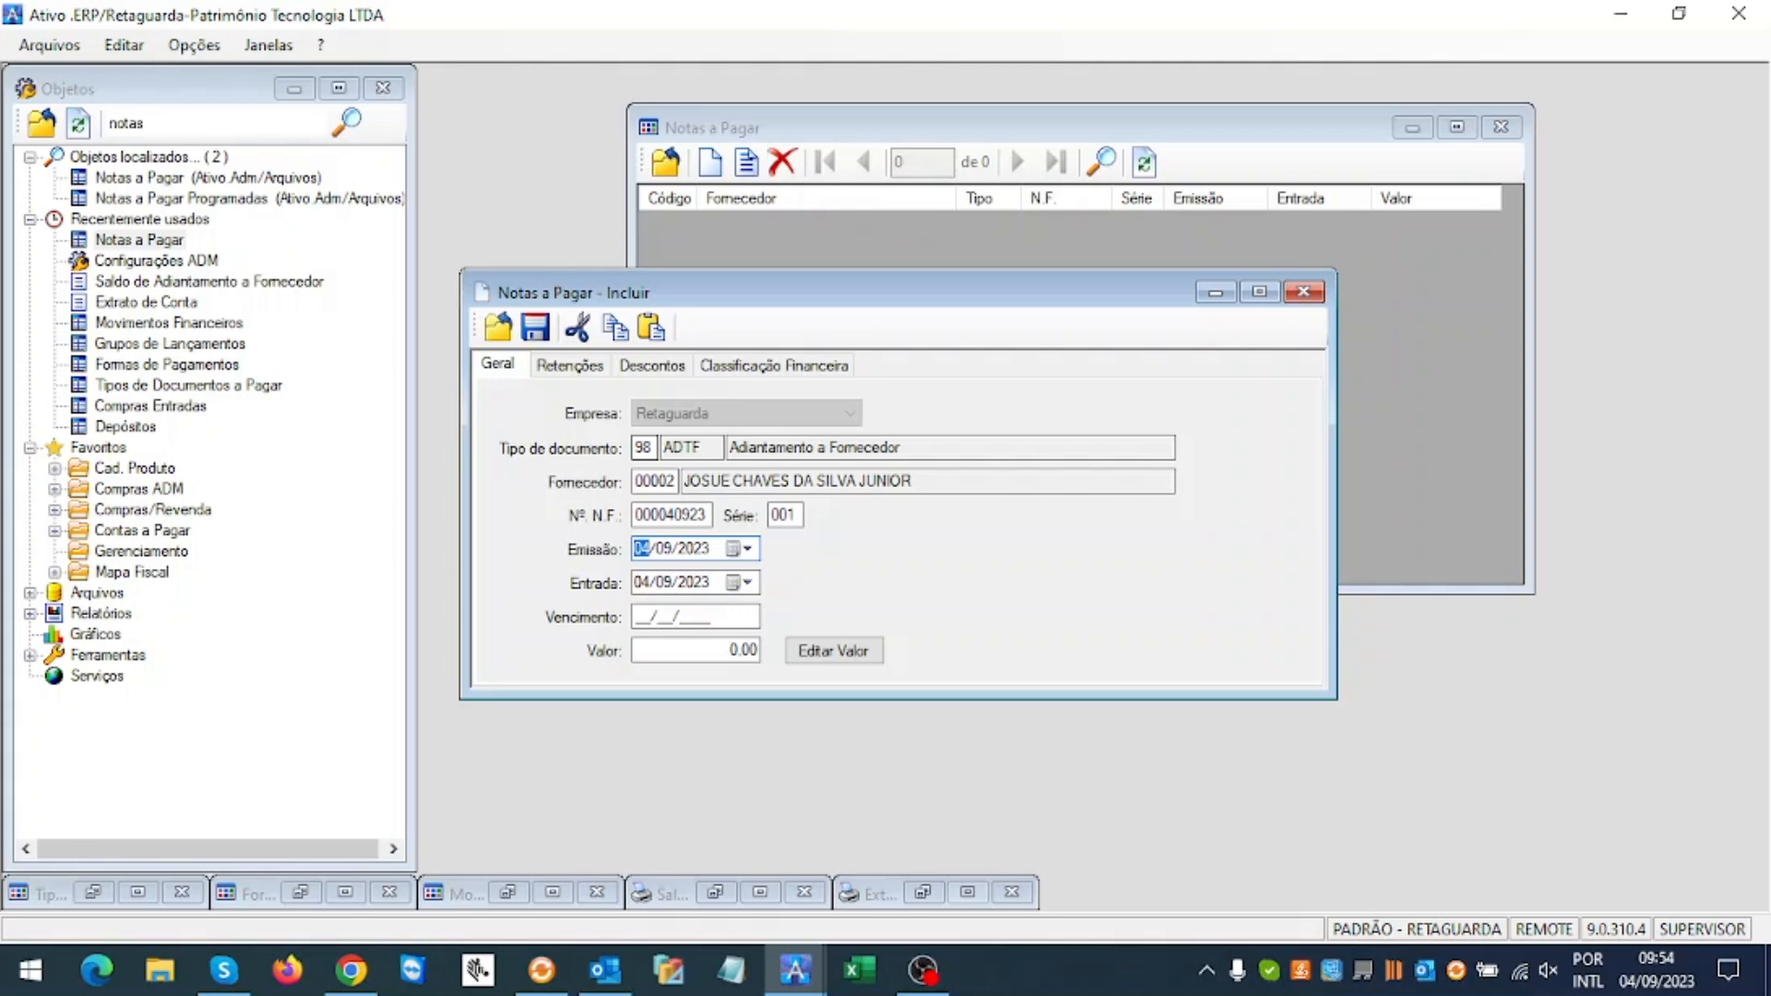
key(Tab)
key(Tab)
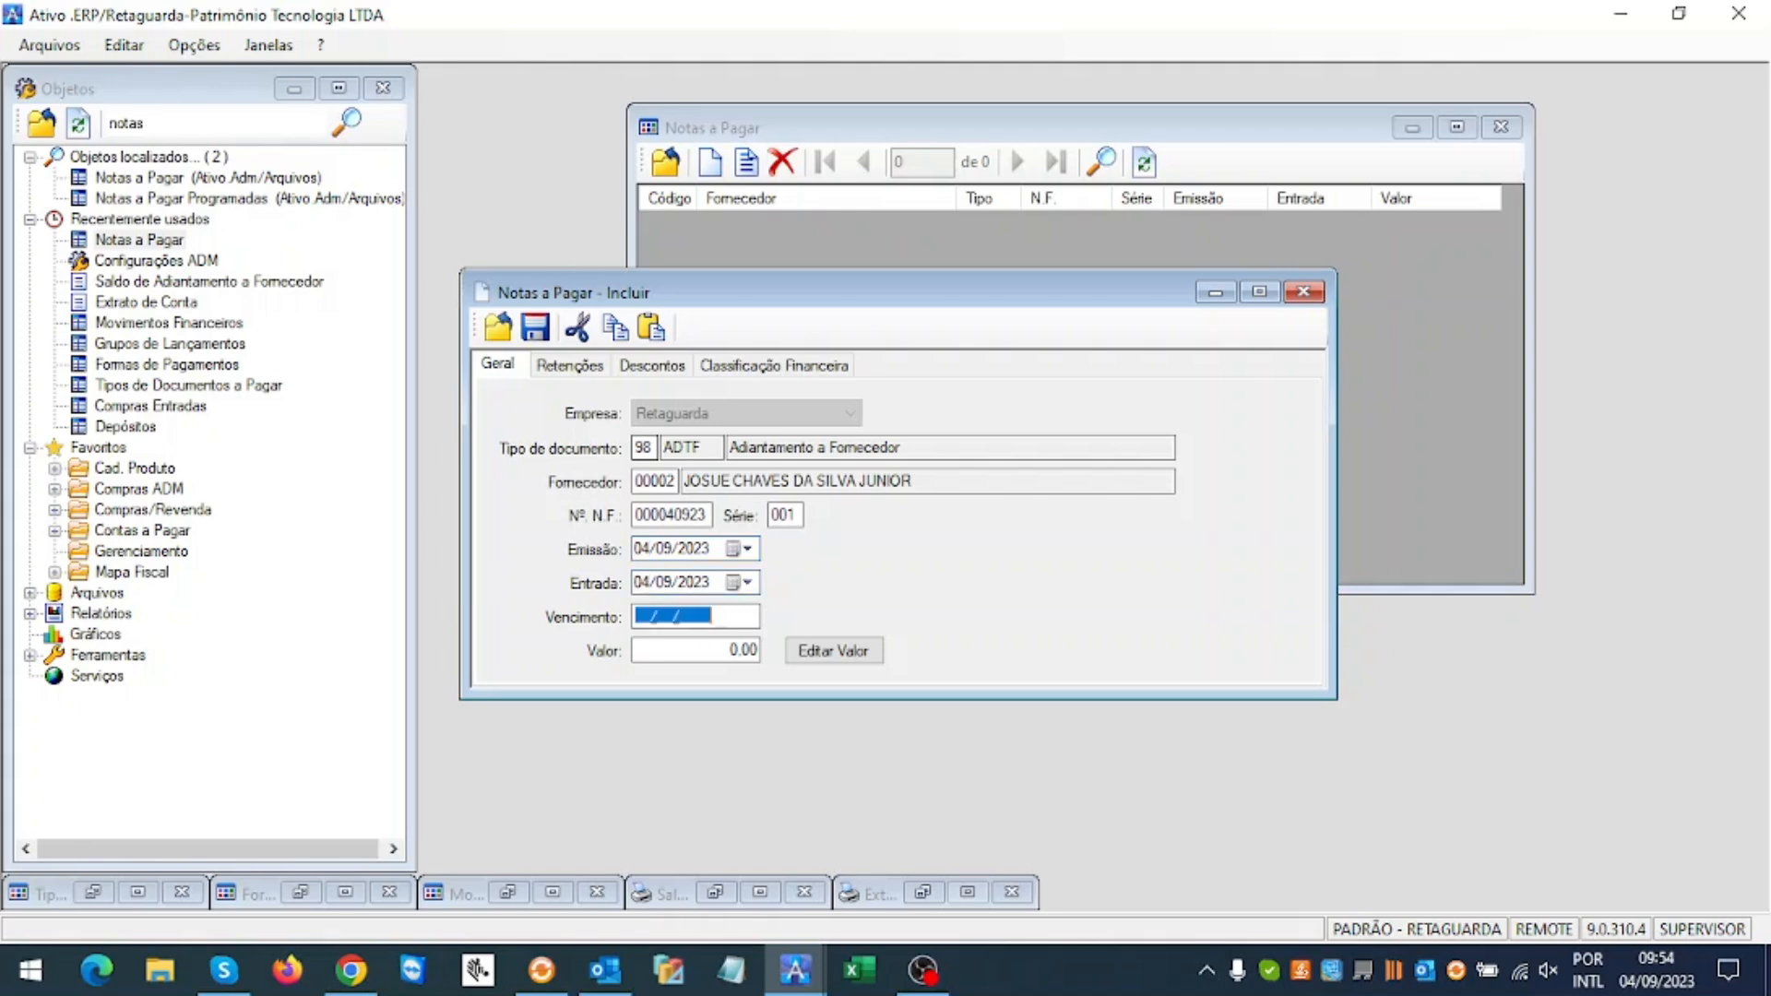
text(04/09/2023)
key(Tab)
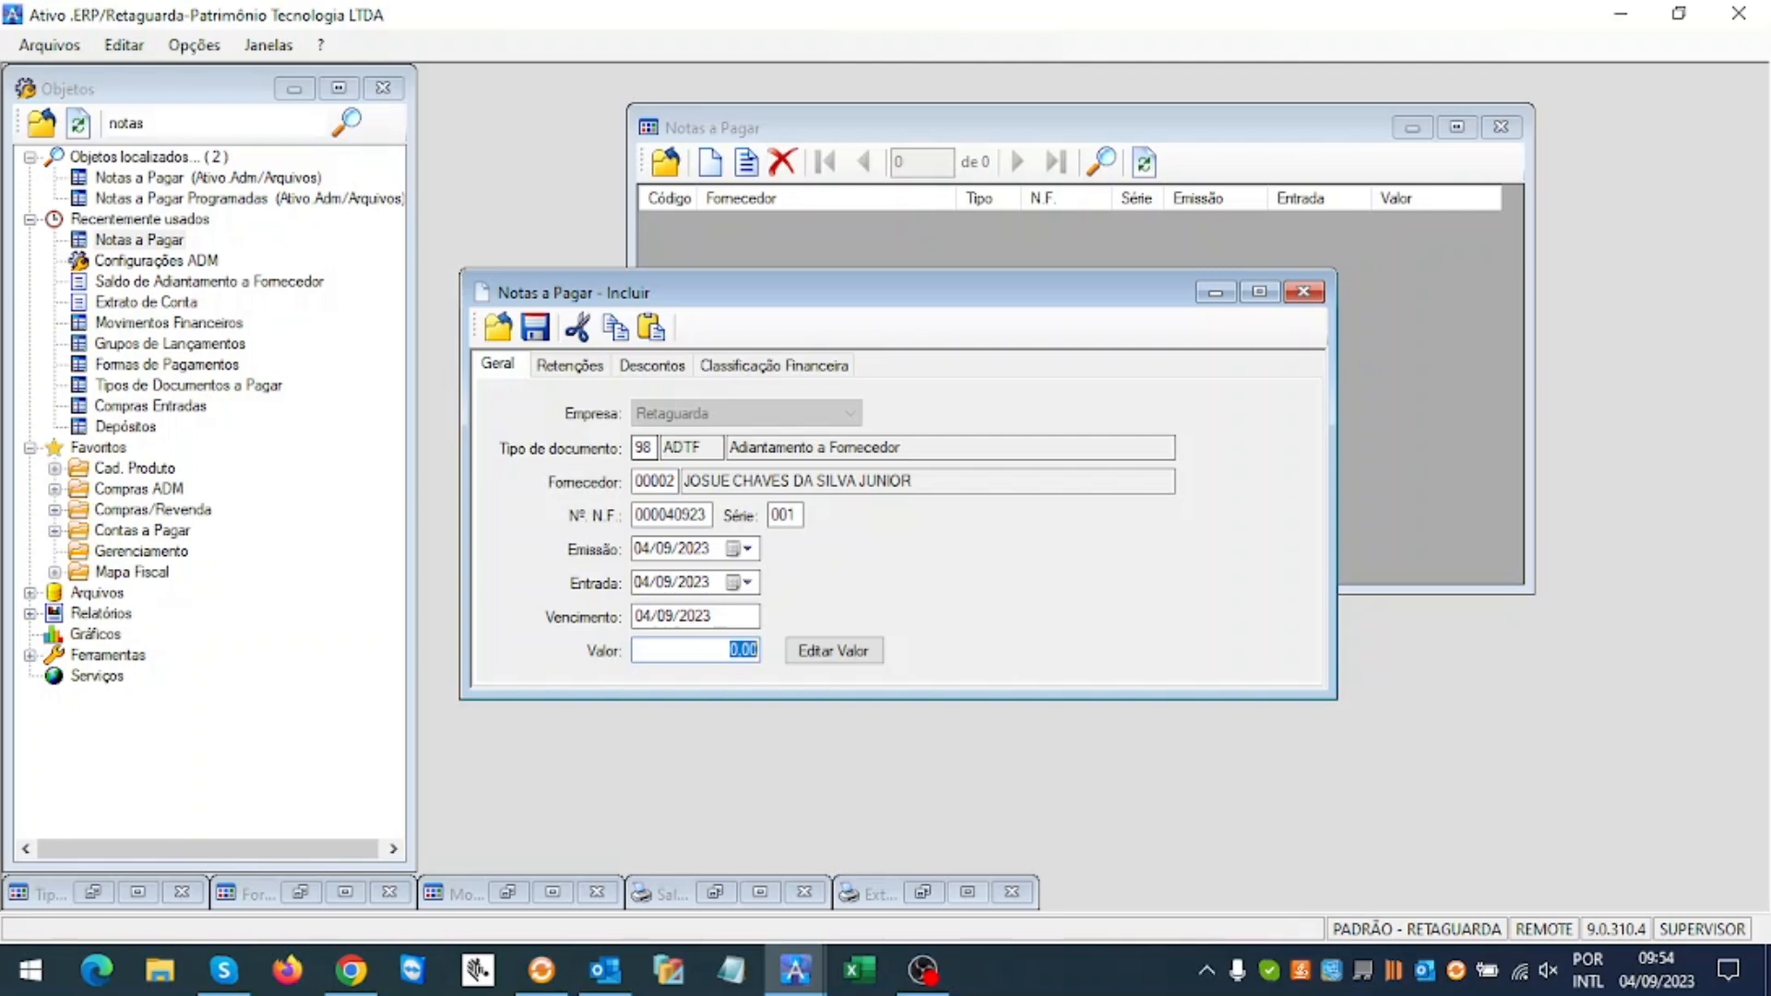
text(1)
key(BackSpace)
text(2.000)
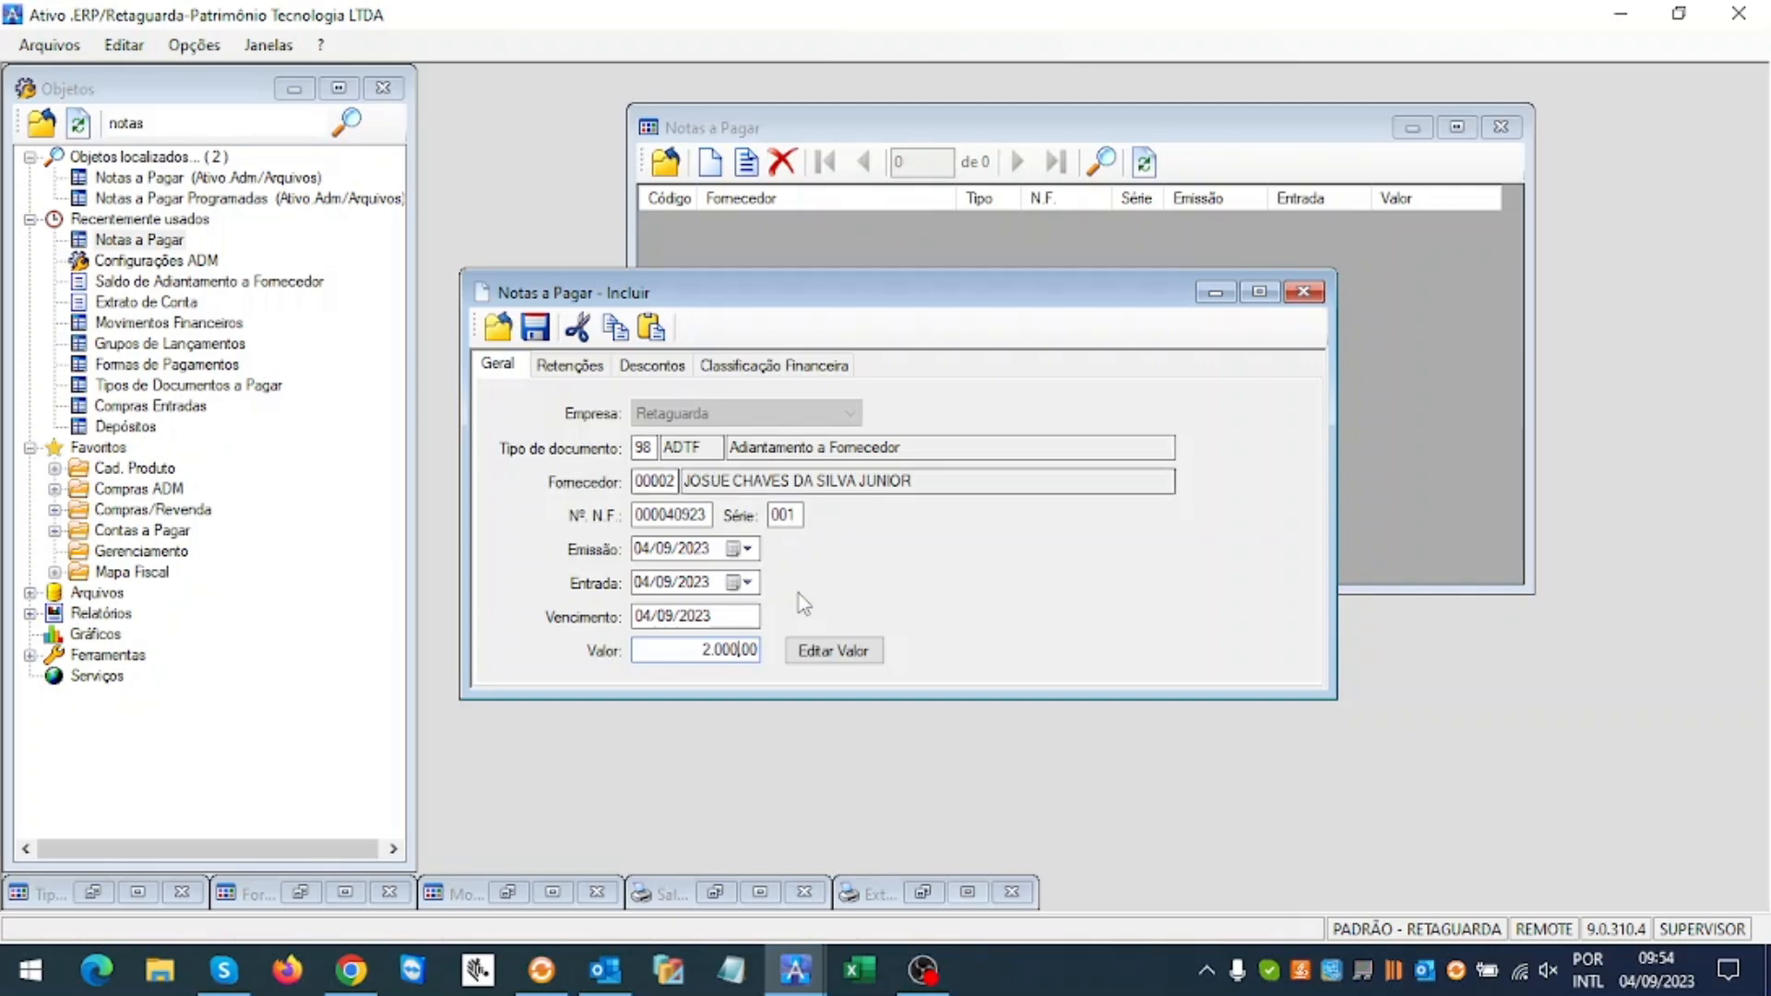
click(539, 333)
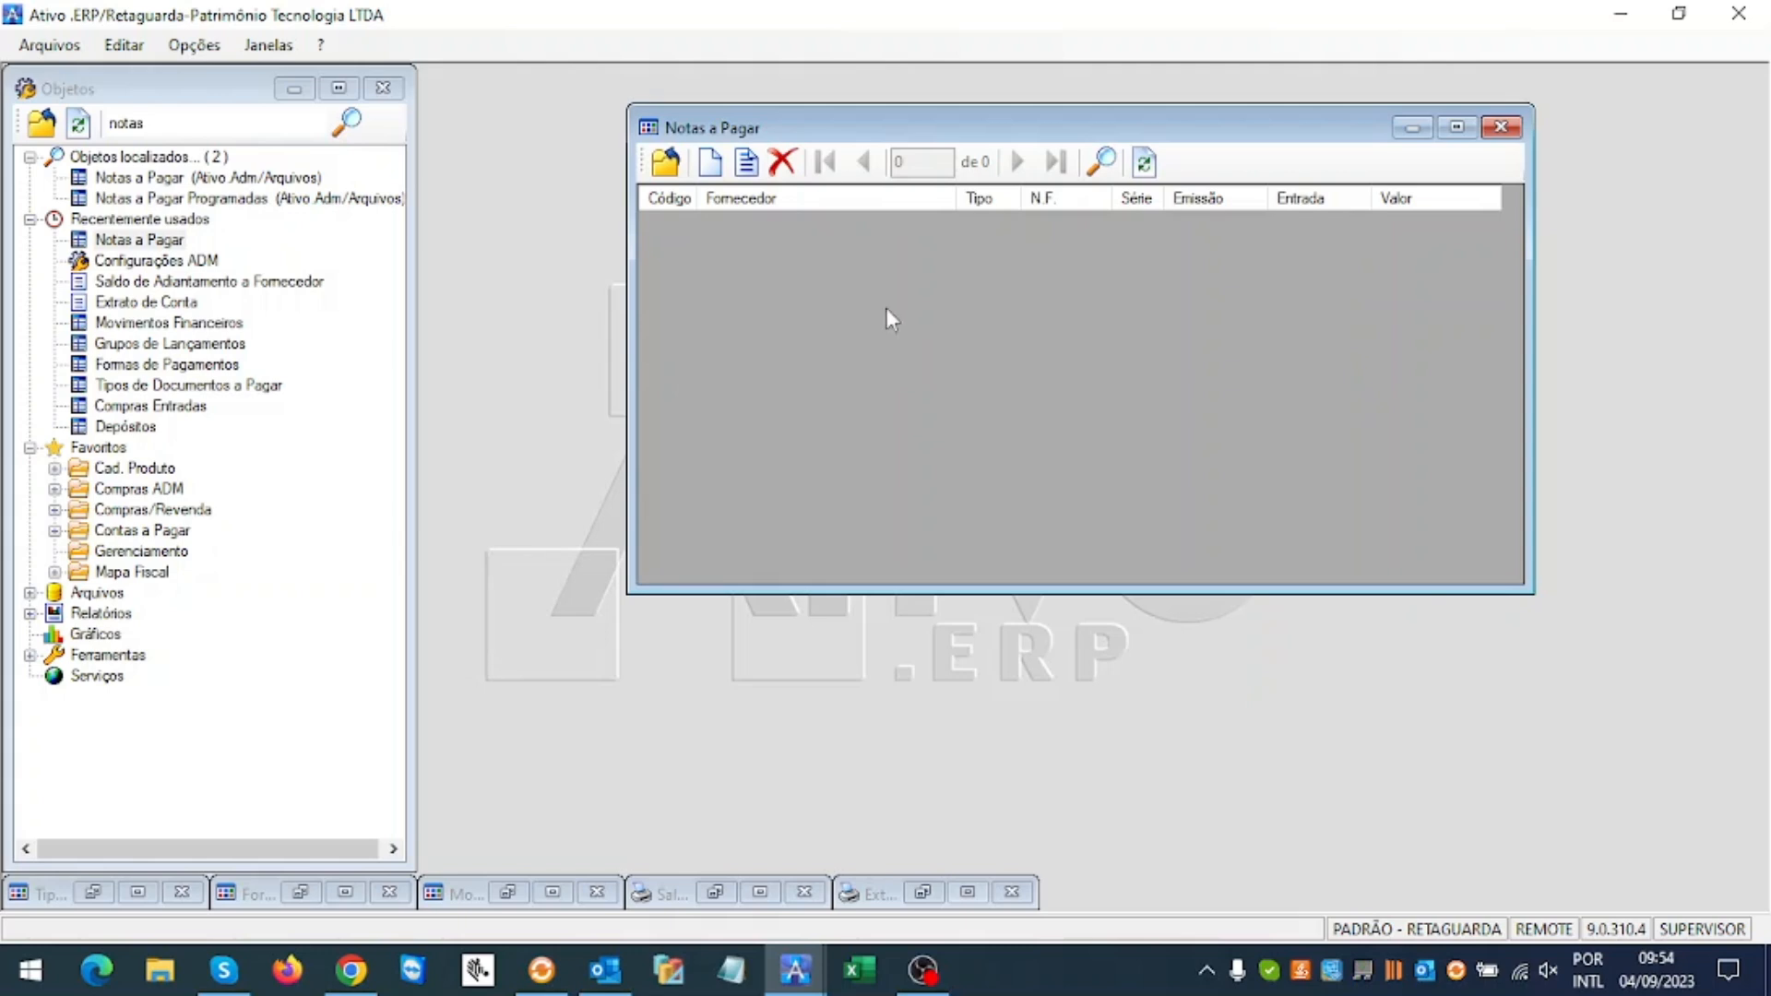
Step: Open Contas a Pagar via a 'conta' search, list titles due 04/09/2023, and open the advance title's menu
drag(976, 134, 908, 120)
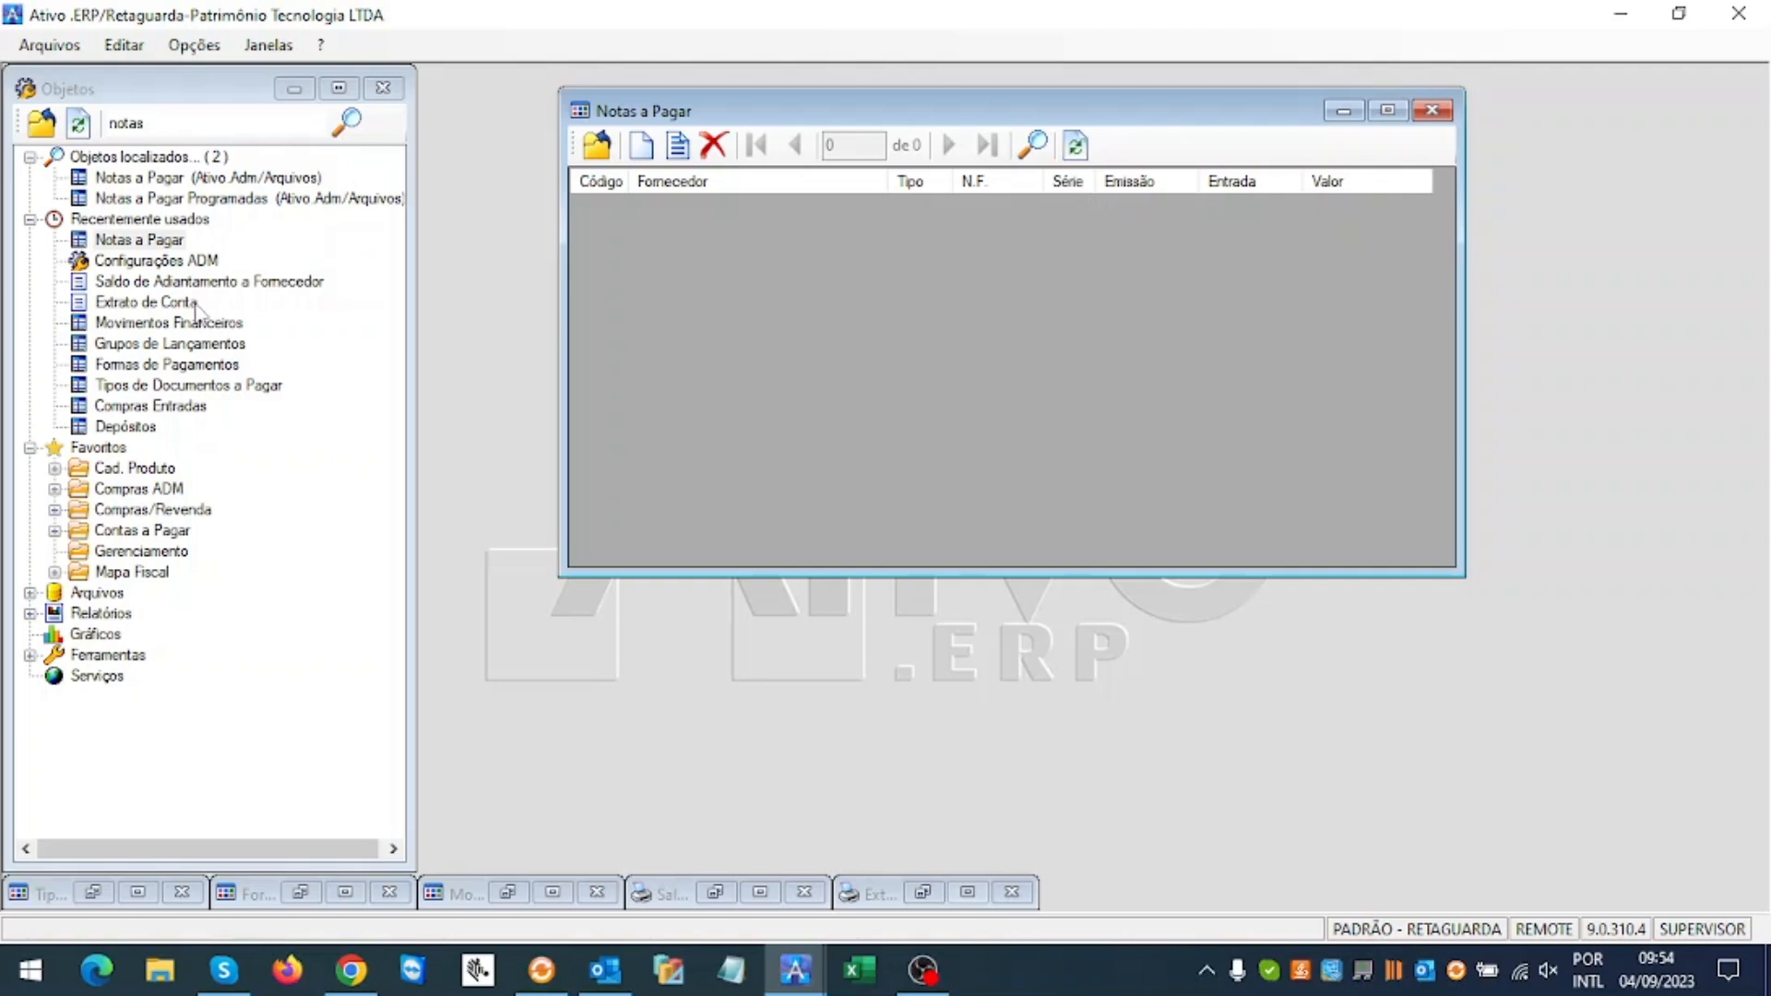
click(184, 123)
text(con)
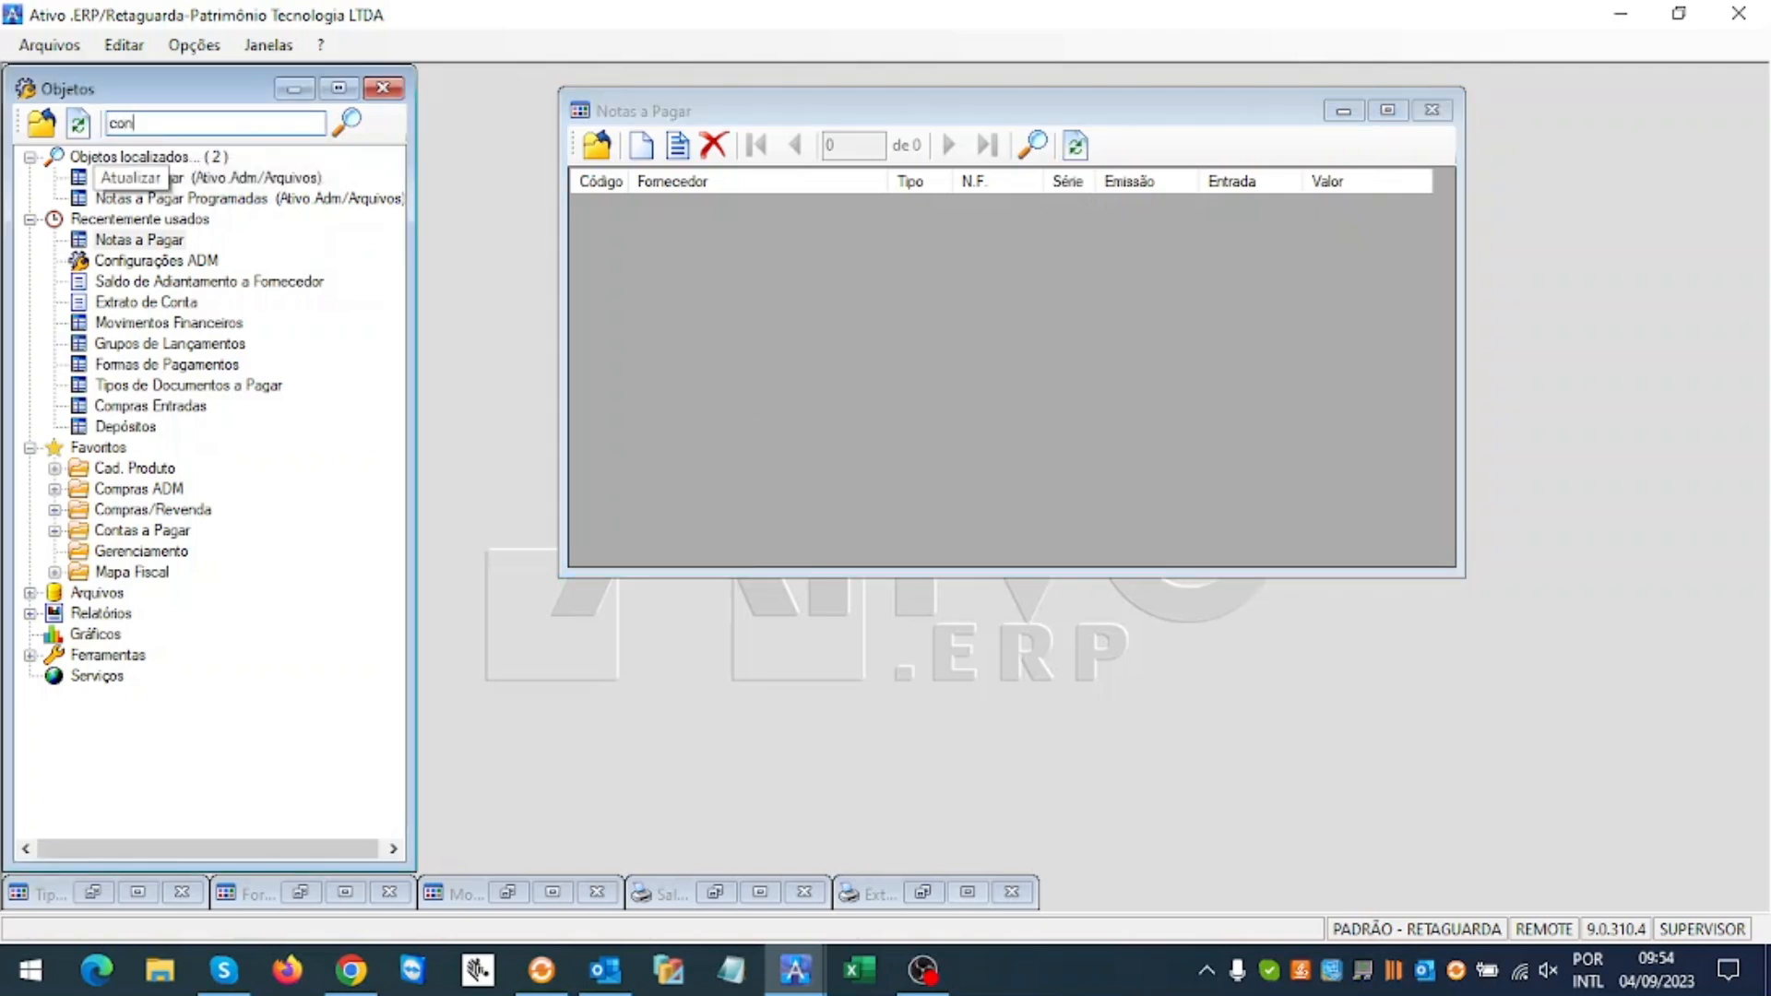
text(ta)
key(Return)
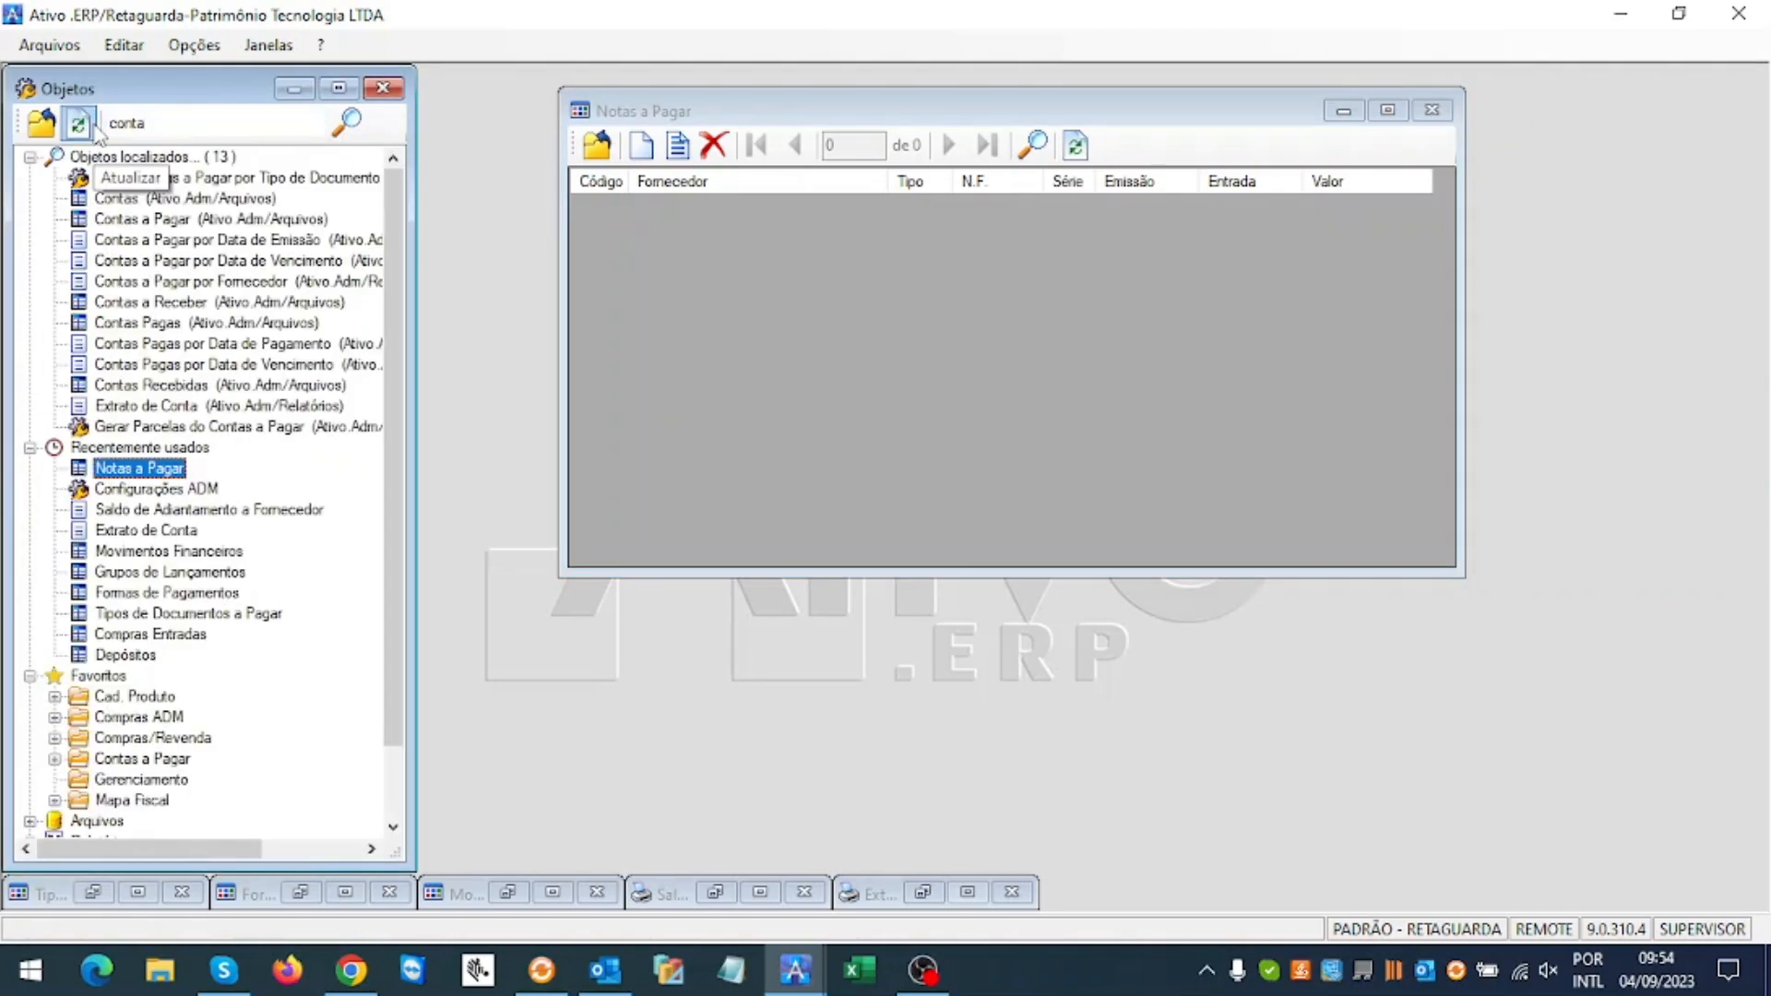
double_click(147, 219)
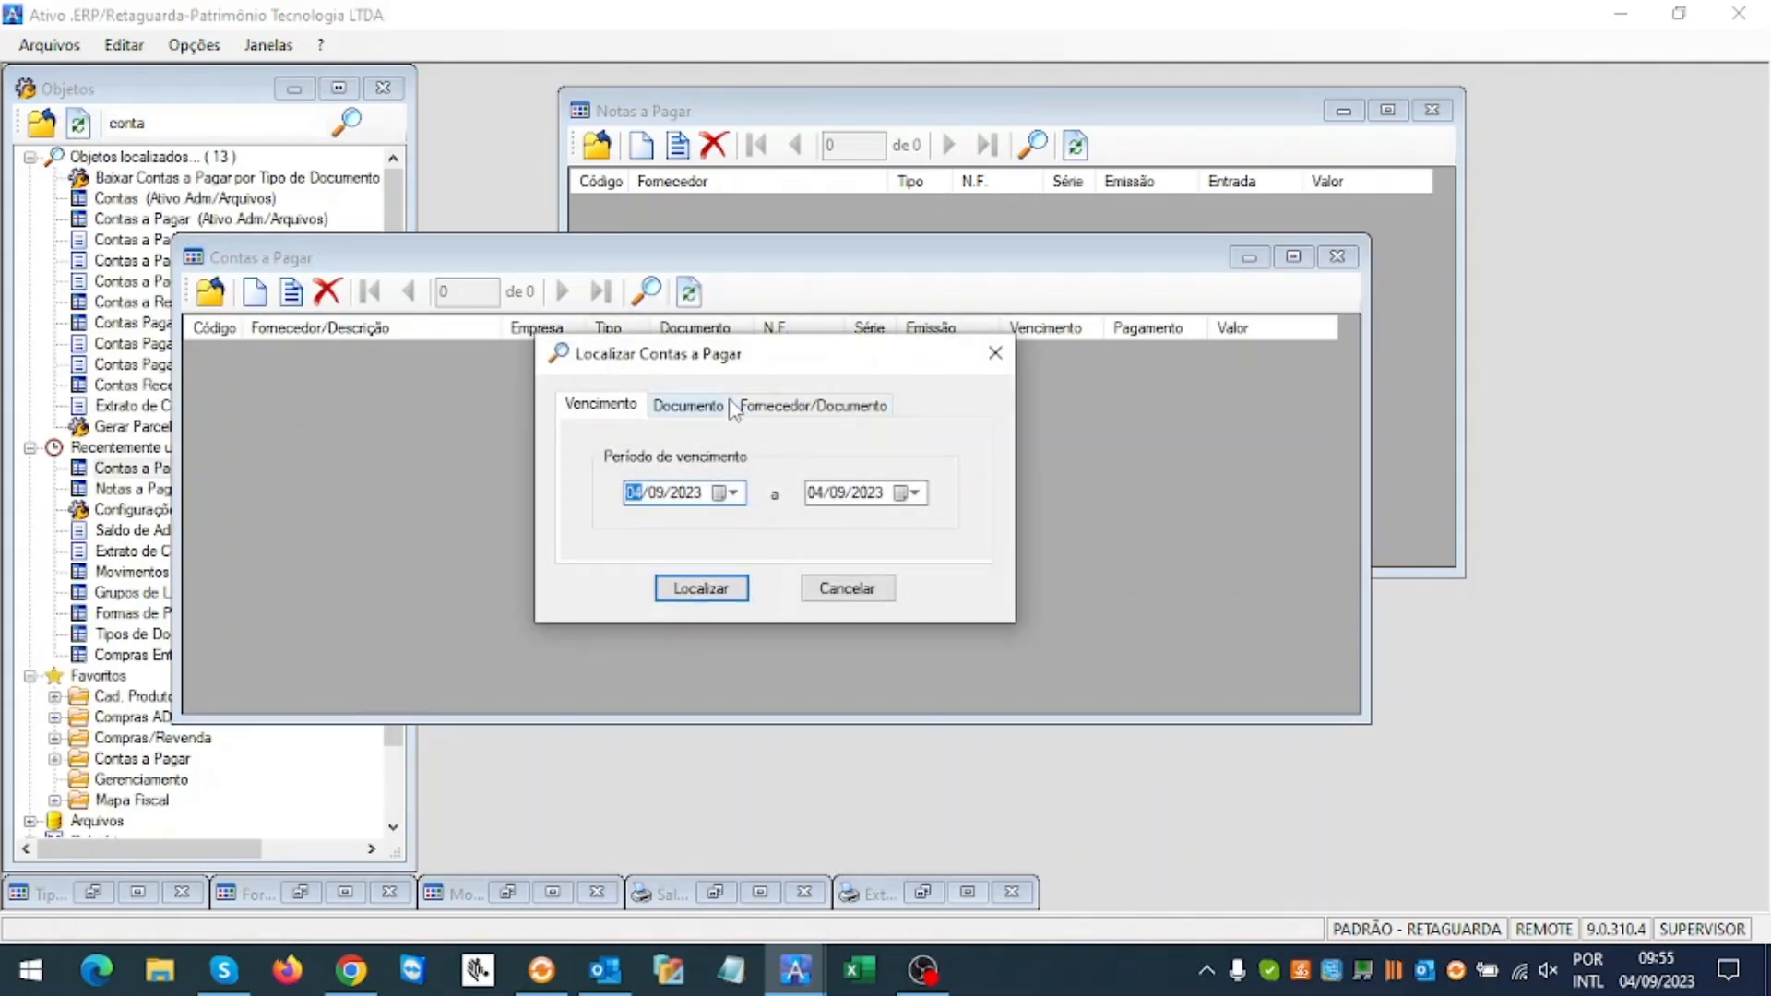
click(701, 590)
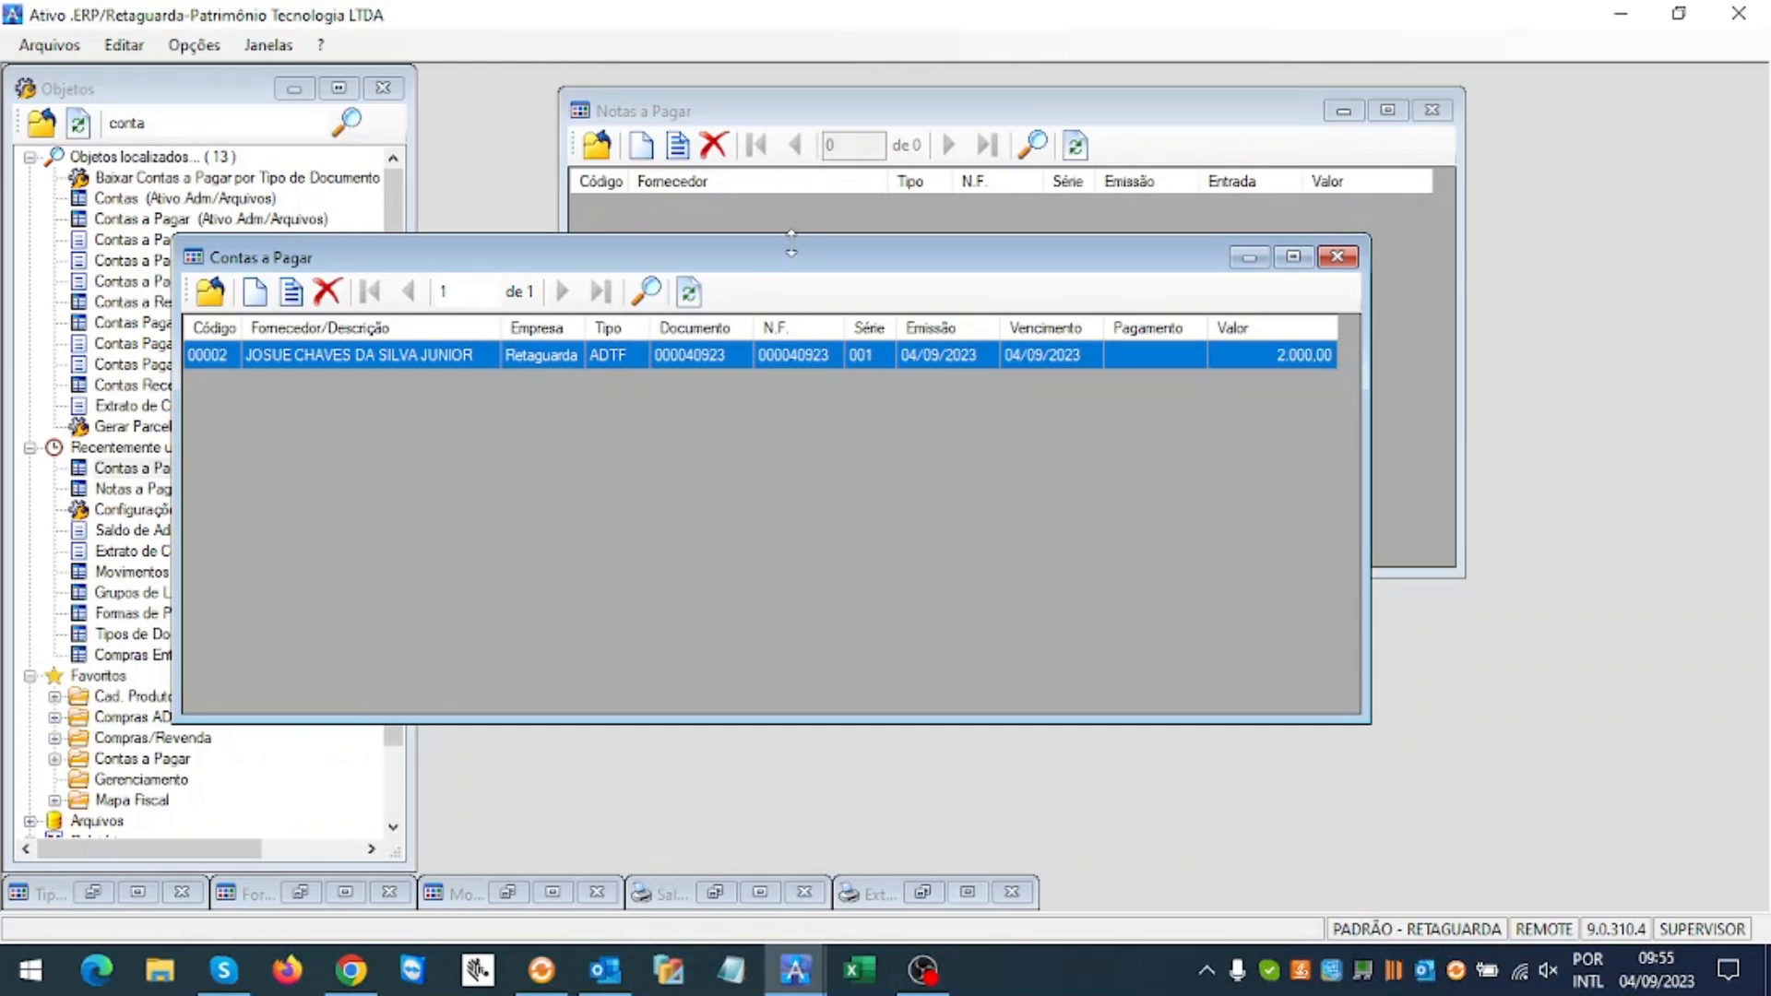
drag(794, 259, 1003, 310)
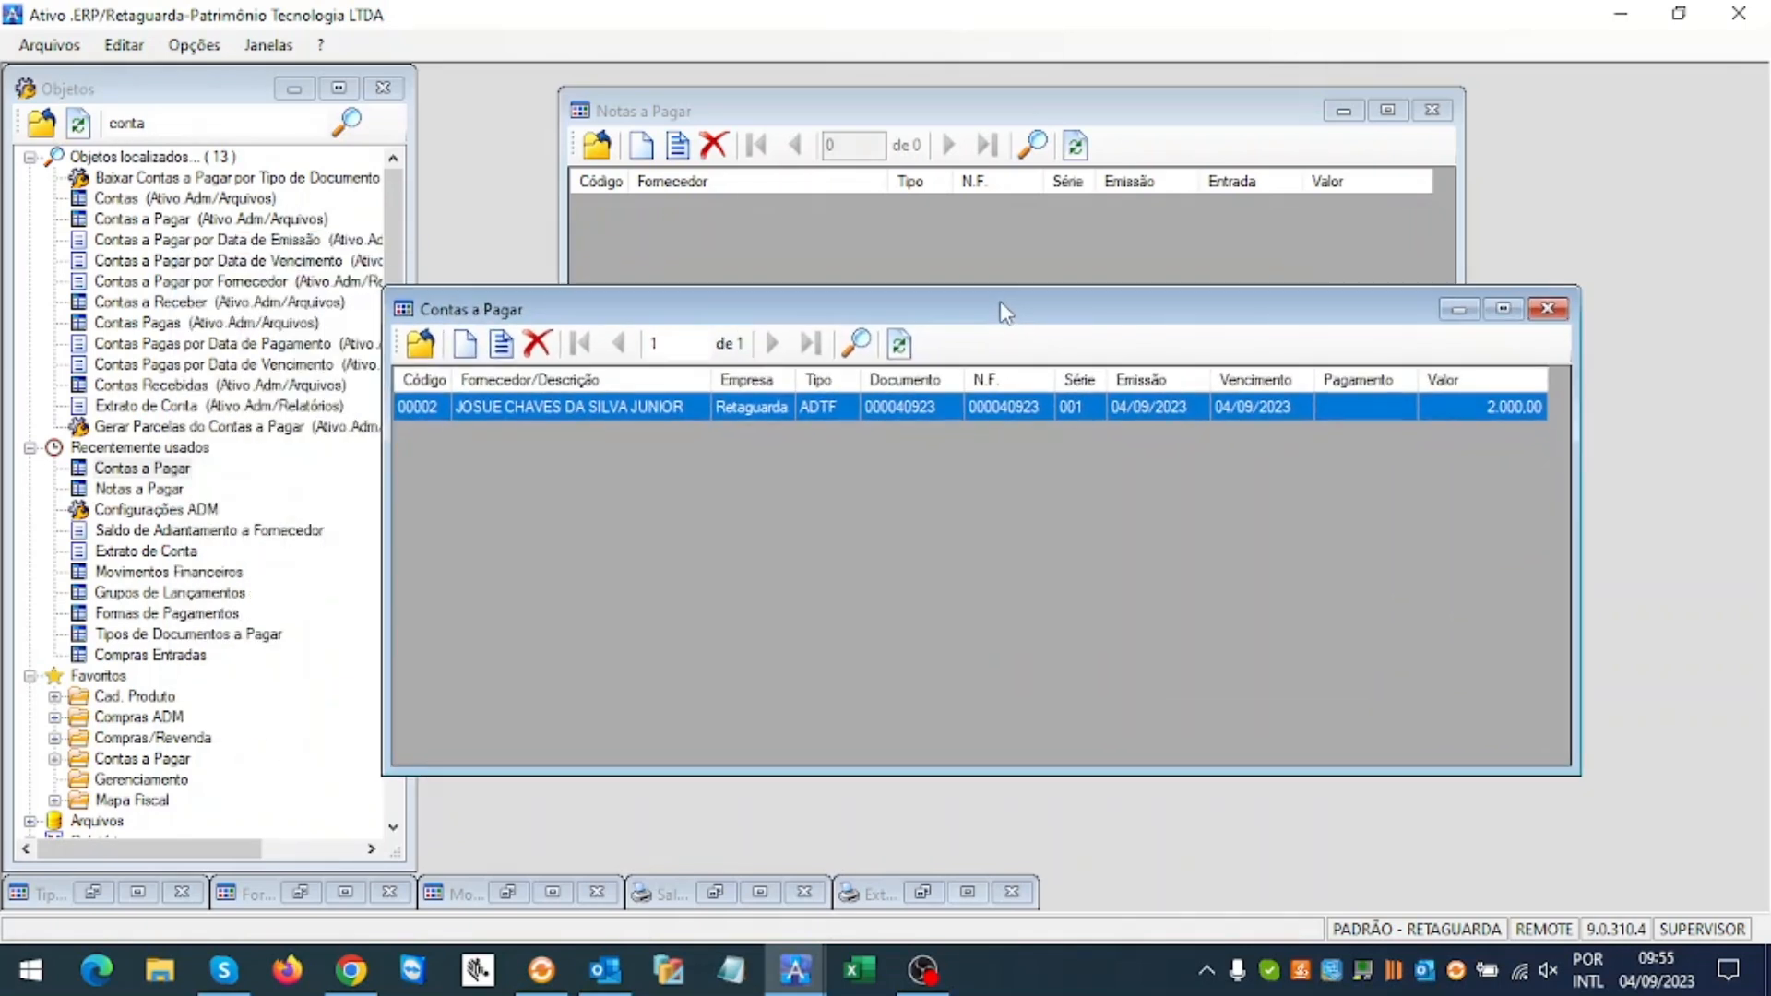
right_click(838, 412)
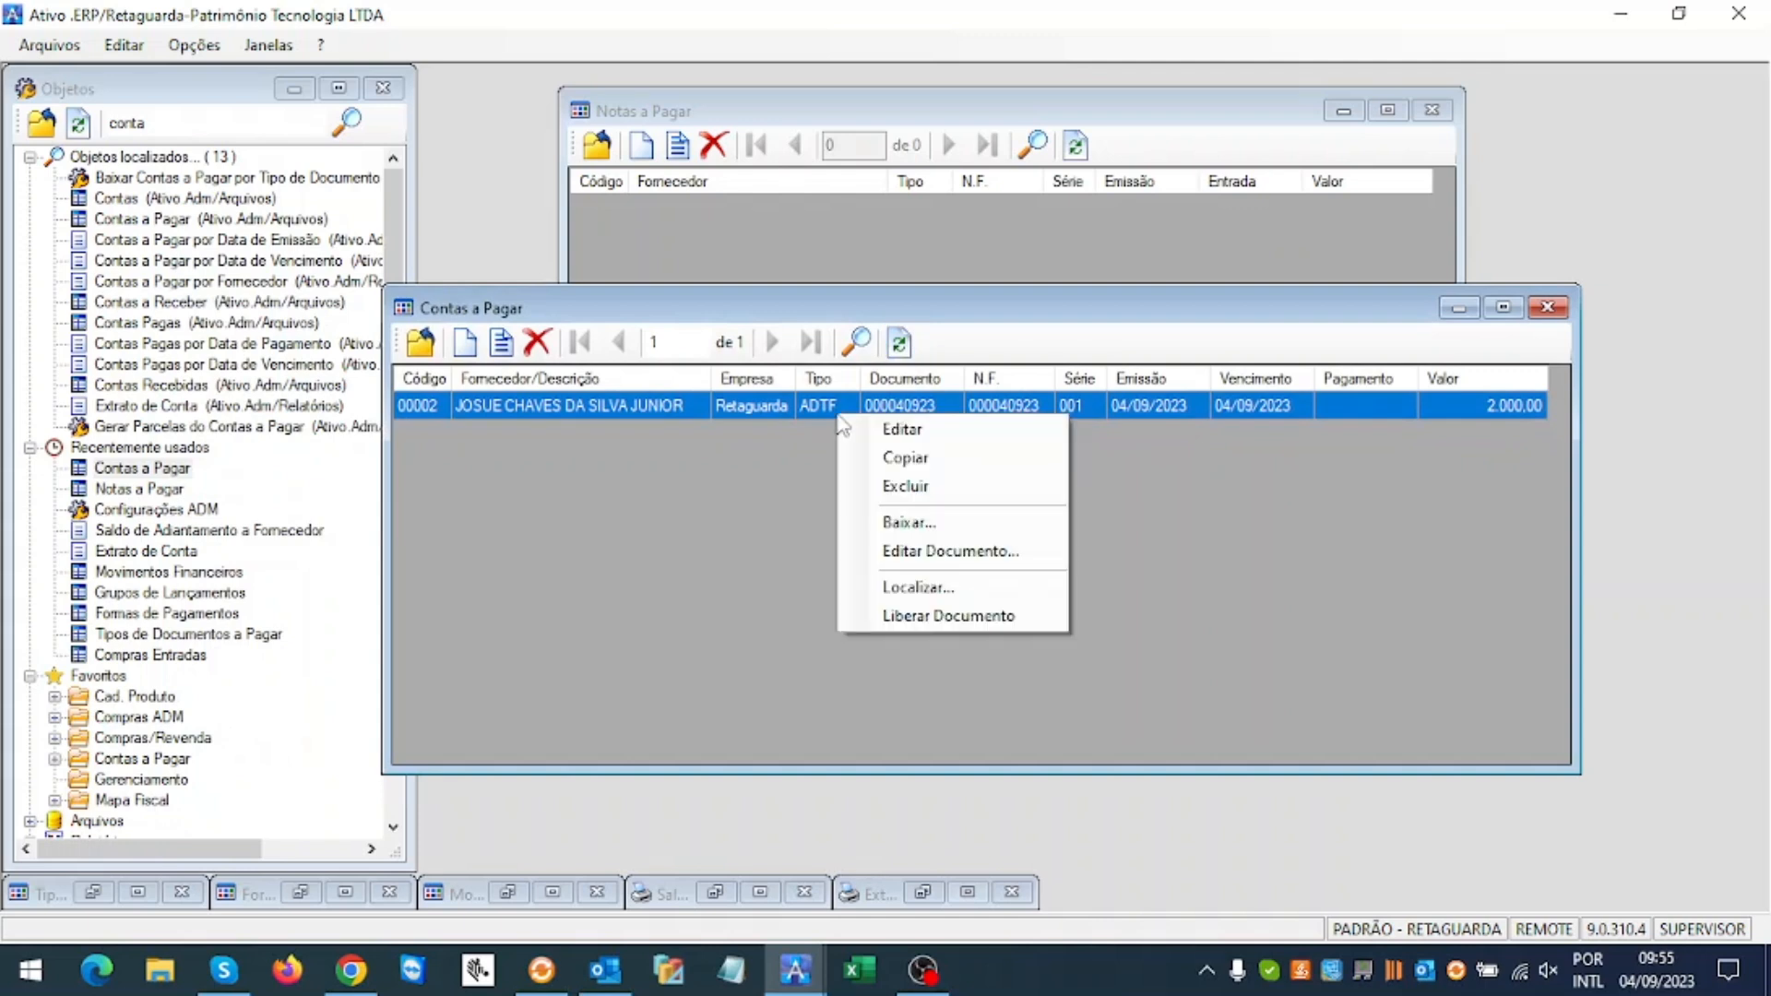
Step: Settle the 2.000,00 title by Transf/PIX Bradesco with note 'Adiantamento para produção de produtos'
click(909, 522)
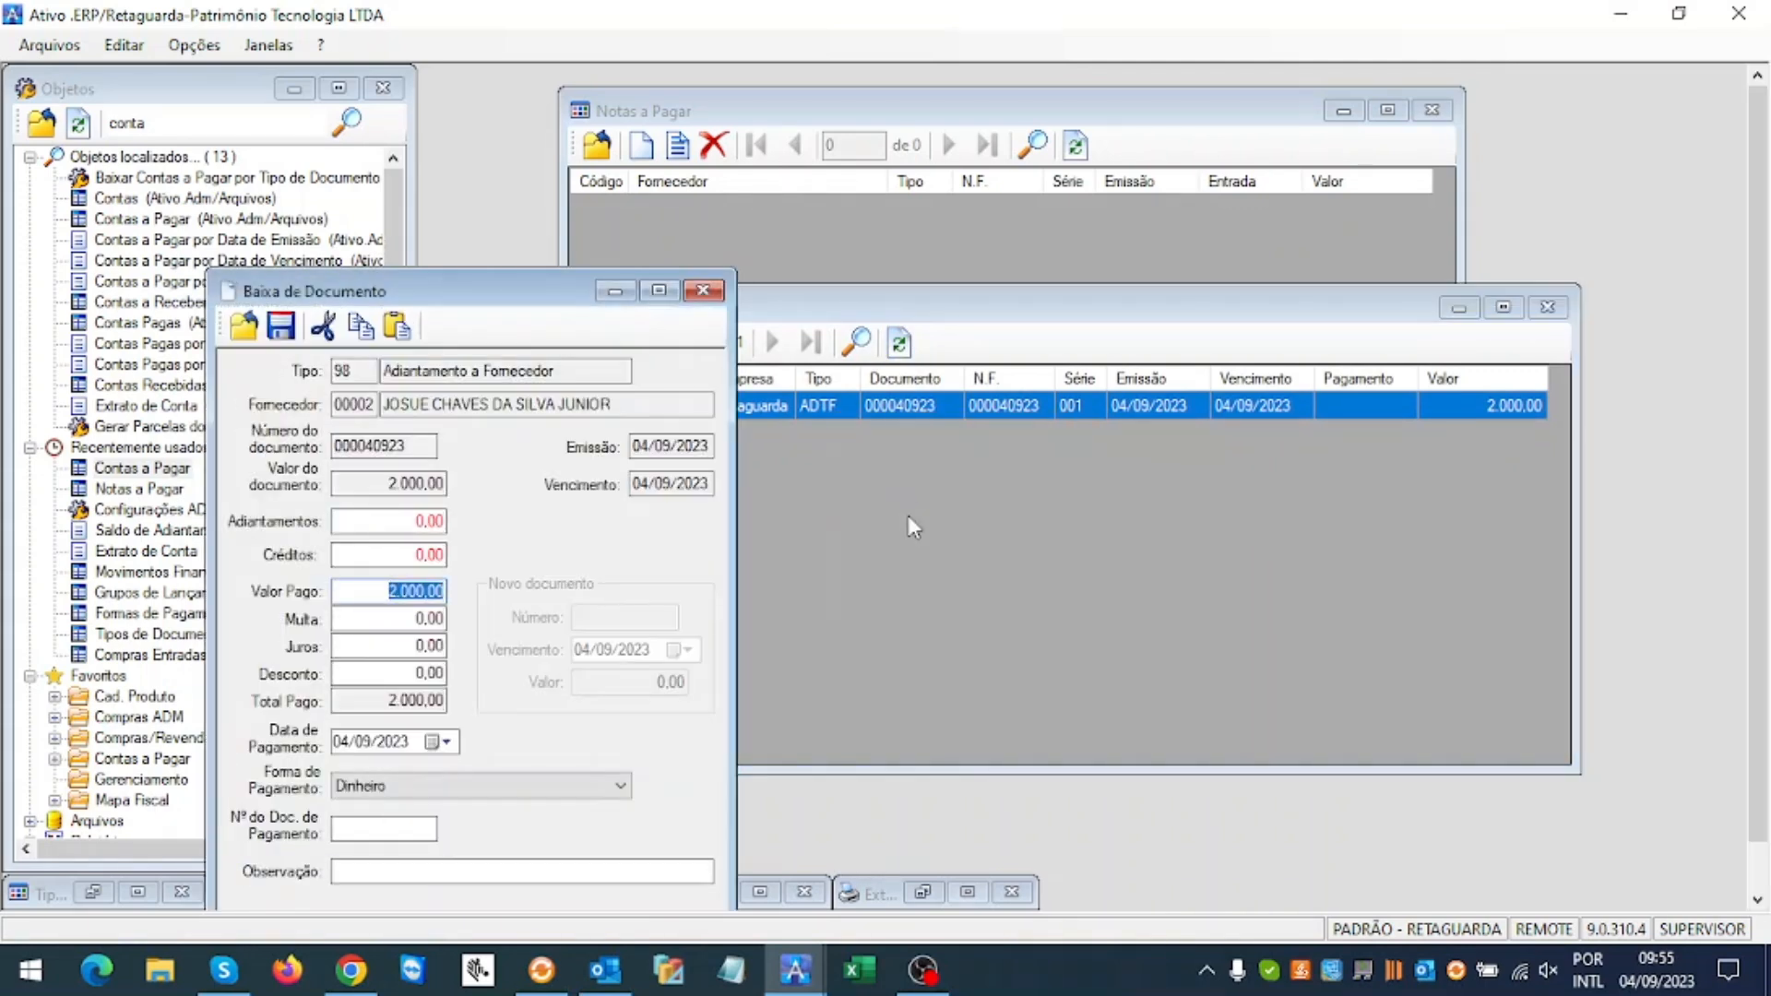
drag(528, 297, 790, 146)
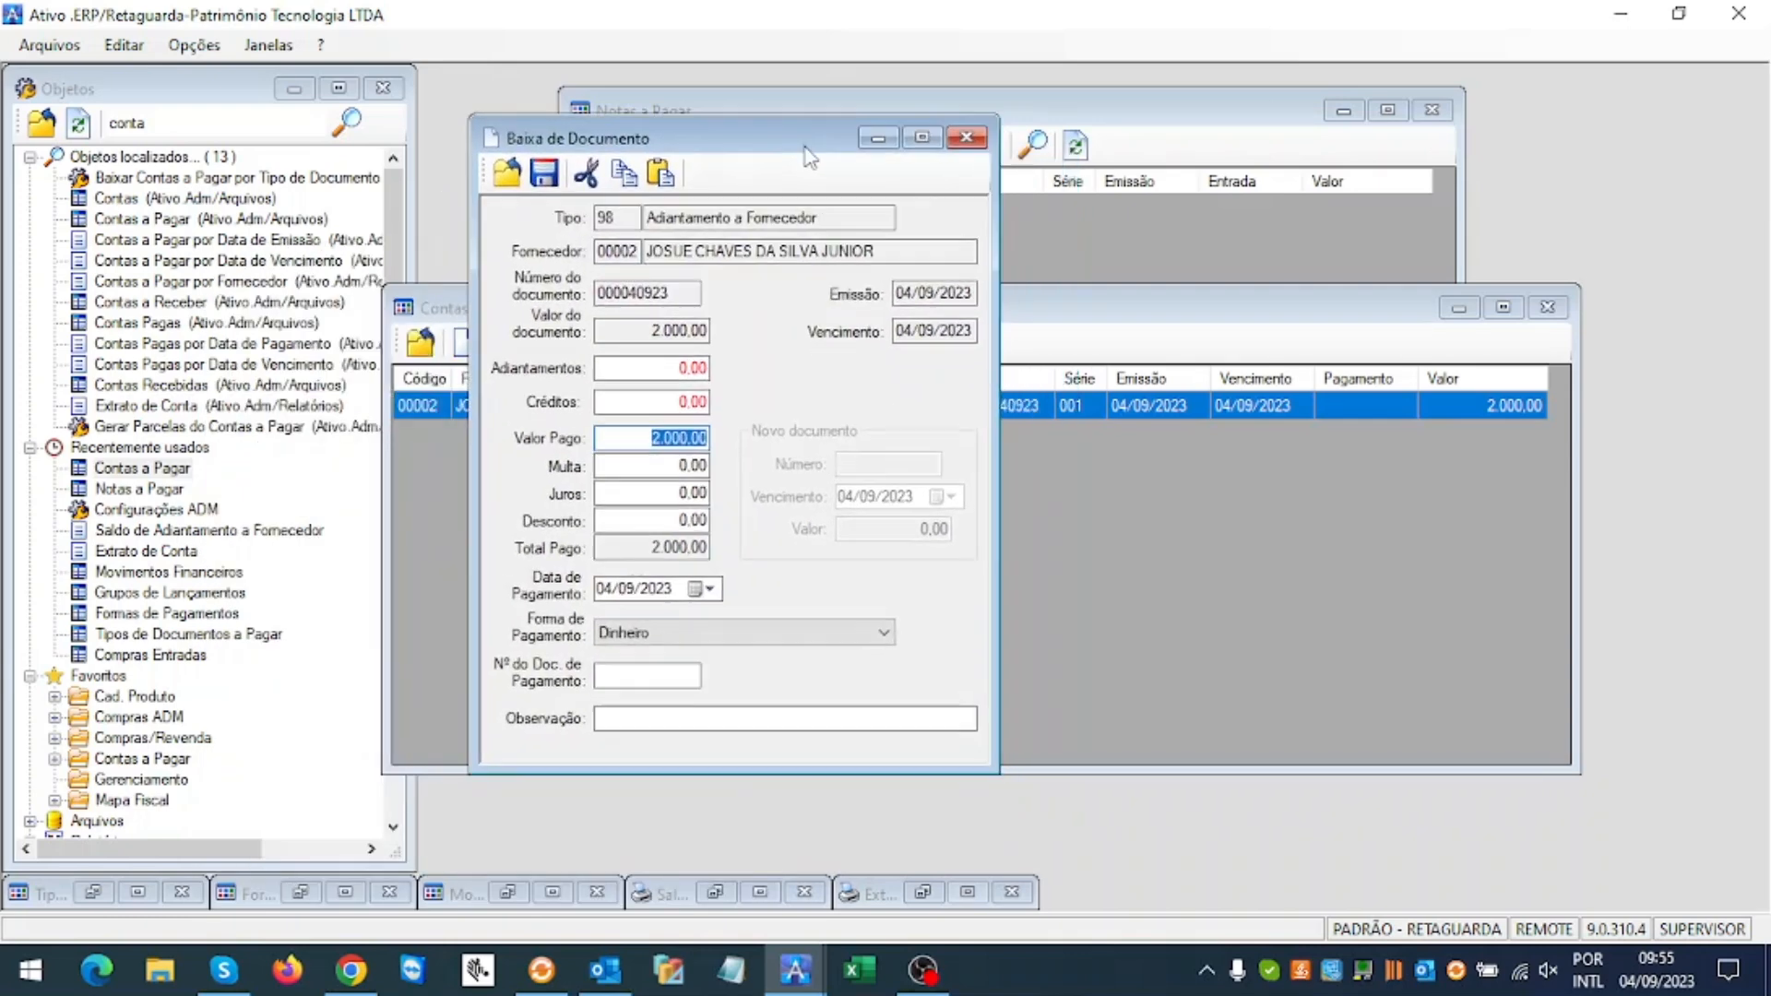
click(870, 635)
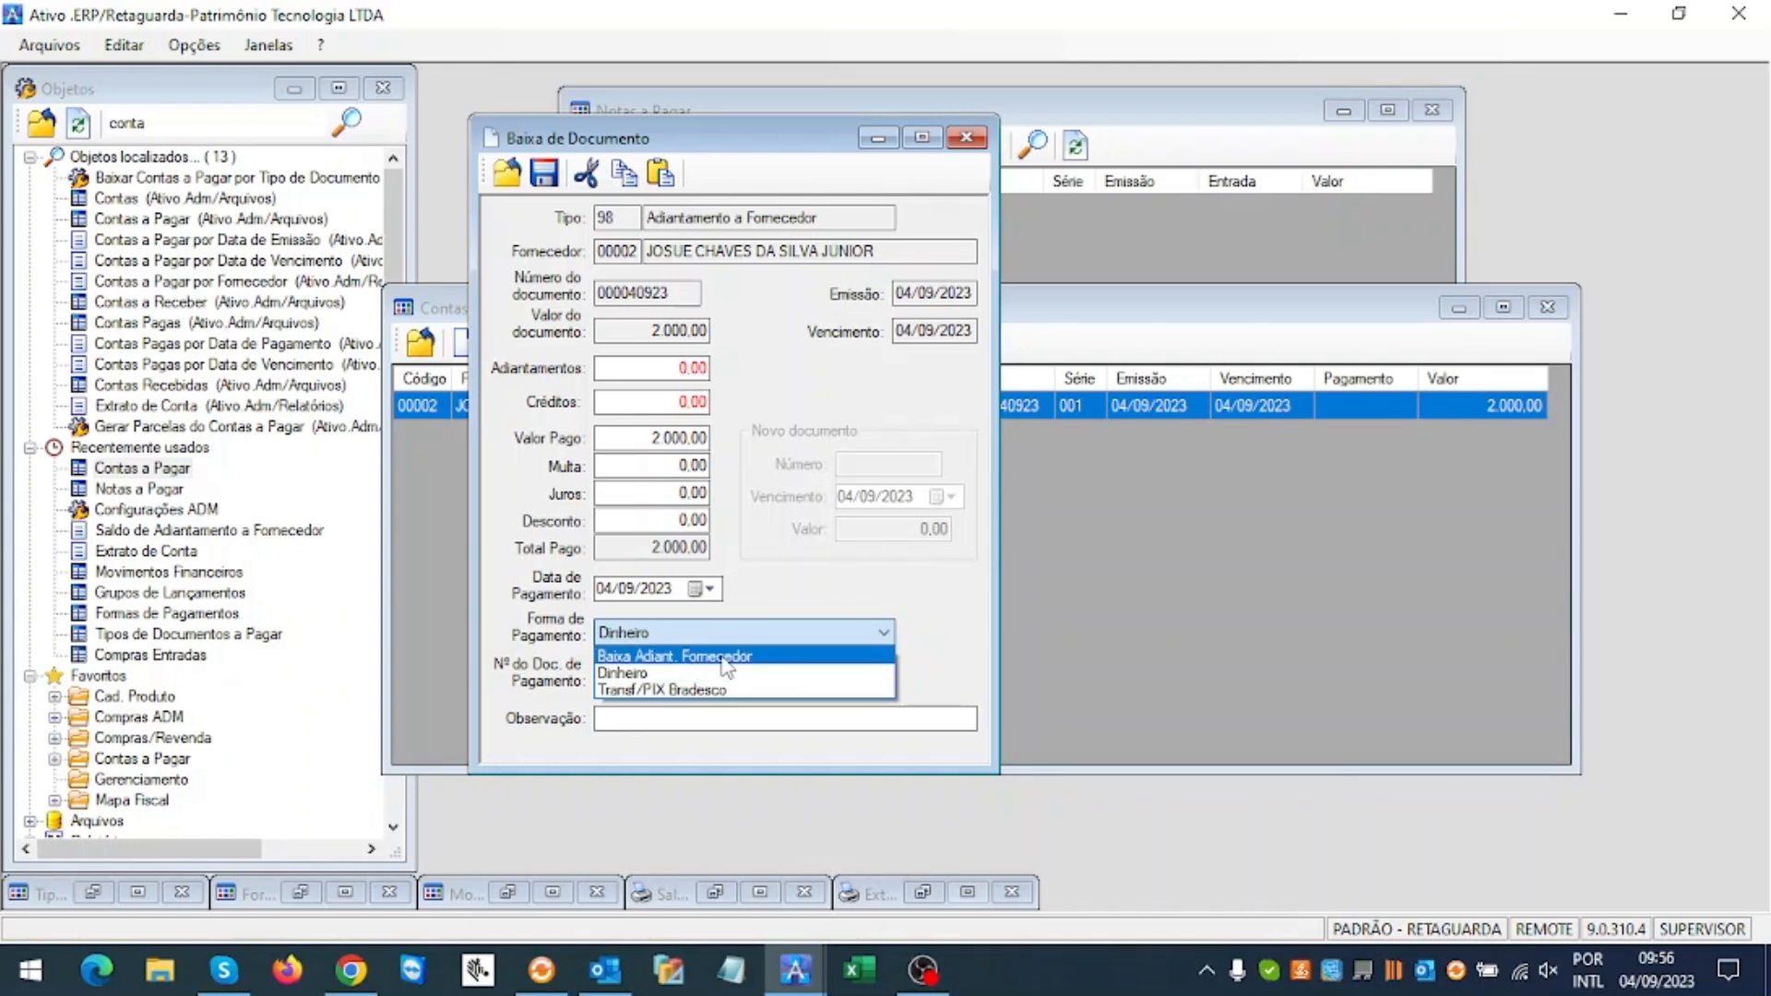
click(661, 693)
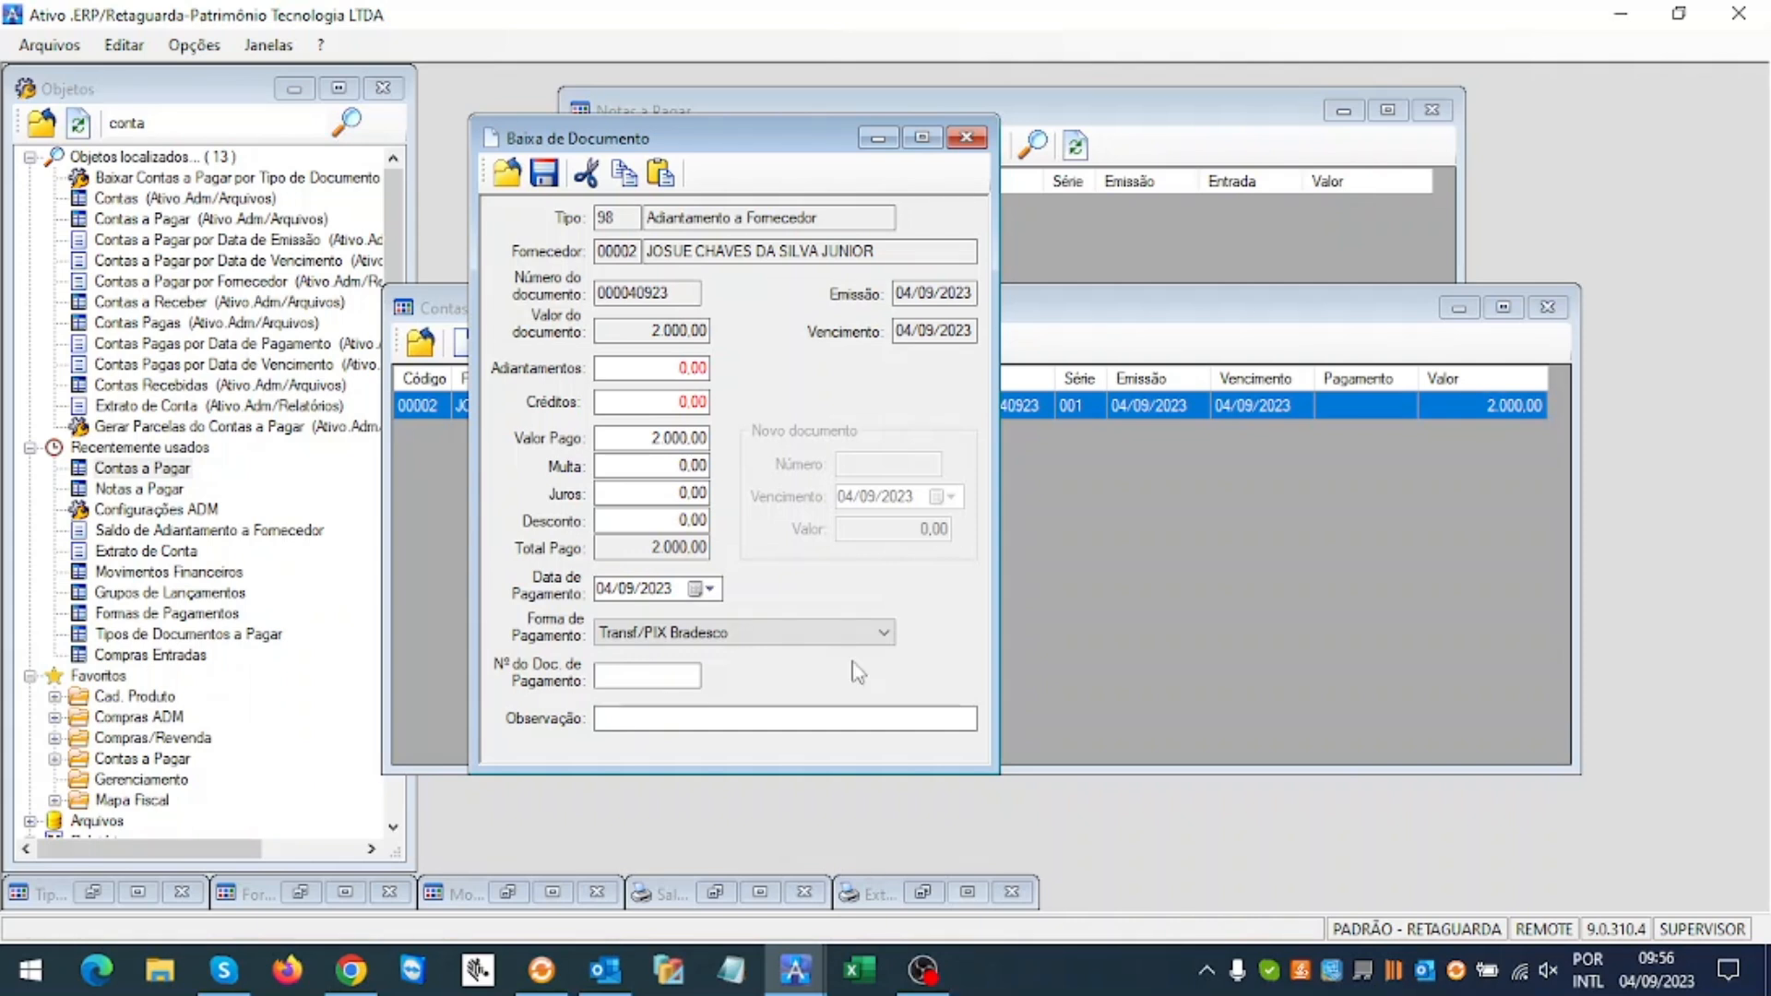
click(734, 711)
text(Adian)
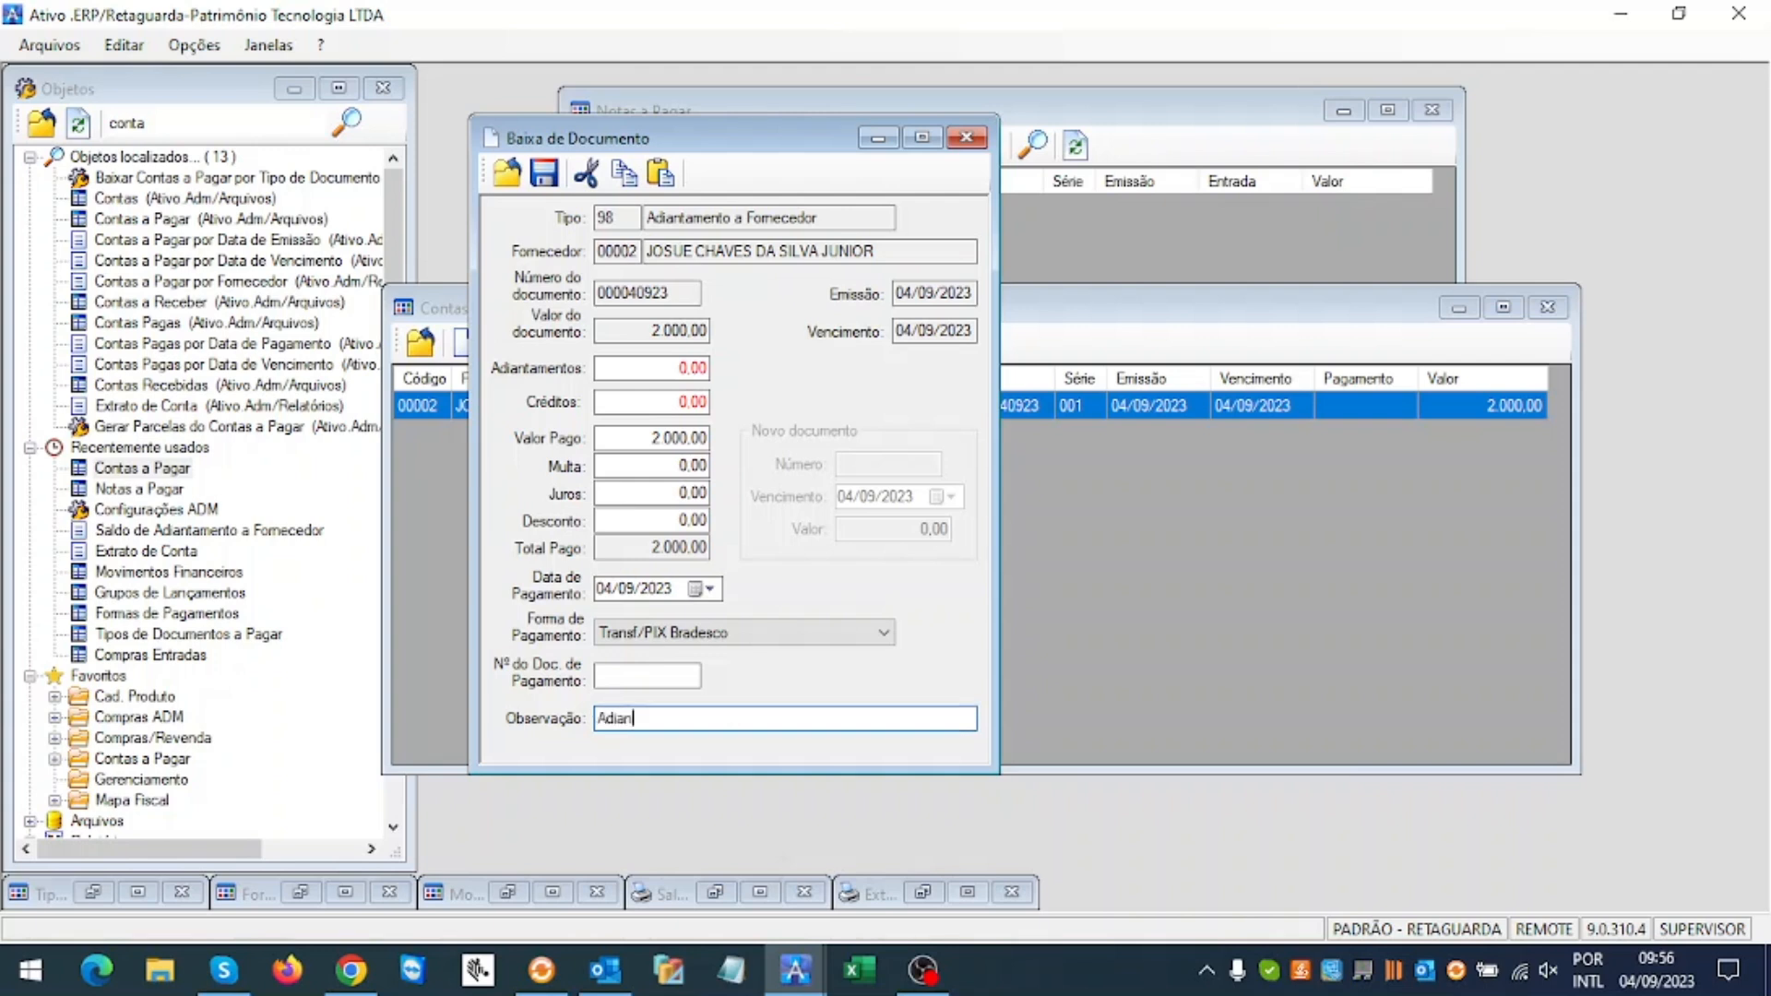
text(tamento para pro)
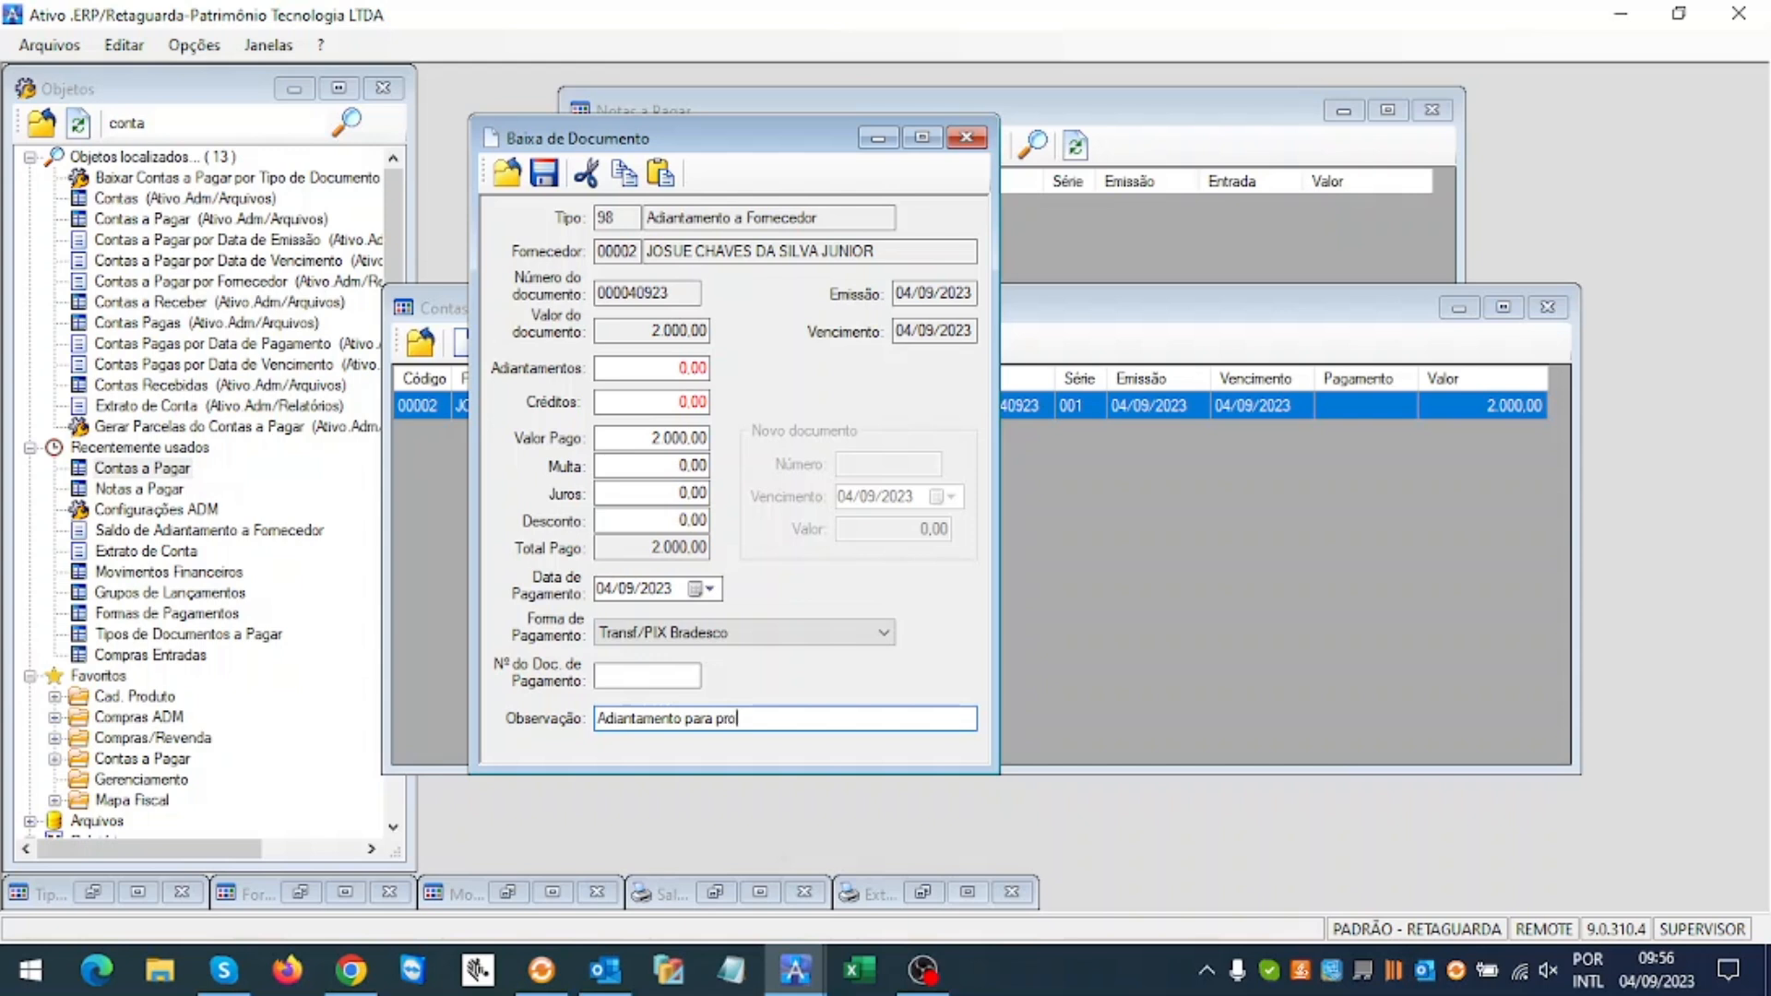
text(dução de produtos)
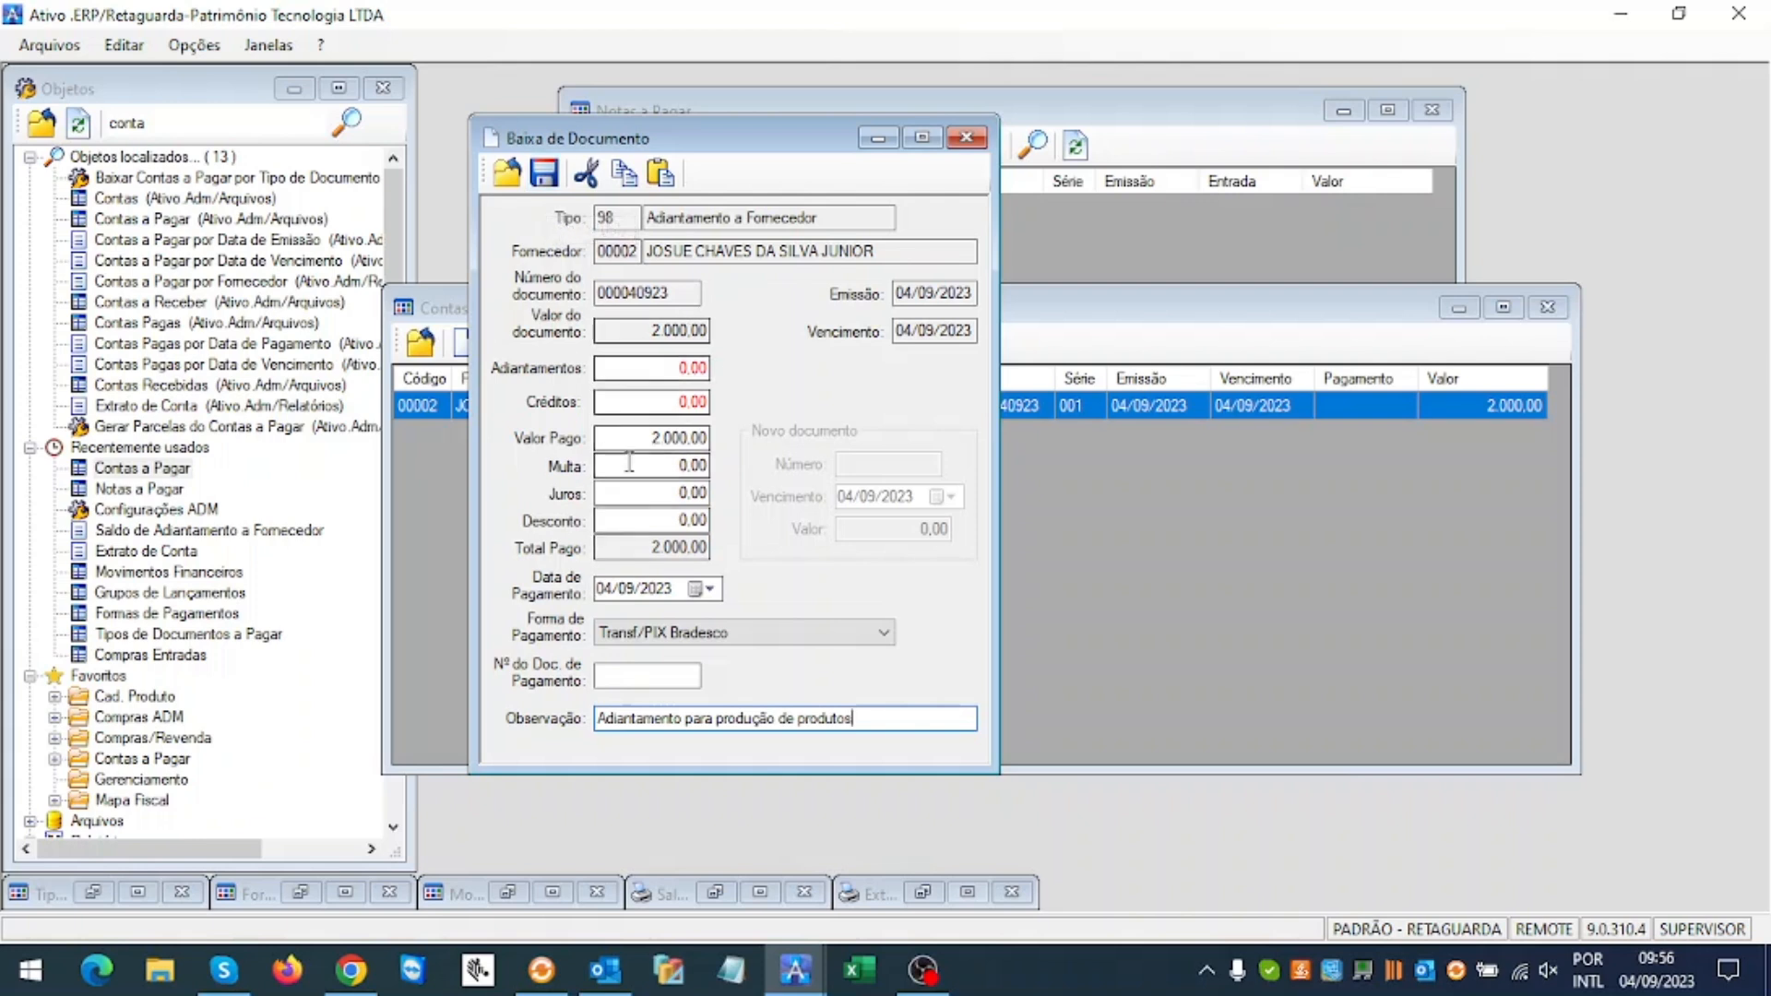
click(544, 173)
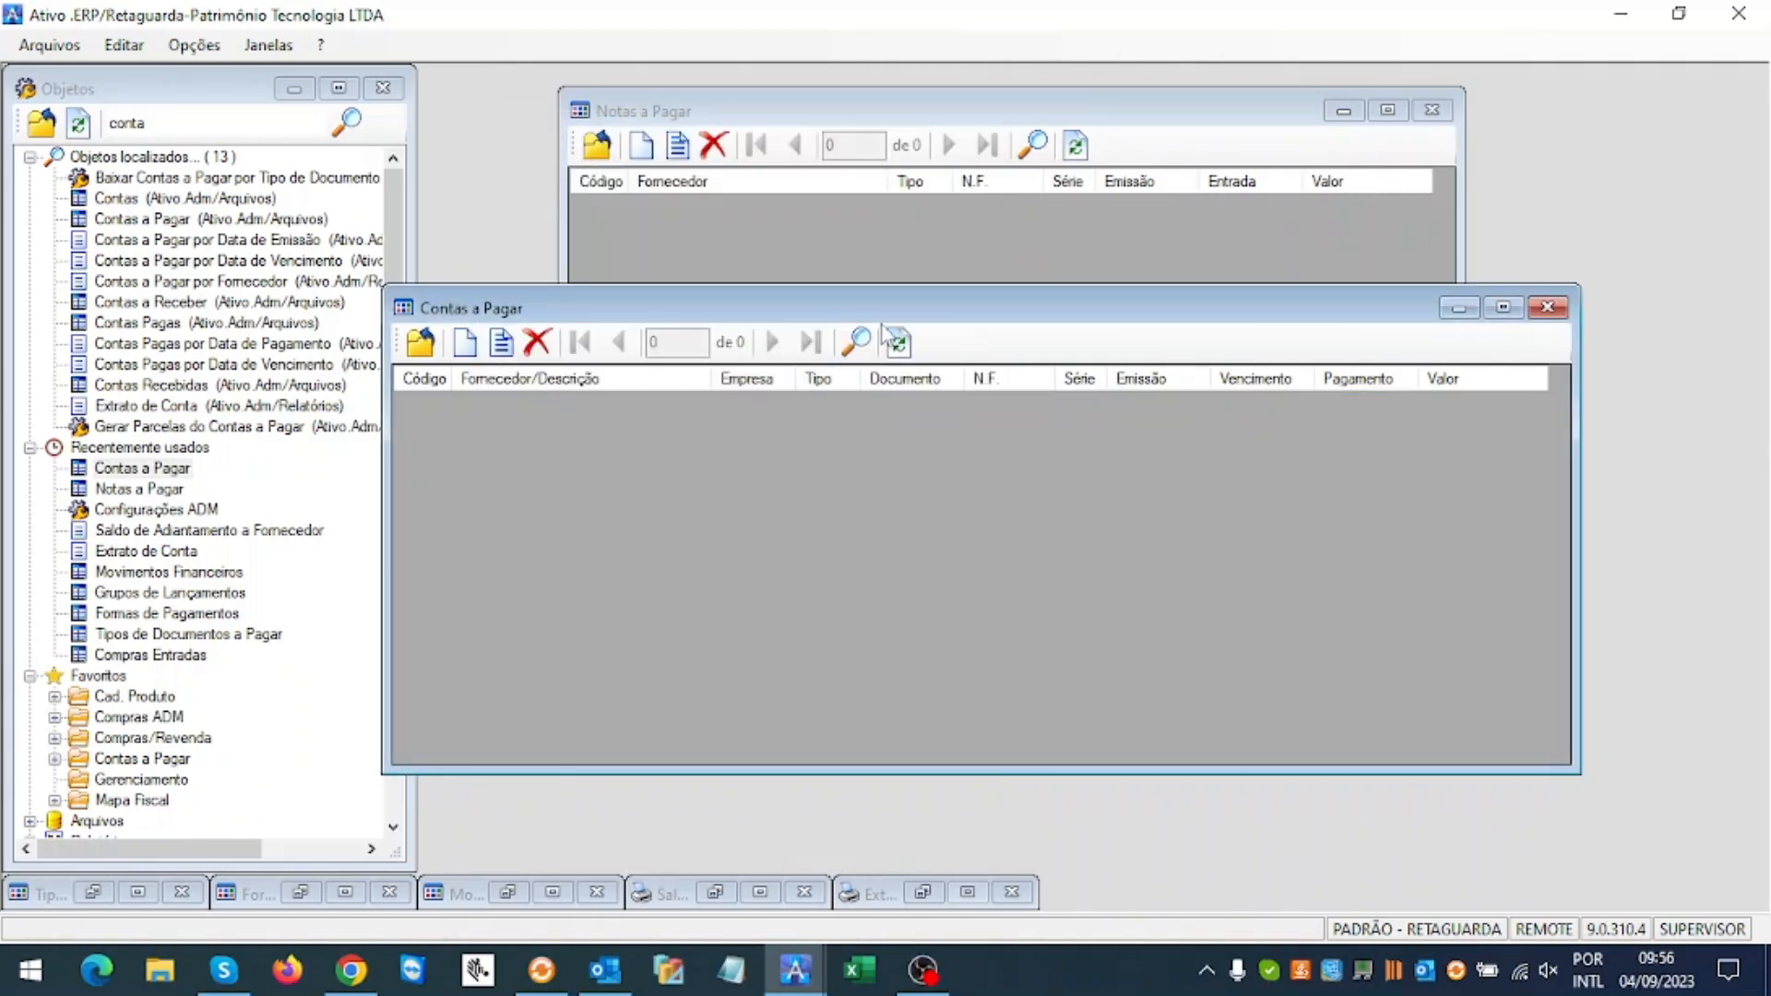
drag(885, 312, 947, 369)
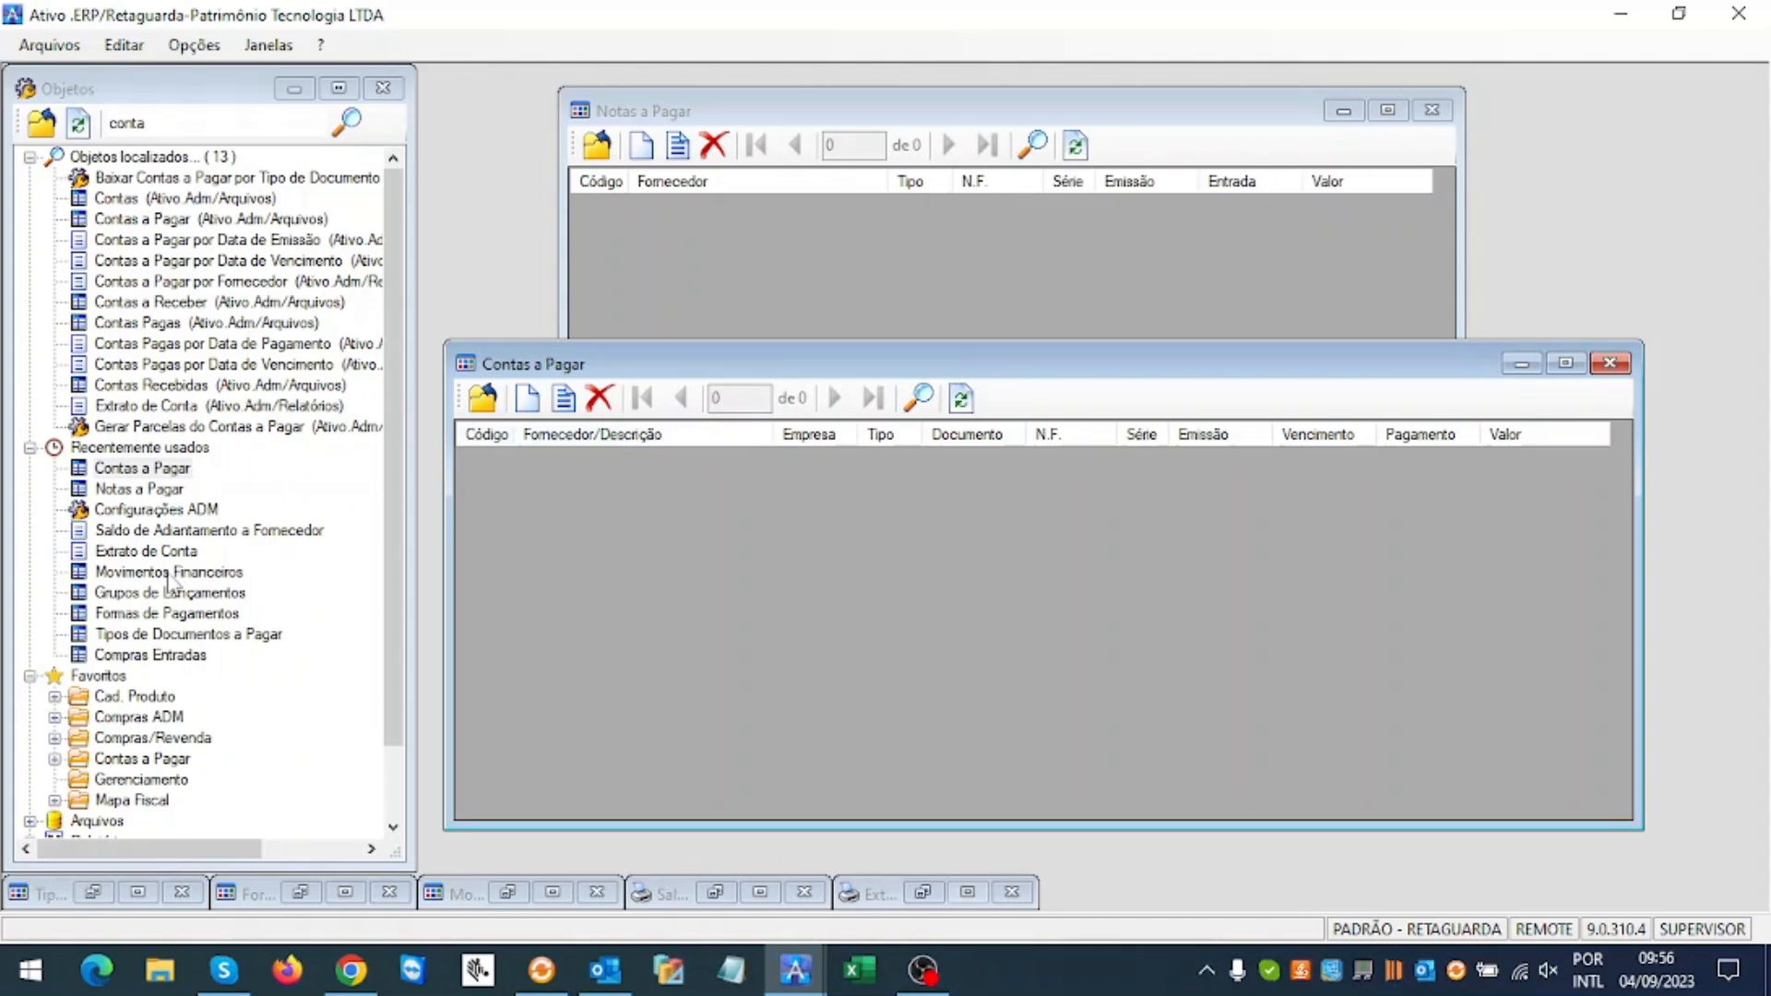
double_click(146, 552)
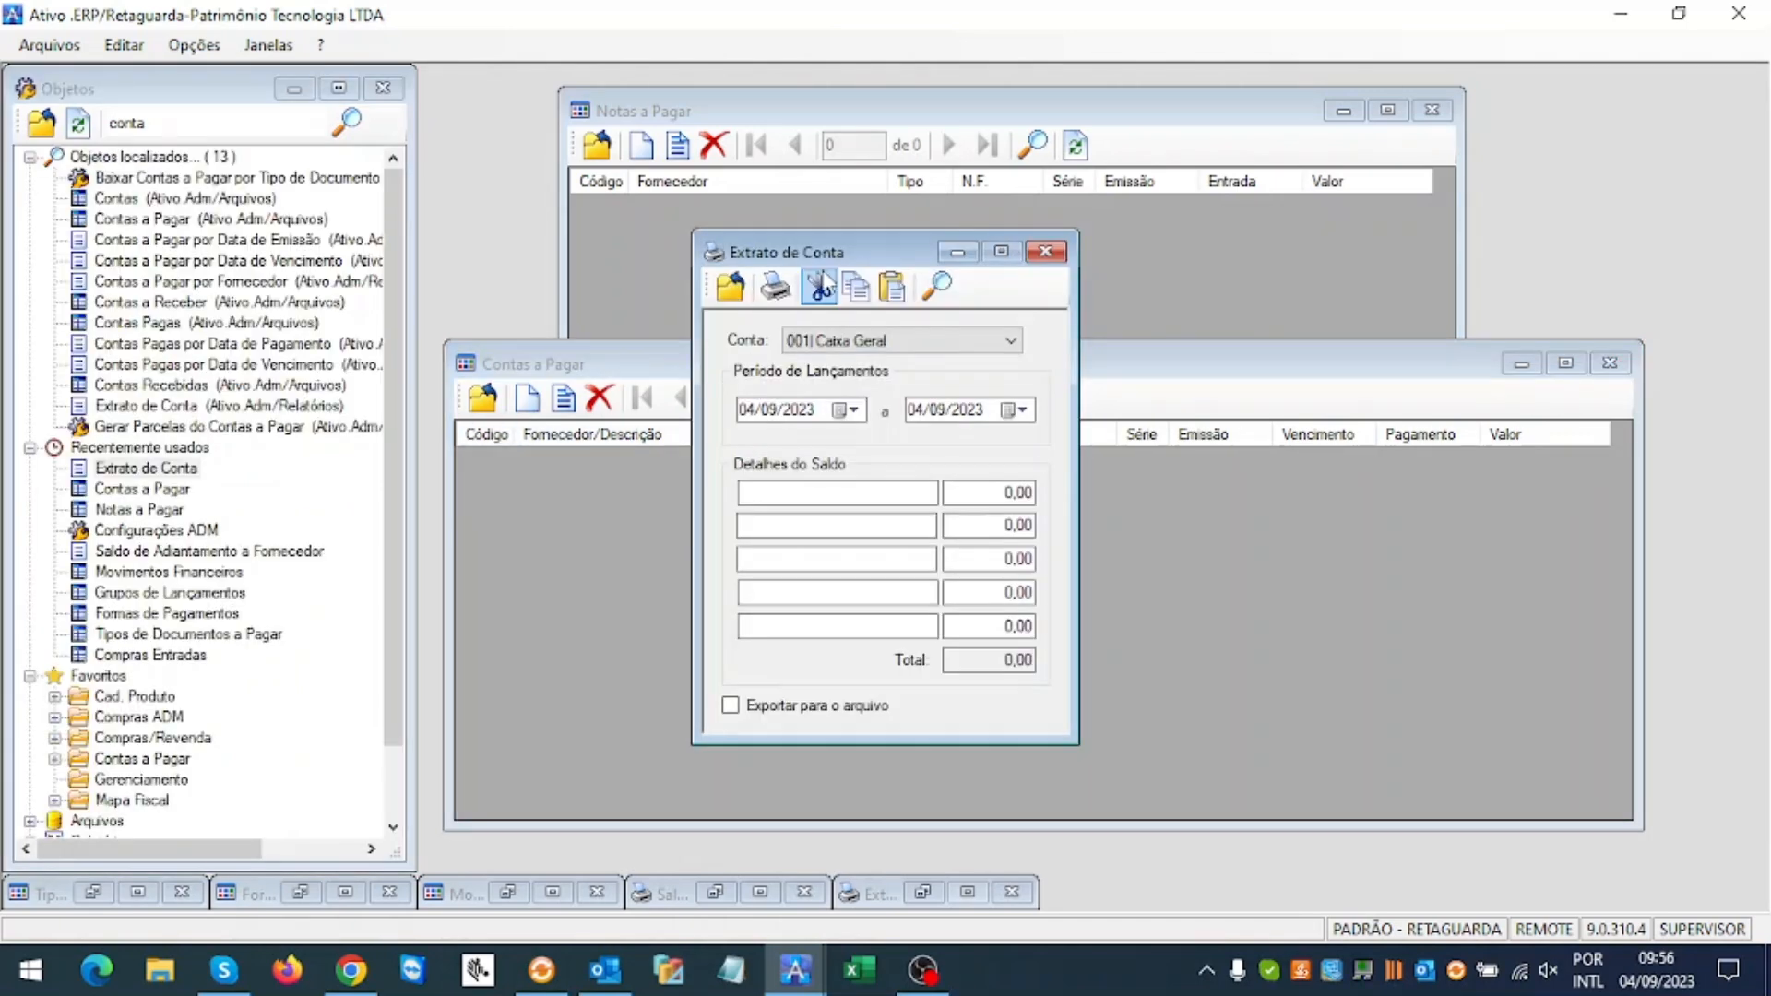
drag(828, 266, 1160, 258)
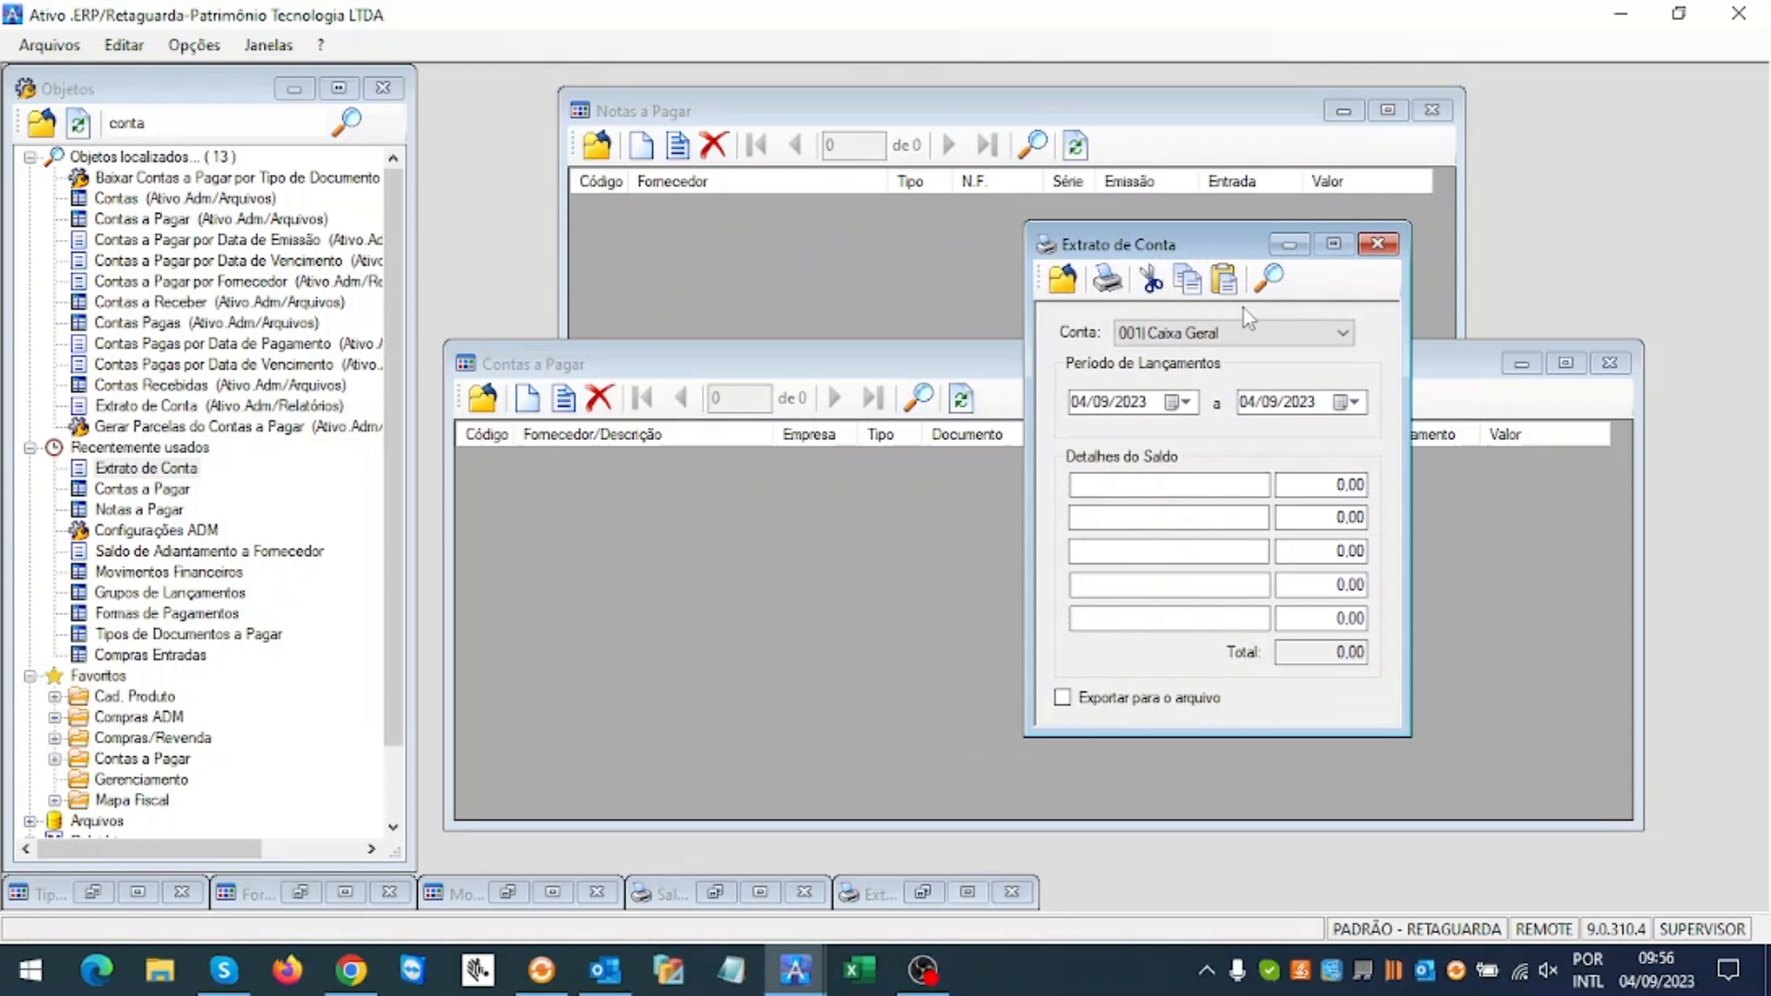
click(1282, 328)
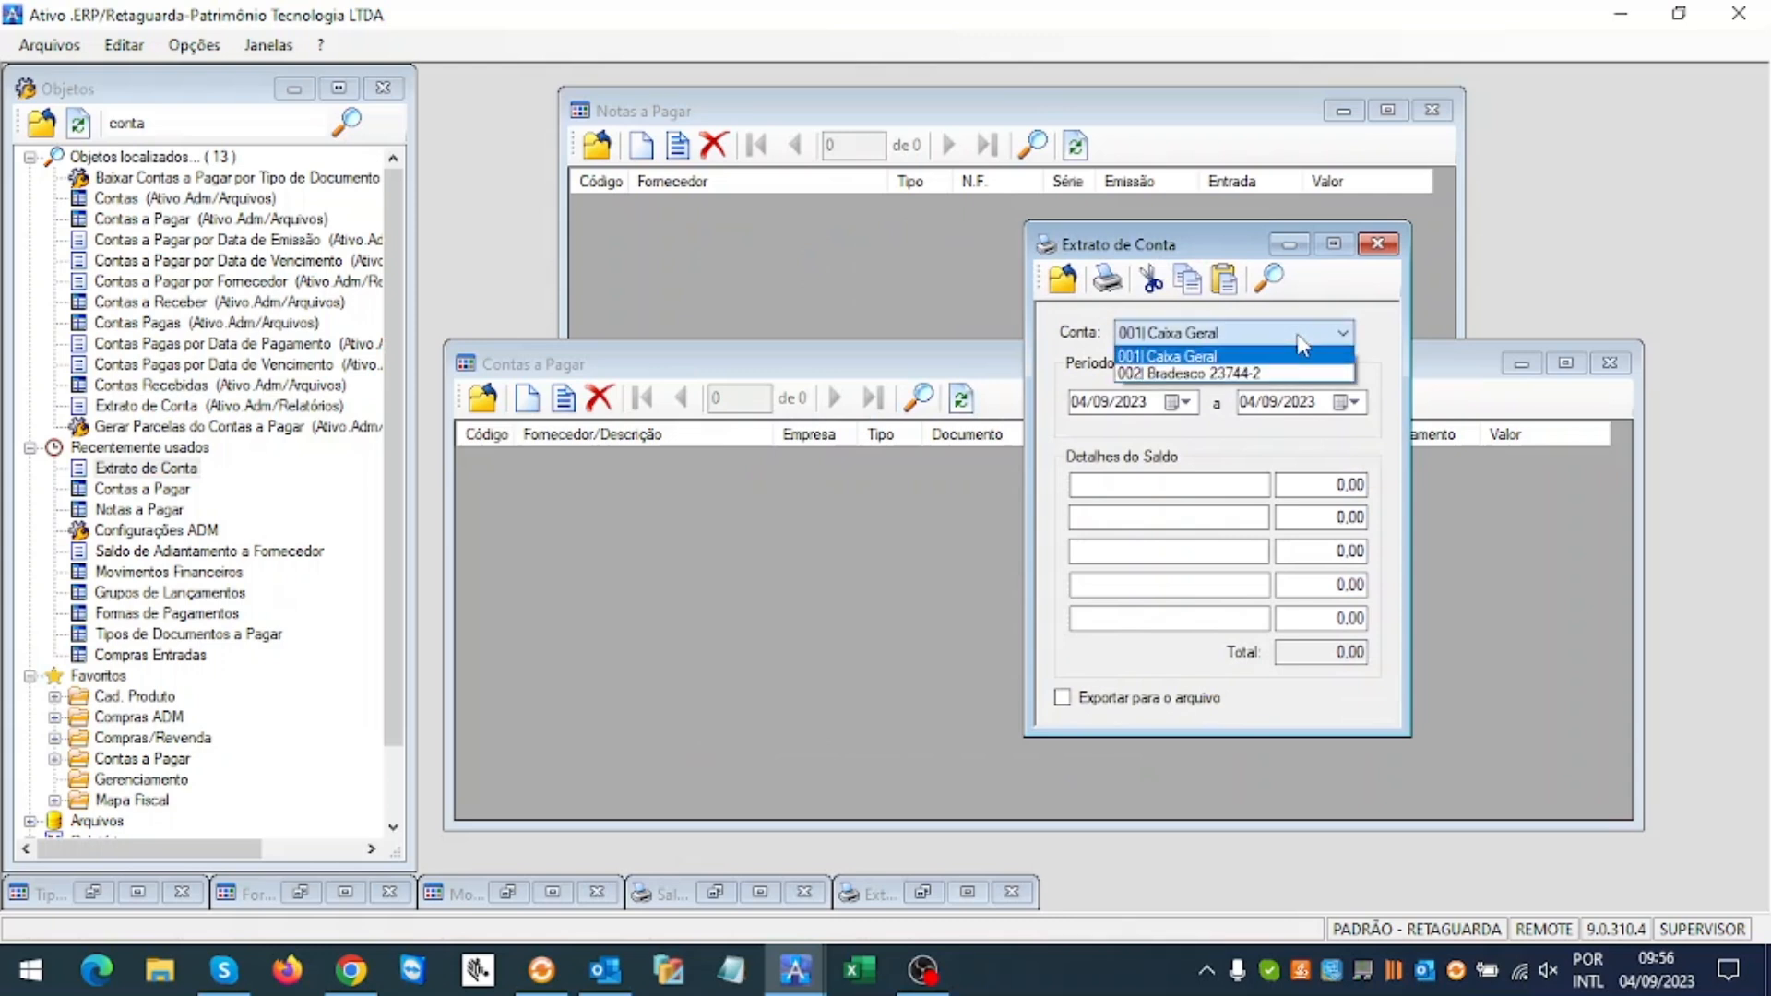
click(1236, 375)
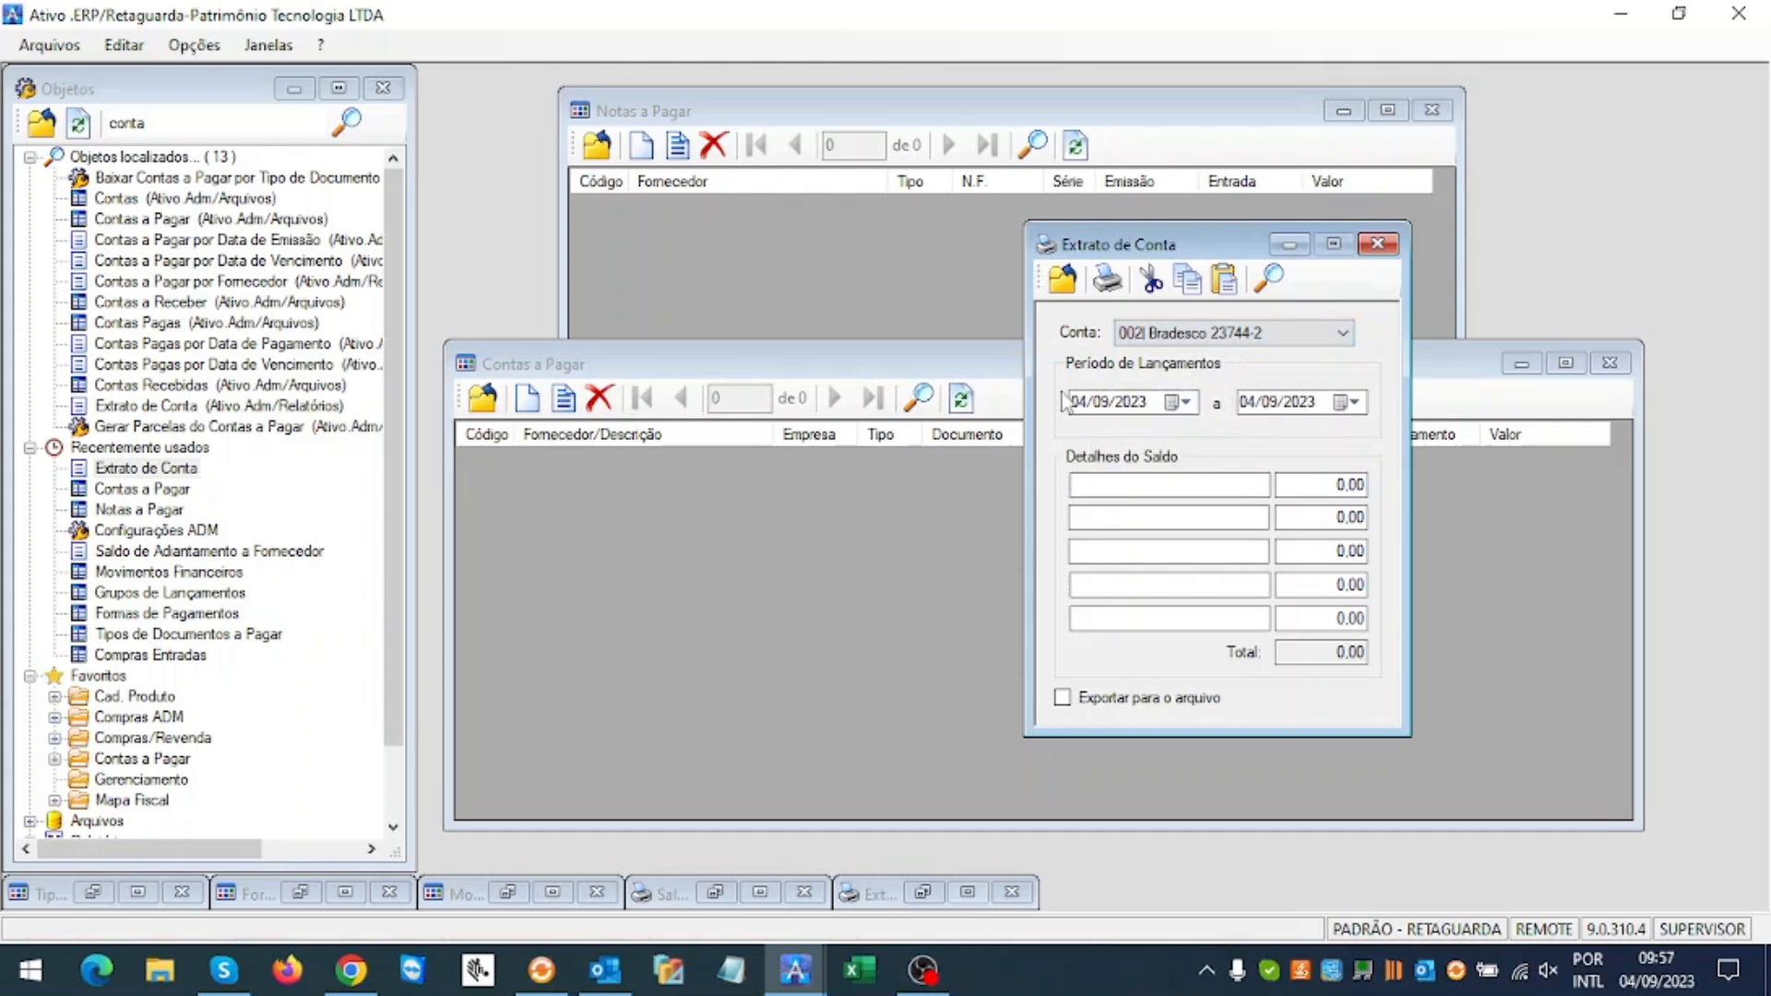
click(1106, 278)
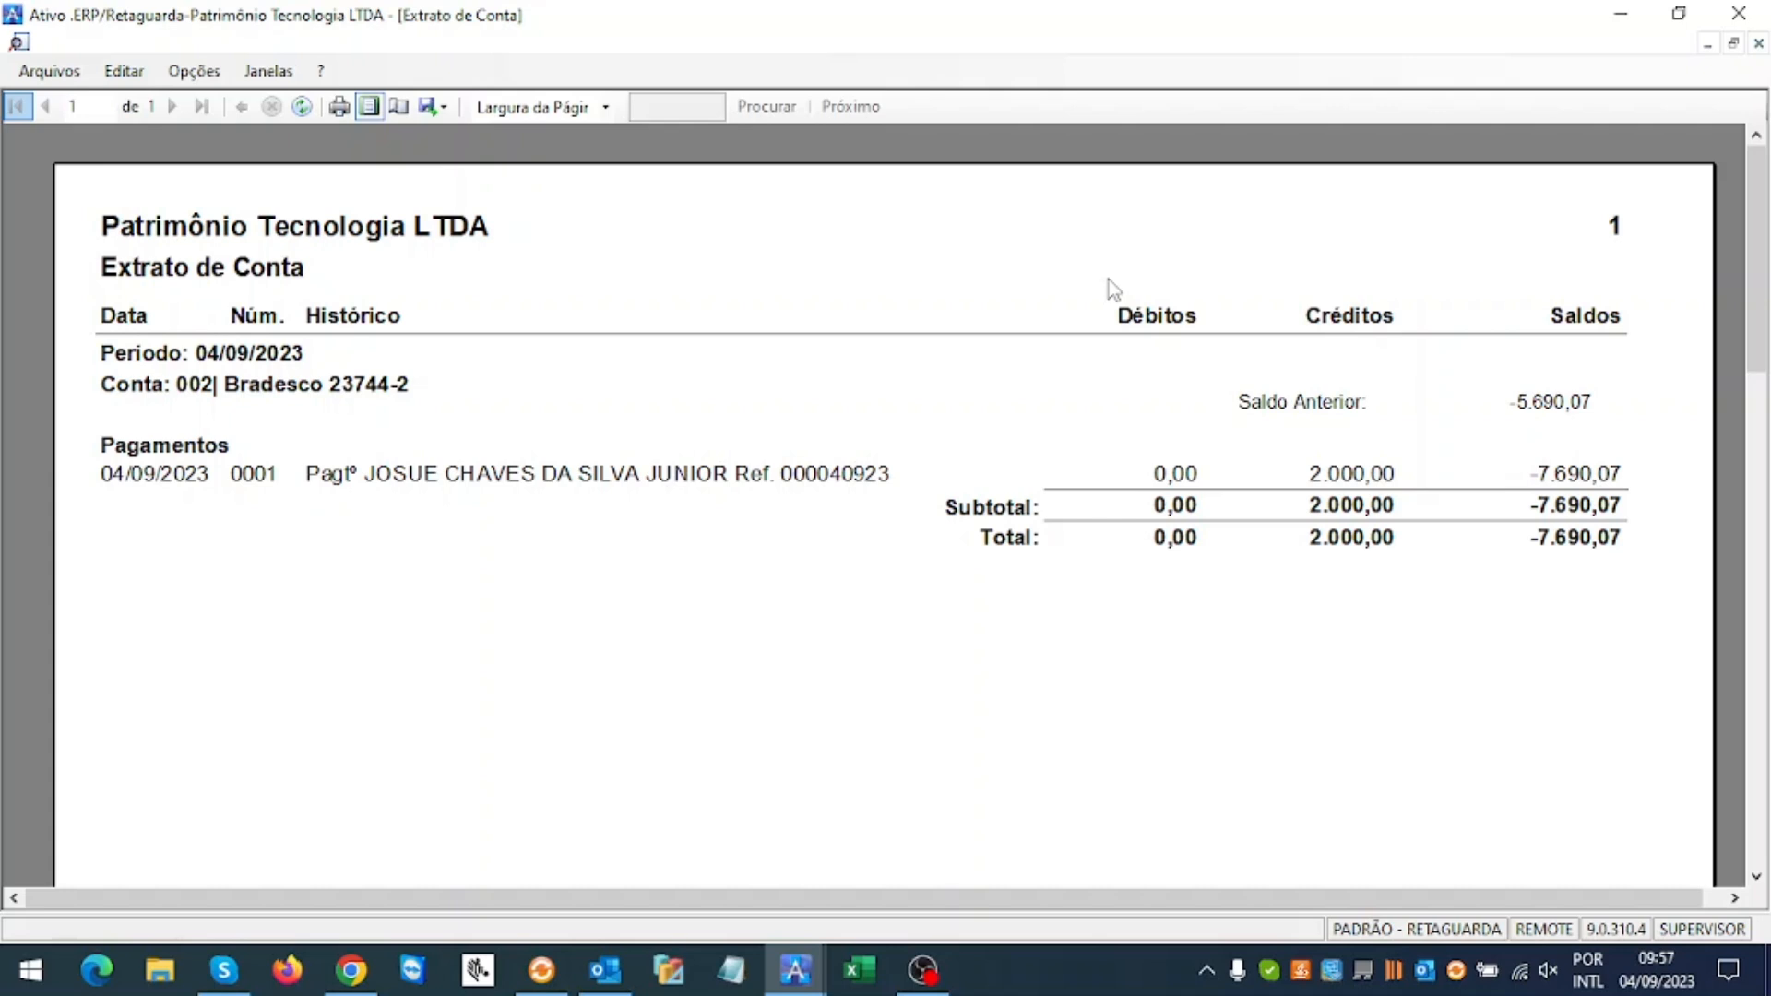
click(1758, 44)
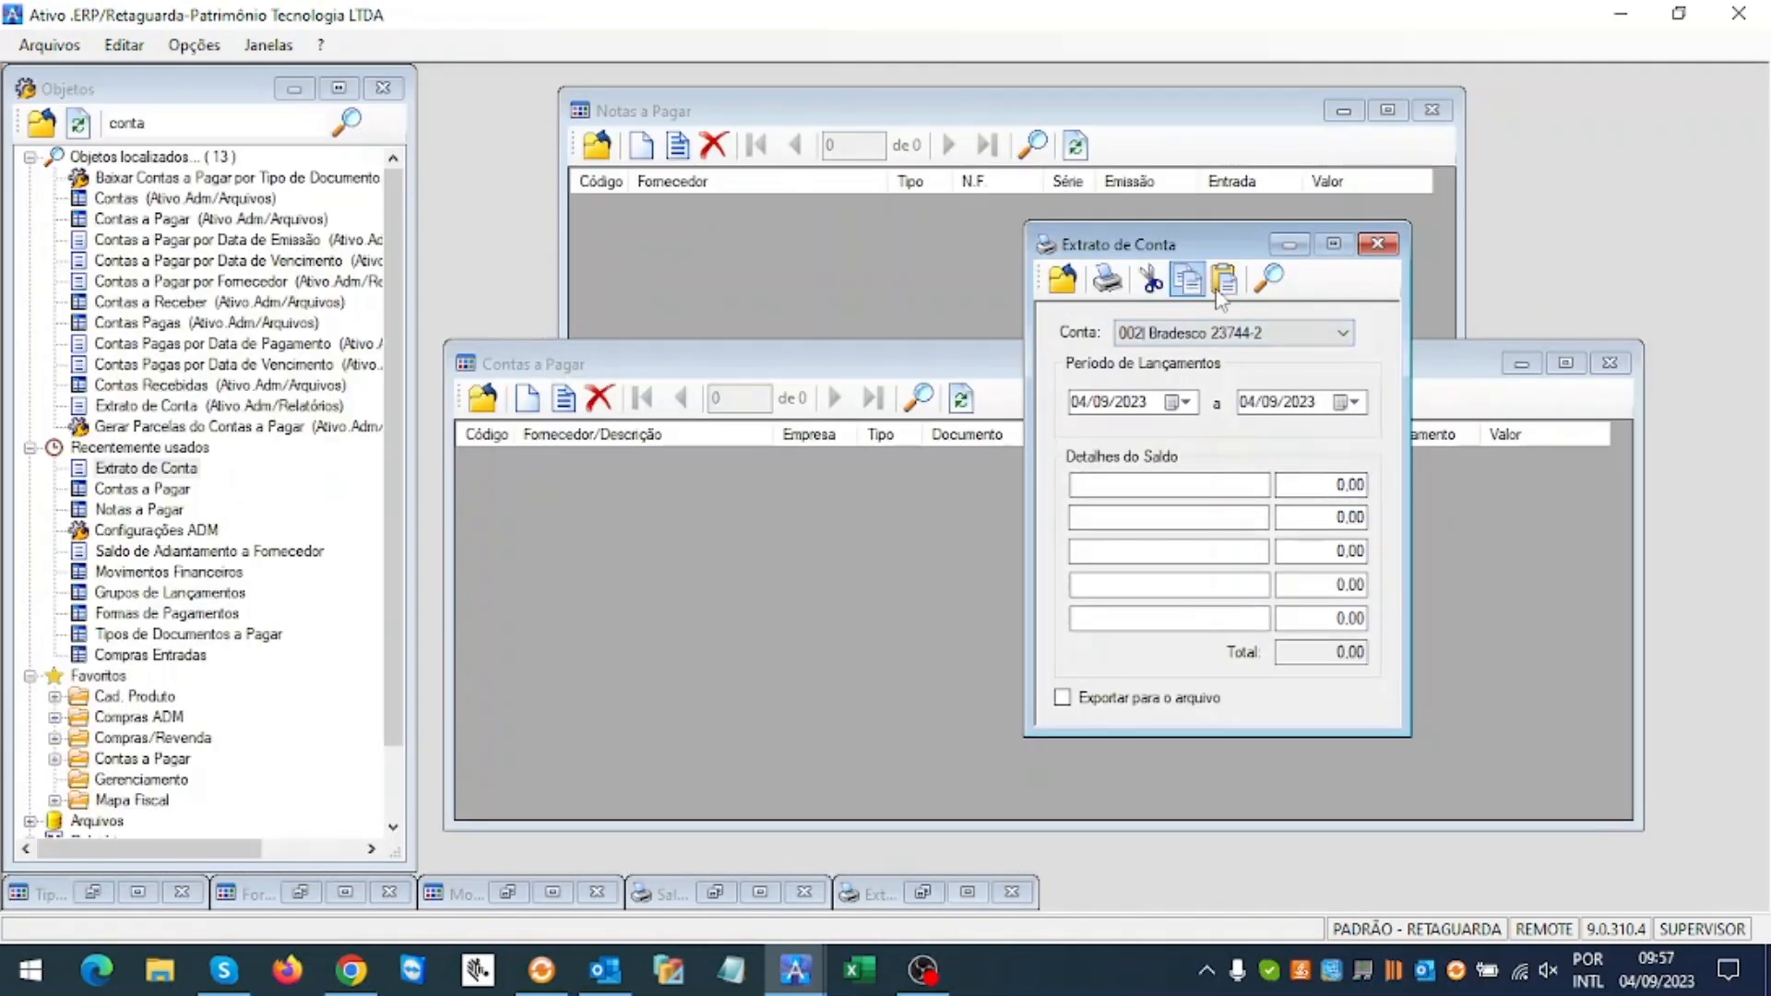
drag(1192, 249, 1109, 295)
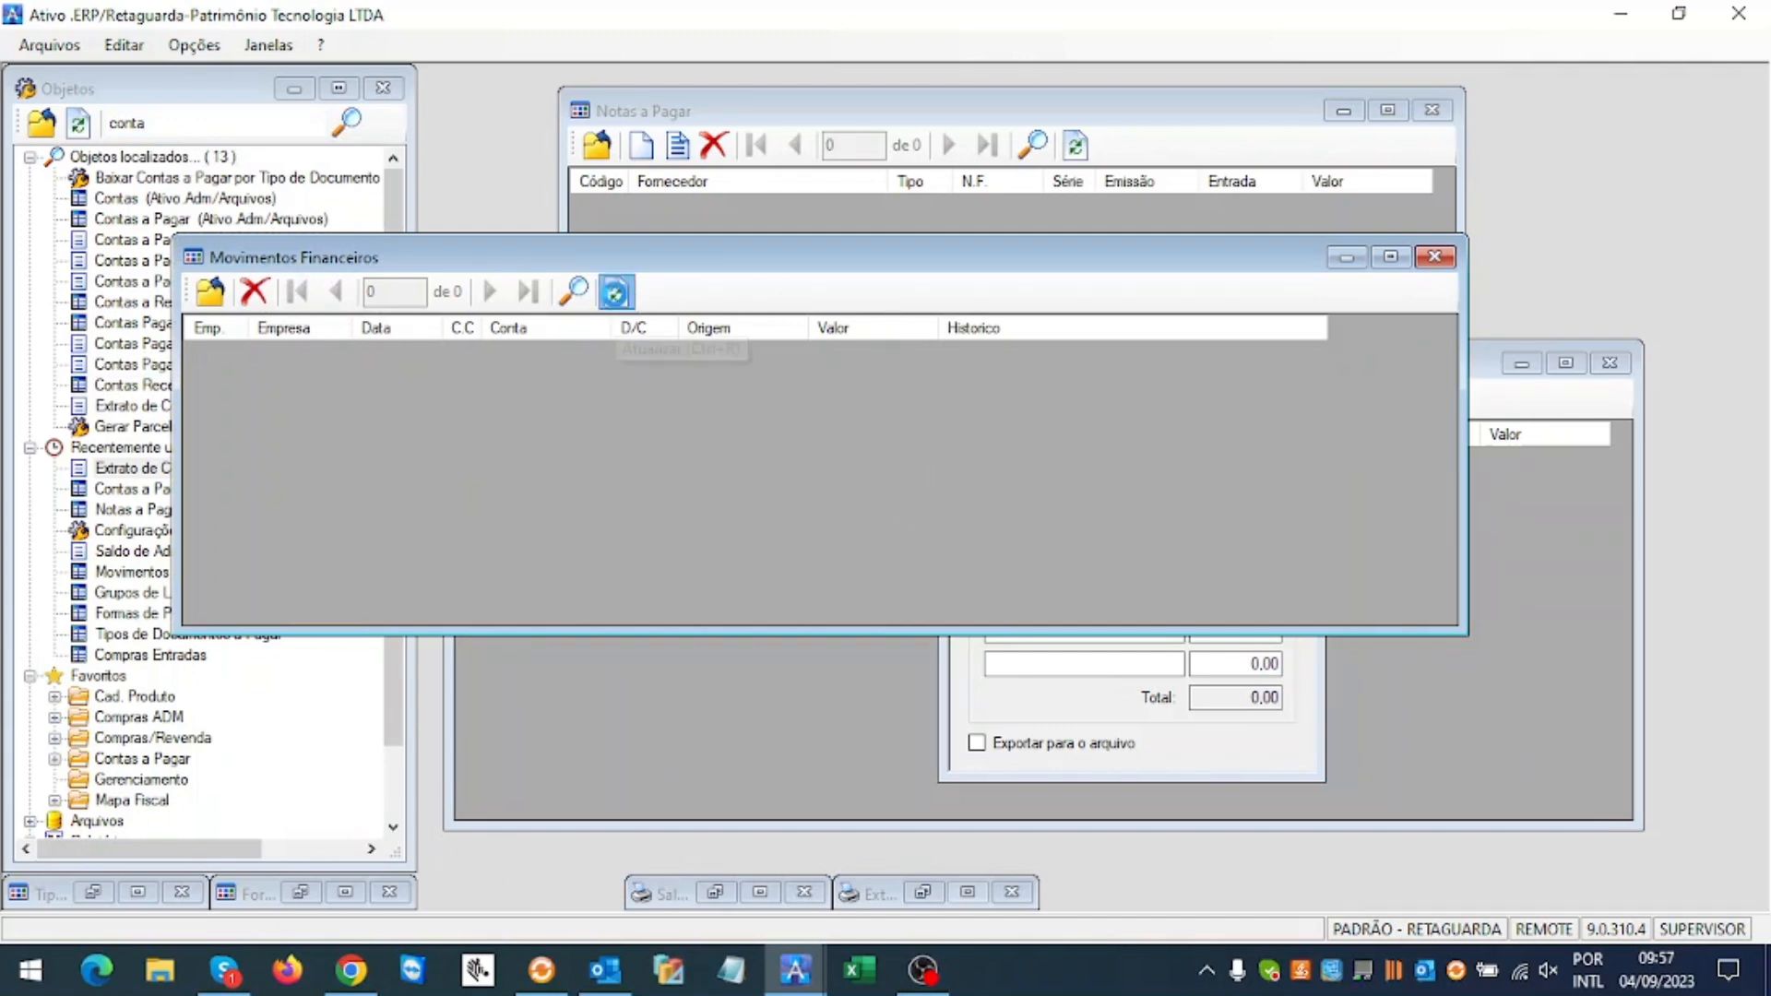
Step: Refresh Movimentos Financeiros to show the 2.000,00 Pagamentos debit to 1.1.03.05.00002
click(616, 293)
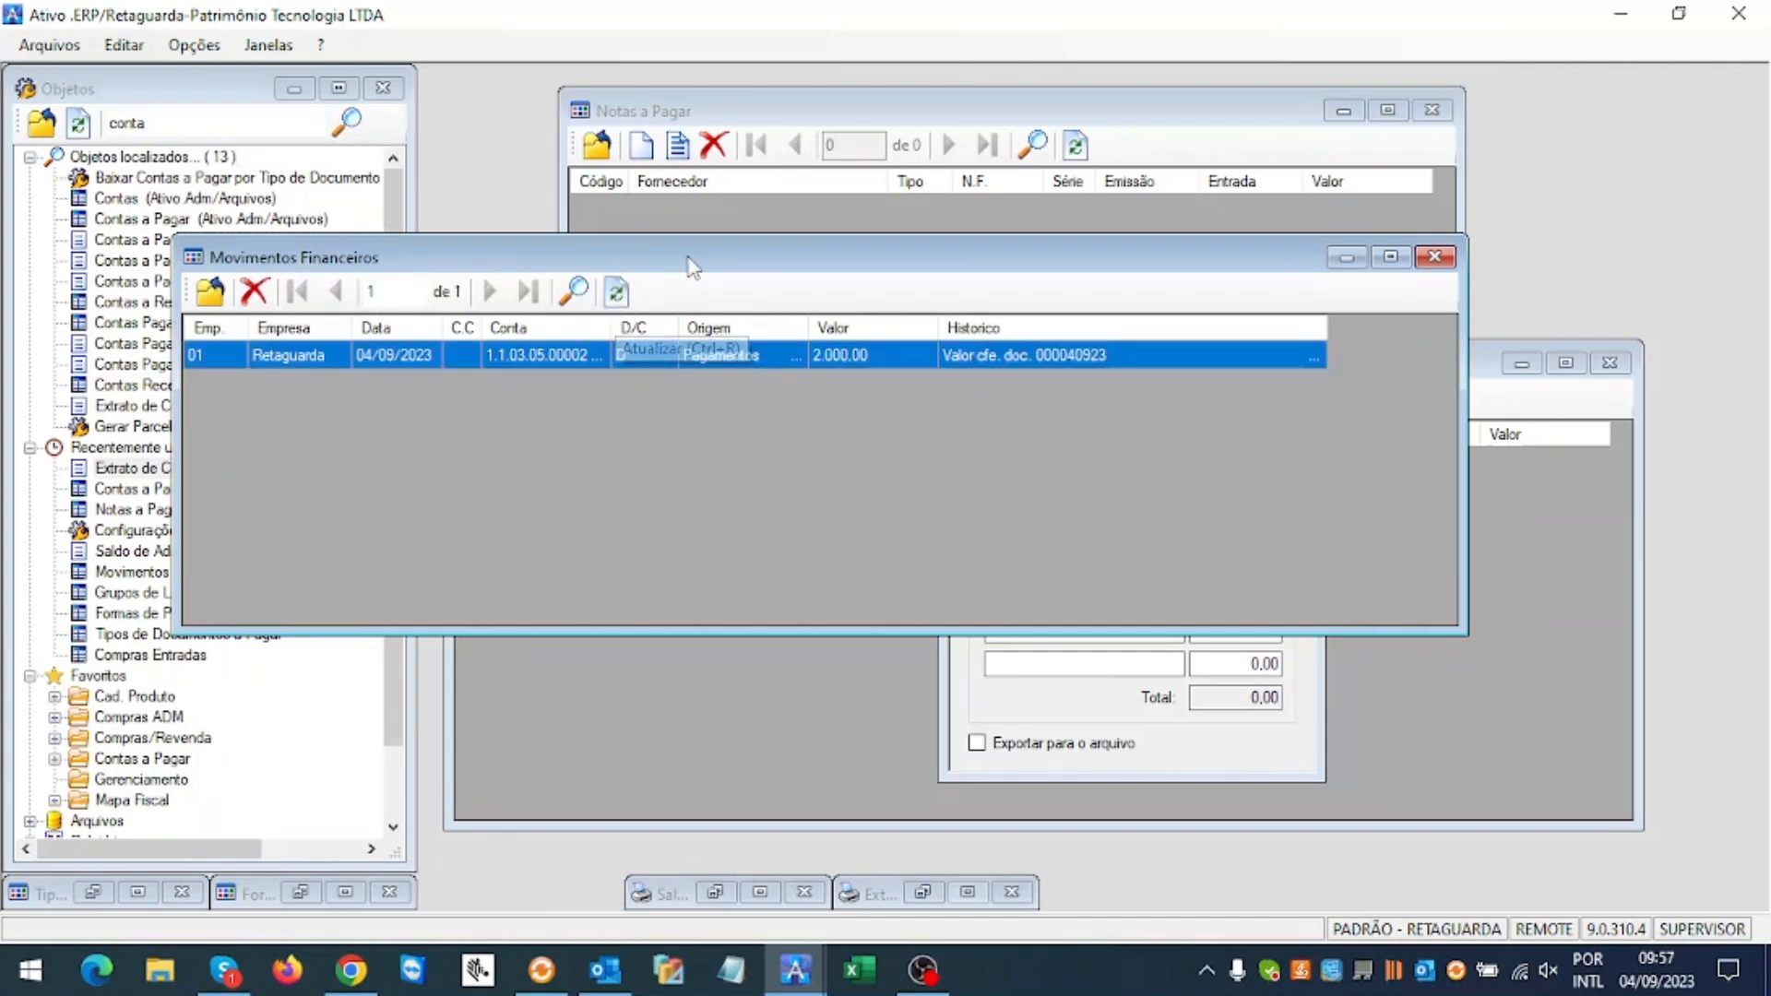
drag(731, 262, 641, 124)
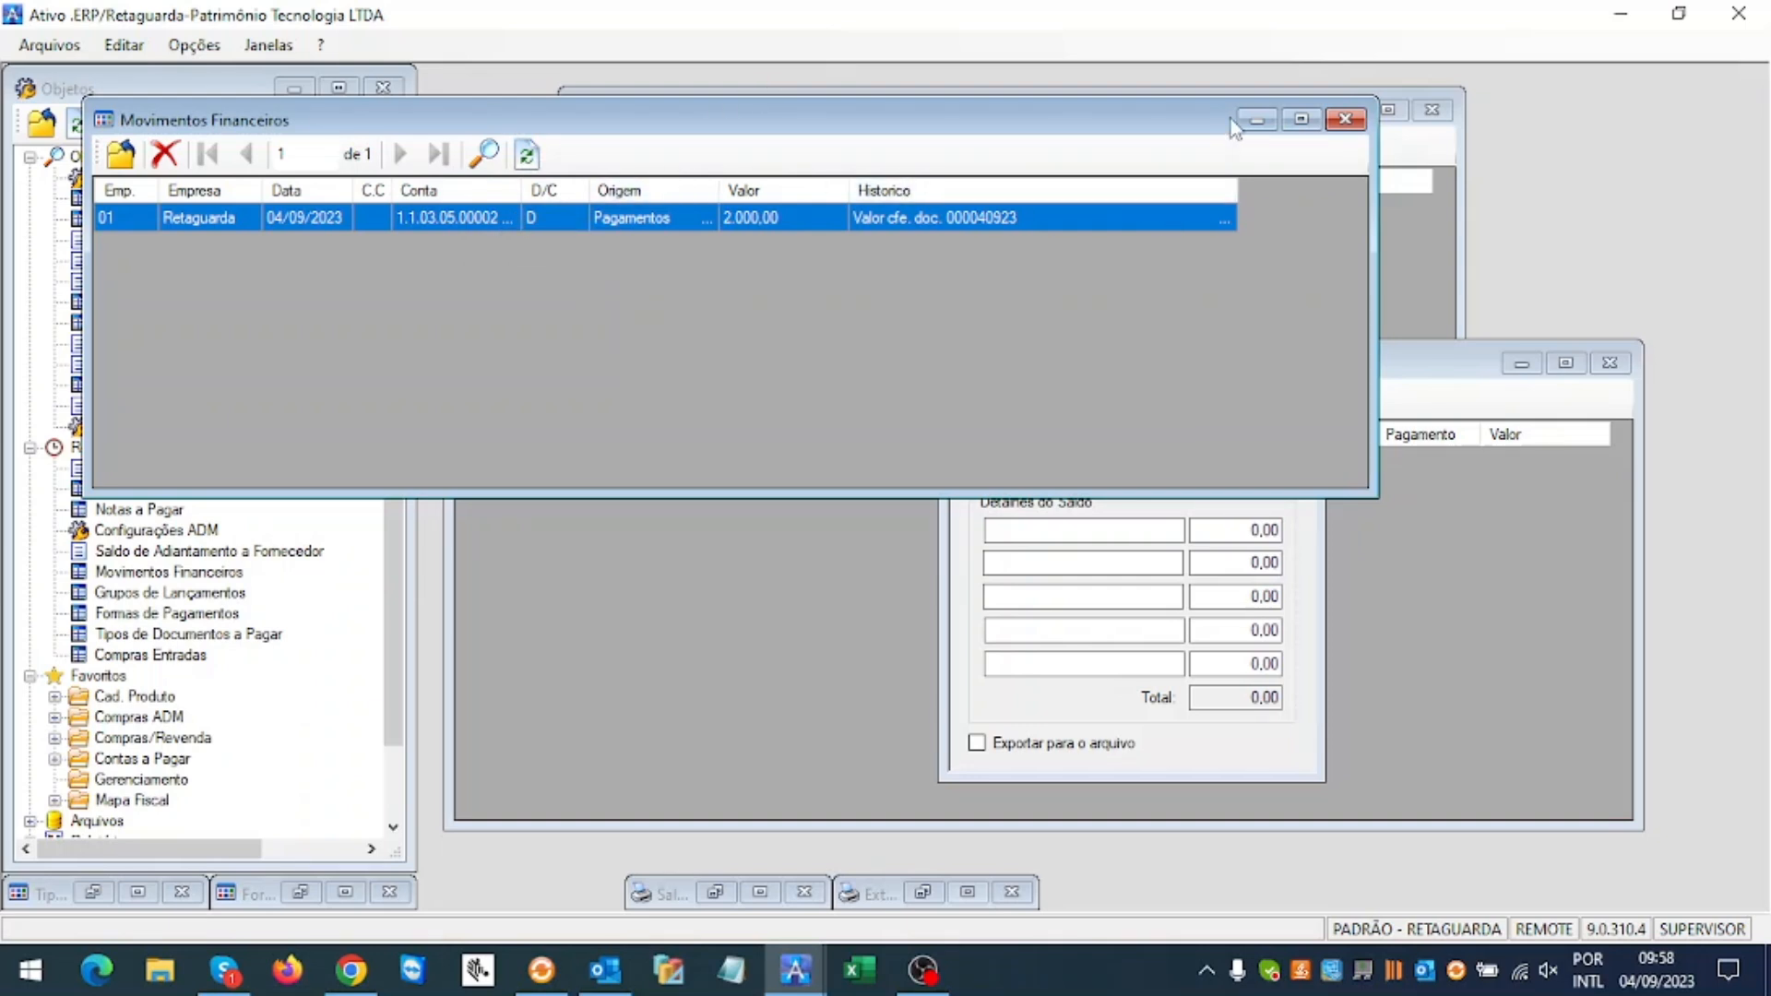
Step: Preview the Saldo de Adiantamento a Fornecedor report without a movement period, then close the preview
click(1256, 121)
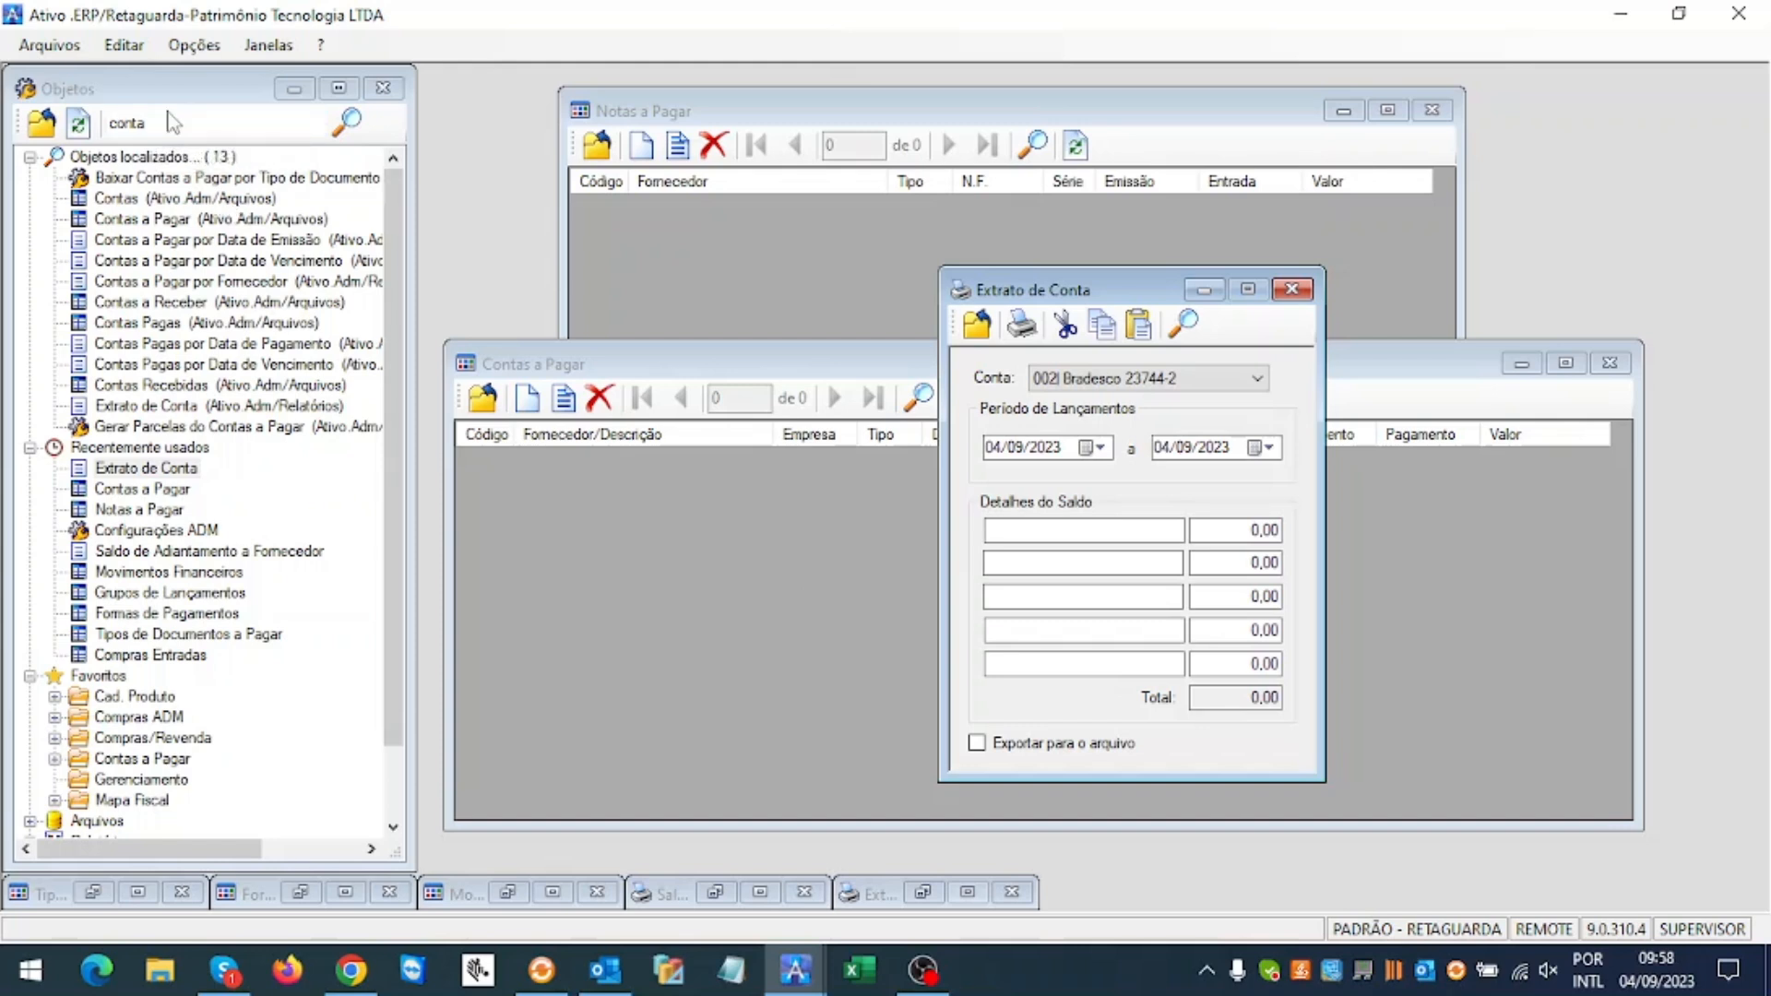
click(923, 892)
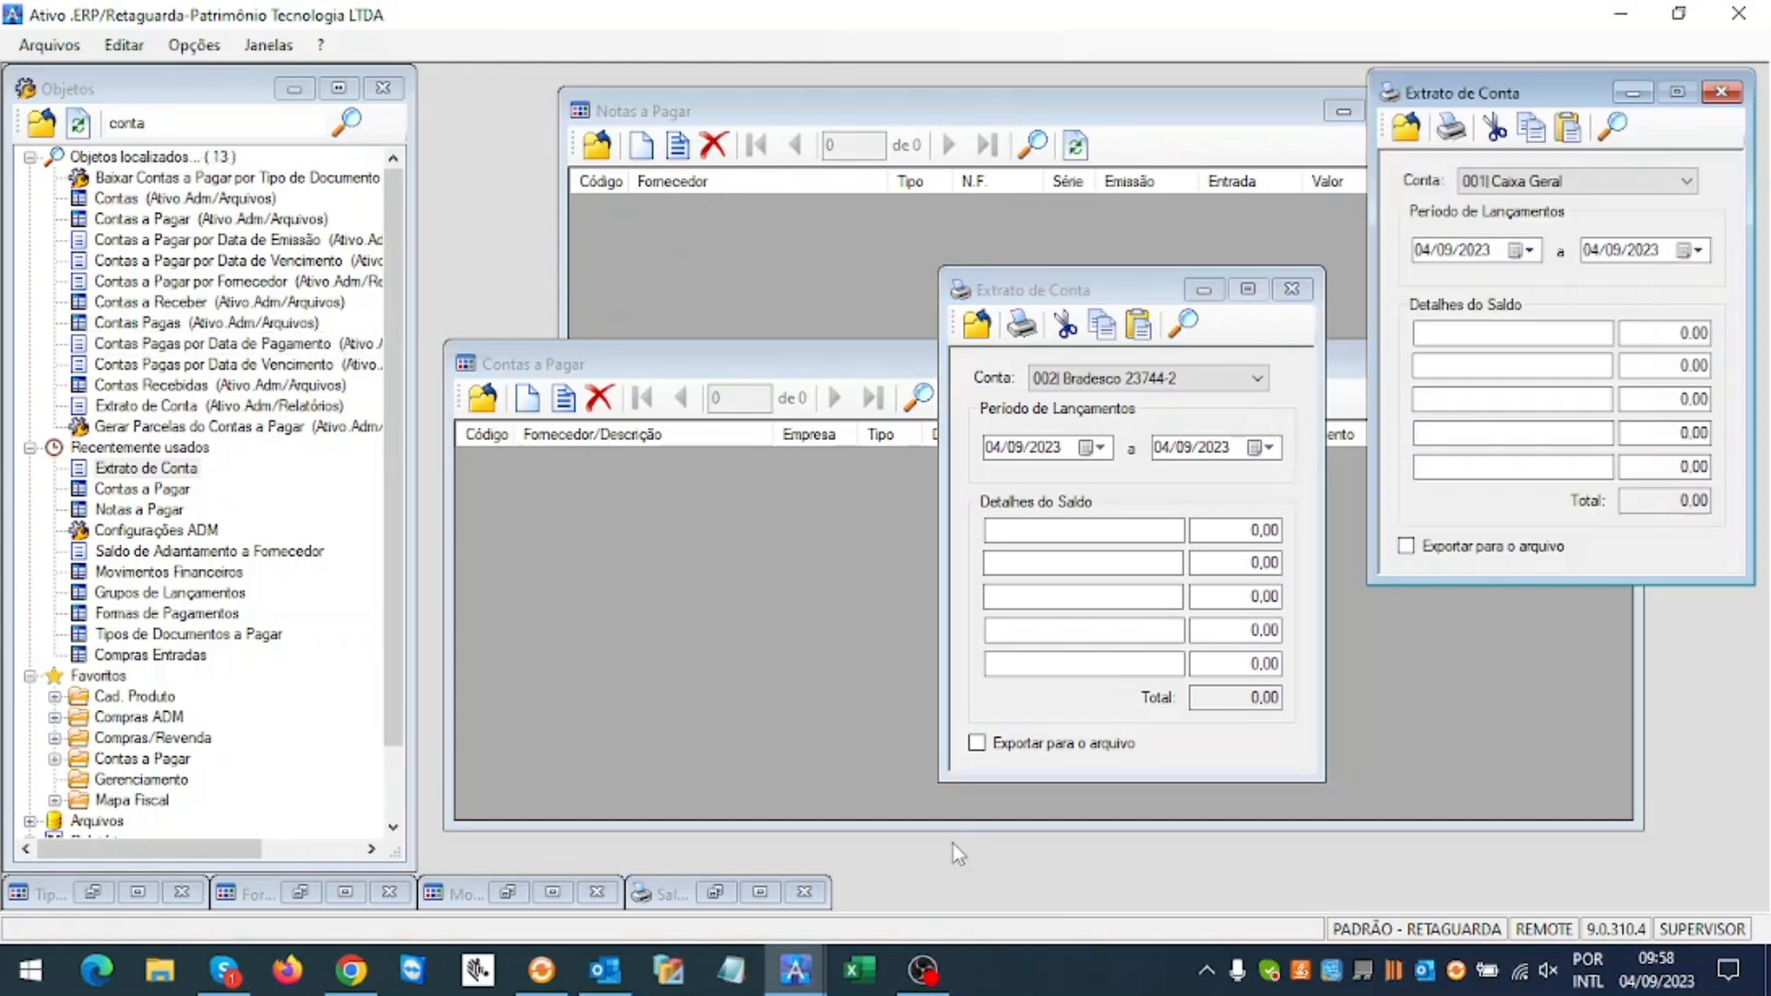
click(1633, 91)
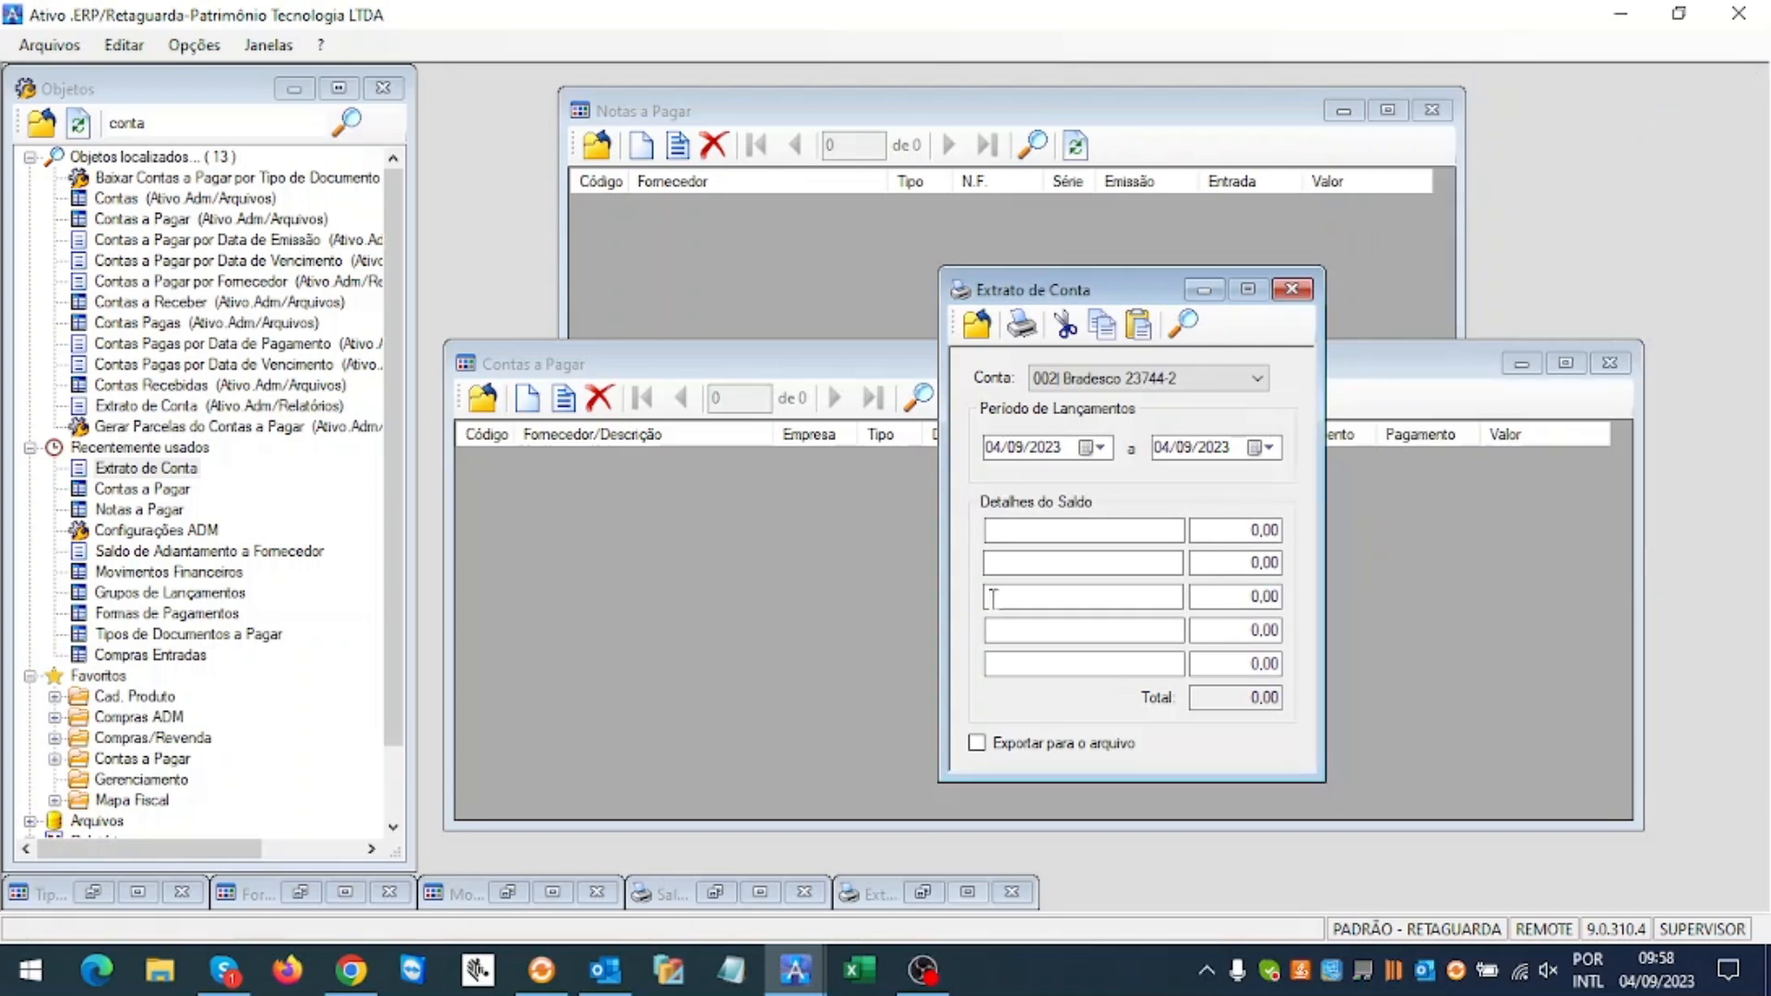
click(716, 892)
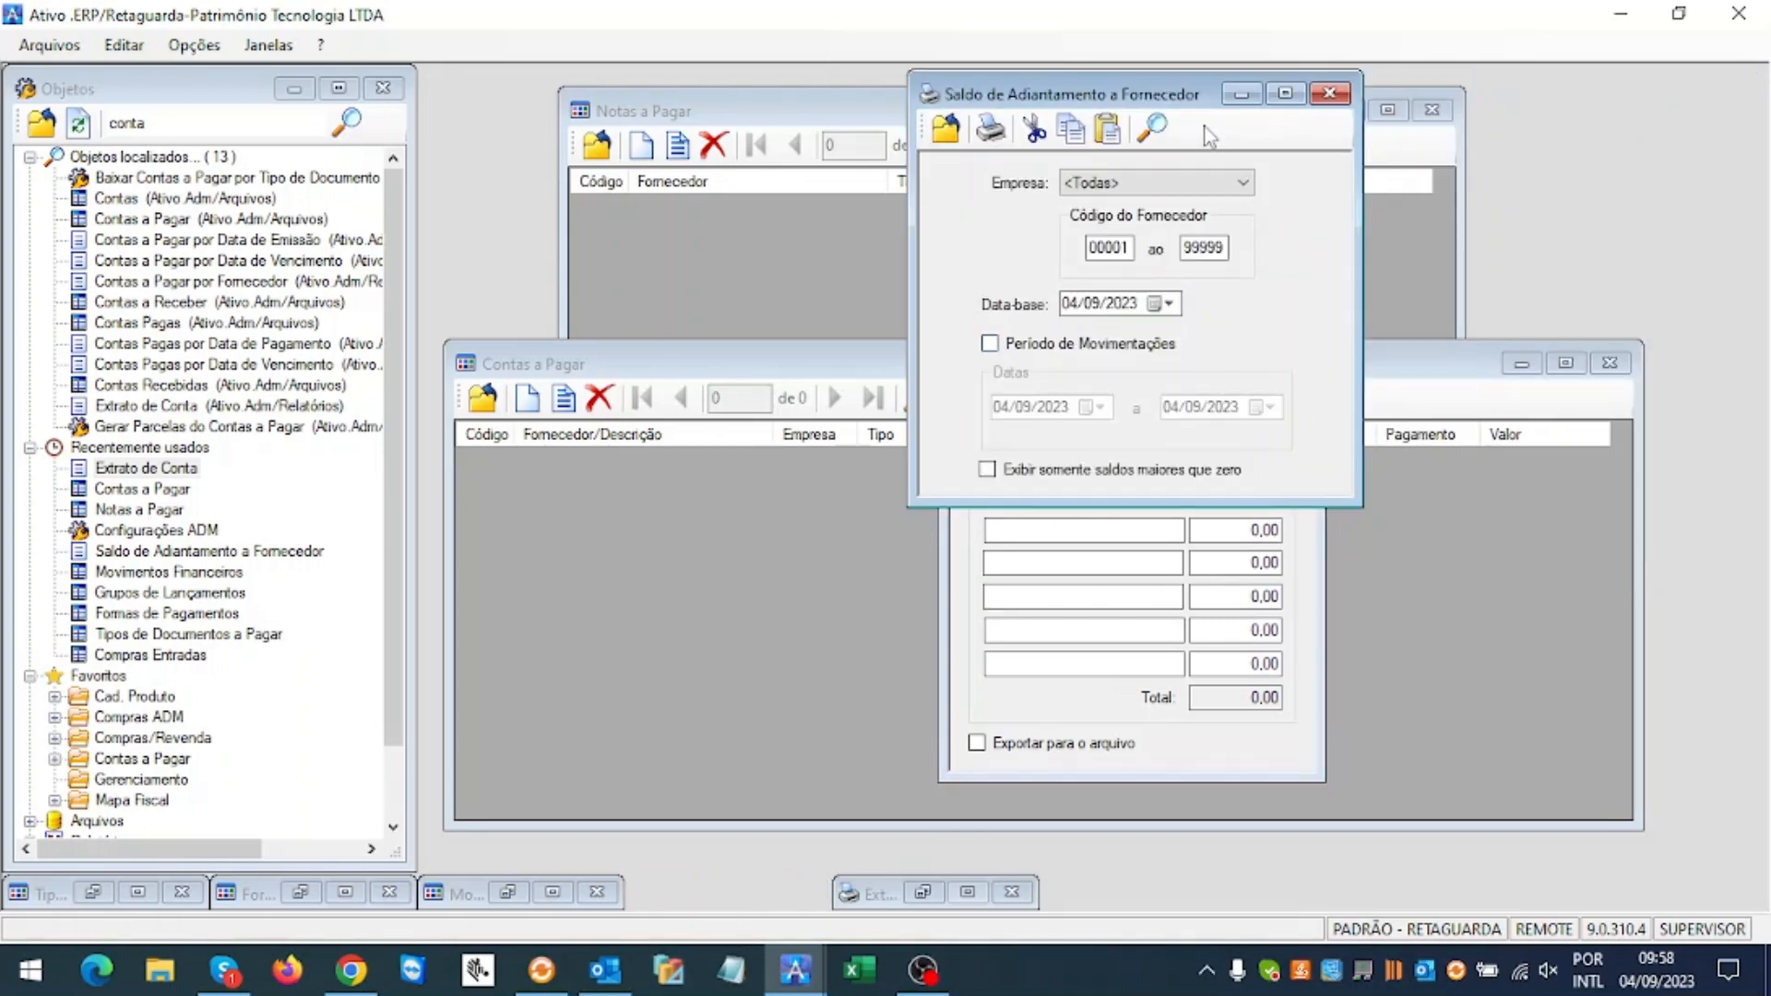
drag(1179, 100, 705, 166)
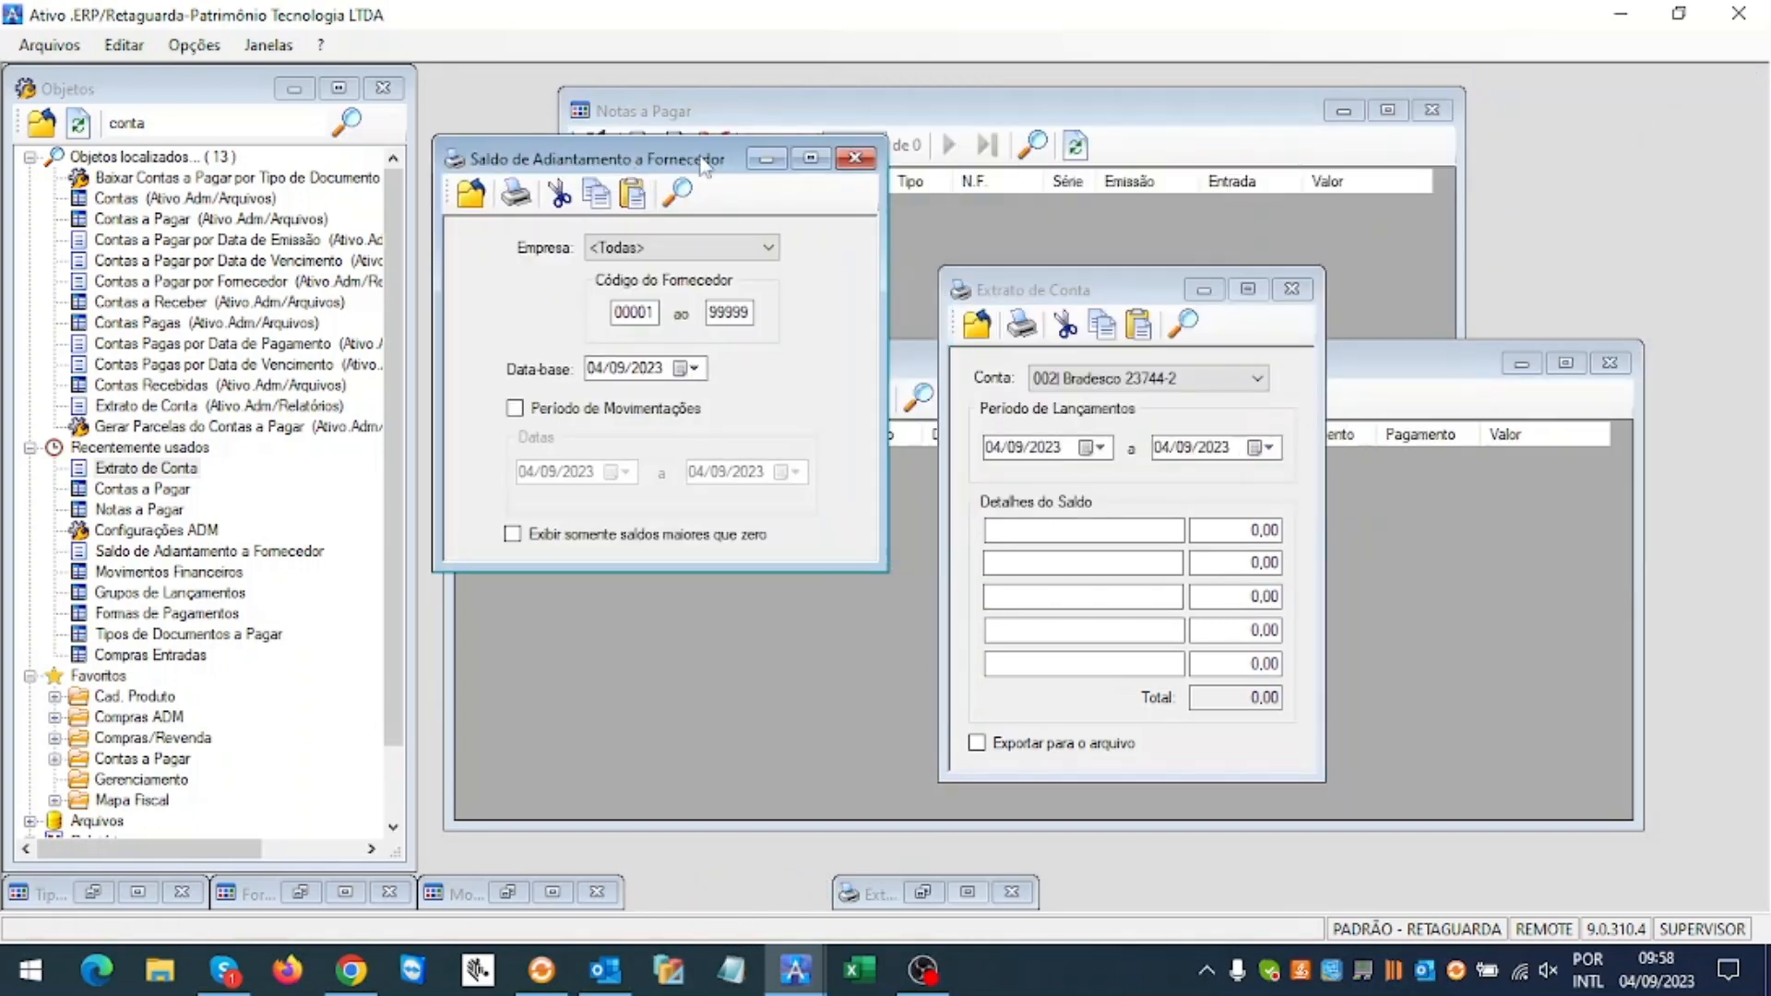
click(577, 415)
click(572, 407)
click(515, 192)
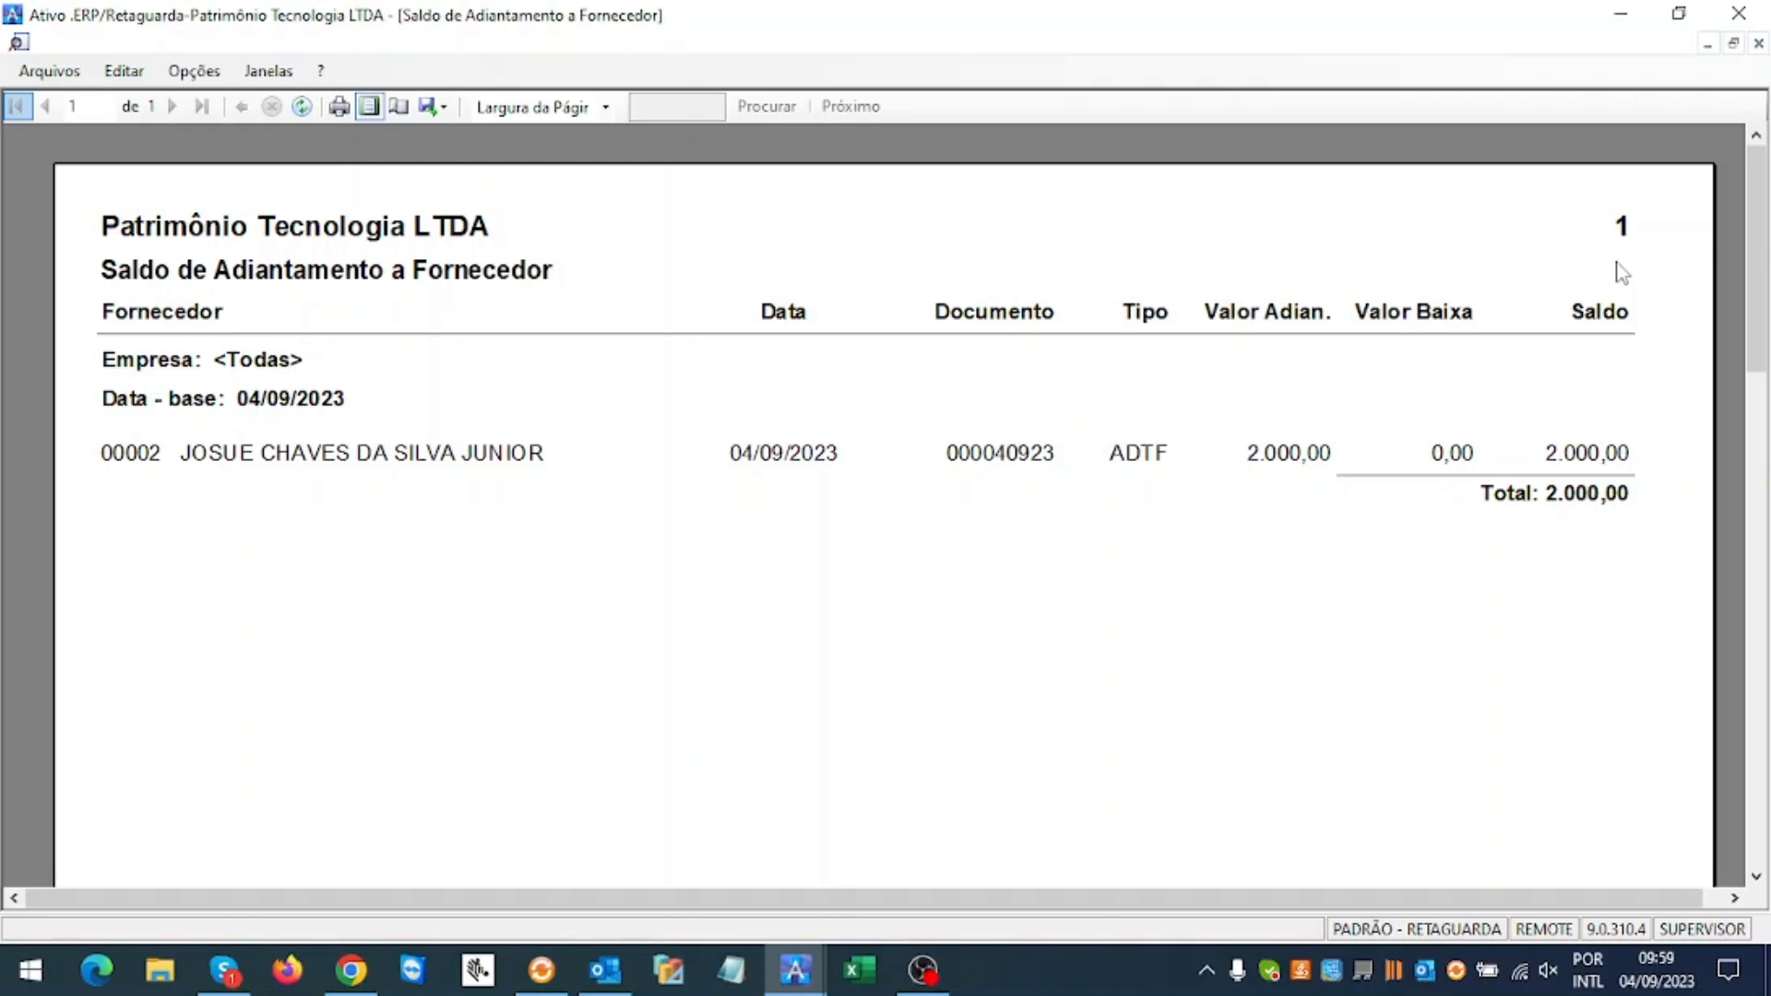
click(1758, 44)
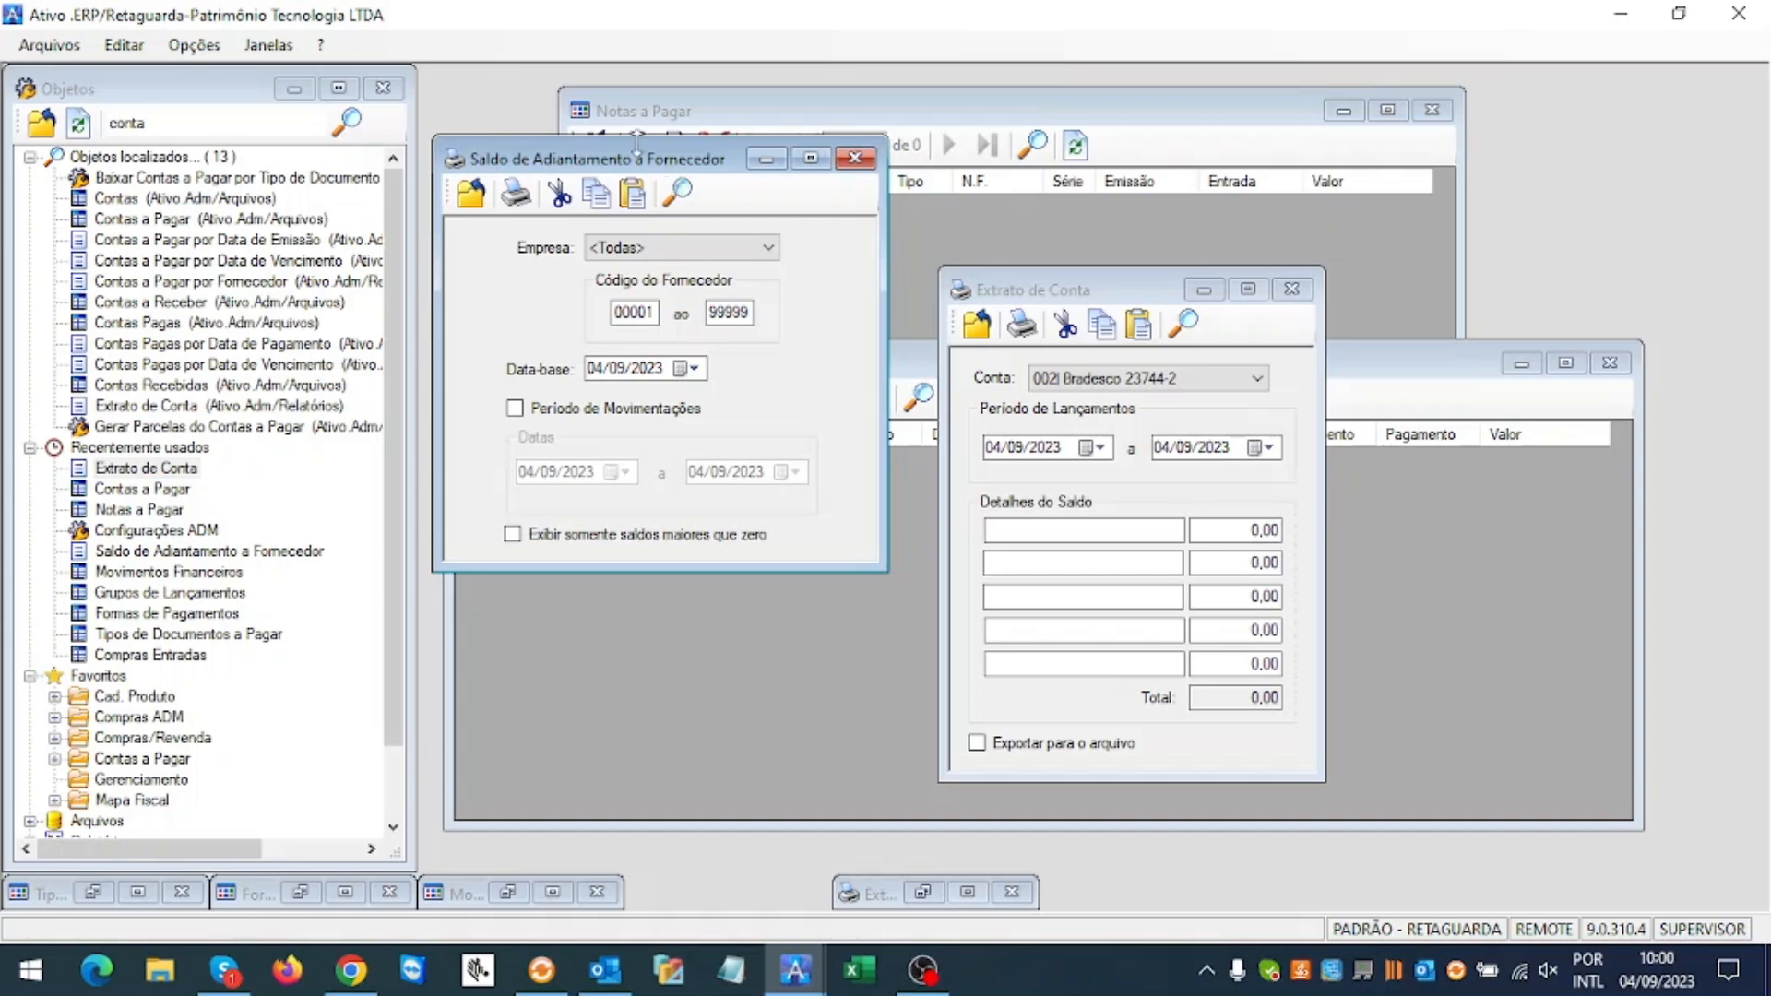
Step: Close the Extrato de Conta window
drag(650, 160, 681, 302)
drag(1069, 295, 1065, 279)
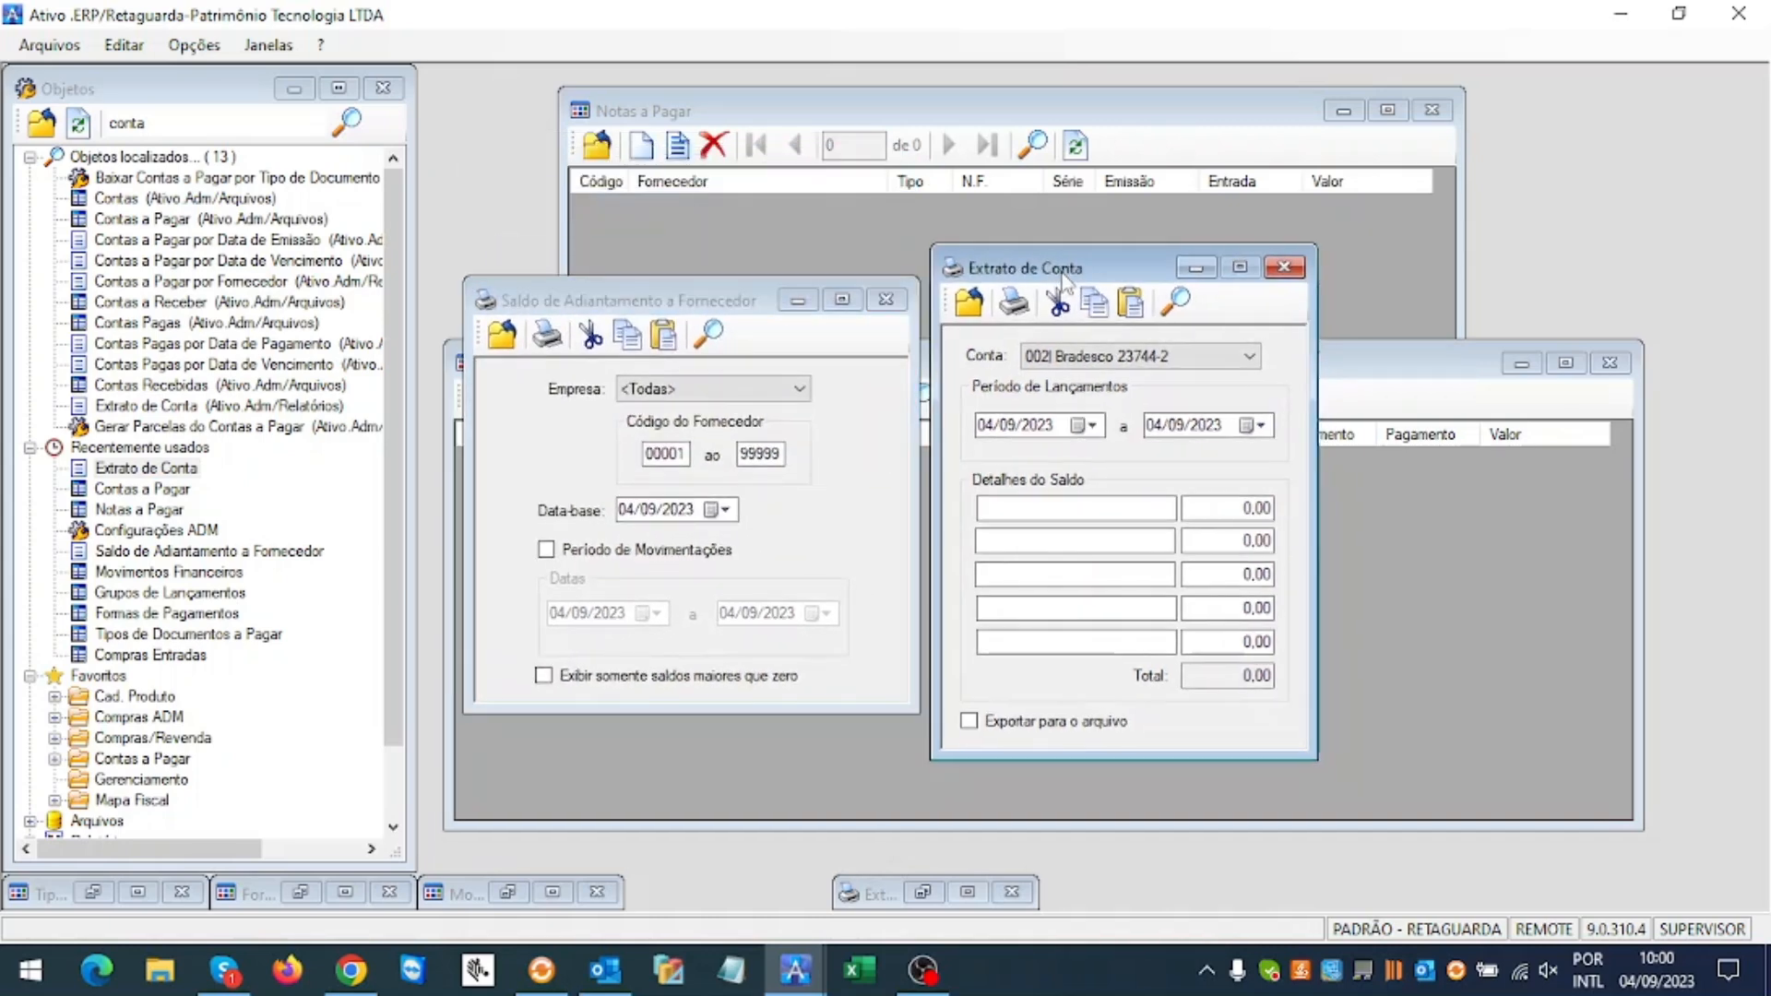
click(1282, 268)
Step: Close the advance balance window and search Contas a Pagar titles due 04/09/2023
click(886, 300)
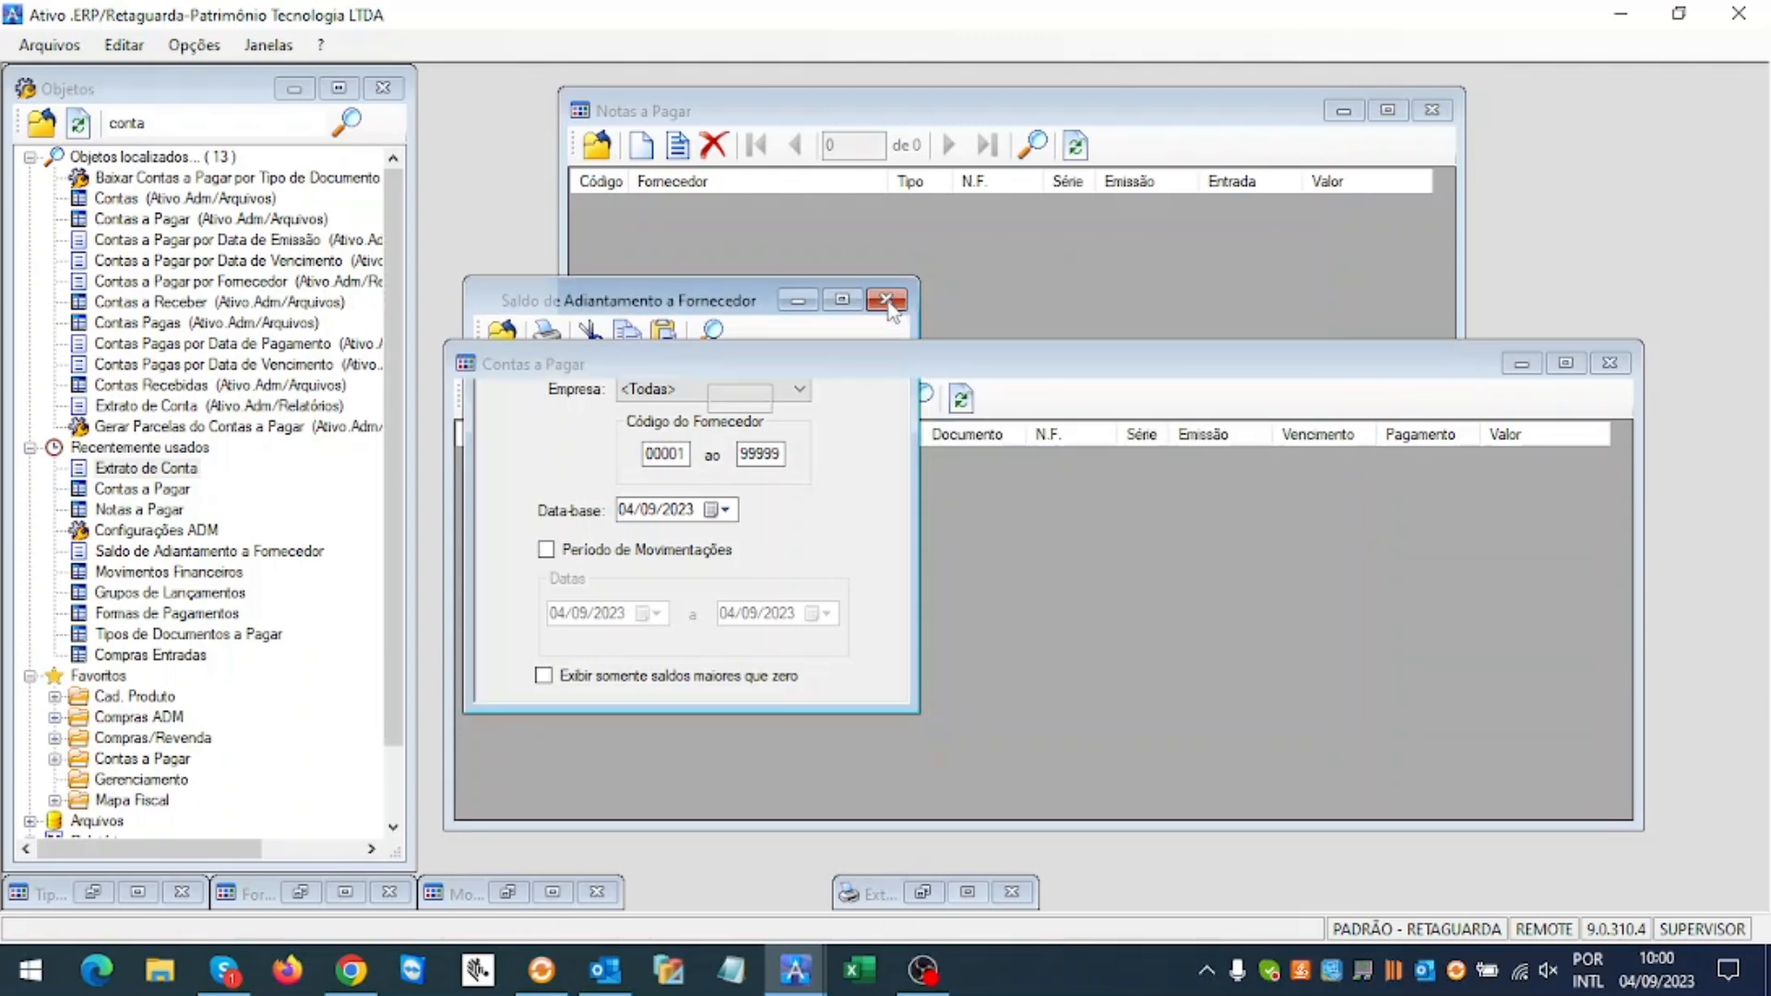
click(878, 354)
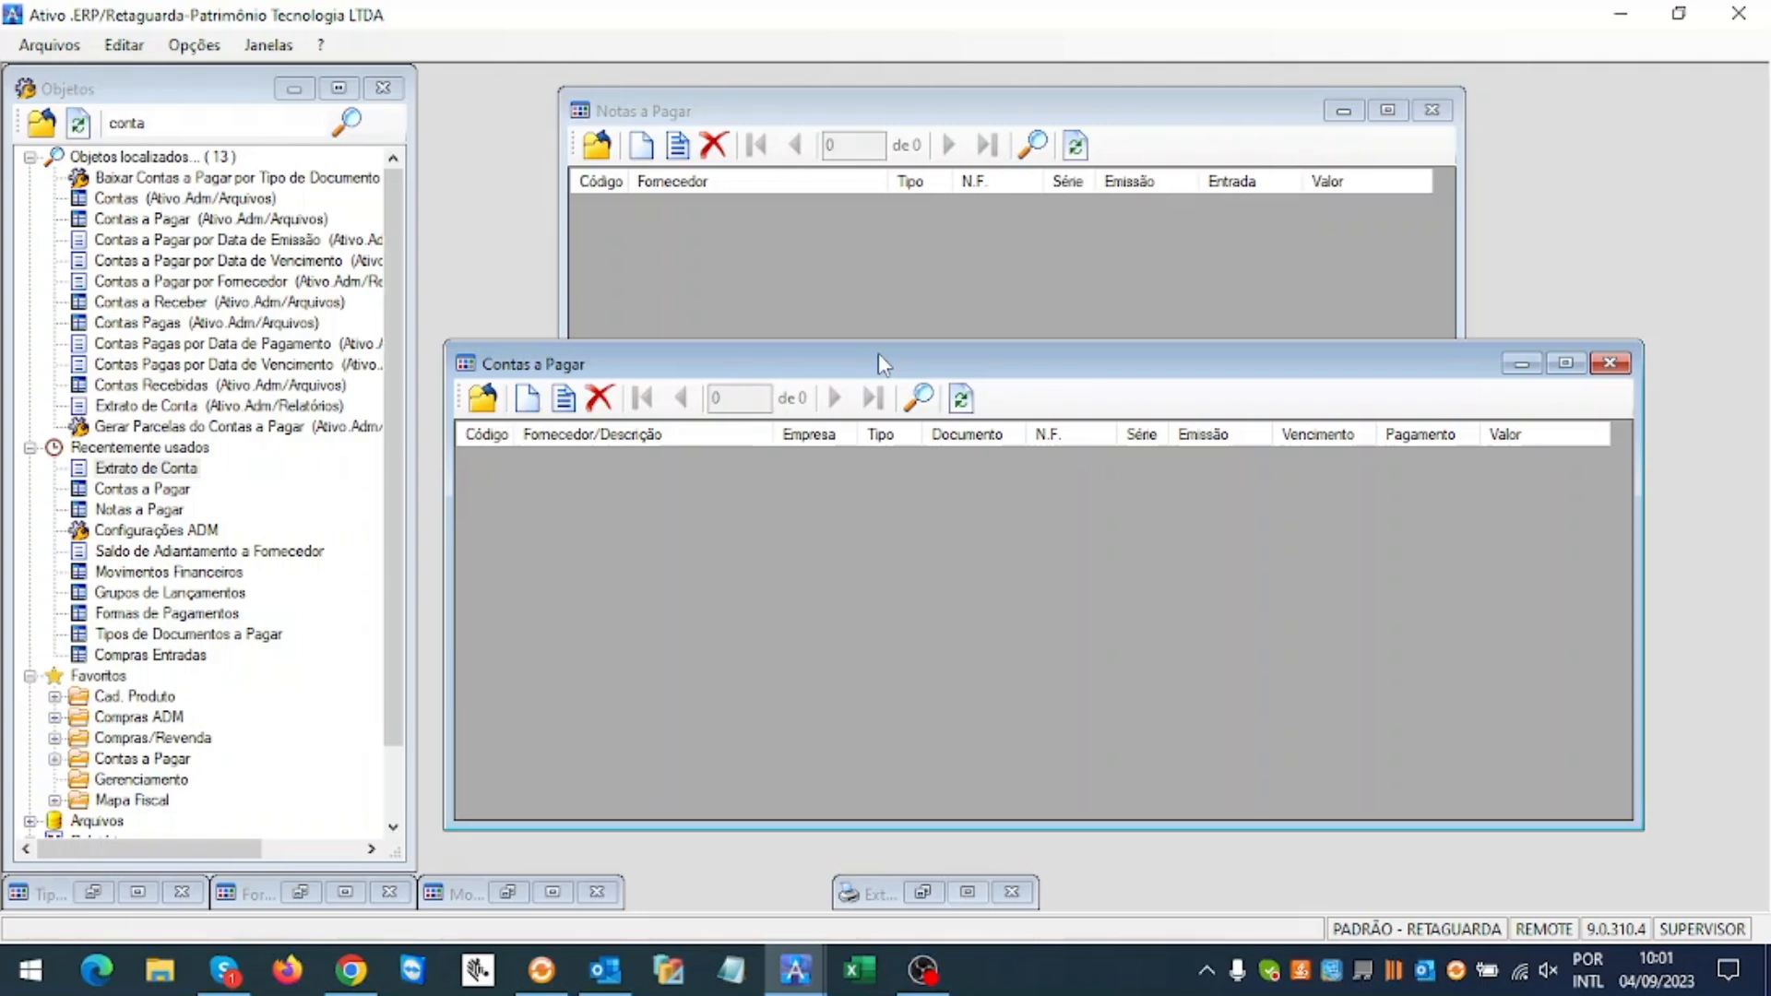
click(918, 398)
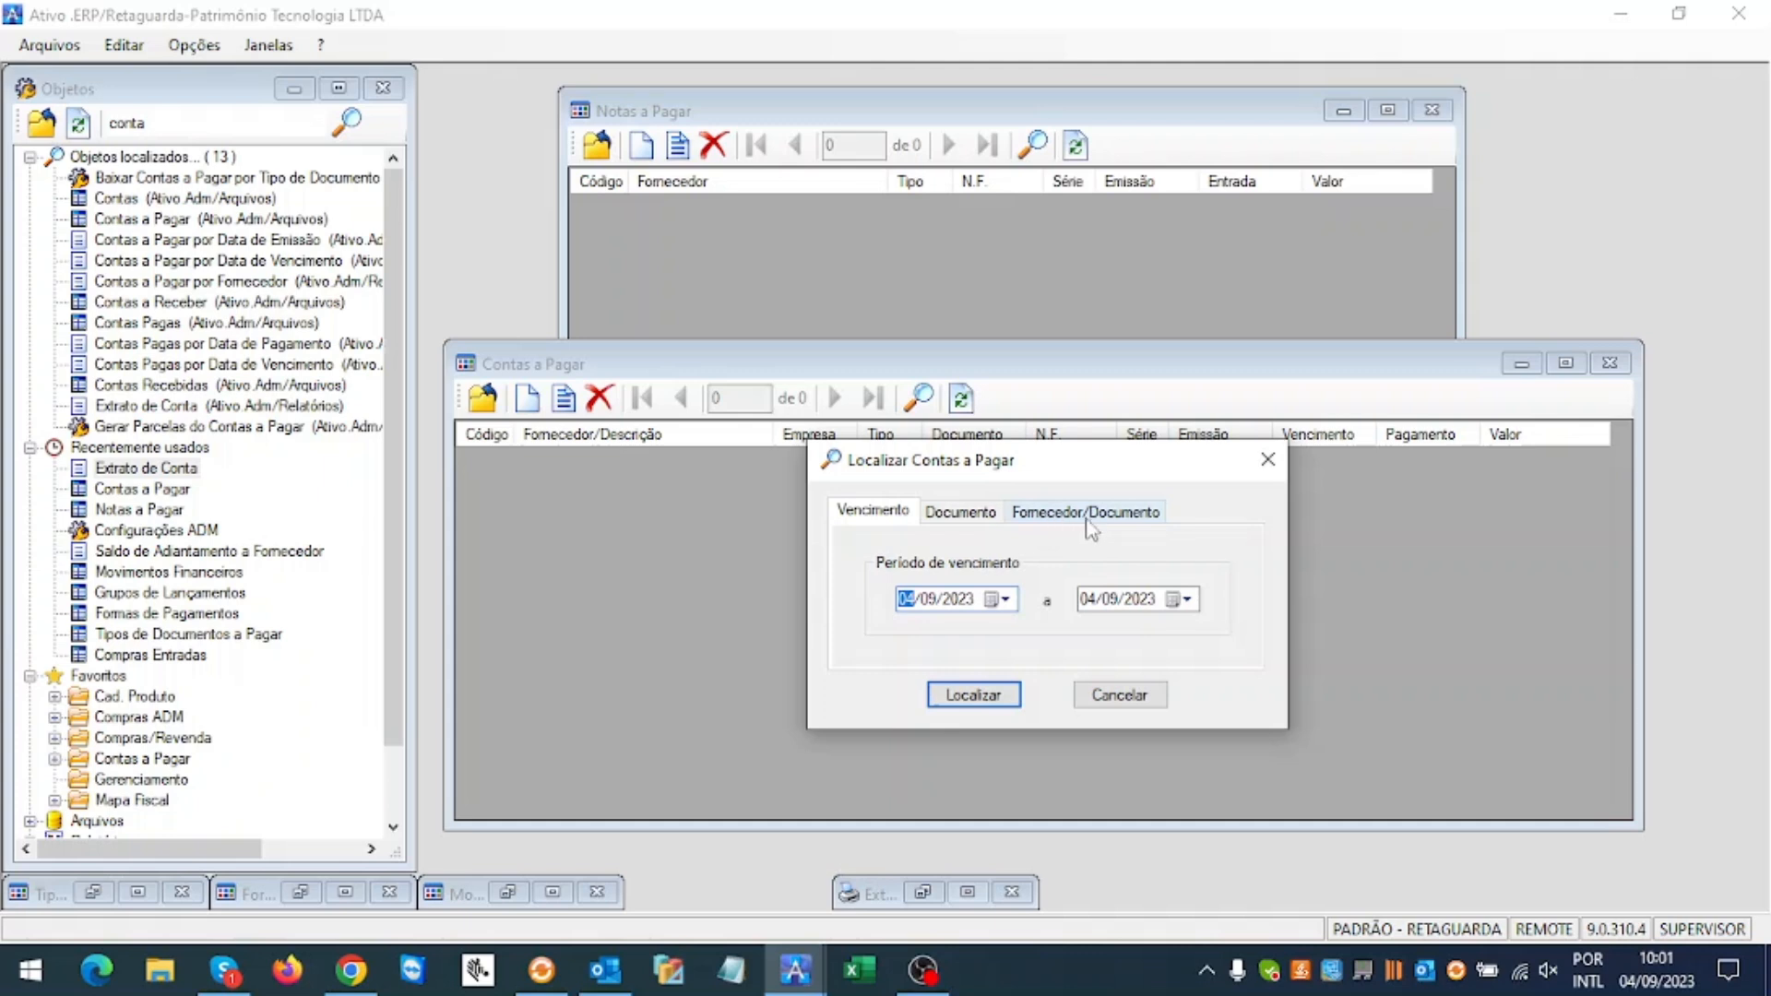
Step: Start a new Notas a Pagar invoice with document type 01 (Mercadoria para Revenda)
click(1120, 698)
click(733, 117)
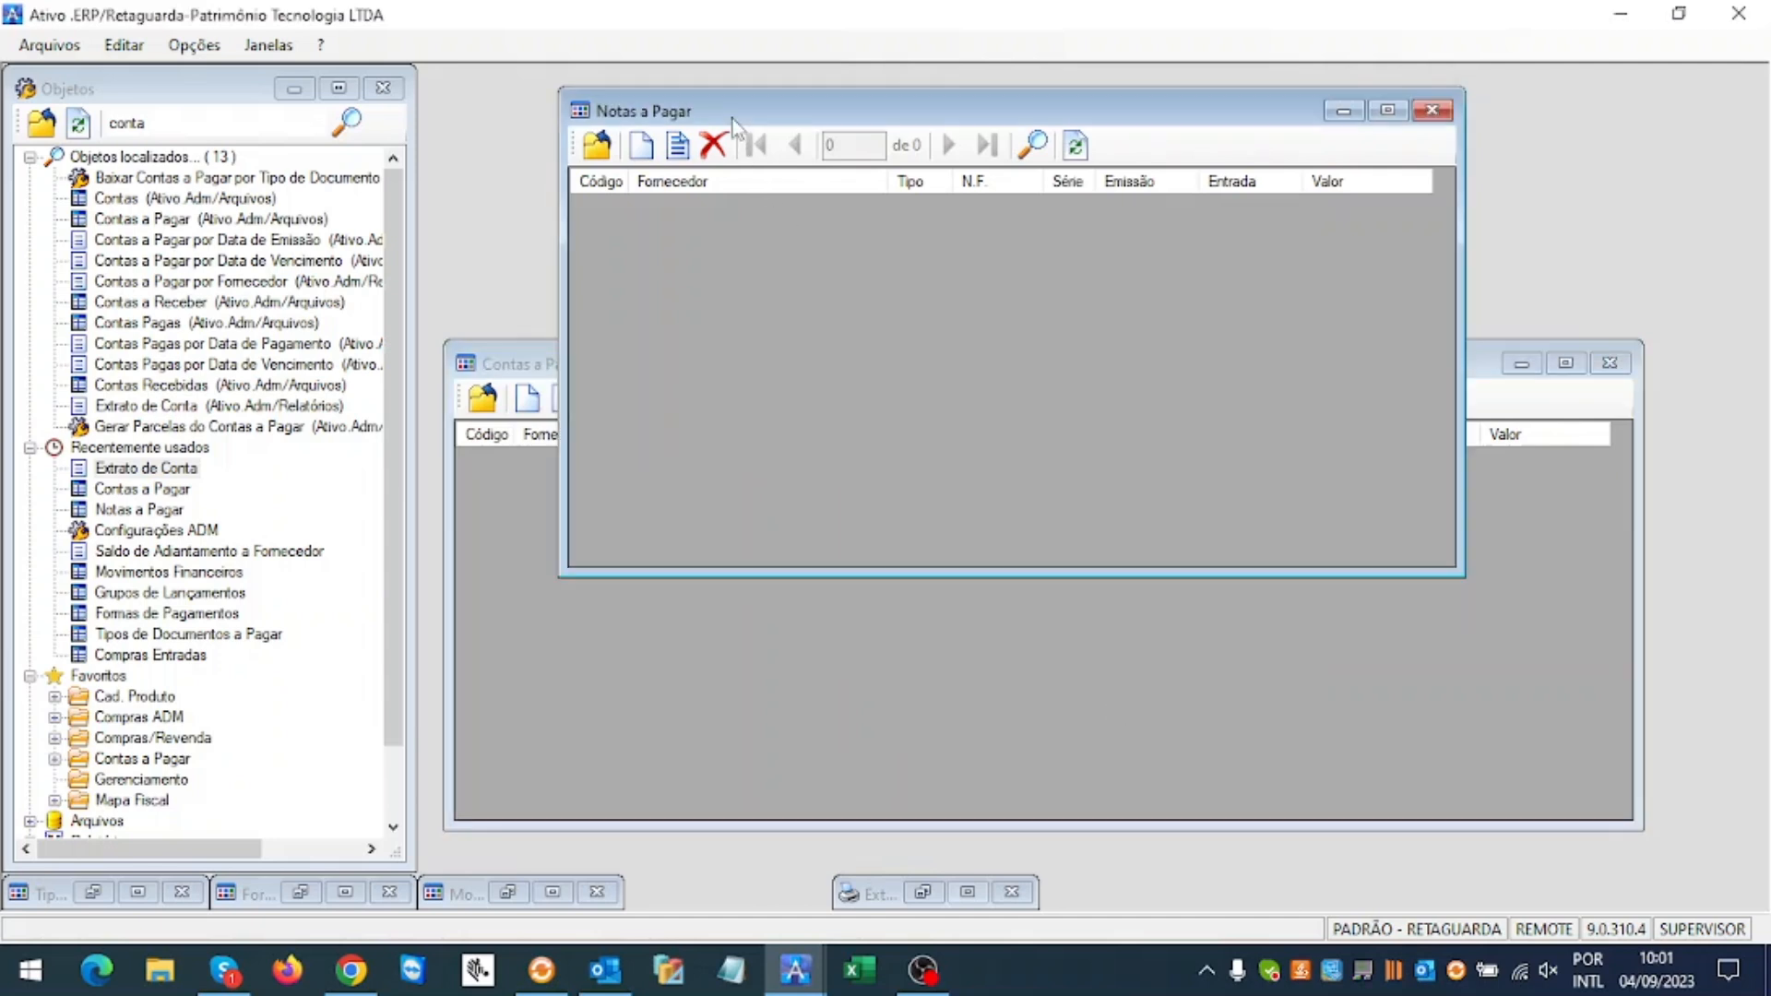
click(659, 143)
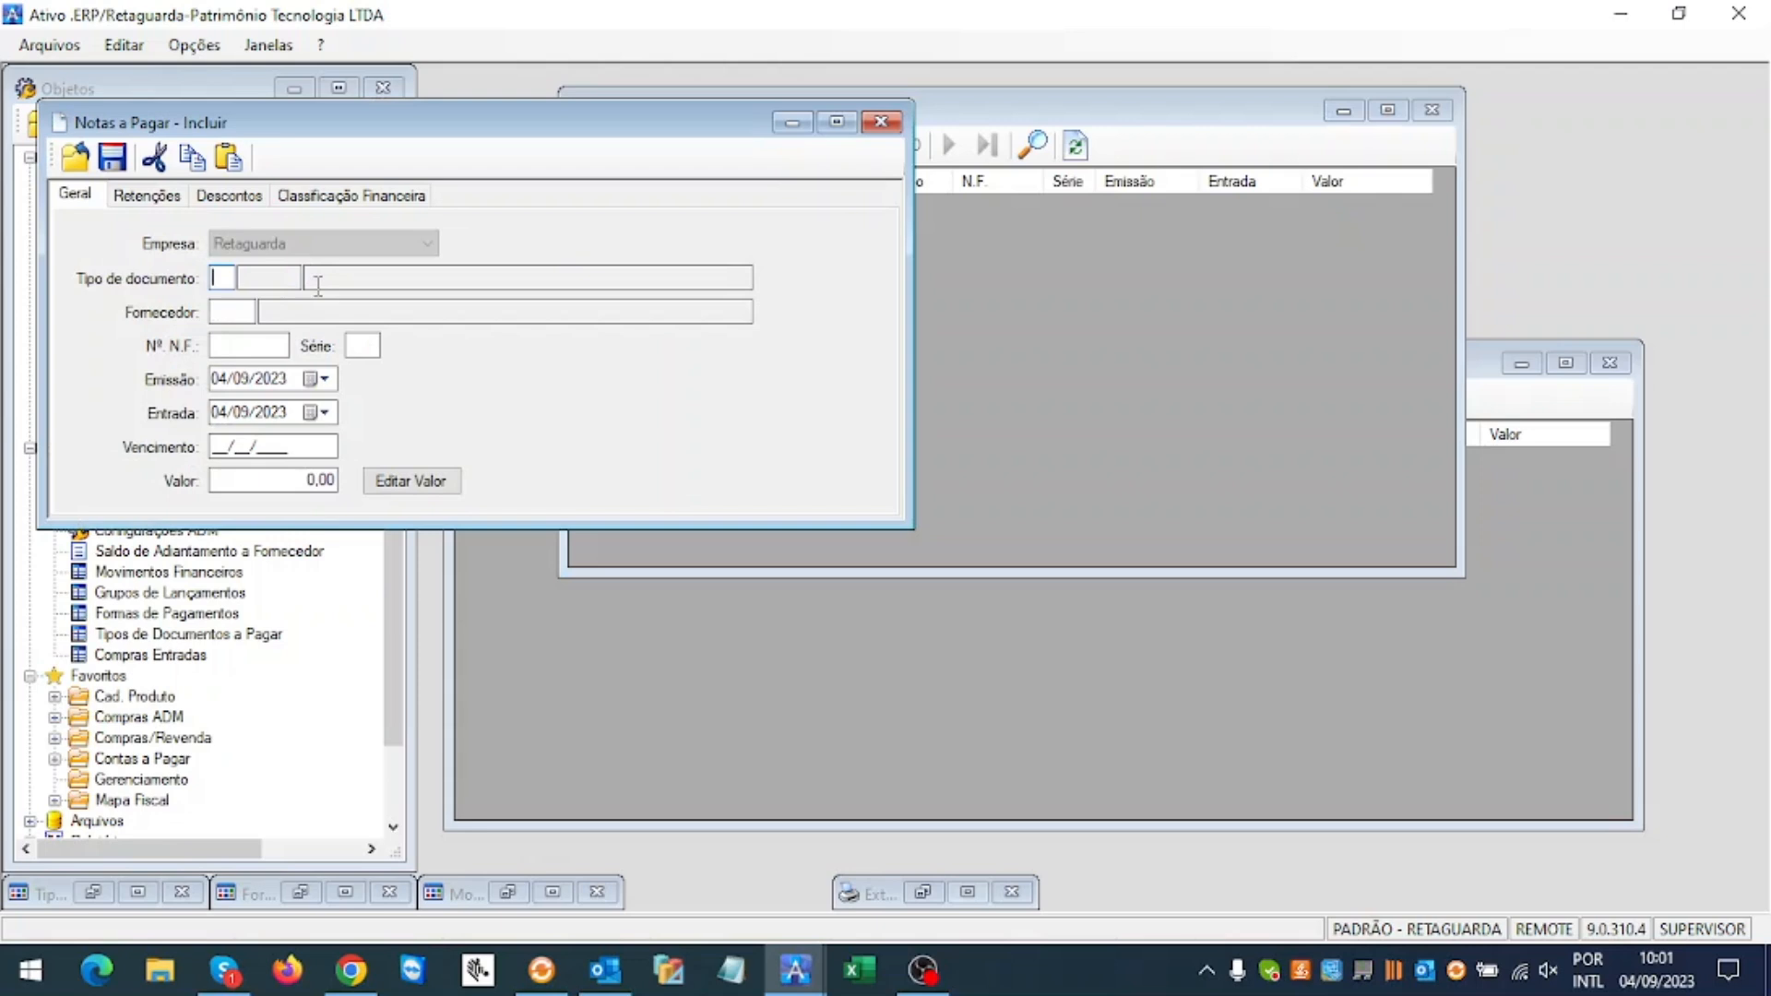
text(01)
key(Return)
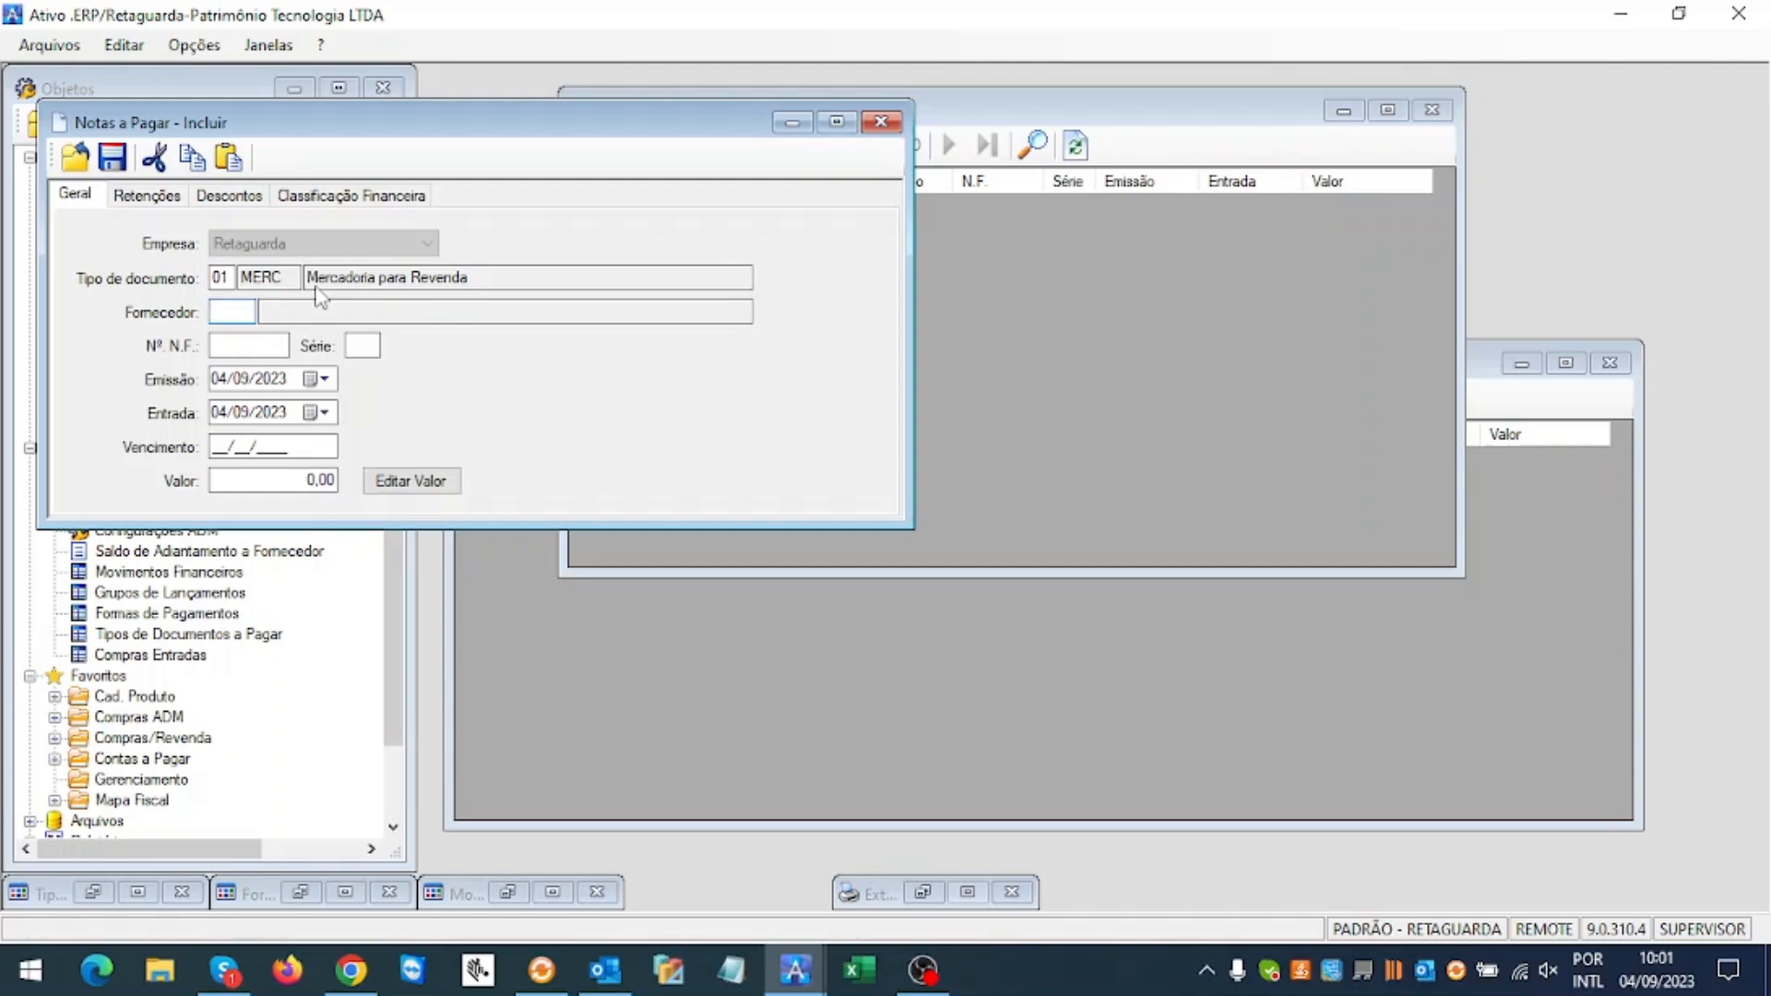
Step: Enter supplier 2, N.F. 999999999 and série 999 on the invoice
text(2)
key(Return)
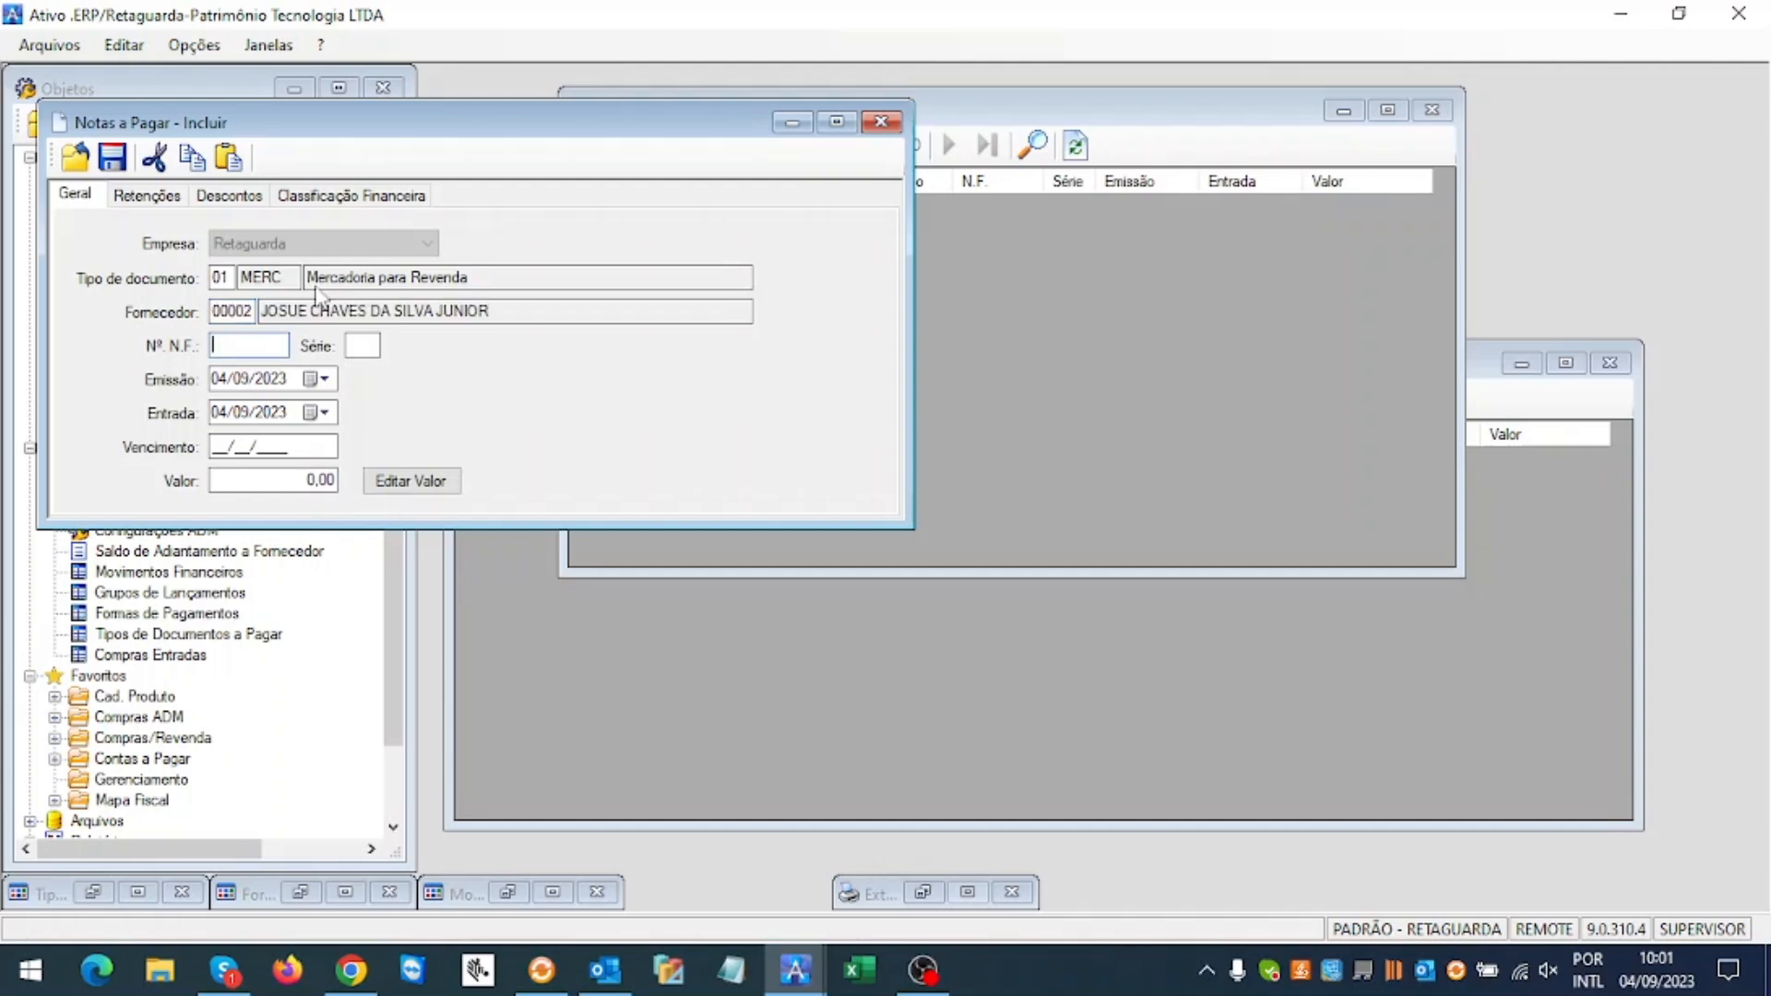
text(999999999)
key(Return)
text(999)
key(Return)
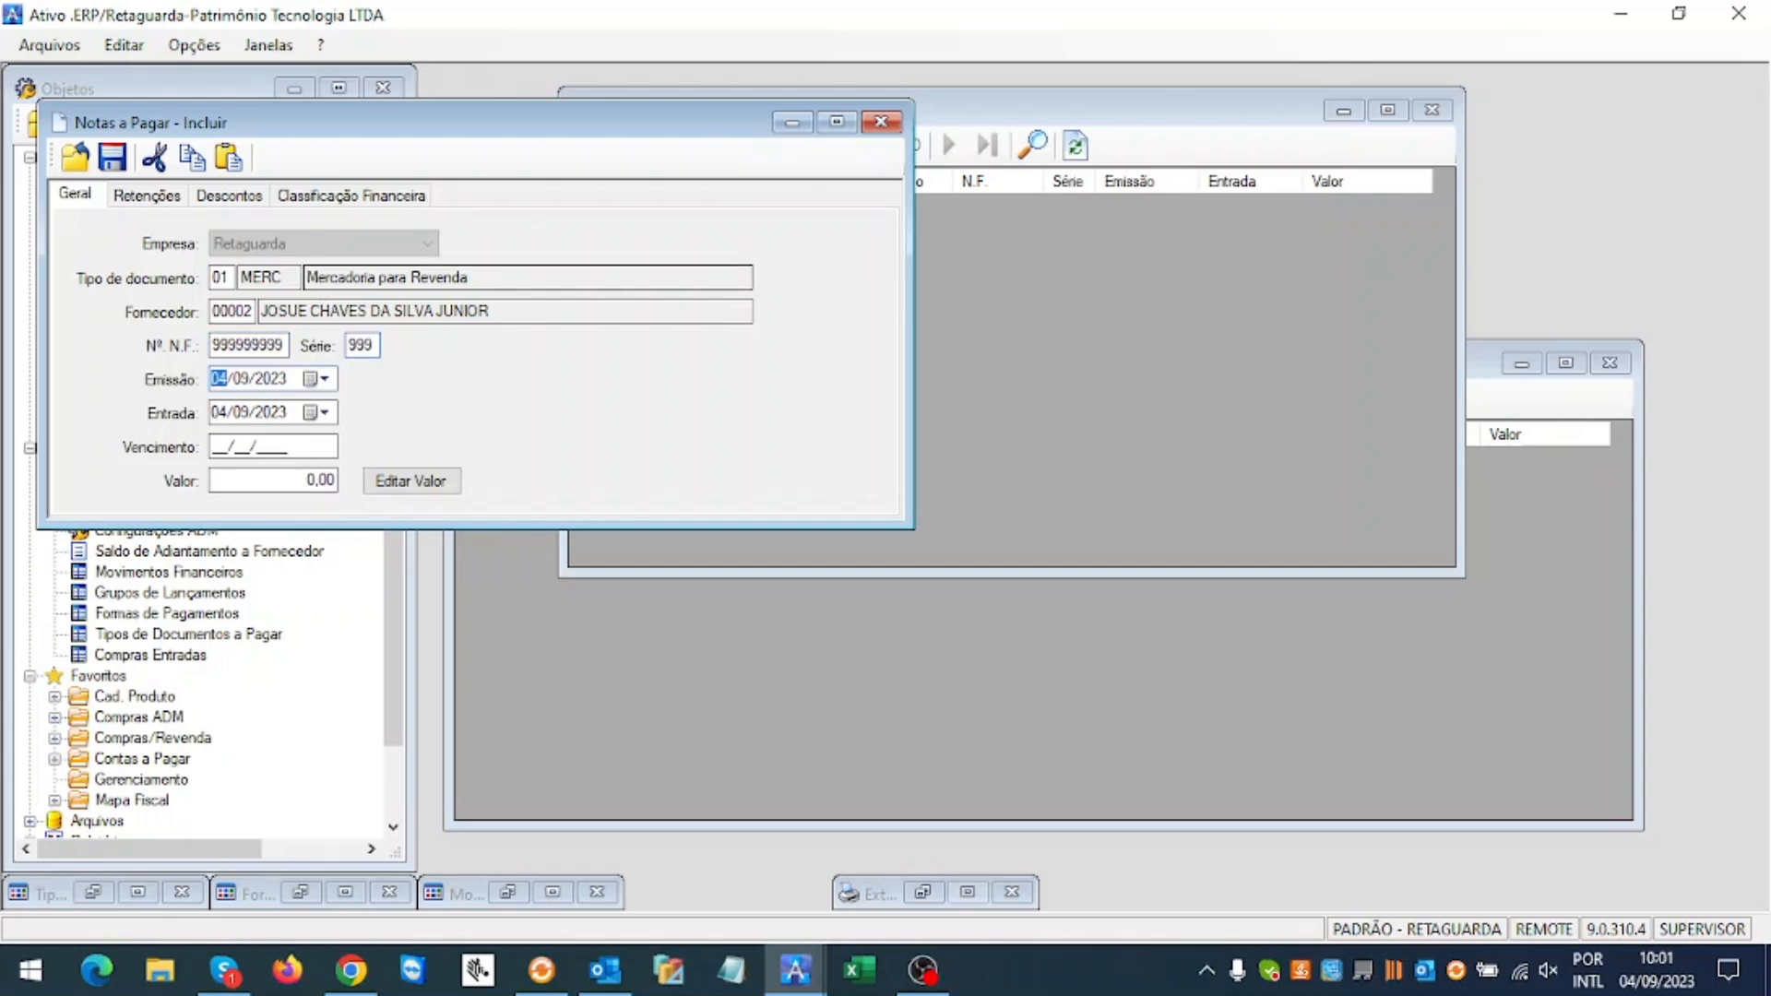
Step: Set the invoice's issue and entry dates to 06/09/2023
key(Return)
key(shift+Tab)
key(Tab)
text(06)
key(Tab)
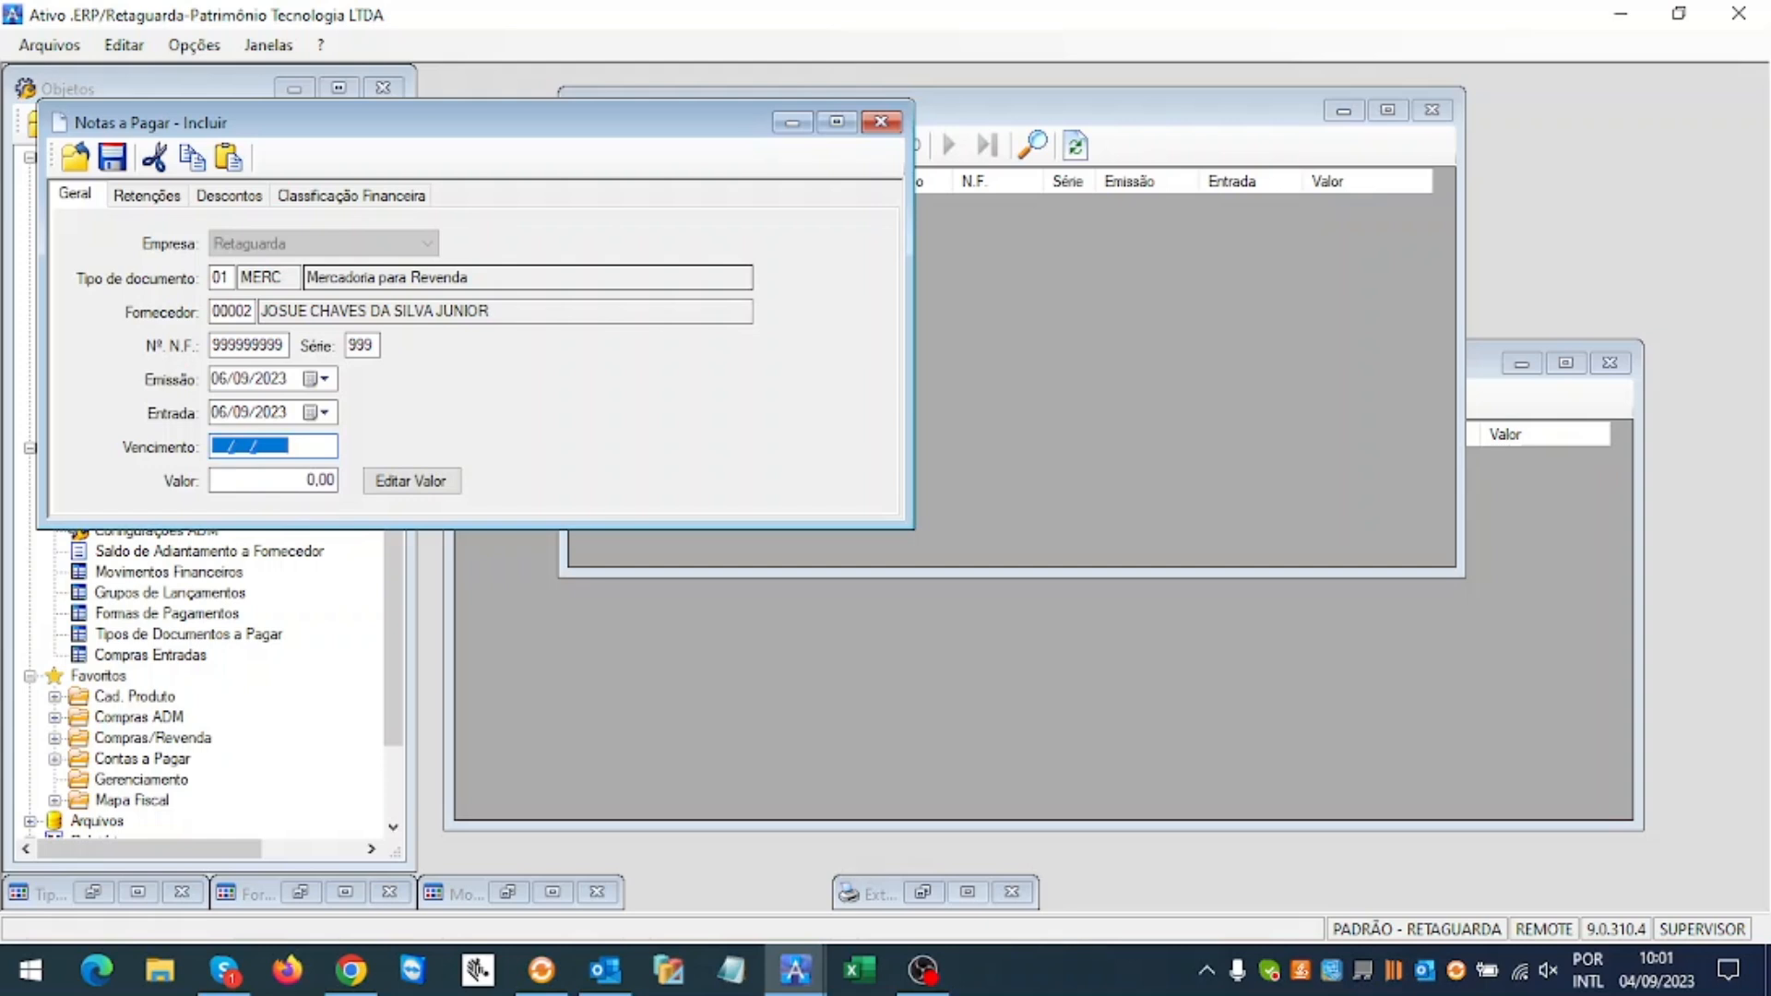
text(31)
text(0923)
text(23)
key(Tab)
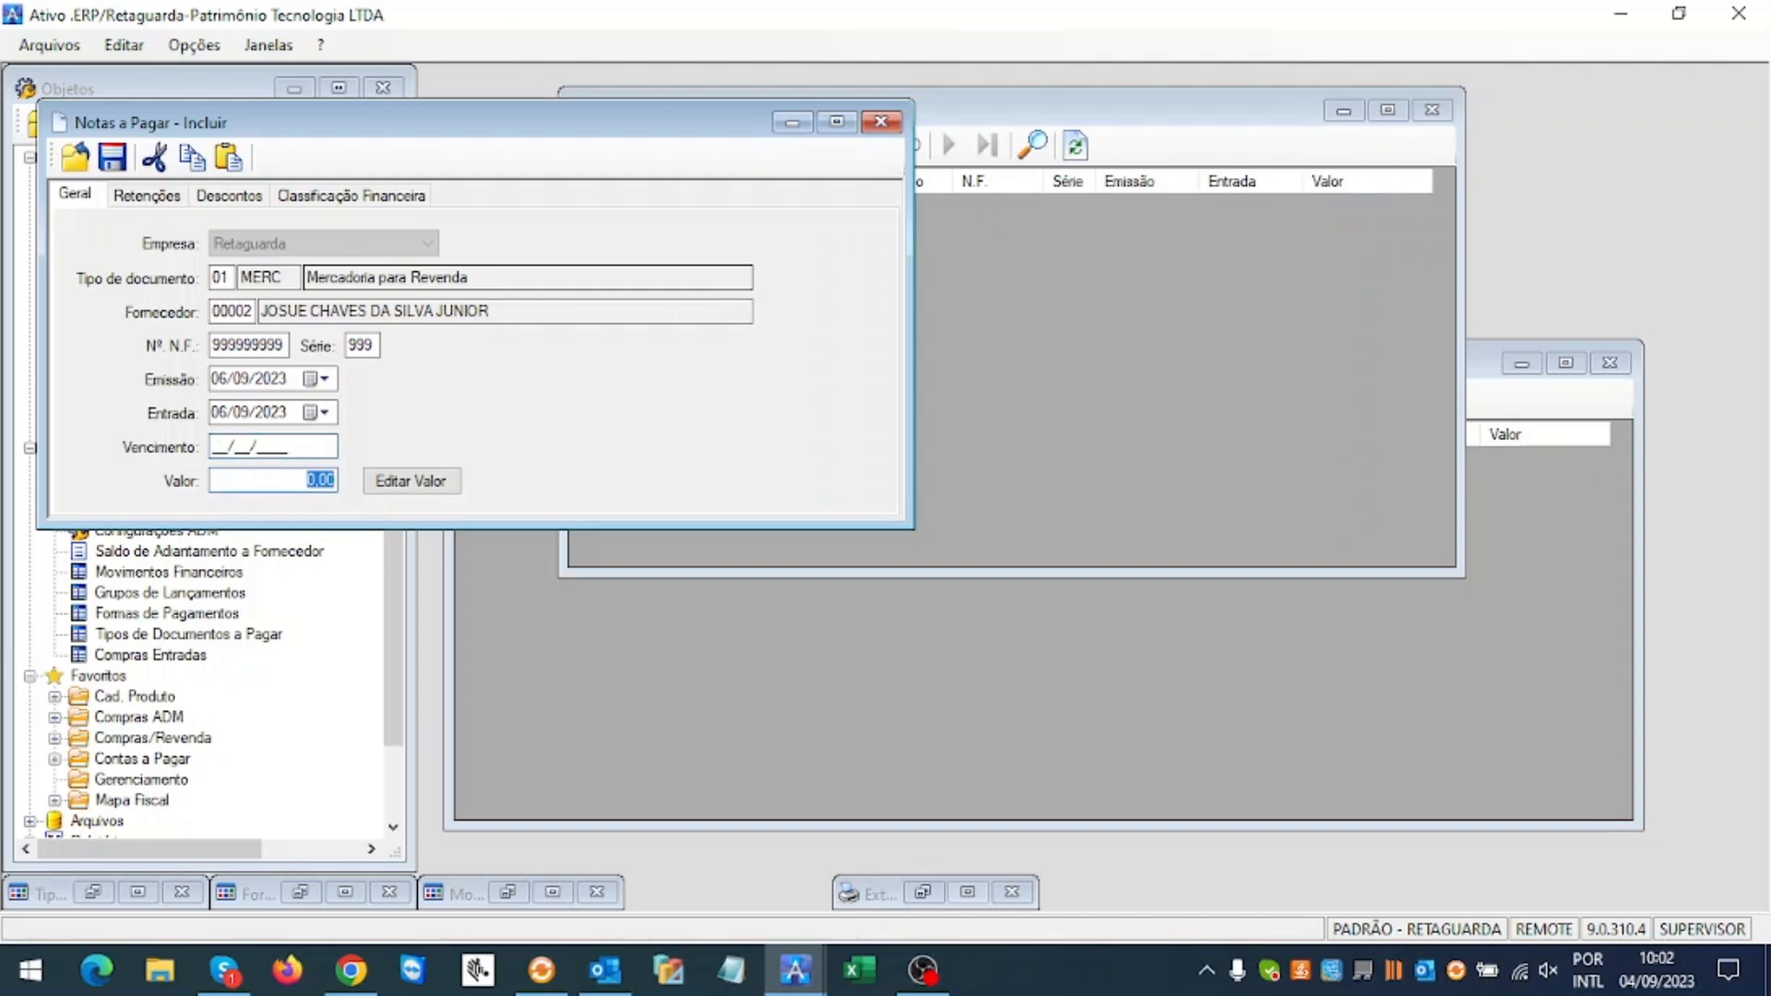
key(Tab)
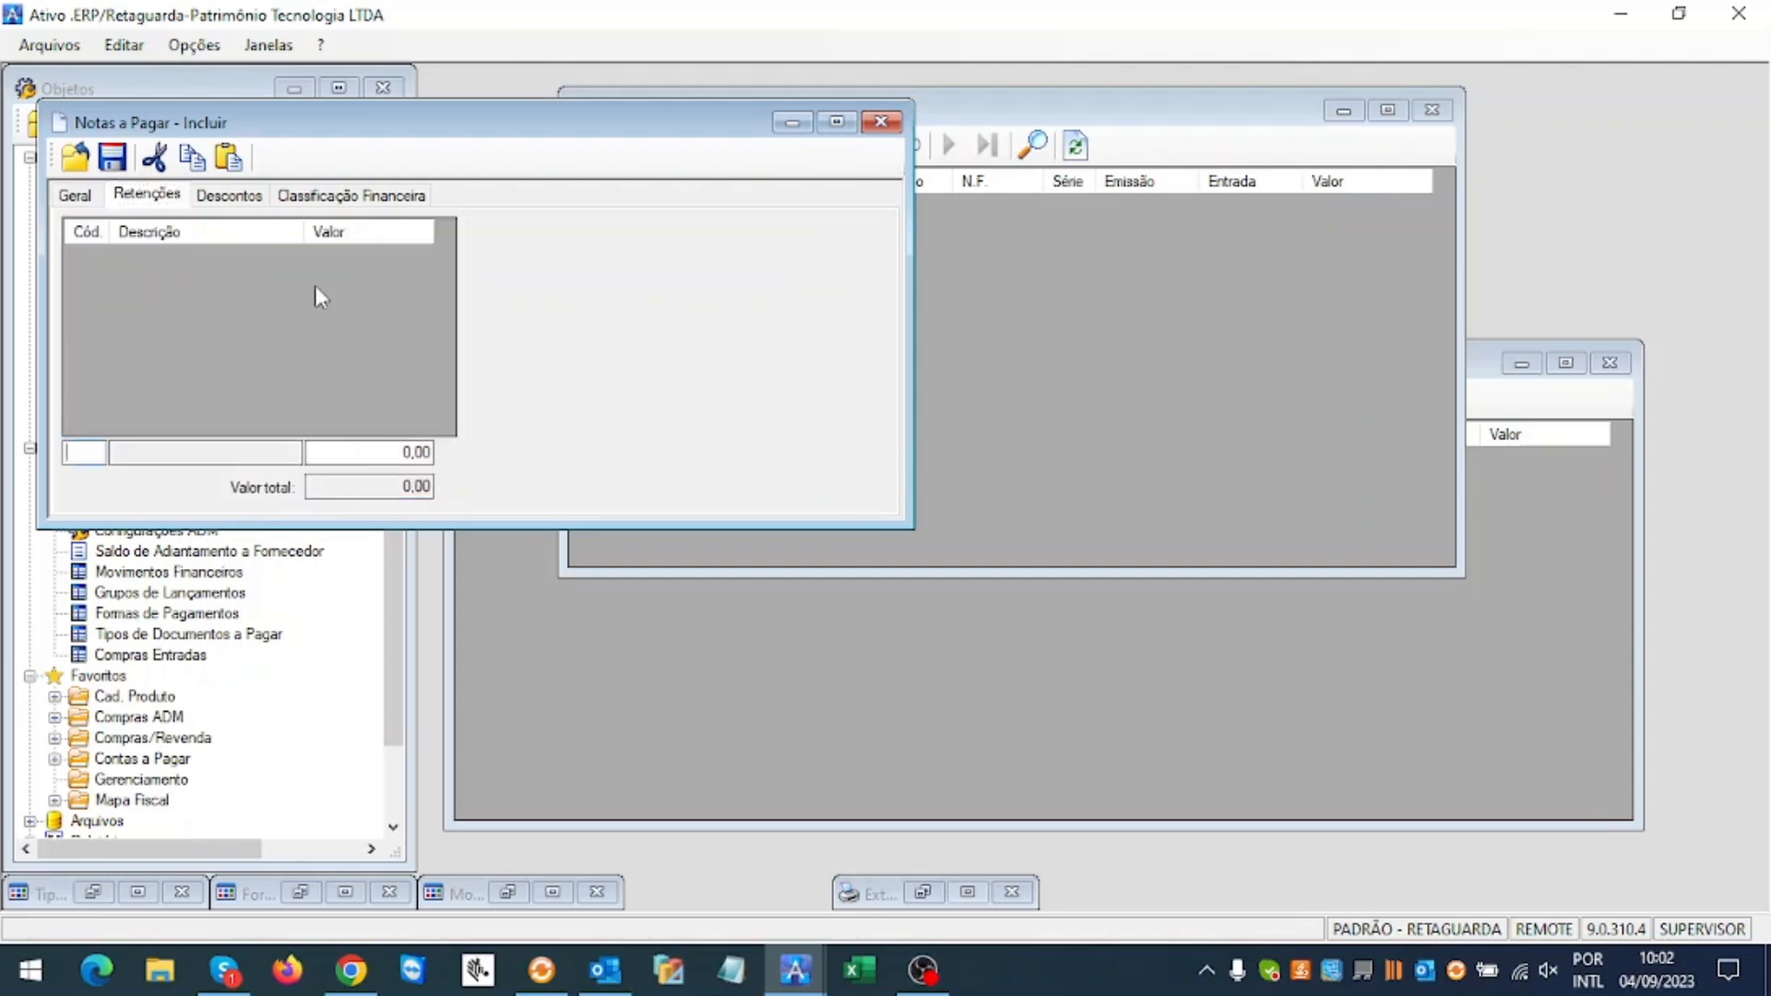
click(78, 196)
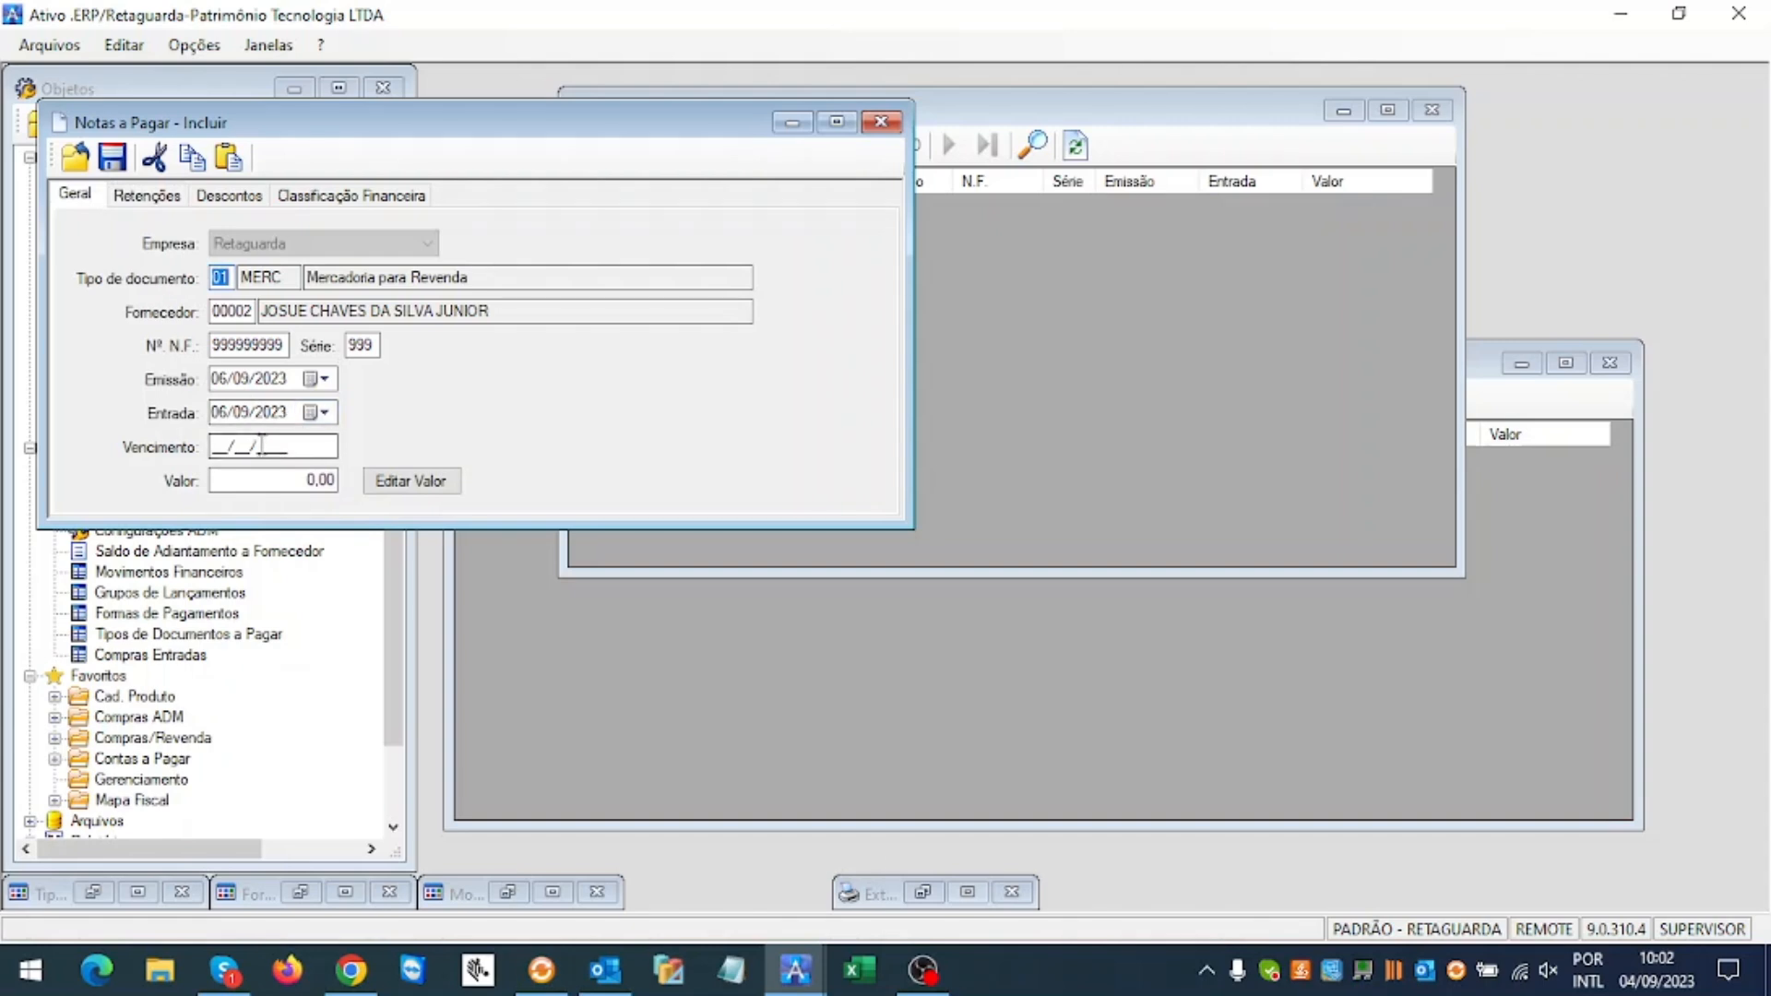
Step: Enter Vencimento 30/09/2023 and Valor 1000 on the invoice's Geral tab
click(215, 446)
text(30/09/2023)
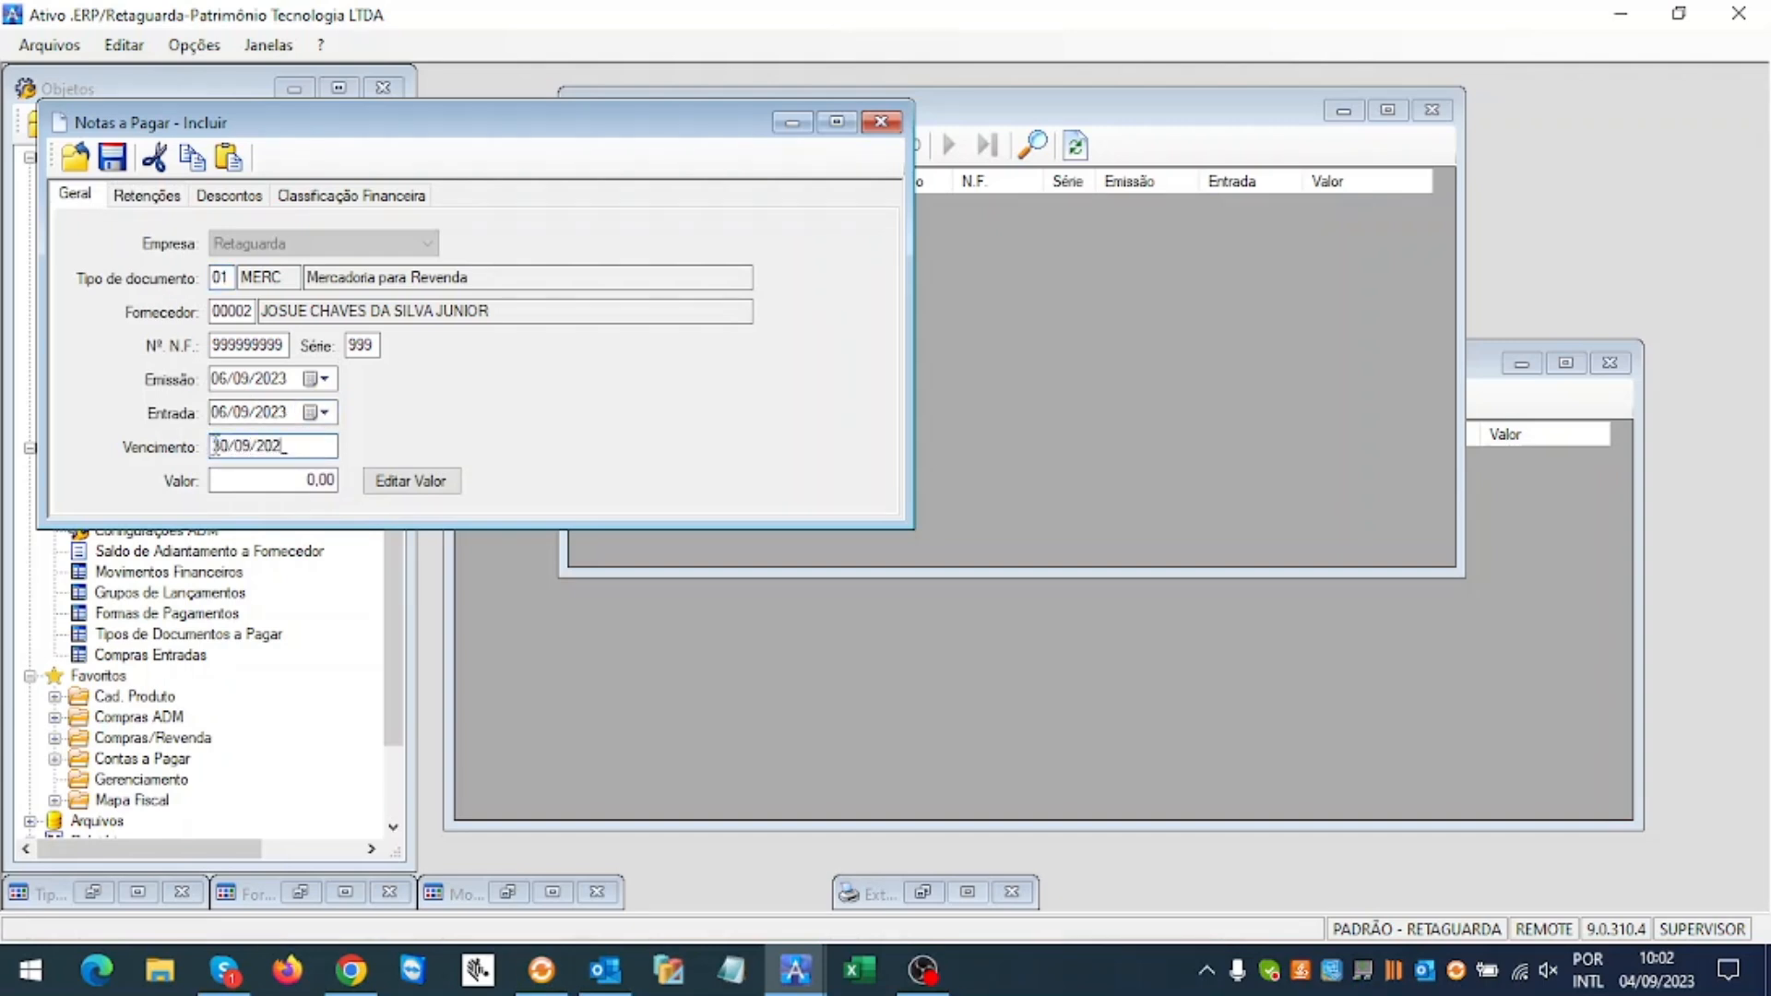
key(Tab)
text(1000)
Step: Save the new payable invoice and bring Contas a Pagar forward
click(112, 159)
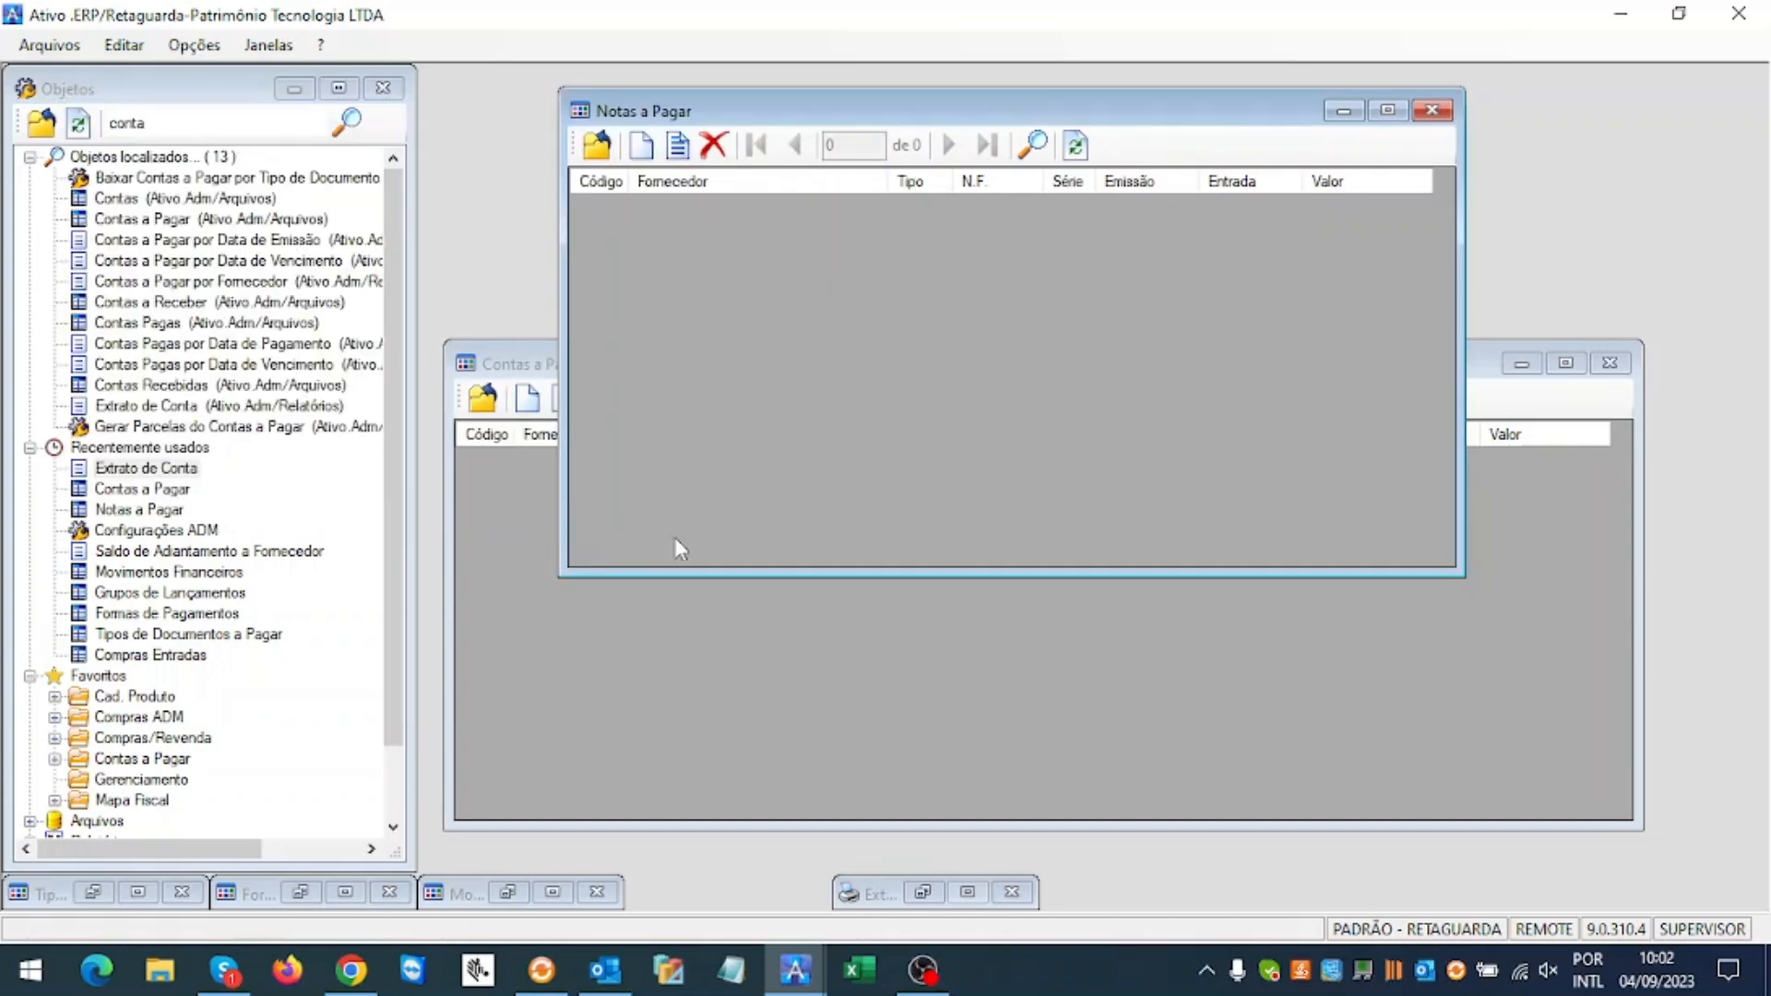
click(730, 581)
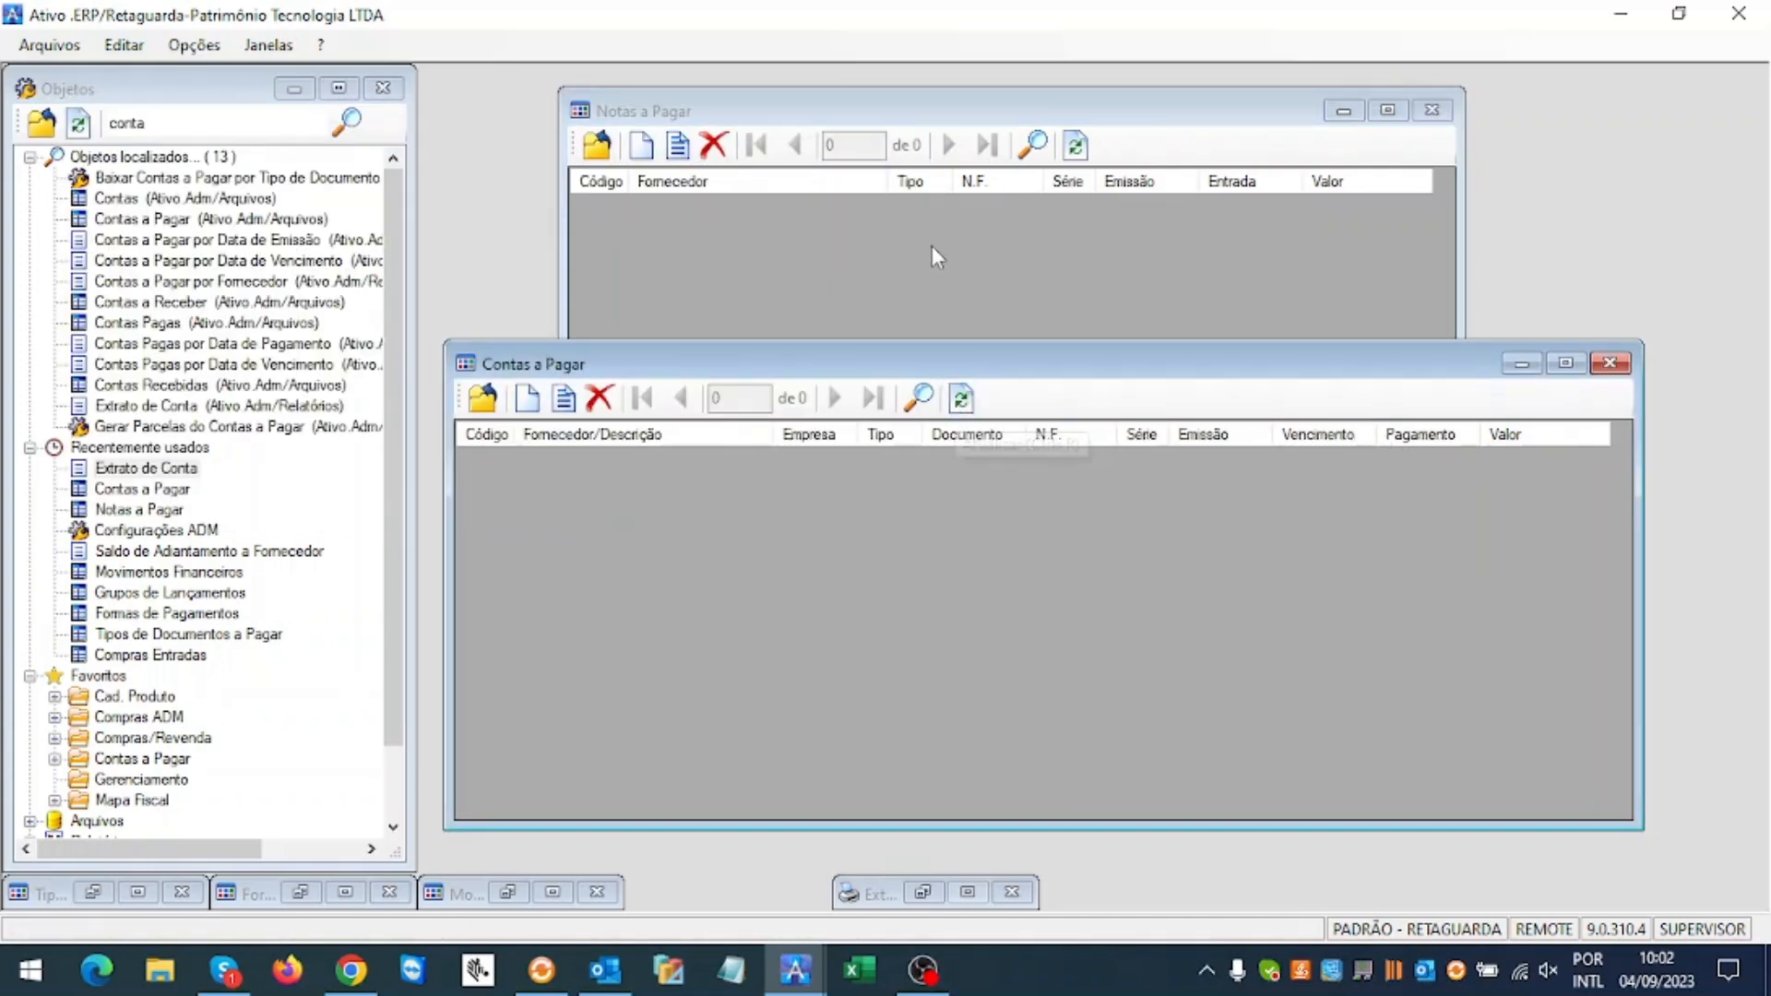
click(894, 252)
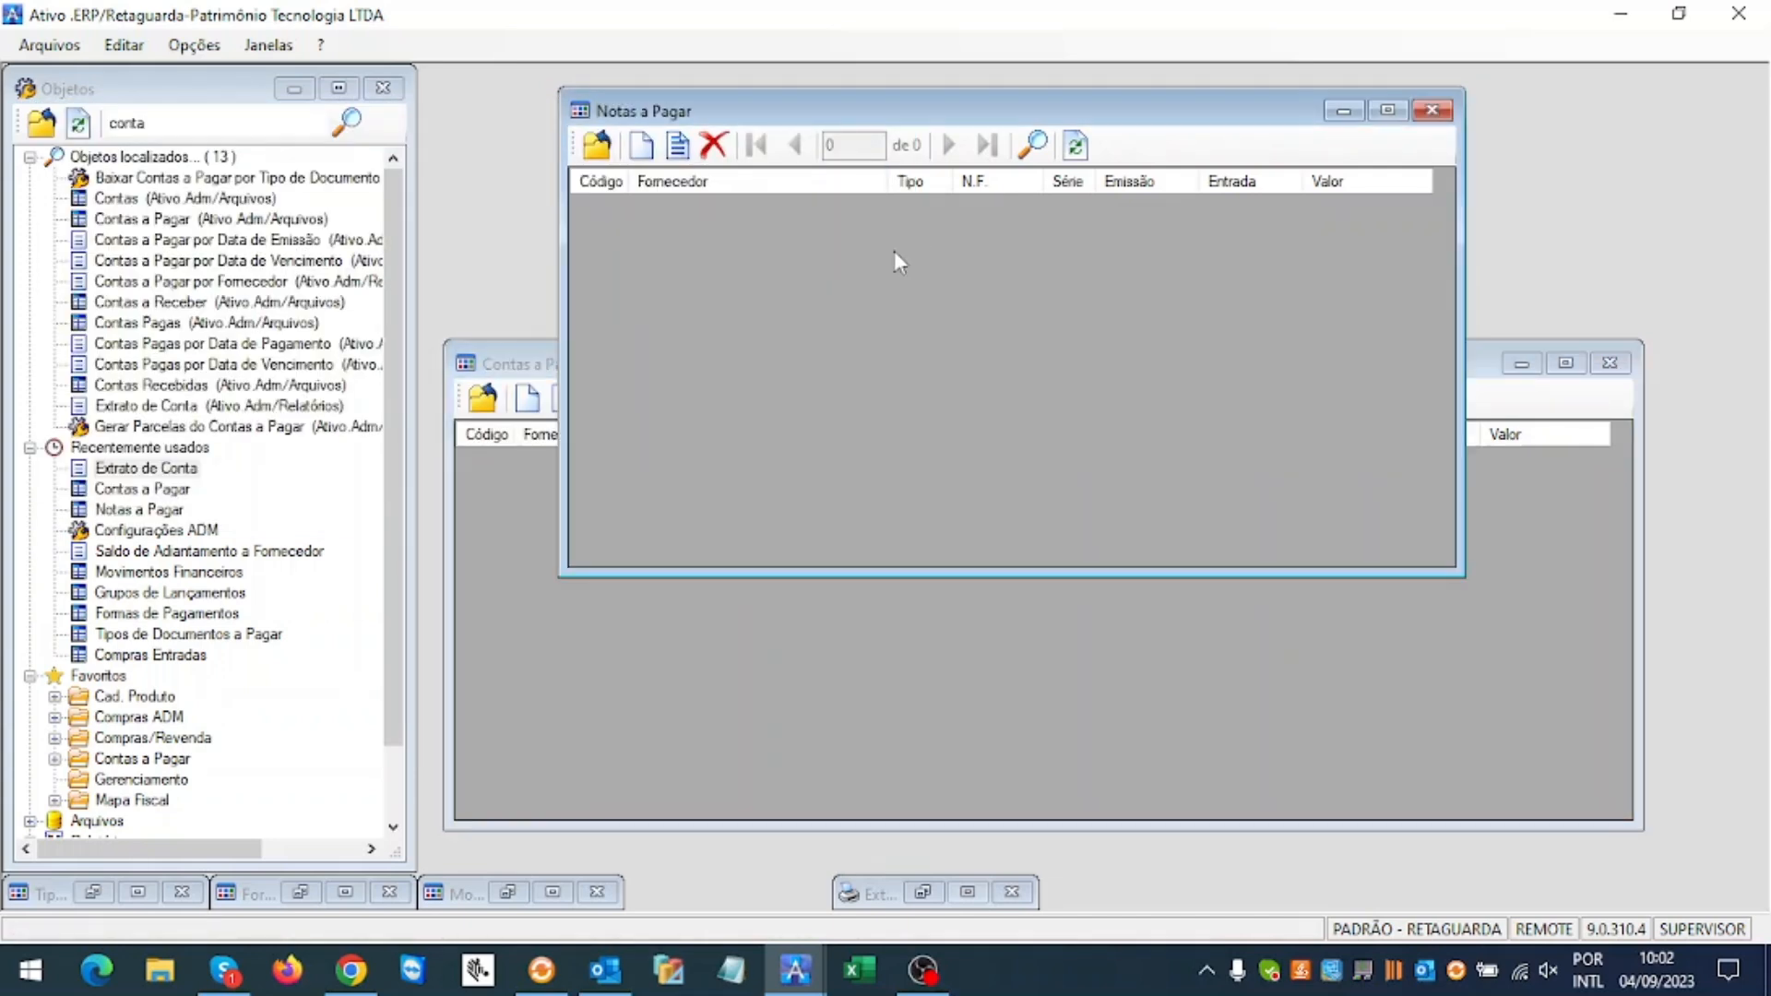
click(540, 531)
Step: Search the supplier's payable titles by Fornecedor/Documento and select MERC title 999999999
click(918, 398)
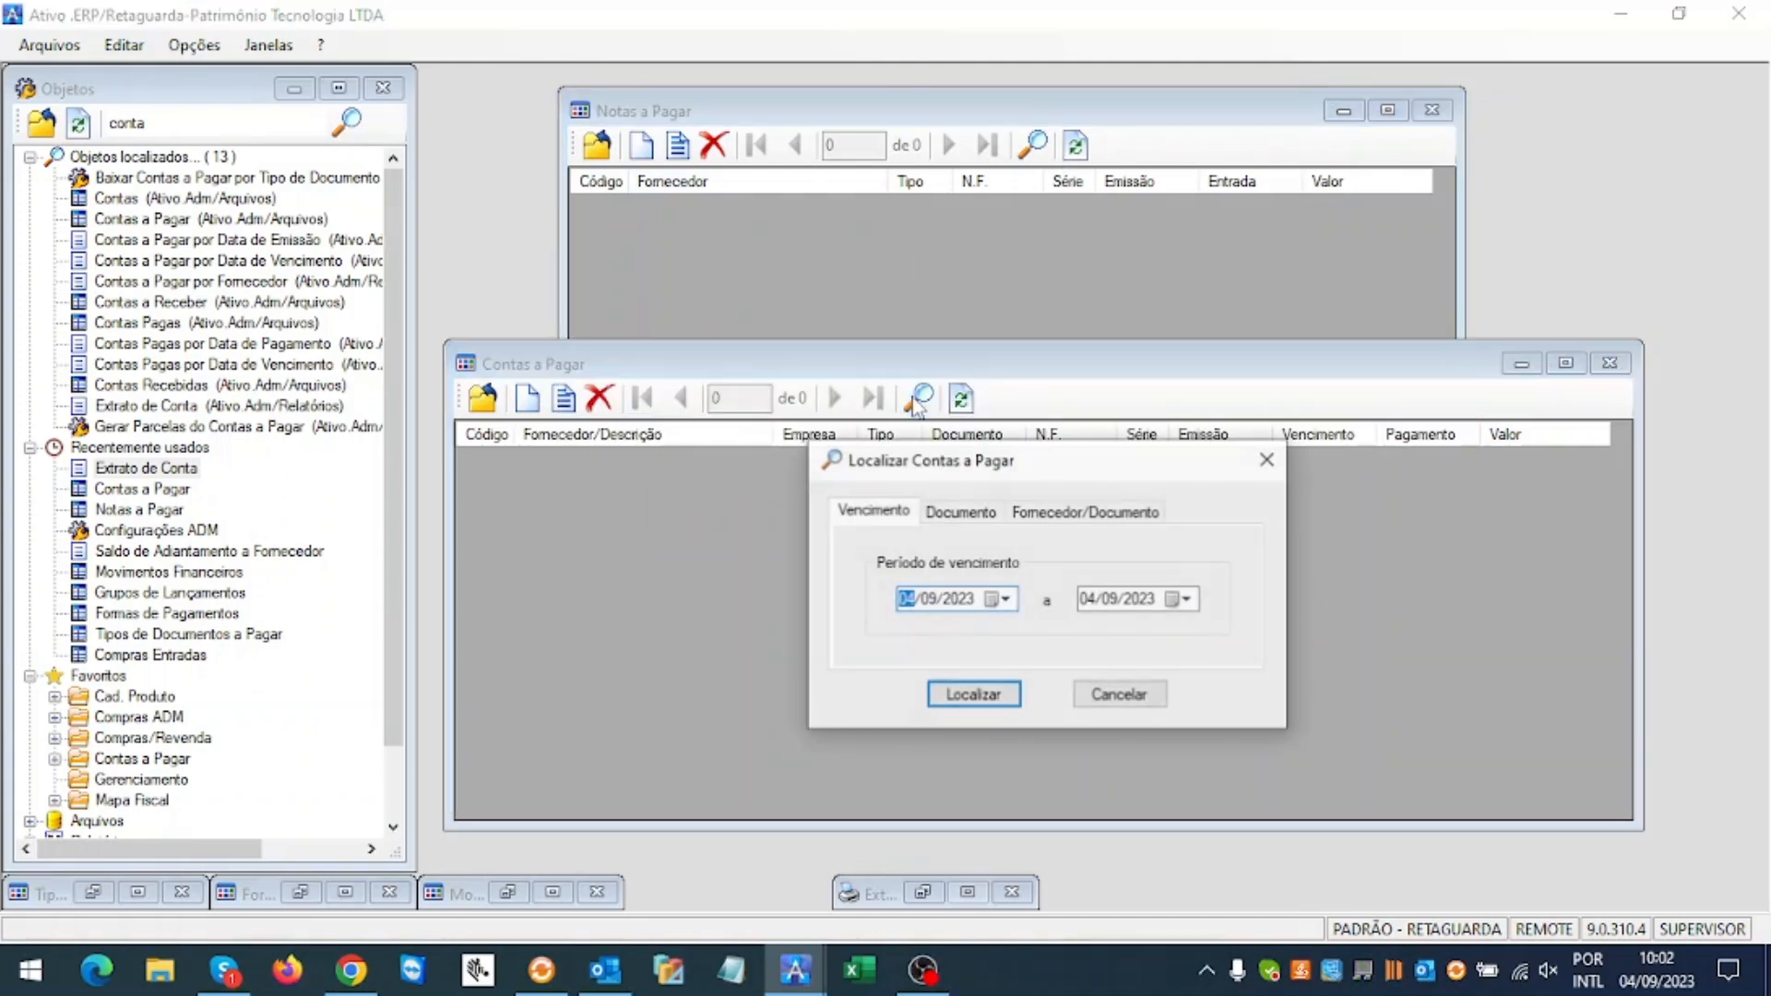
click(1056, 513)
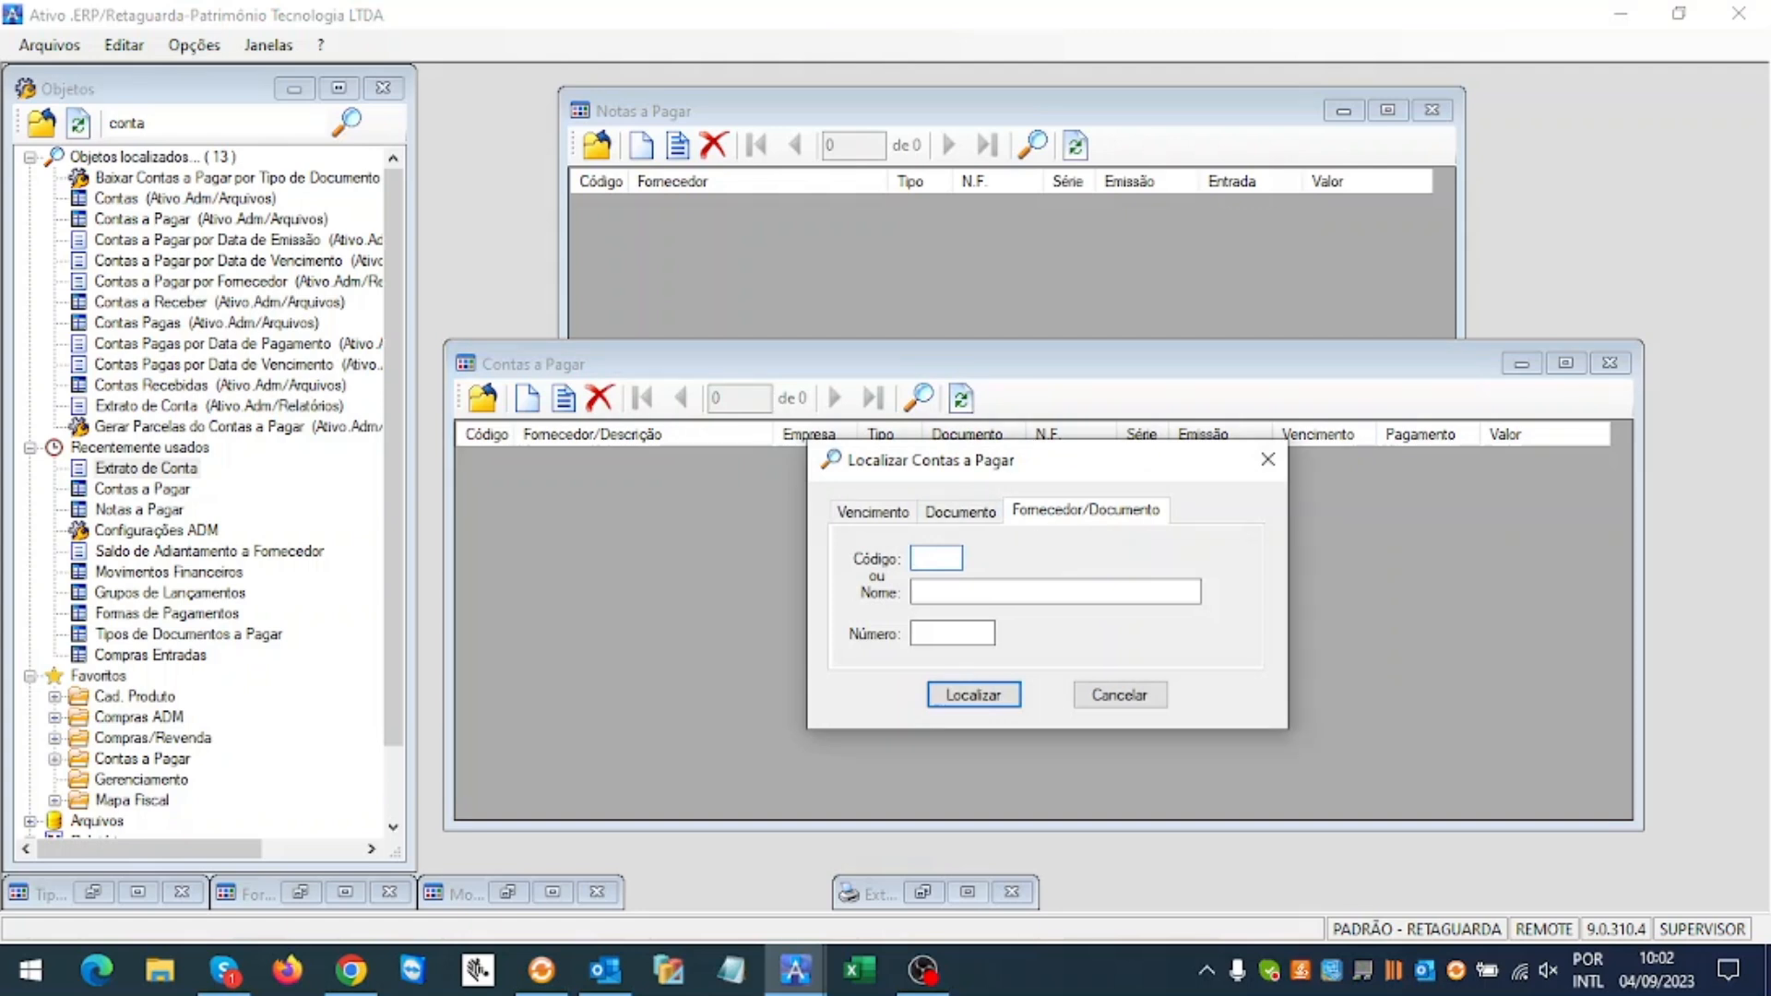
key(Return)
click(1007, 522)
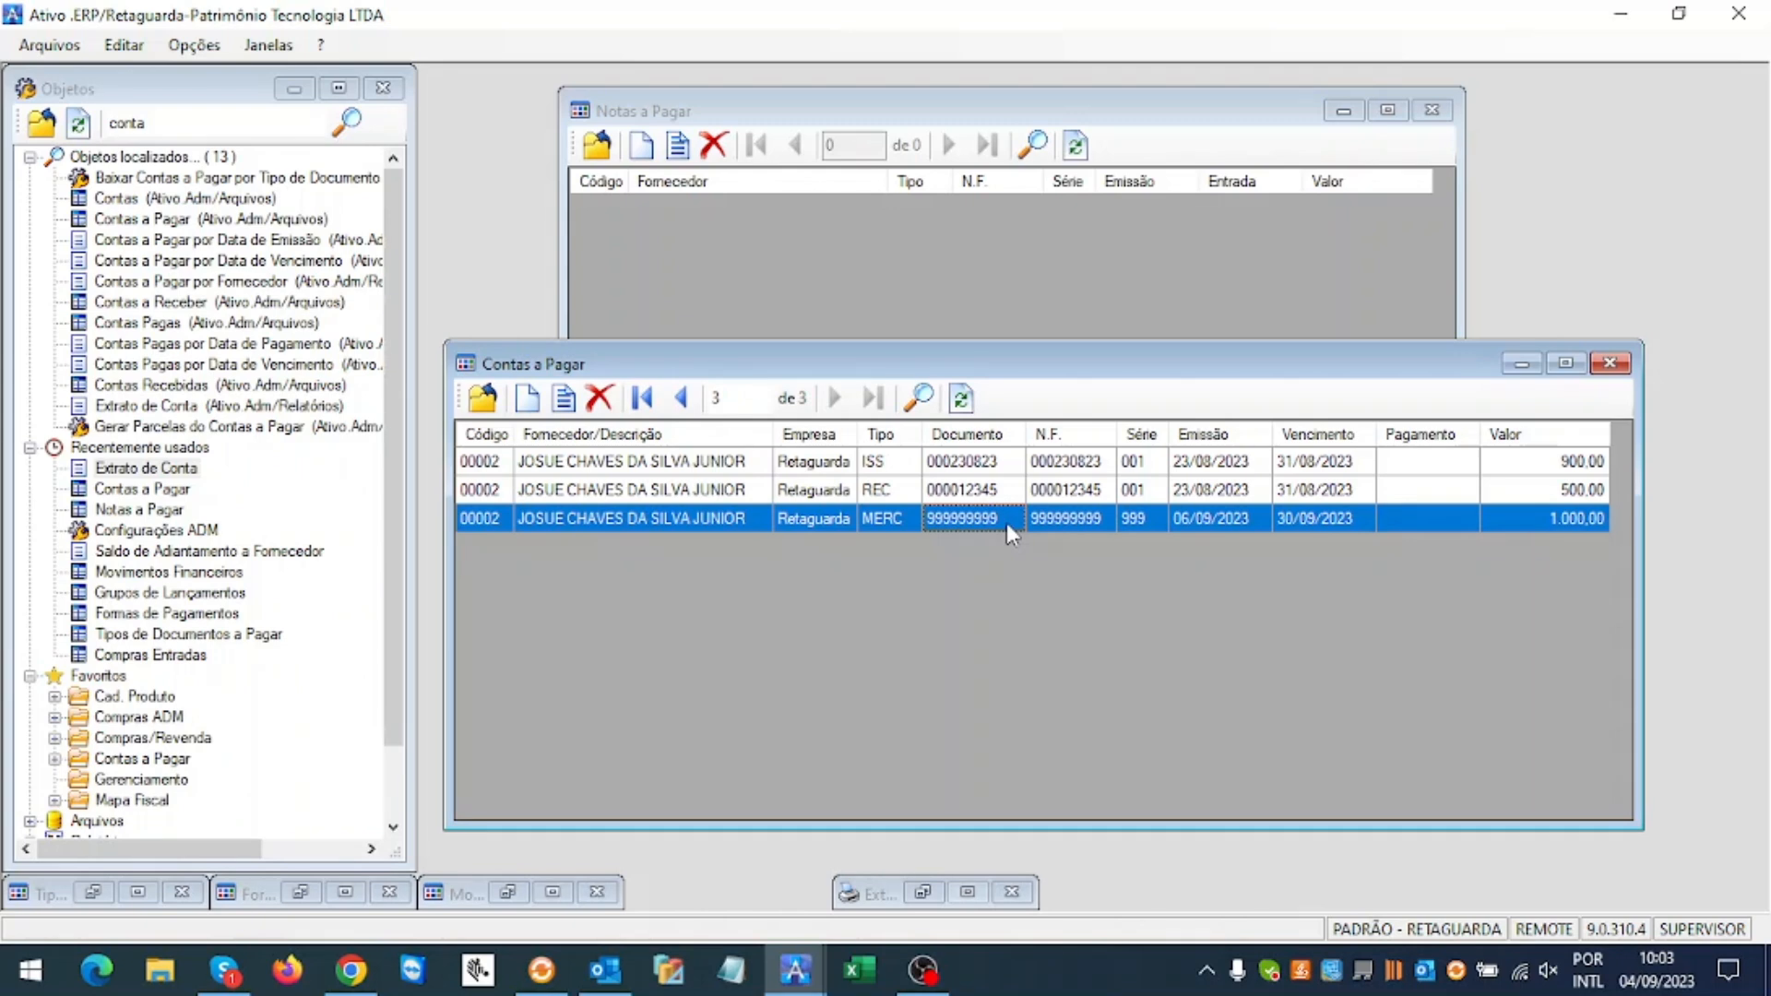
Step: Open Baixar... for title 999999999, showing 2.000,00 in supplier advances
right_click(1007, 524)
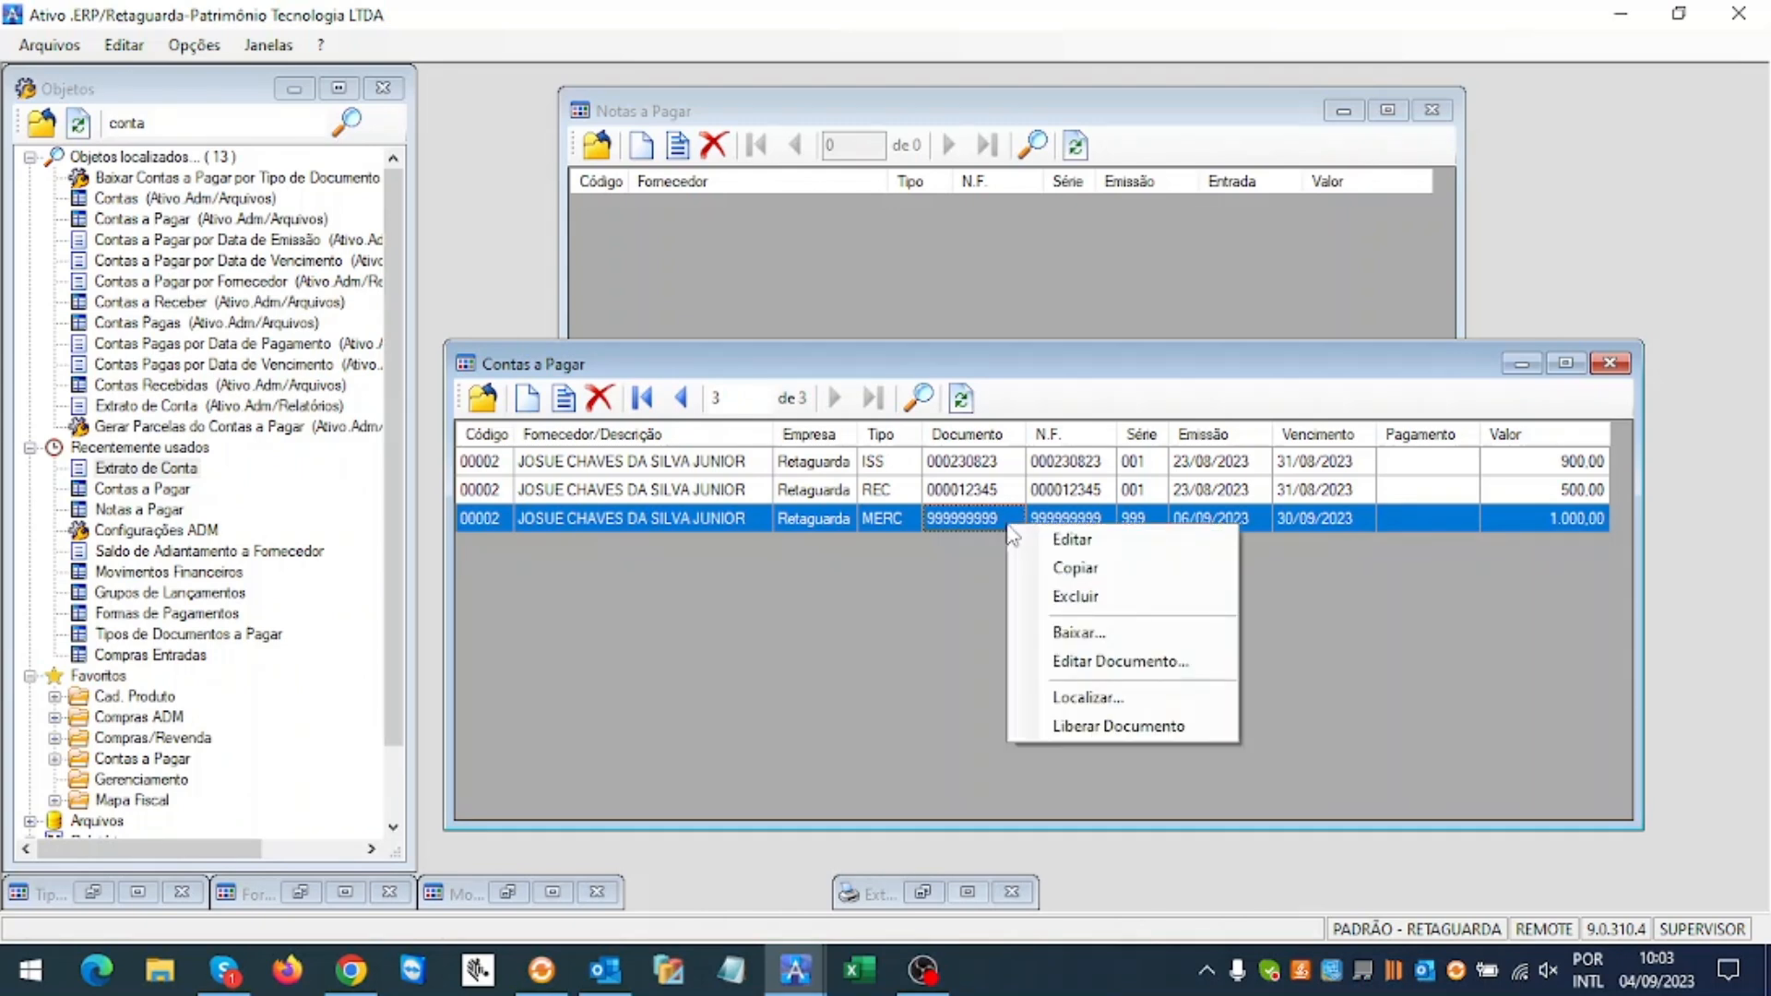
click(1070, 635)
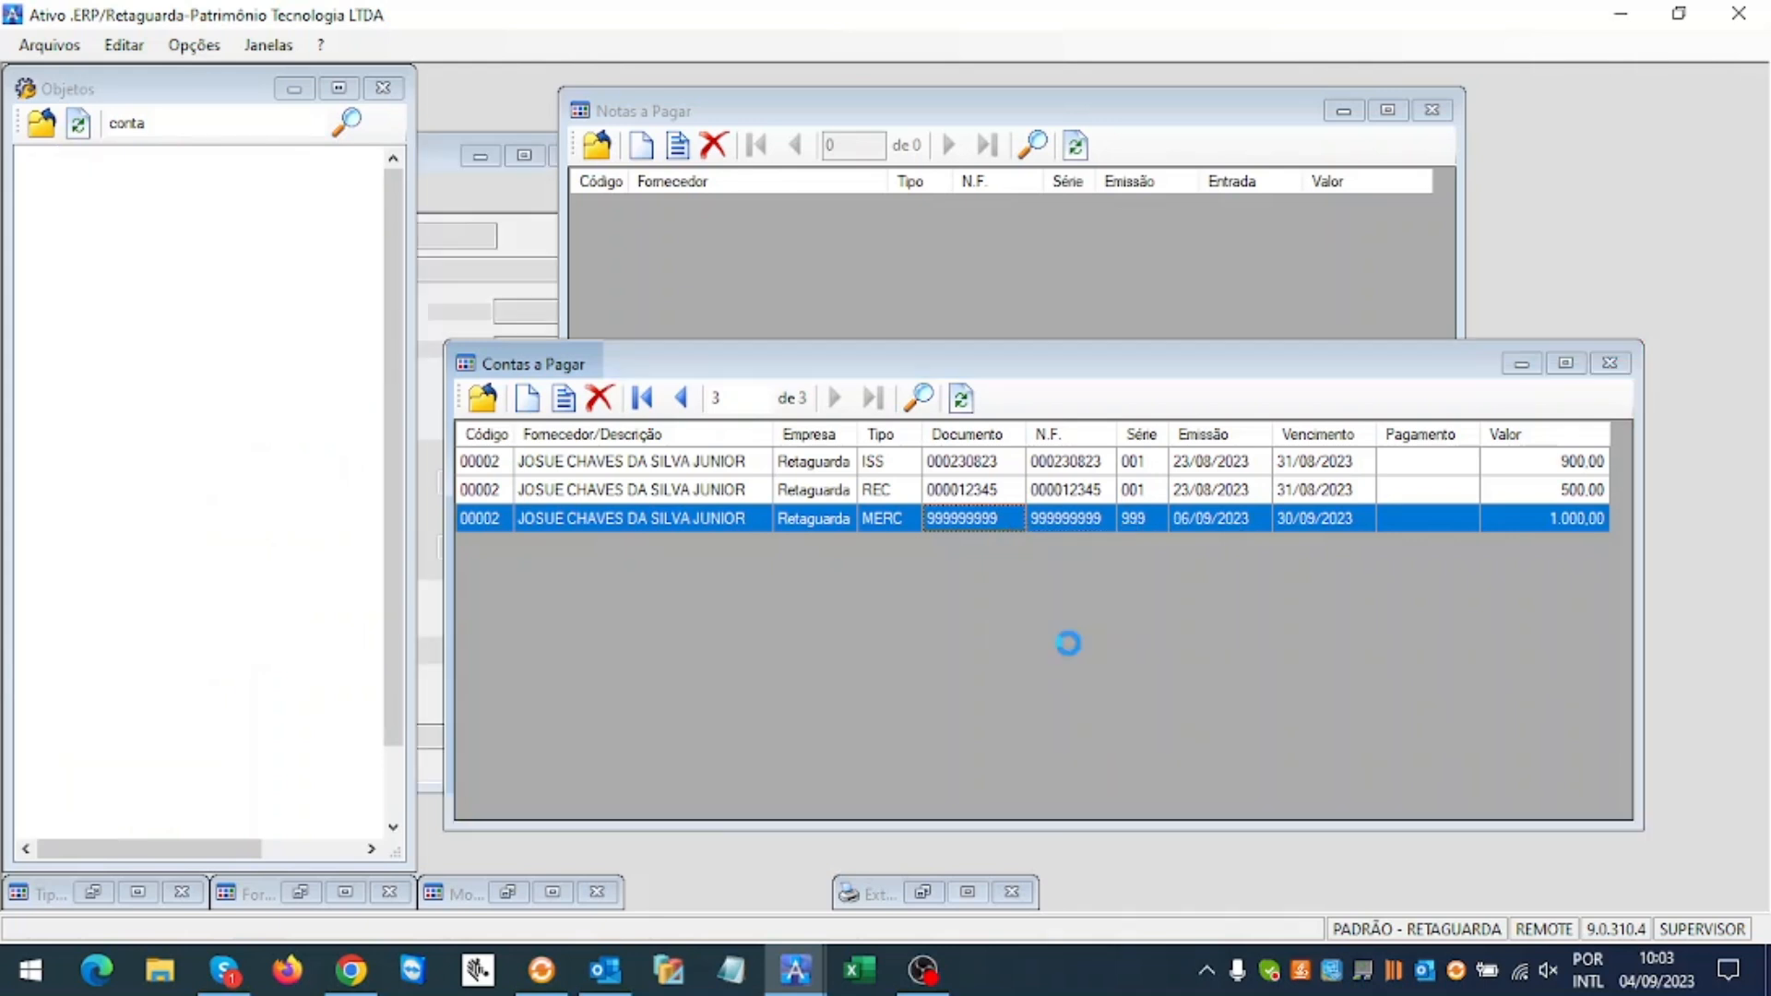
key(shift+Tab)
key(shift+Tab)
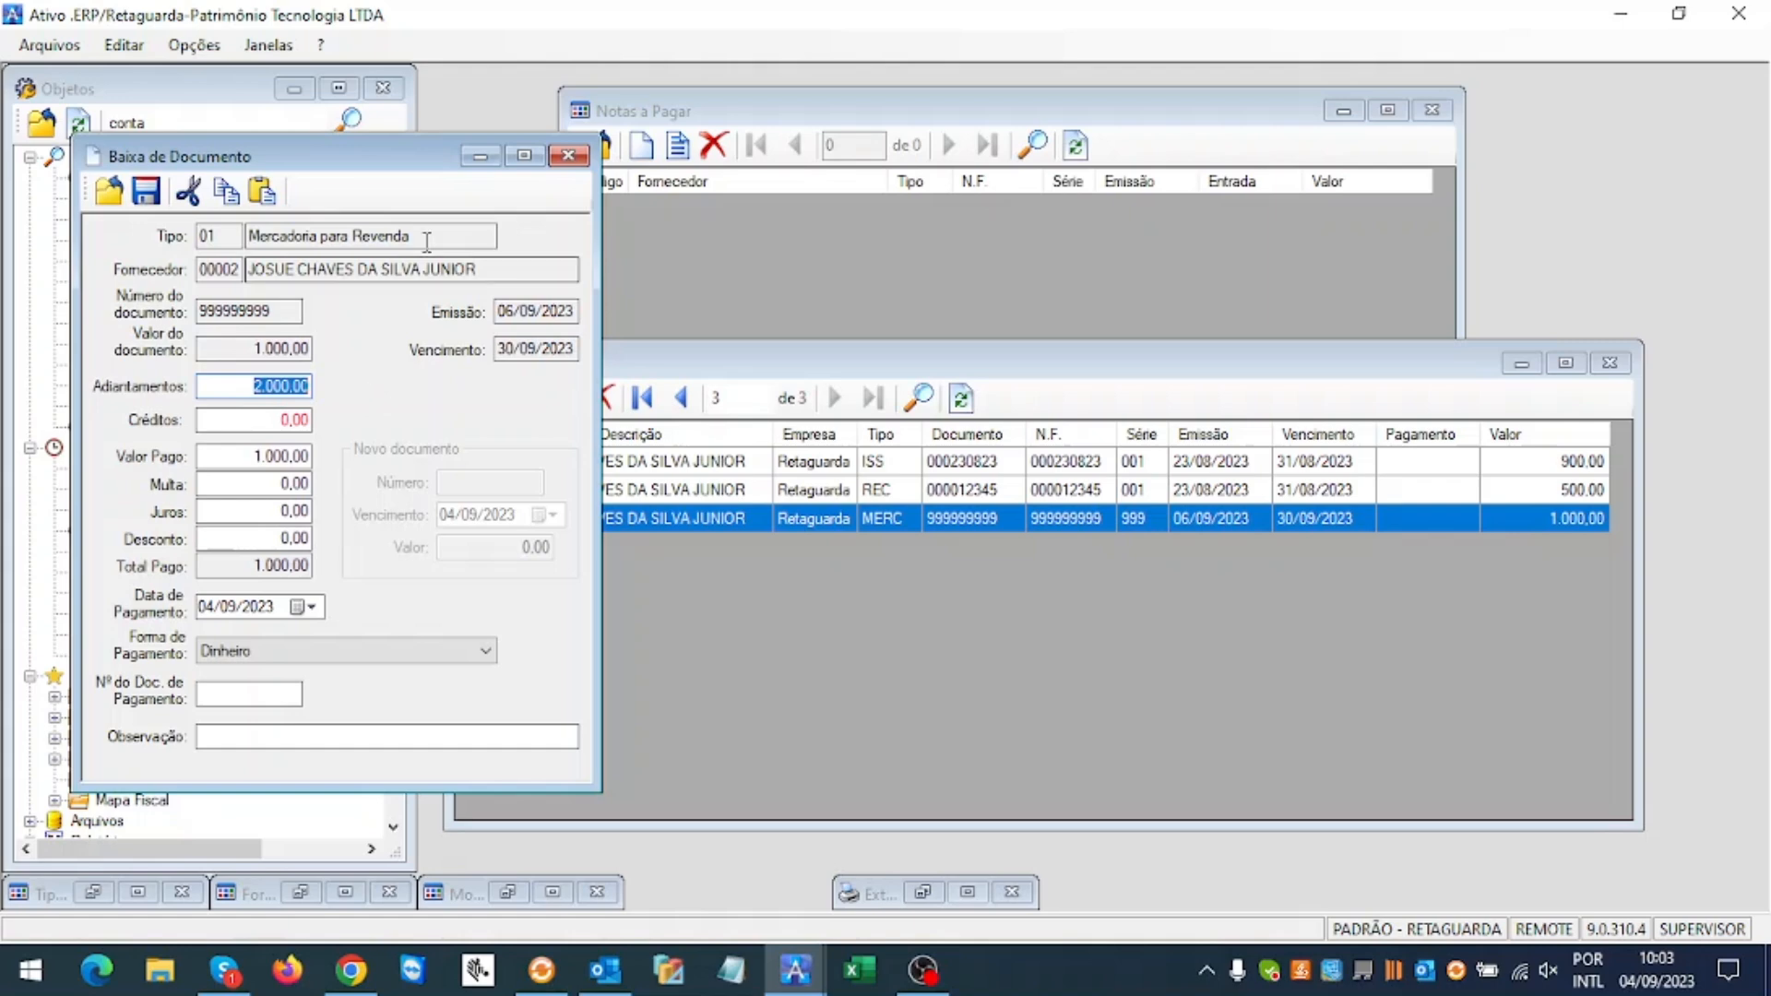
Step: Choose Baixa Adiant. Fornecedor as the settlement's Forma de Pagamento
drag(399, 169, 1433, 150)
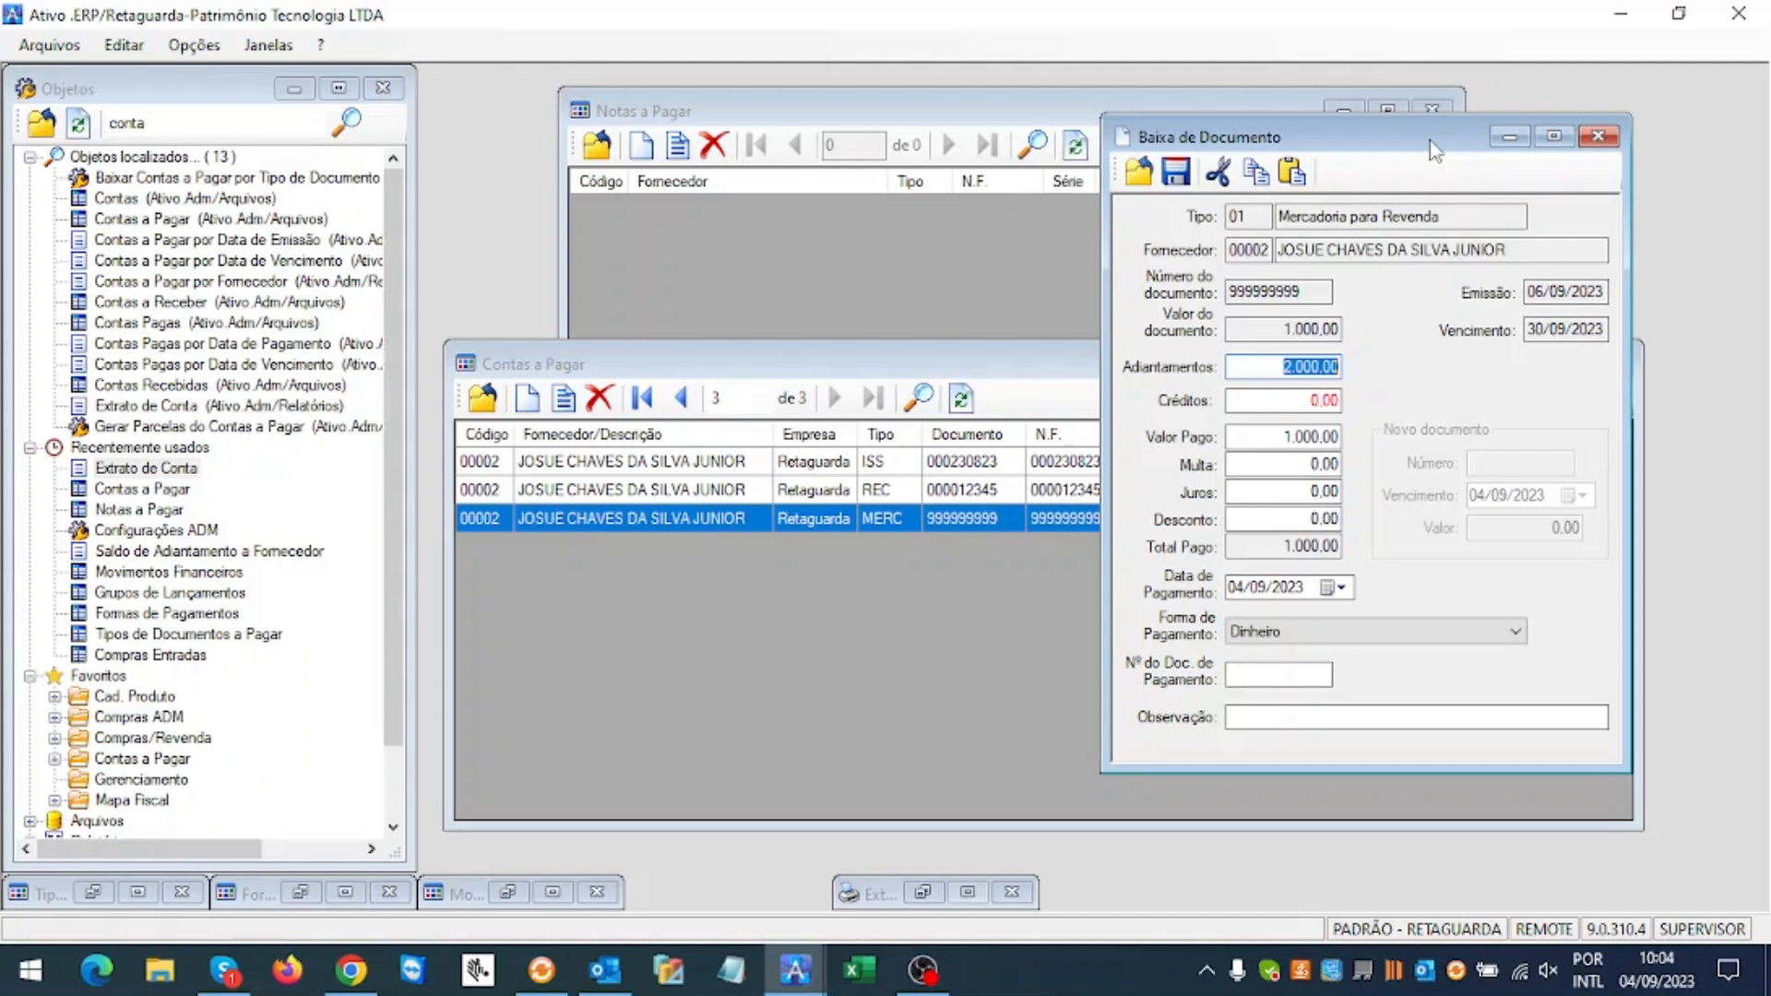
click(1461, 634)
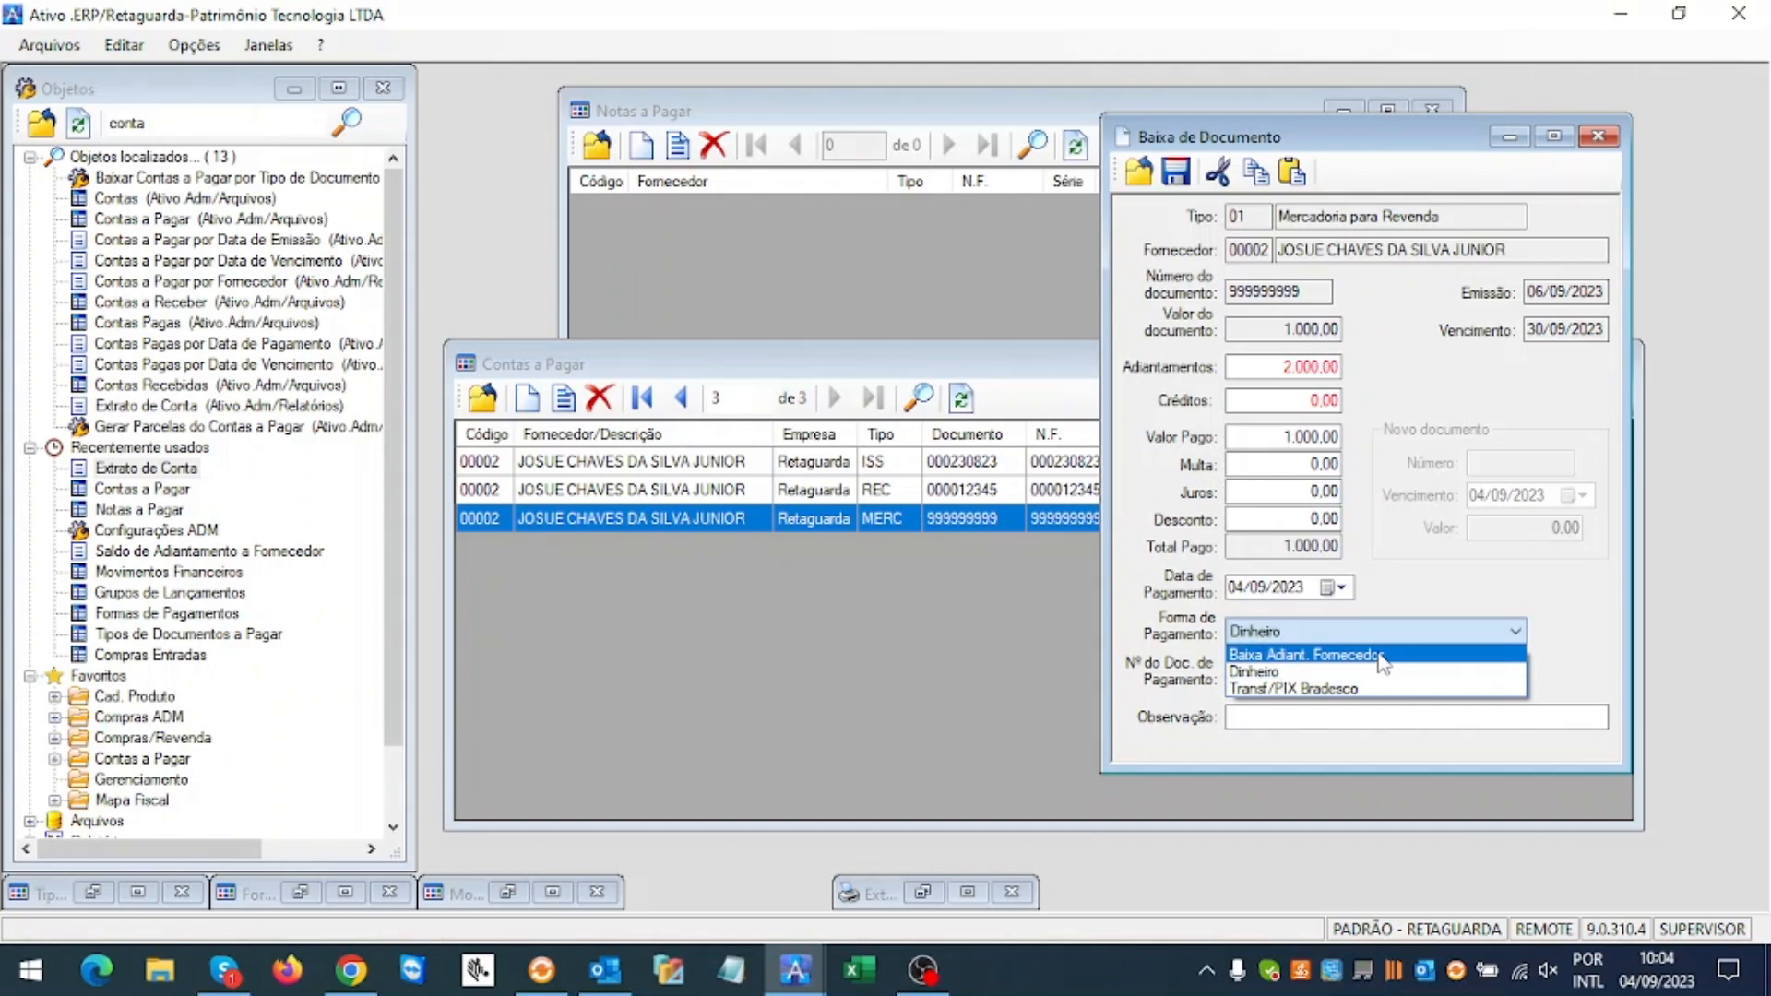
click(1380, 656)
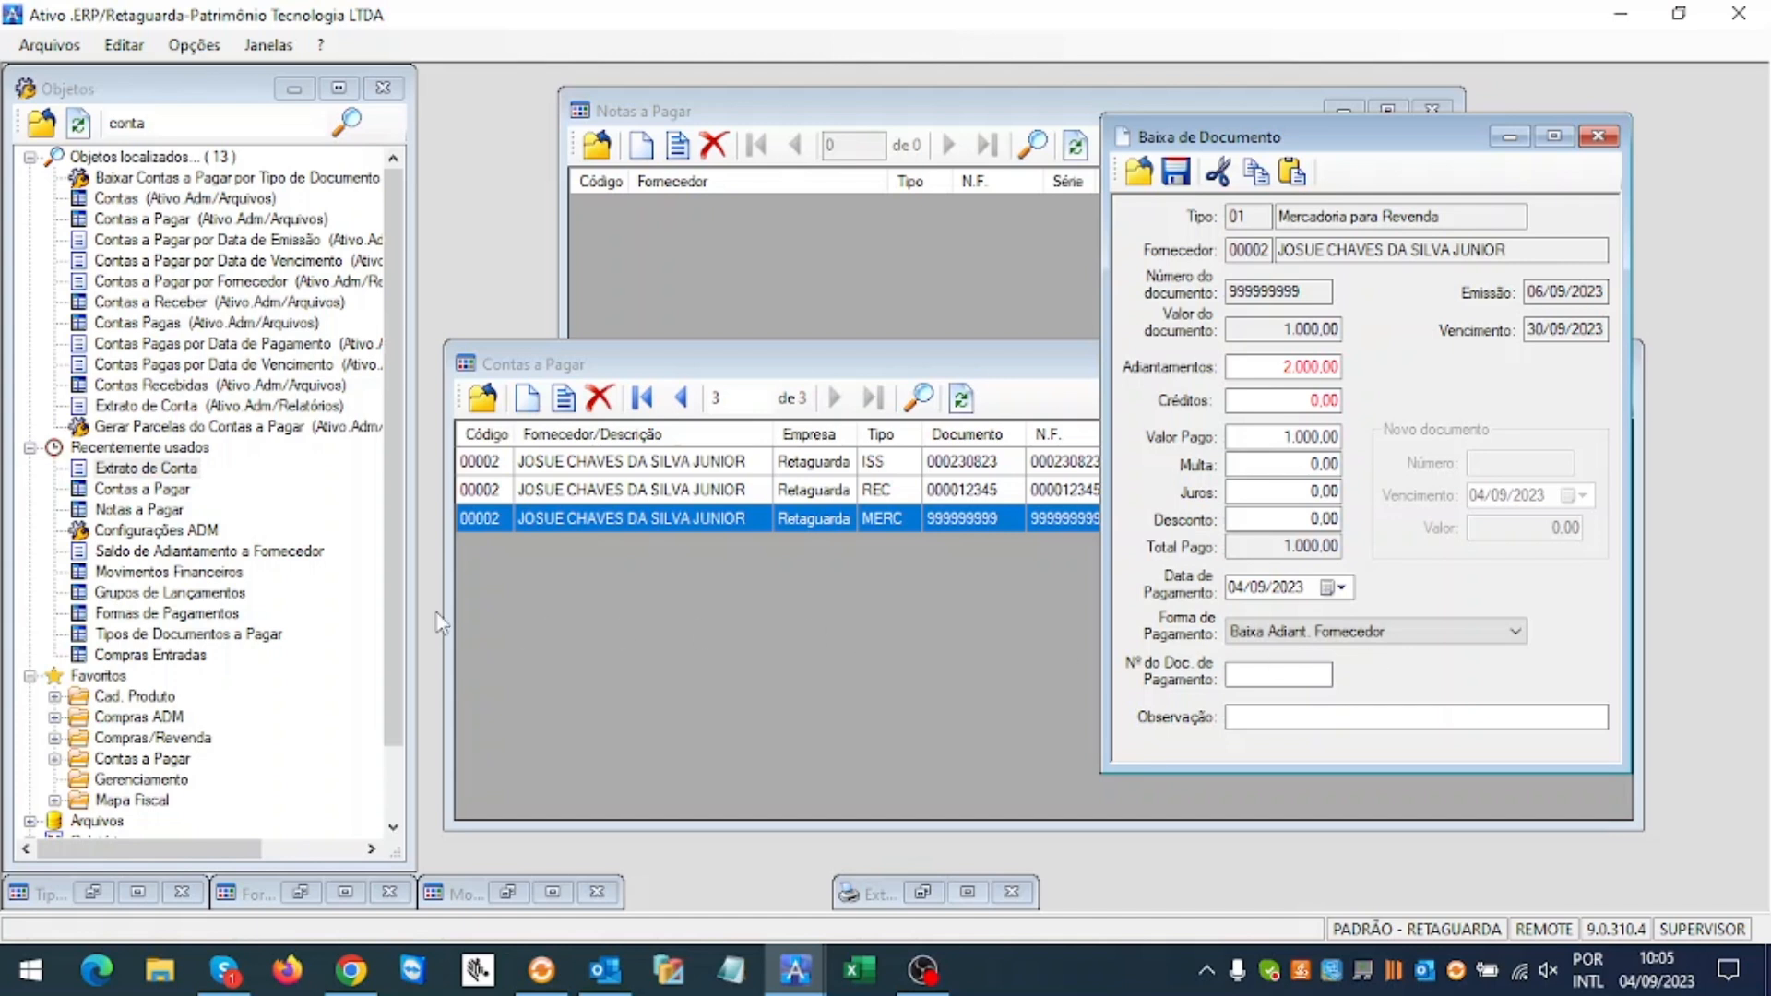
Step: Set payment method 98 Baixa Adiant. Fornecedor's posting account to <Nenhuma> and close the list
click(301, 892)
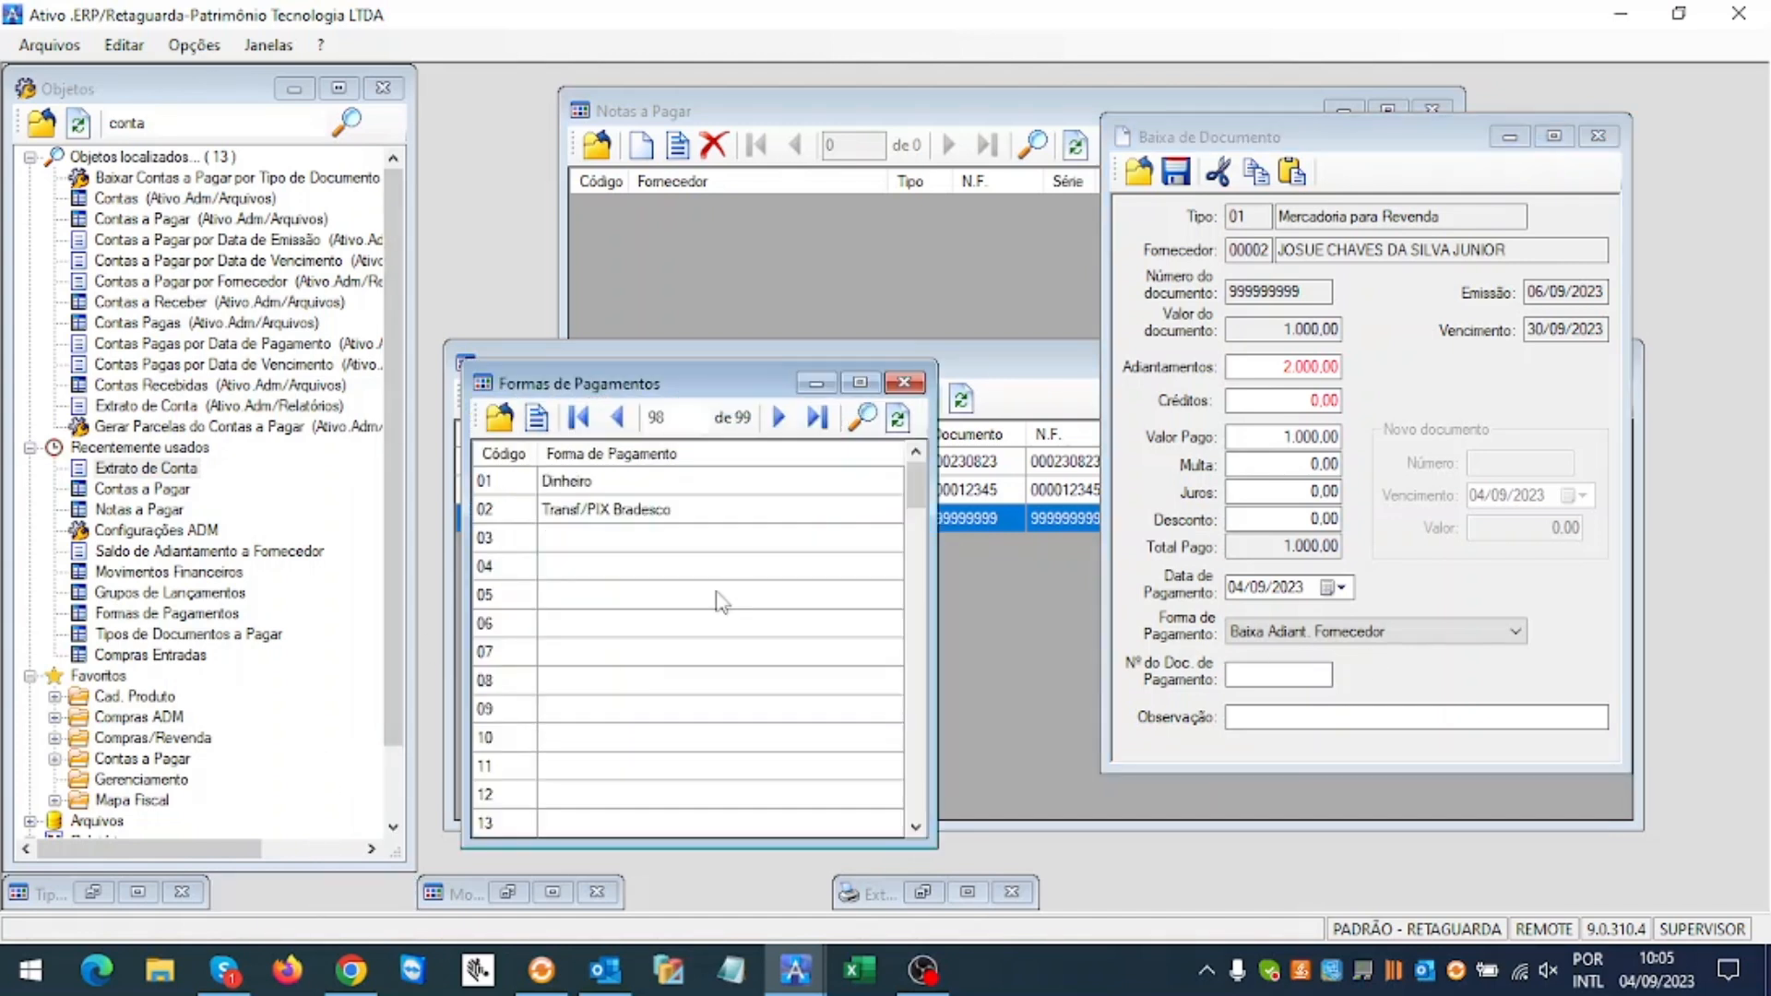
drag(916, 512, 917, 798)
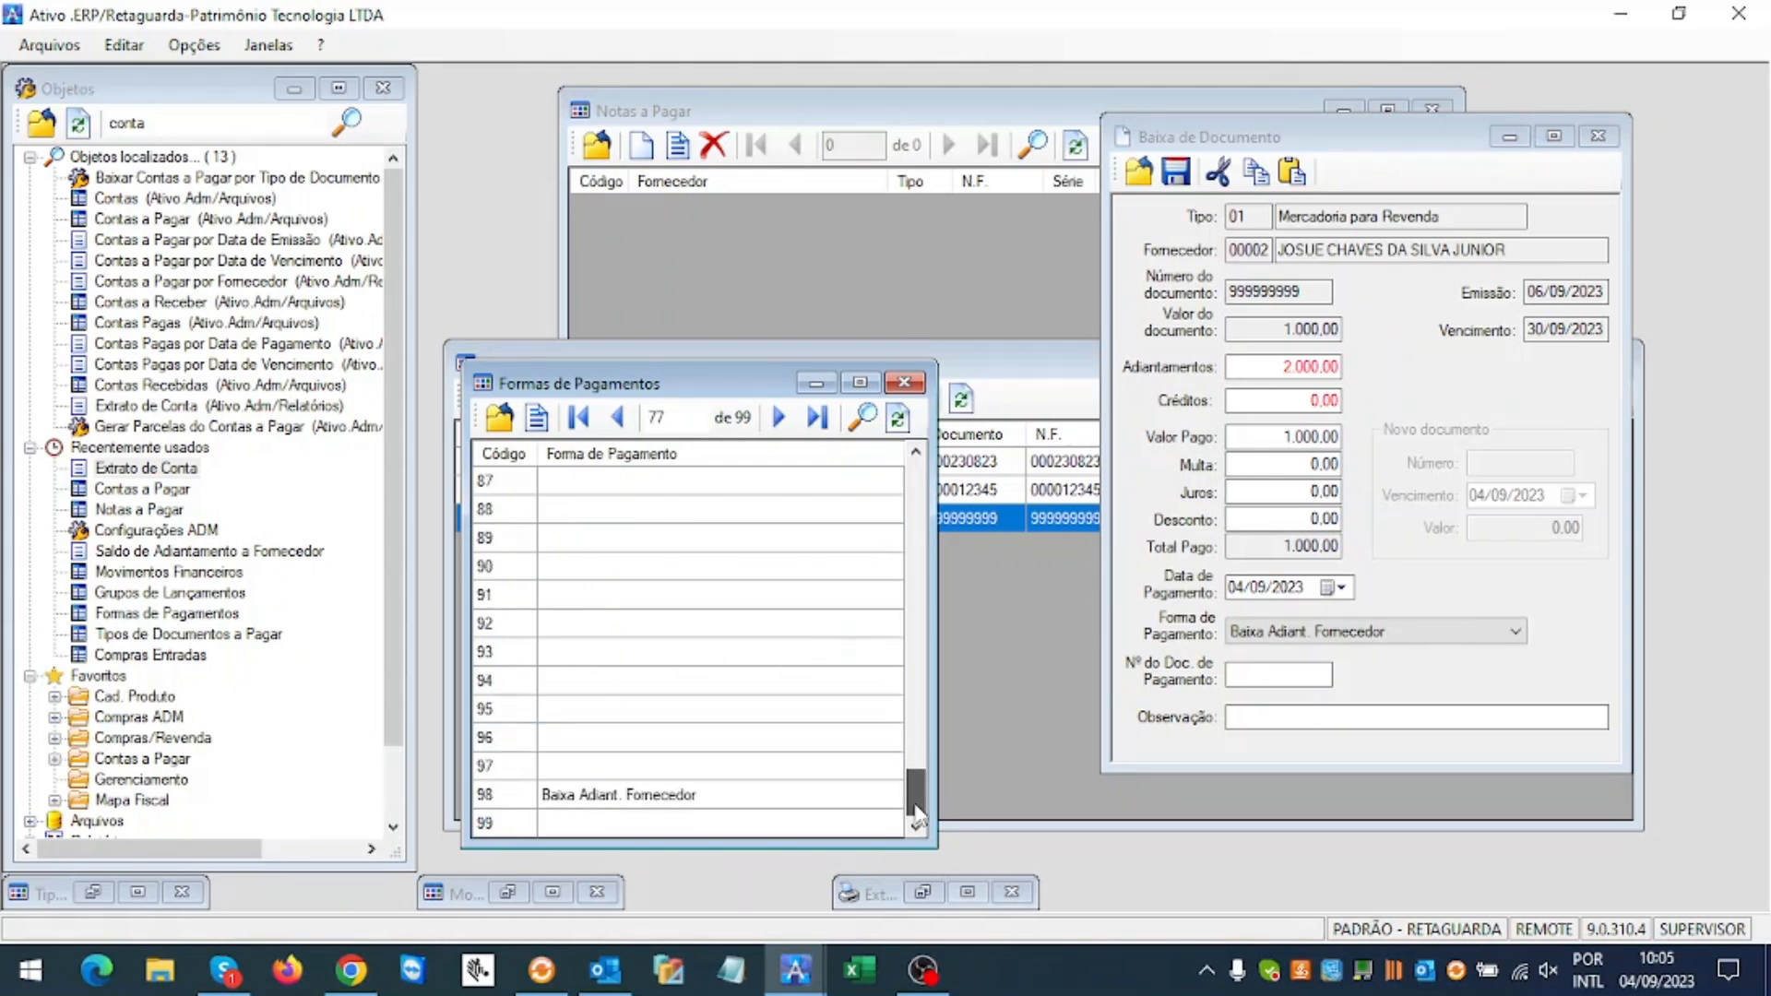
double_click(837, 801)
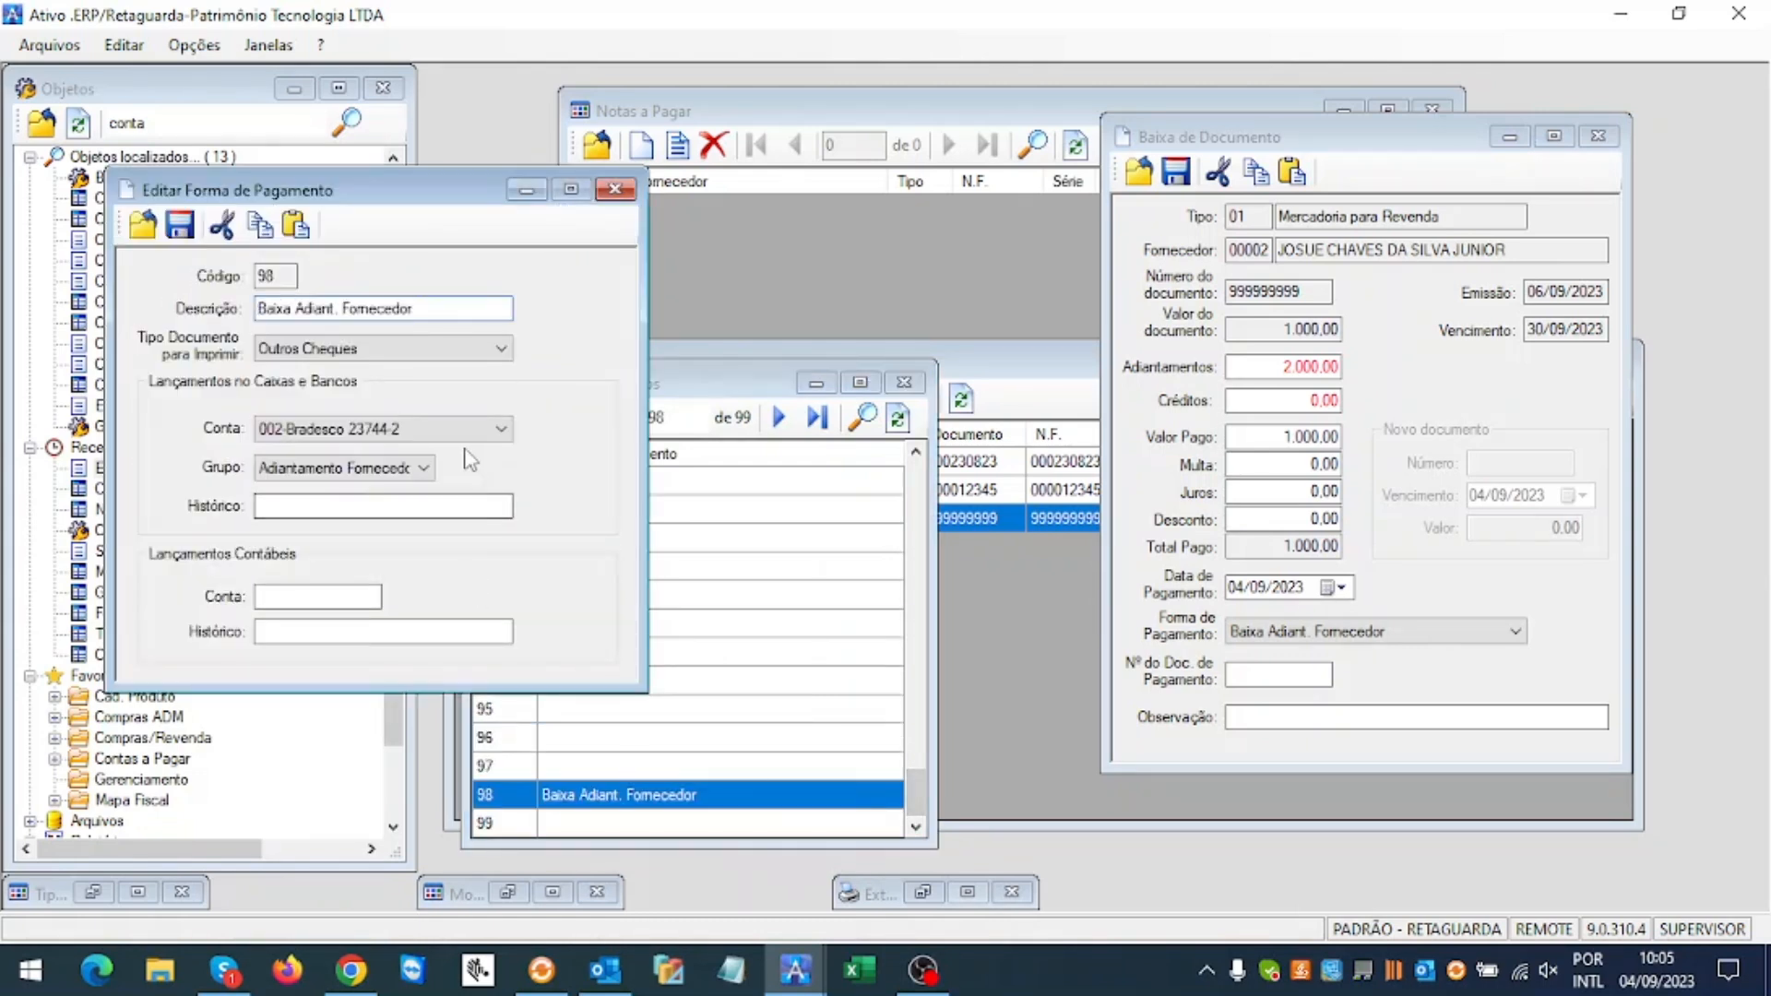
click(447, 432)
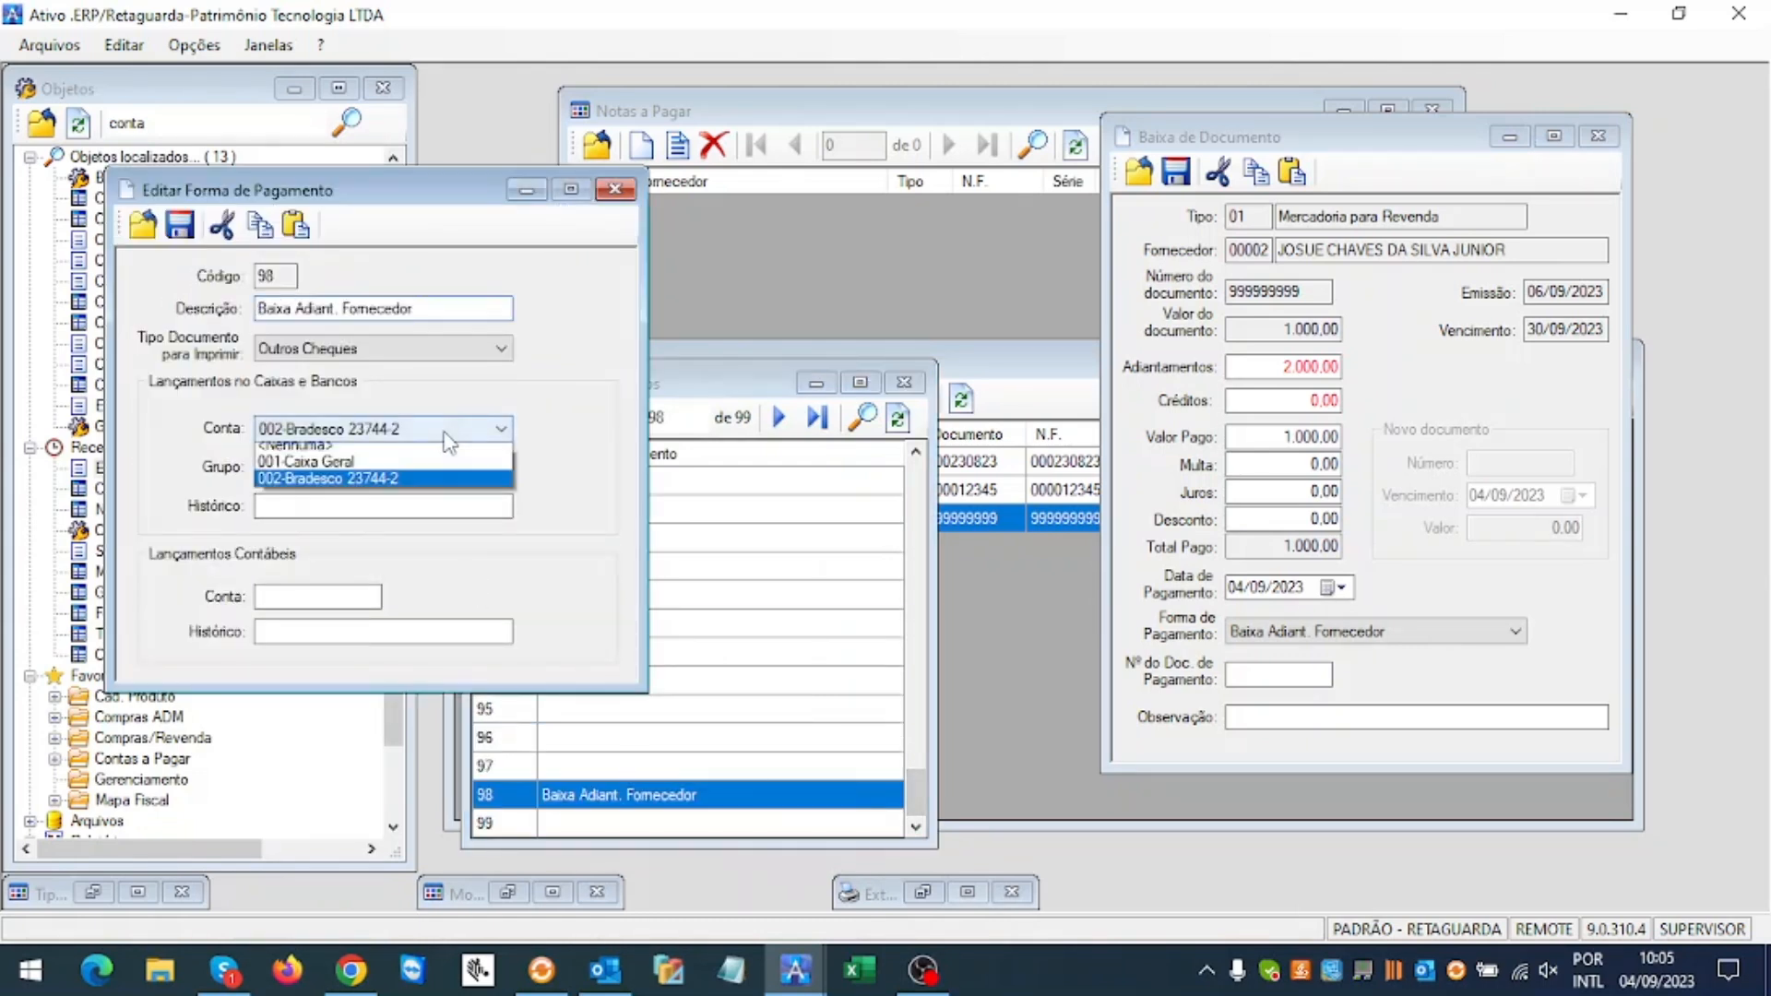
click(389, 450)
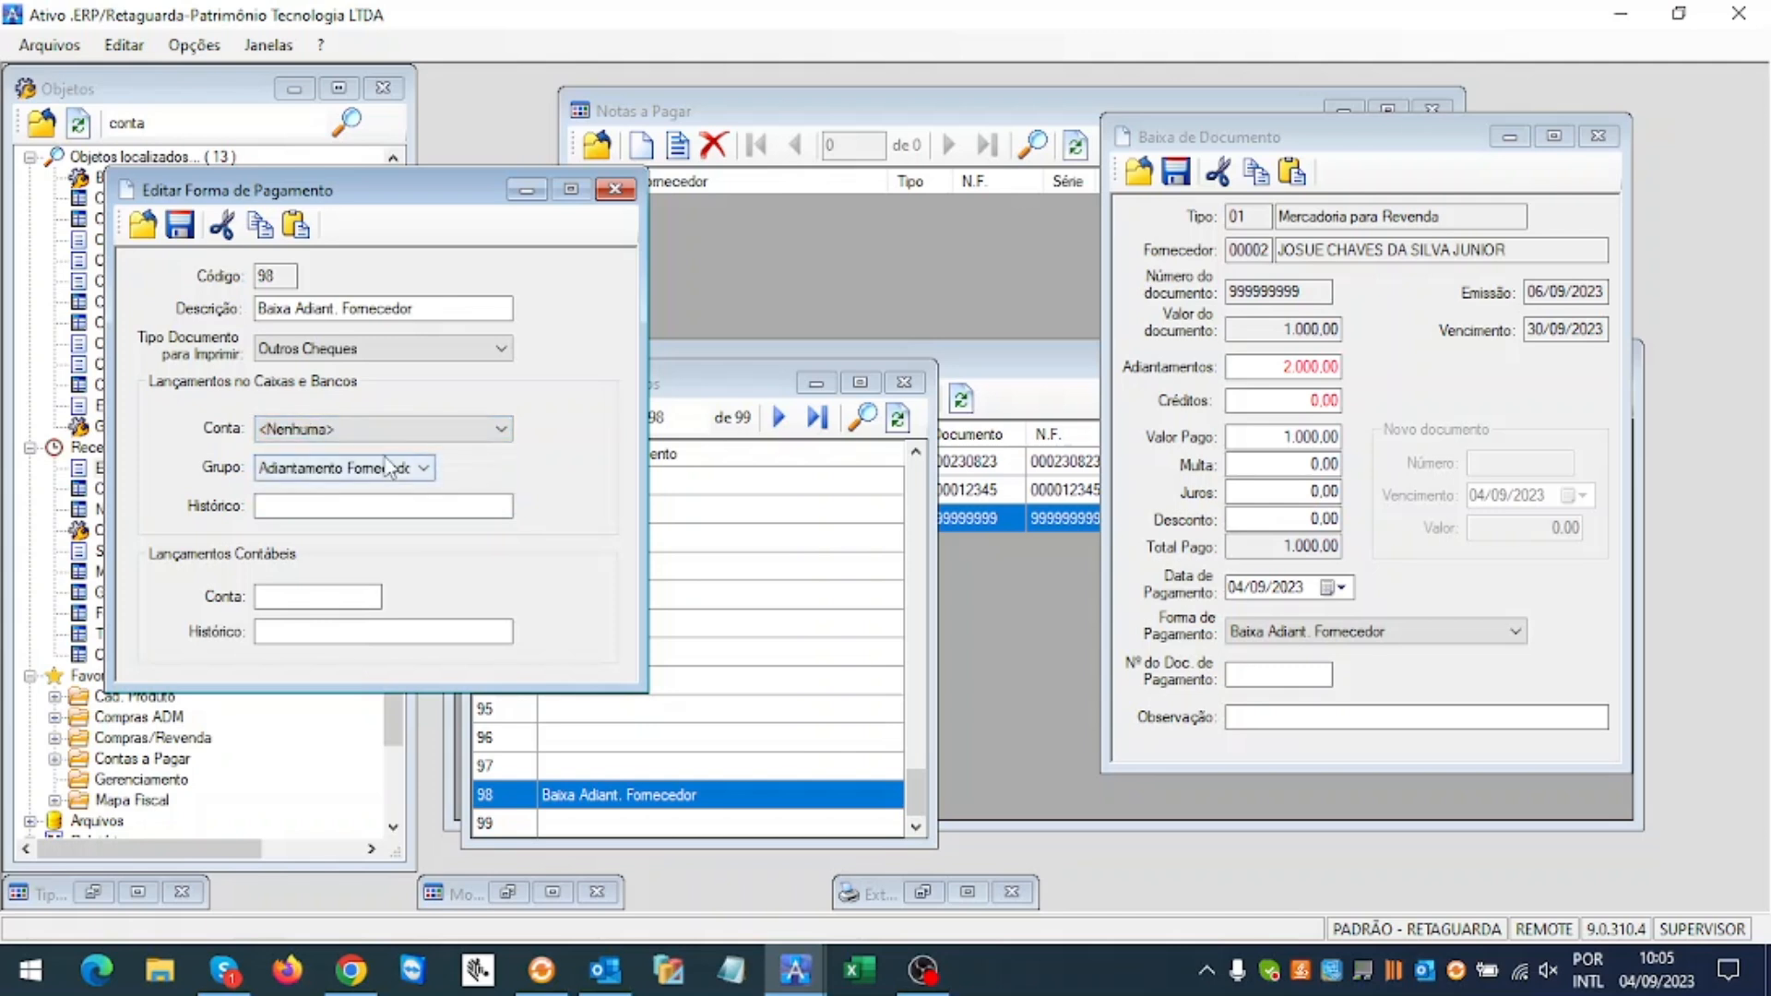
click(179, 224)
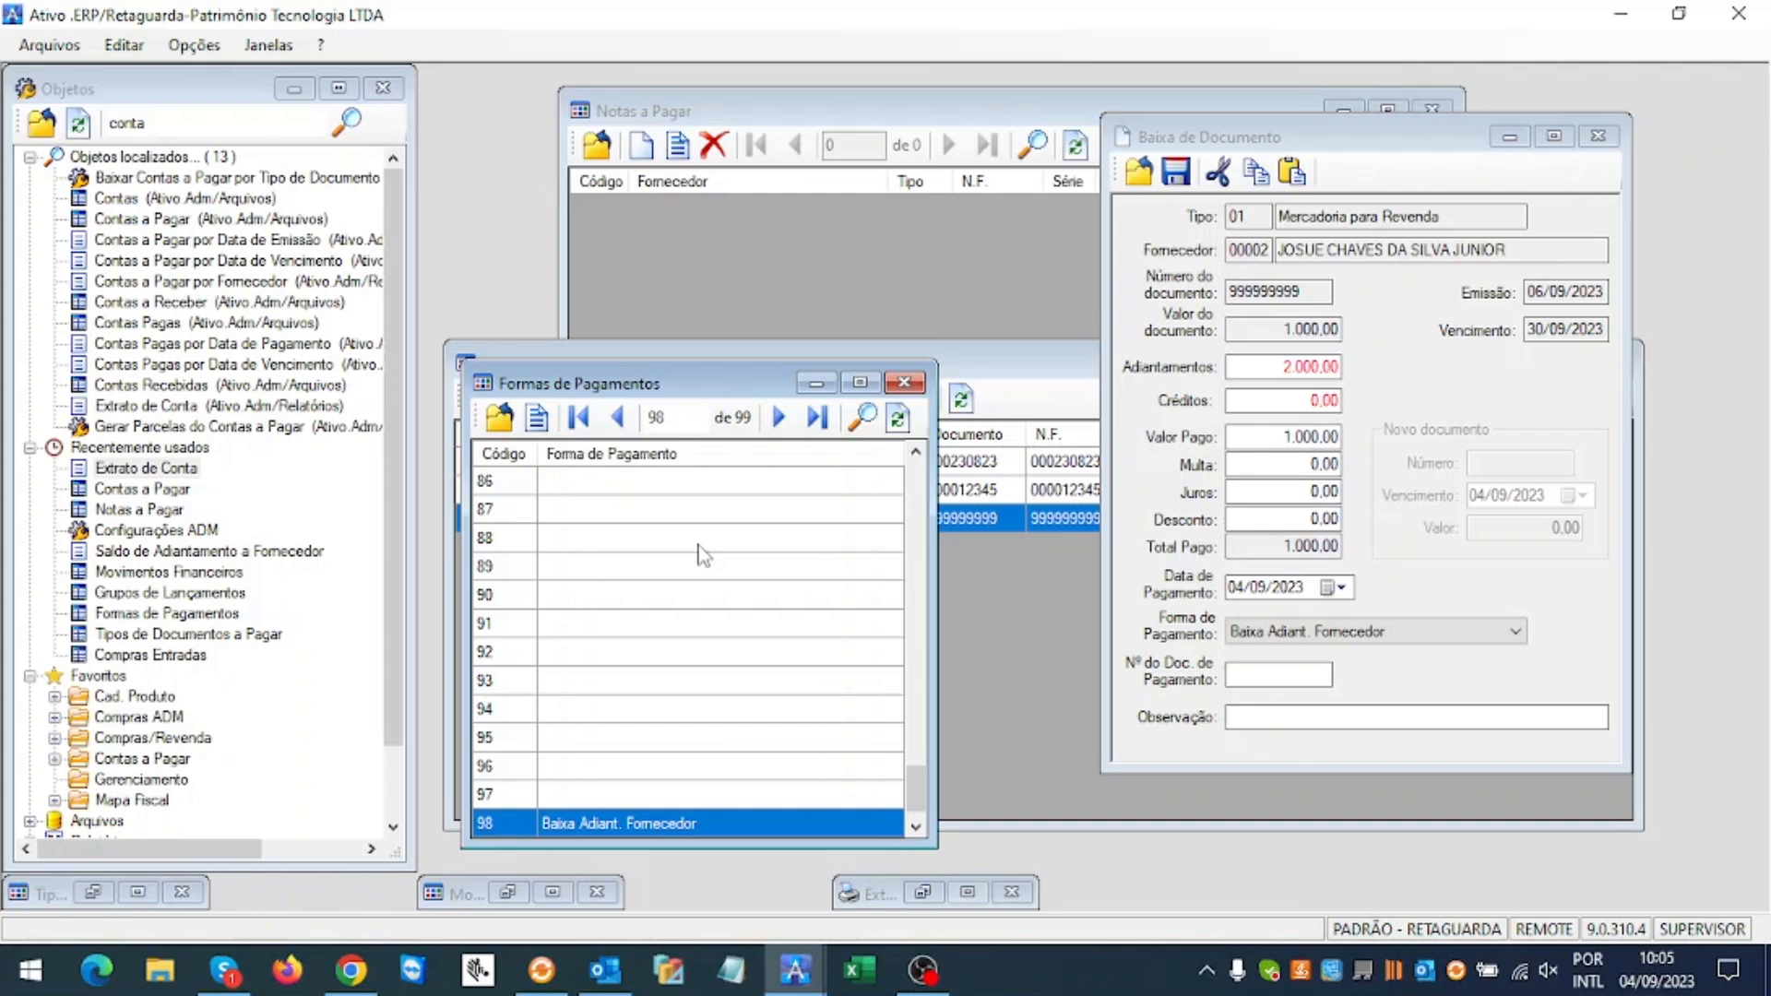
click(904, 382)
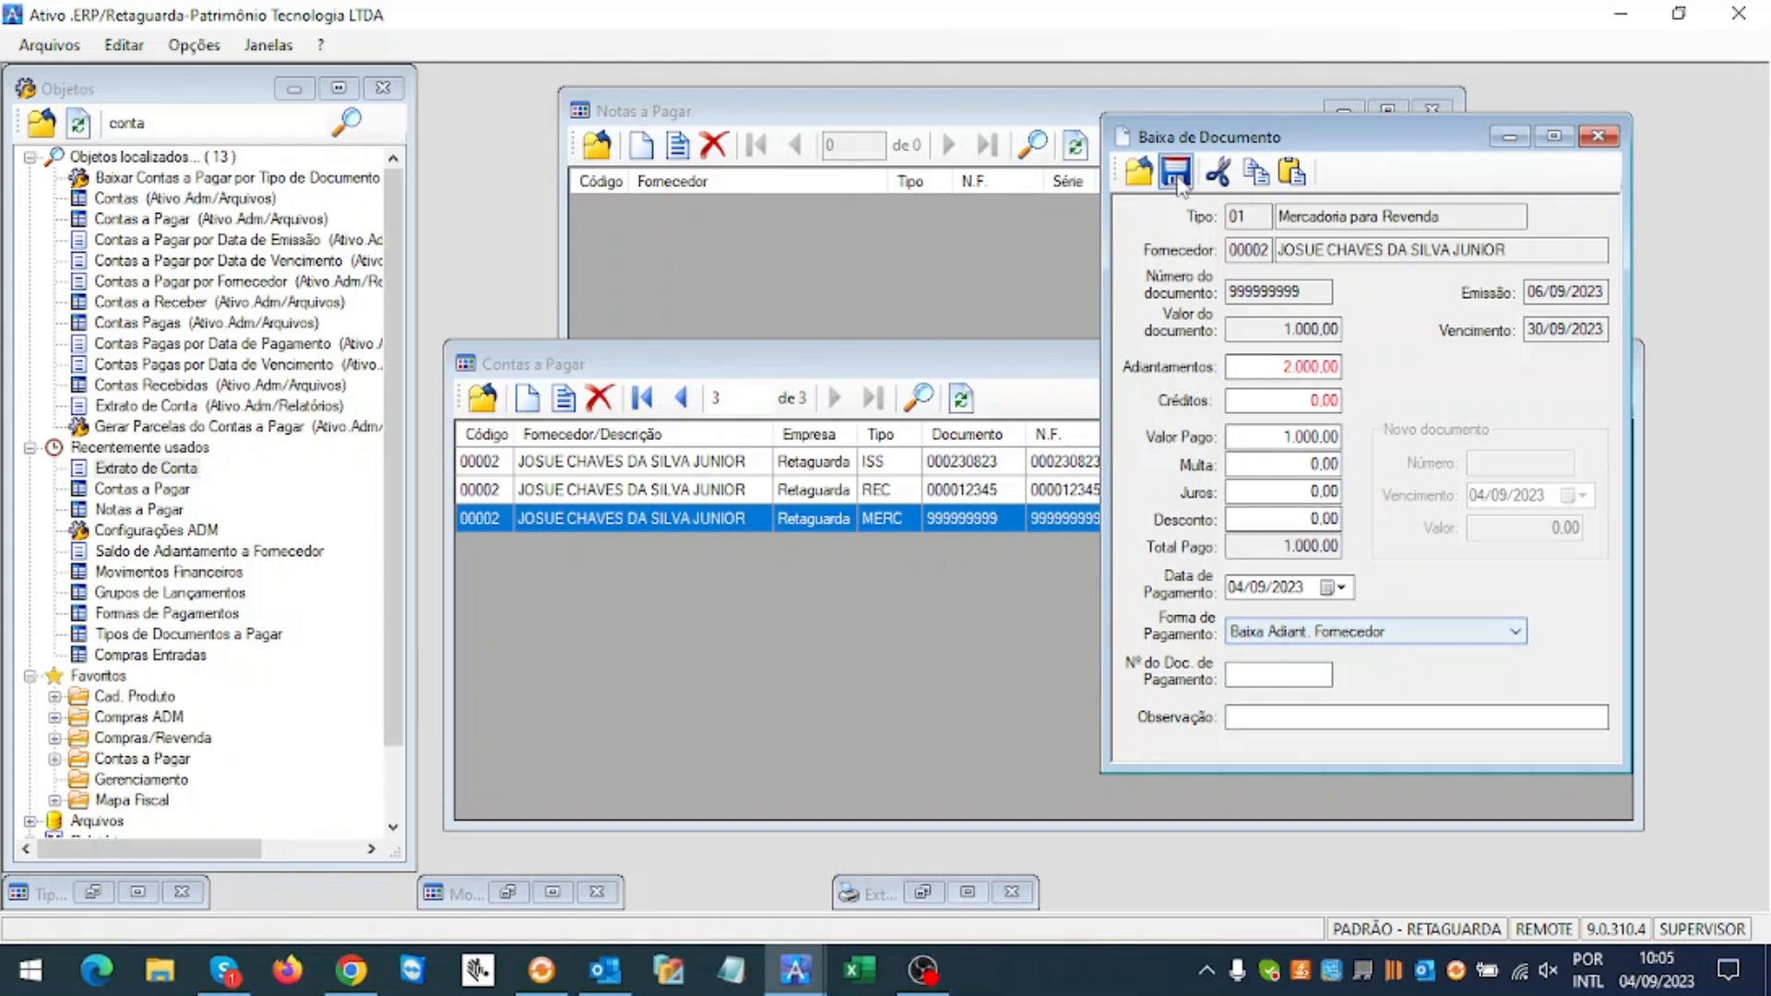
Step: Reopen settlement of title 999999999 with Baixa Adiant. Fornecedor as payment method
click(1139, 173)
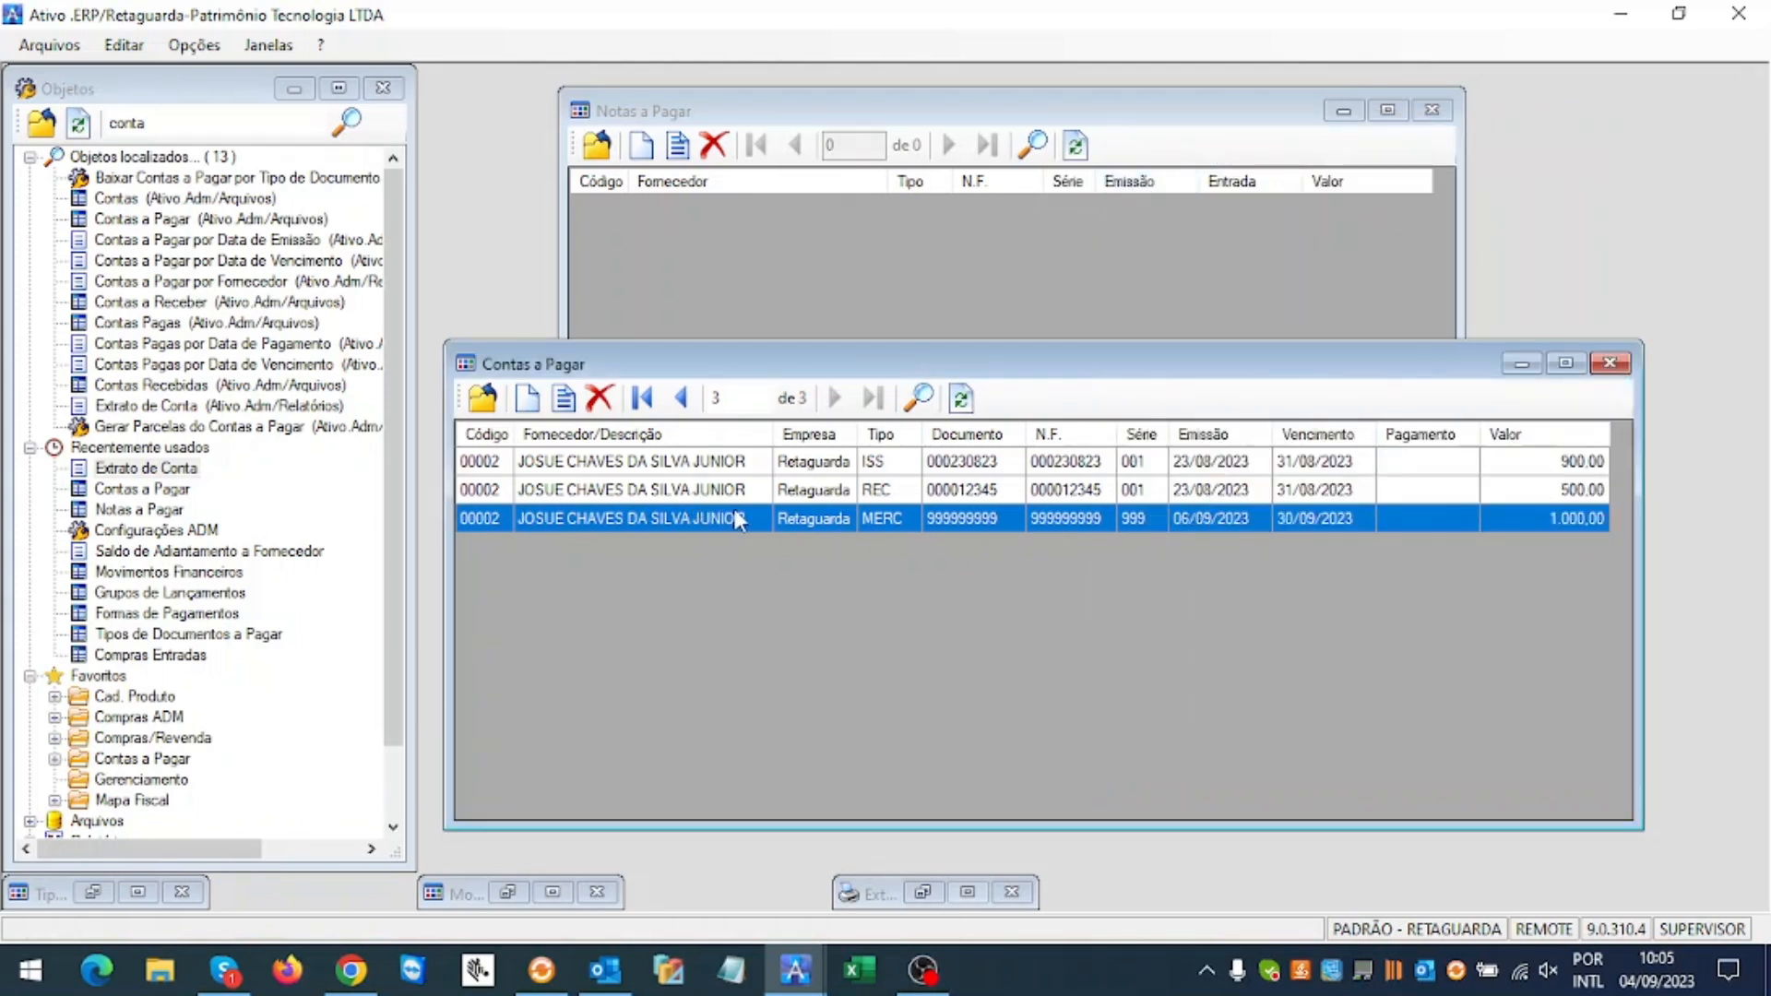
right_click(742, 512)
click(825, 618)
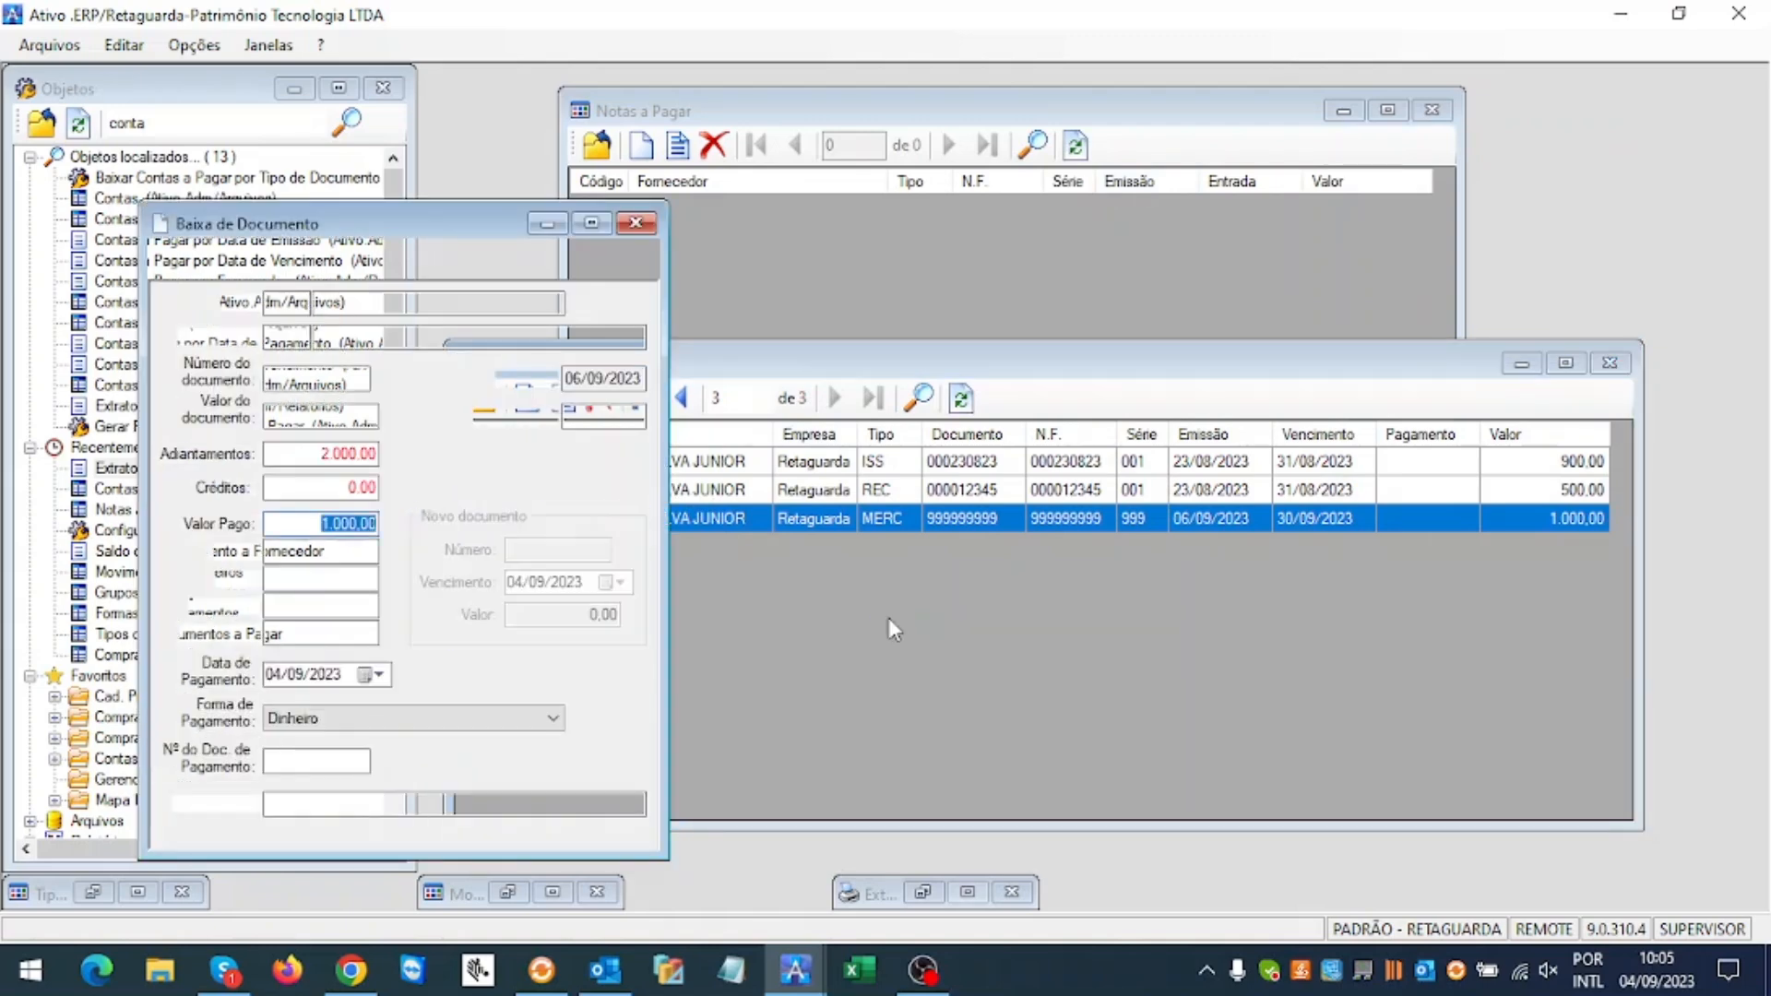
drag(449, 235, 1011, 167)
click(1116, 653)
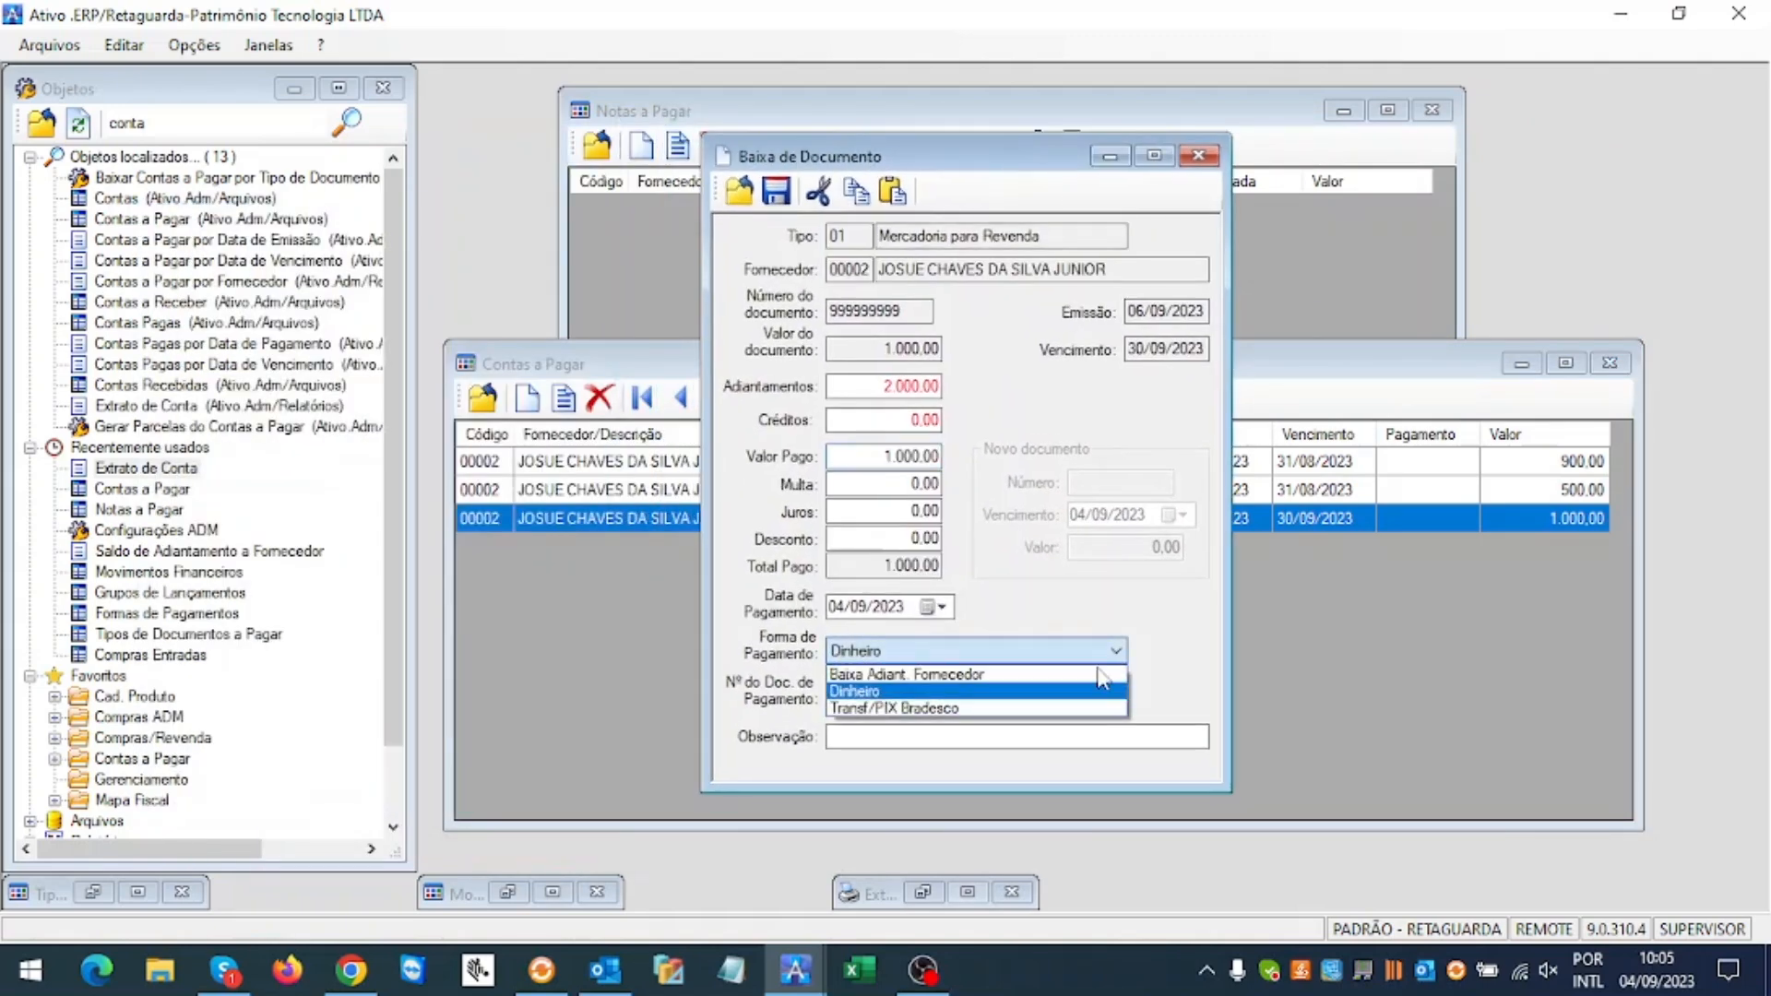
click(1038, 672)
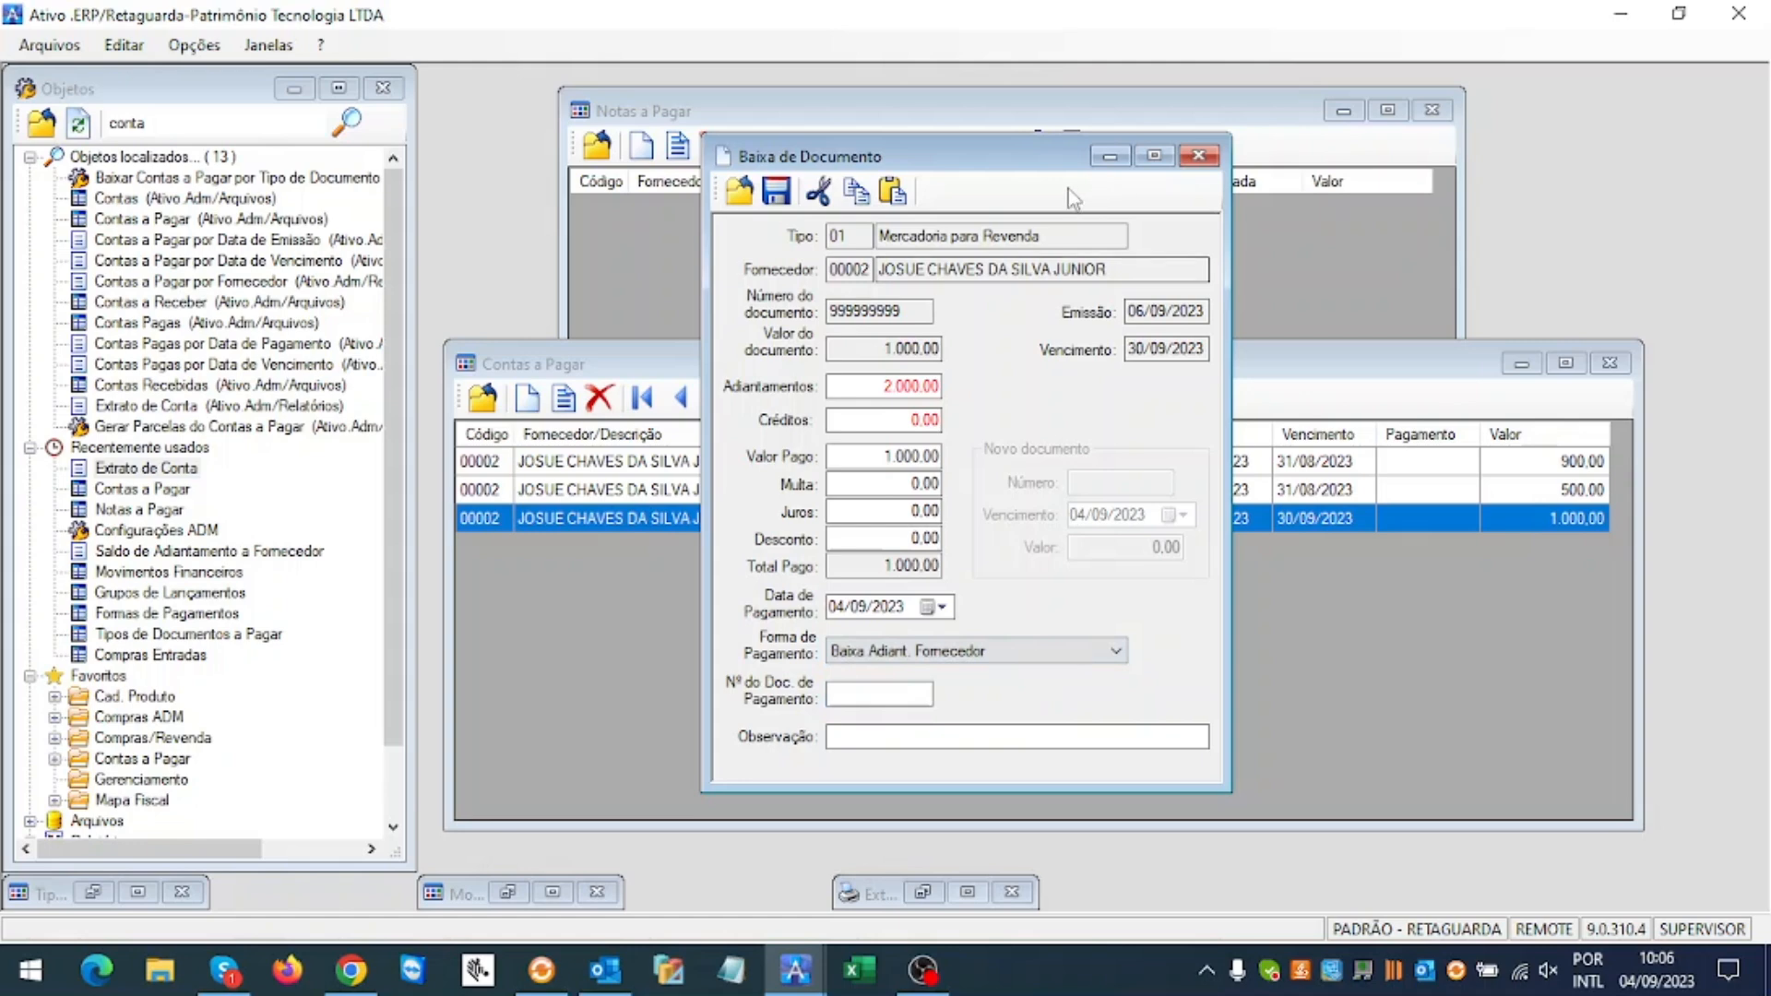
Step: Change the payment date to 07/09/2023 and save the settlement
drag(1038, 162, 1374, 161)
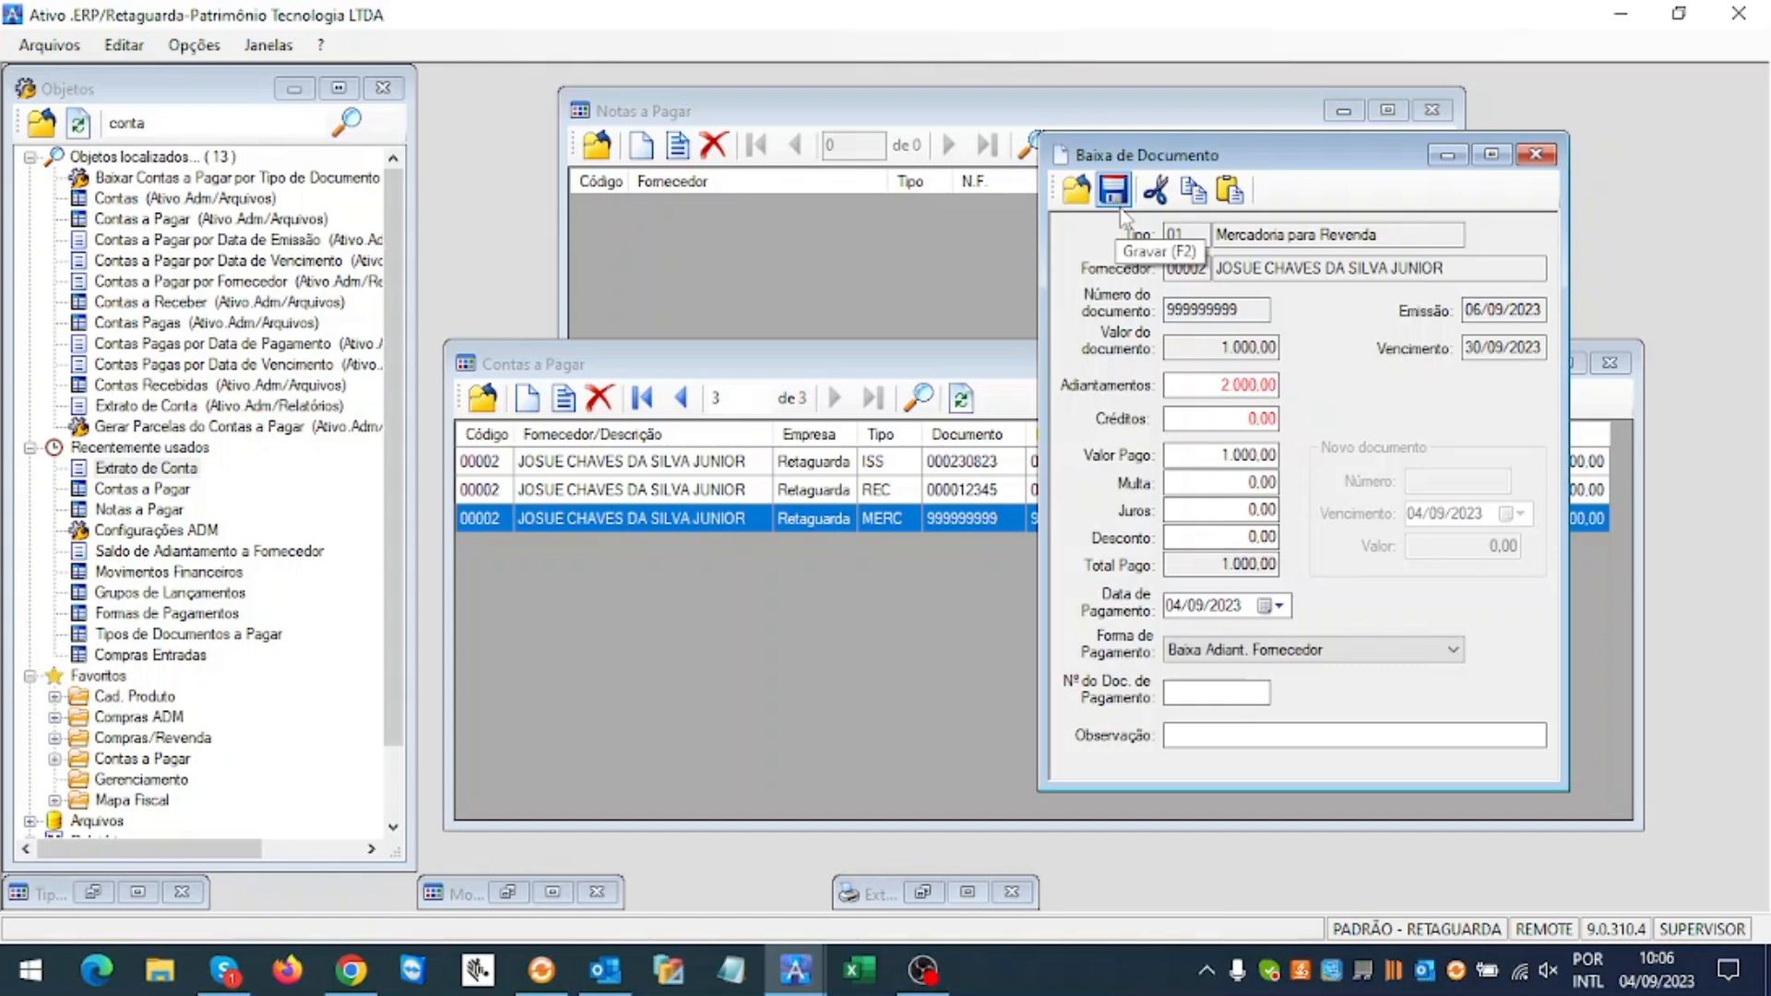
click(1174, 609)
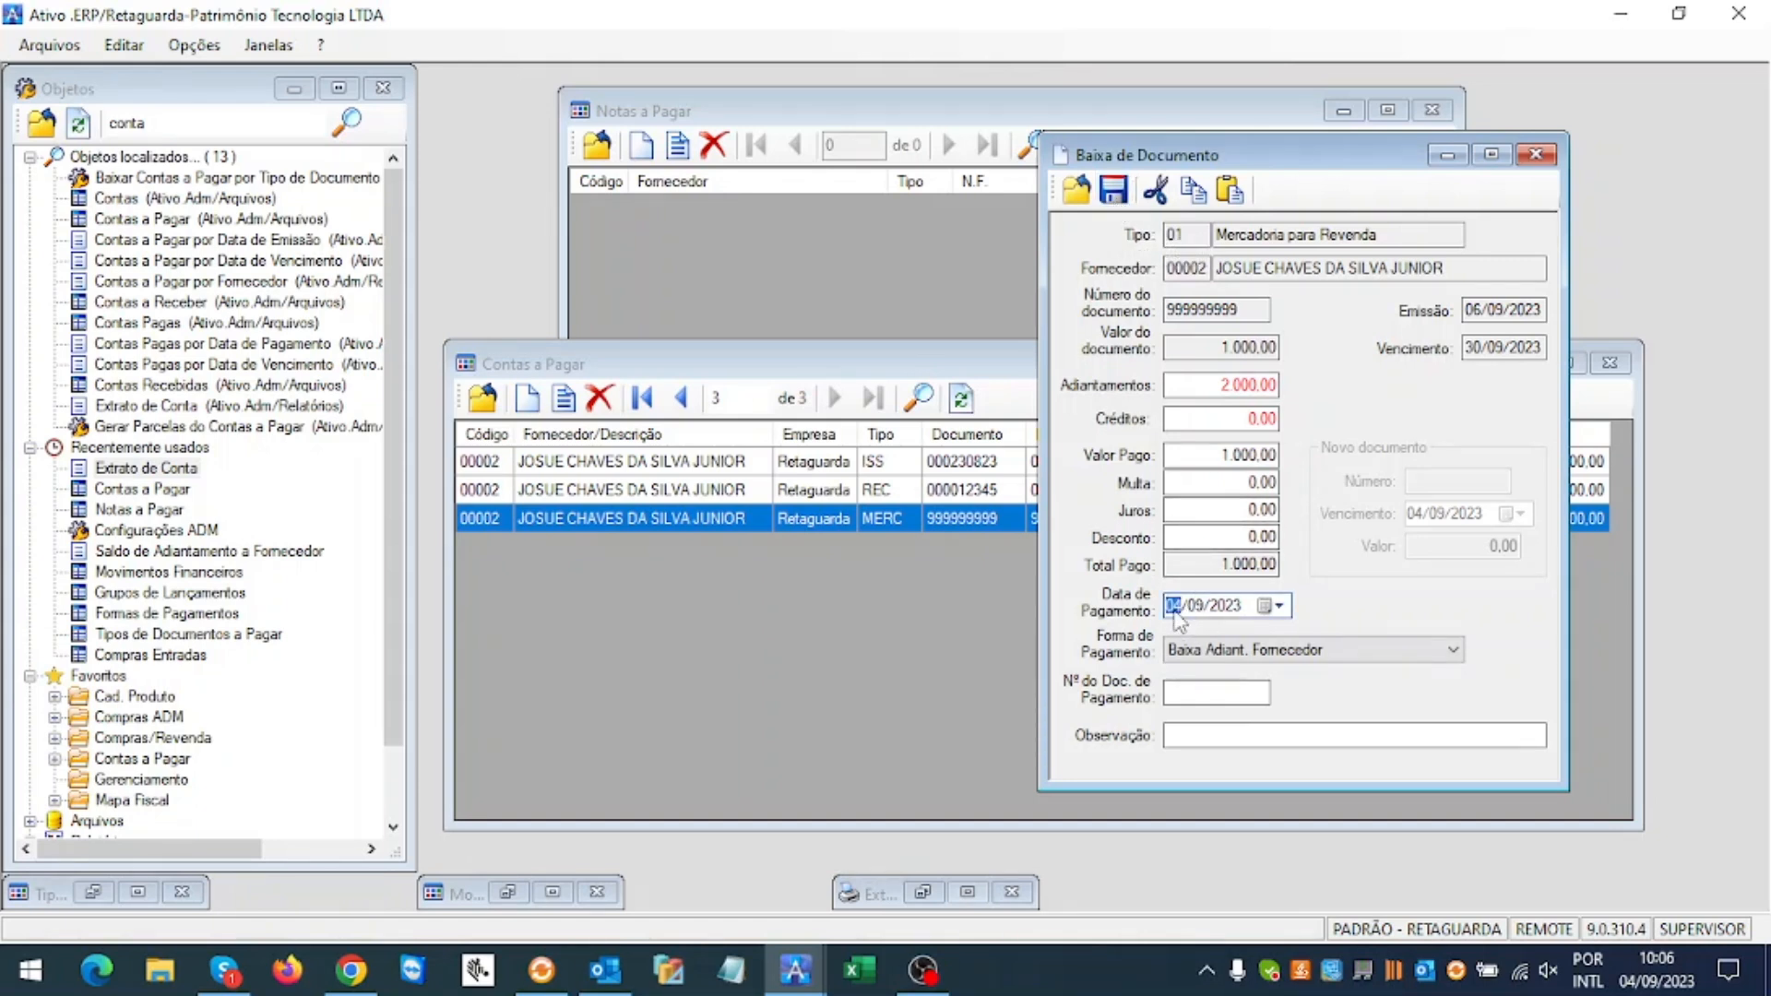
text(7)
click(1114, 190)
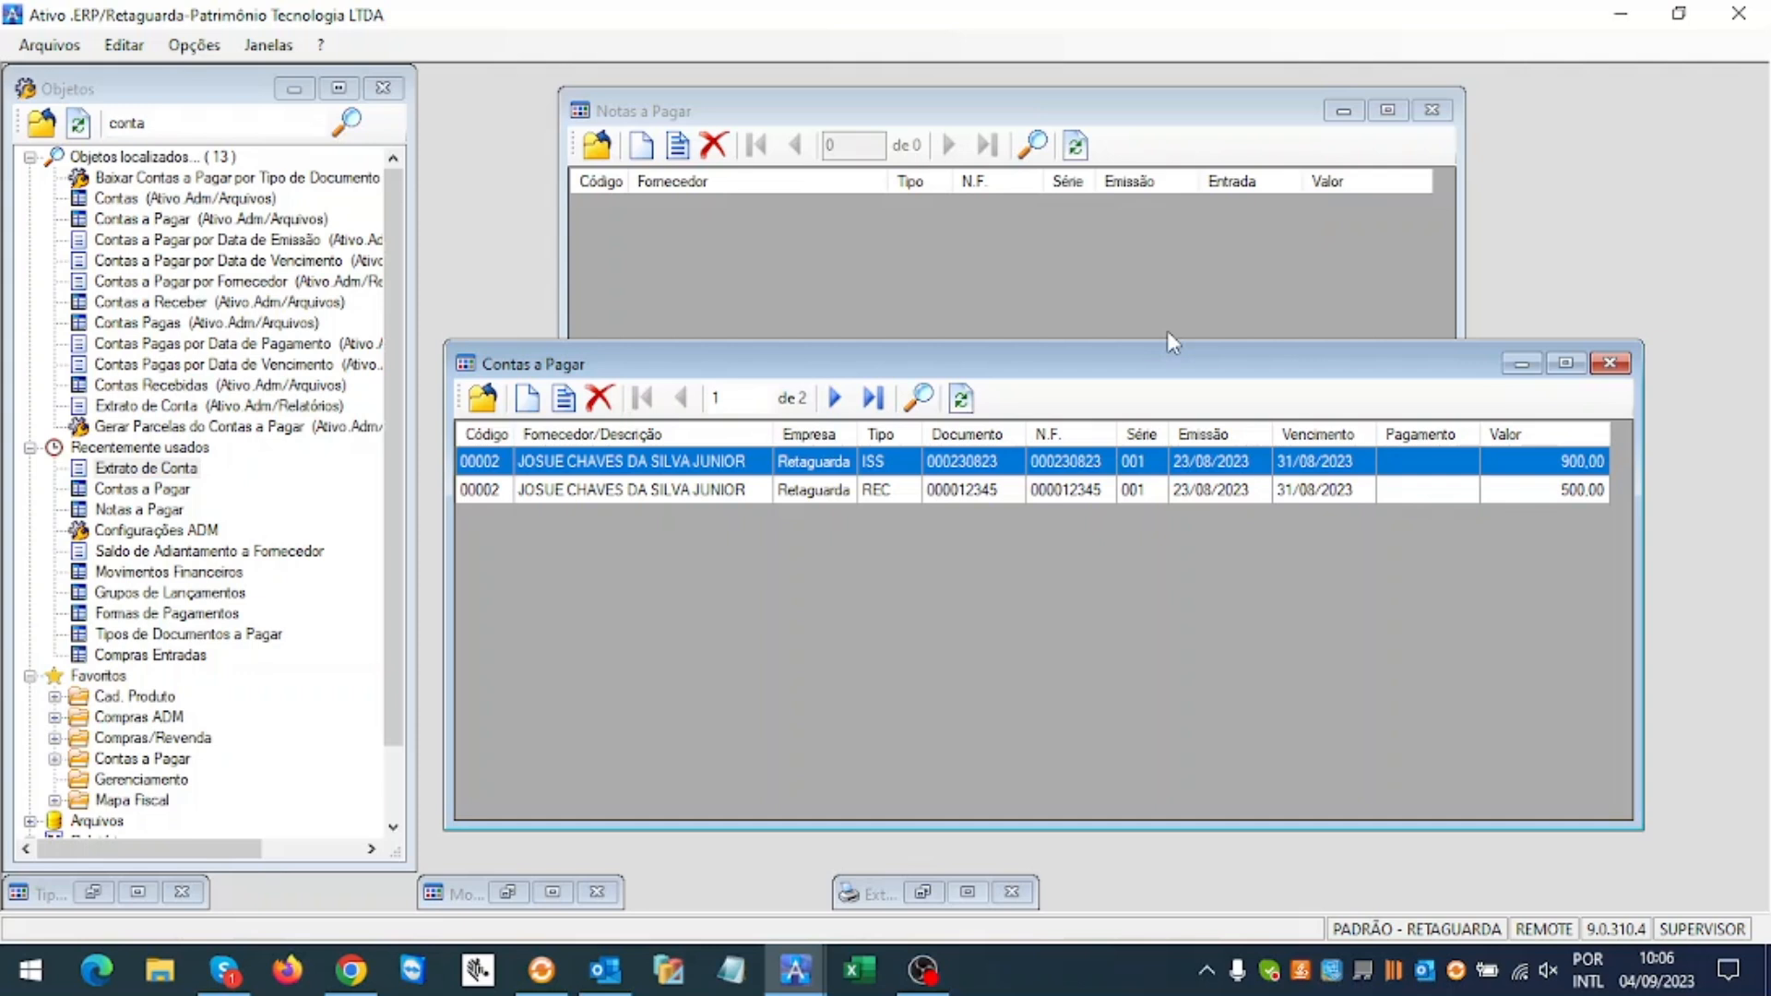
double_click(172, 470)
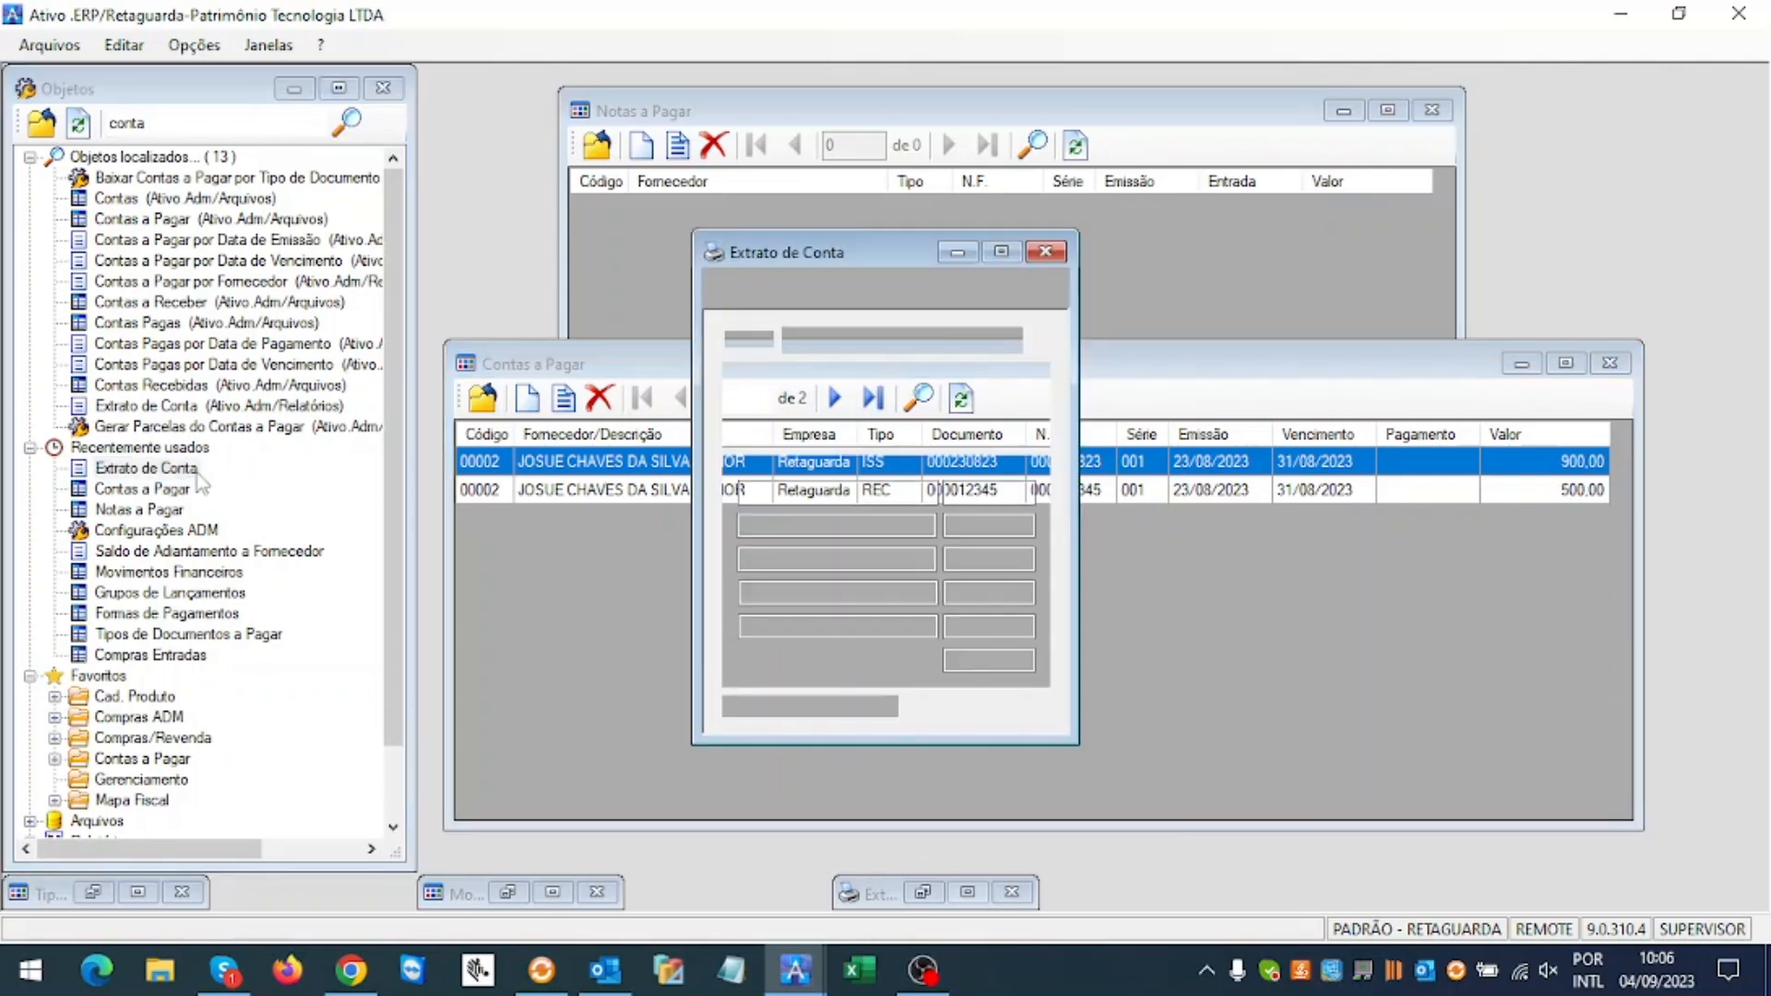
click(973, 343)
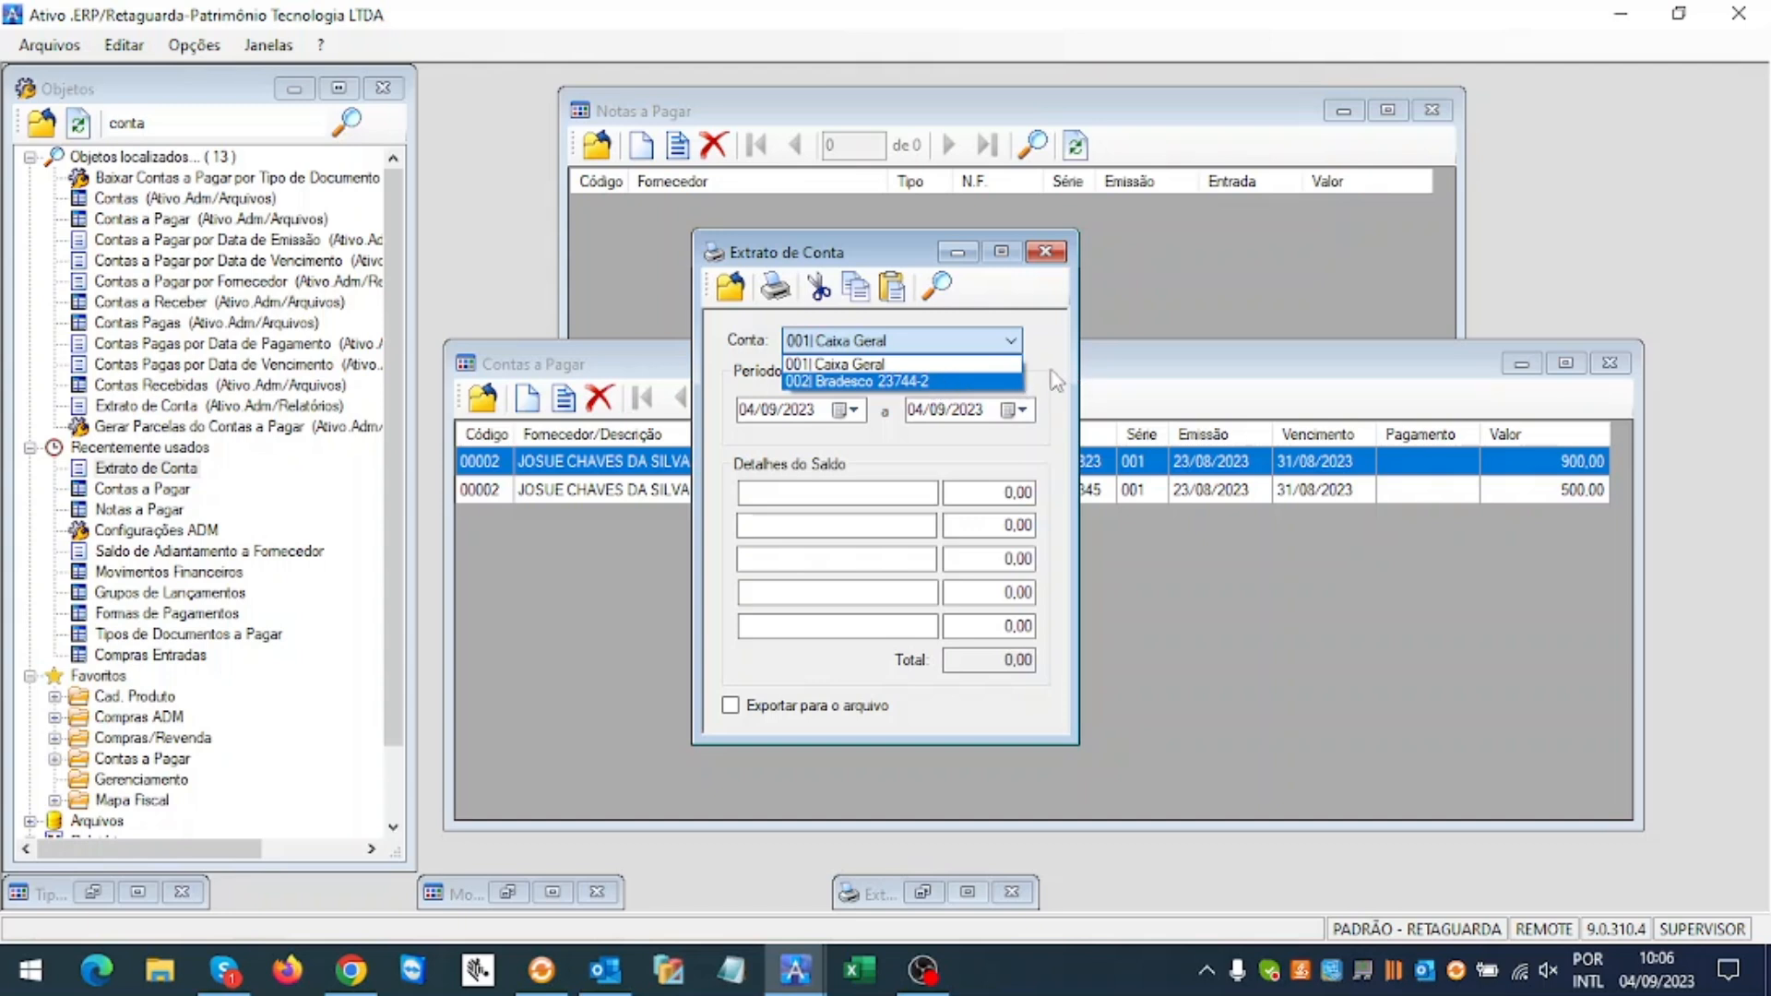
click(971, 382)
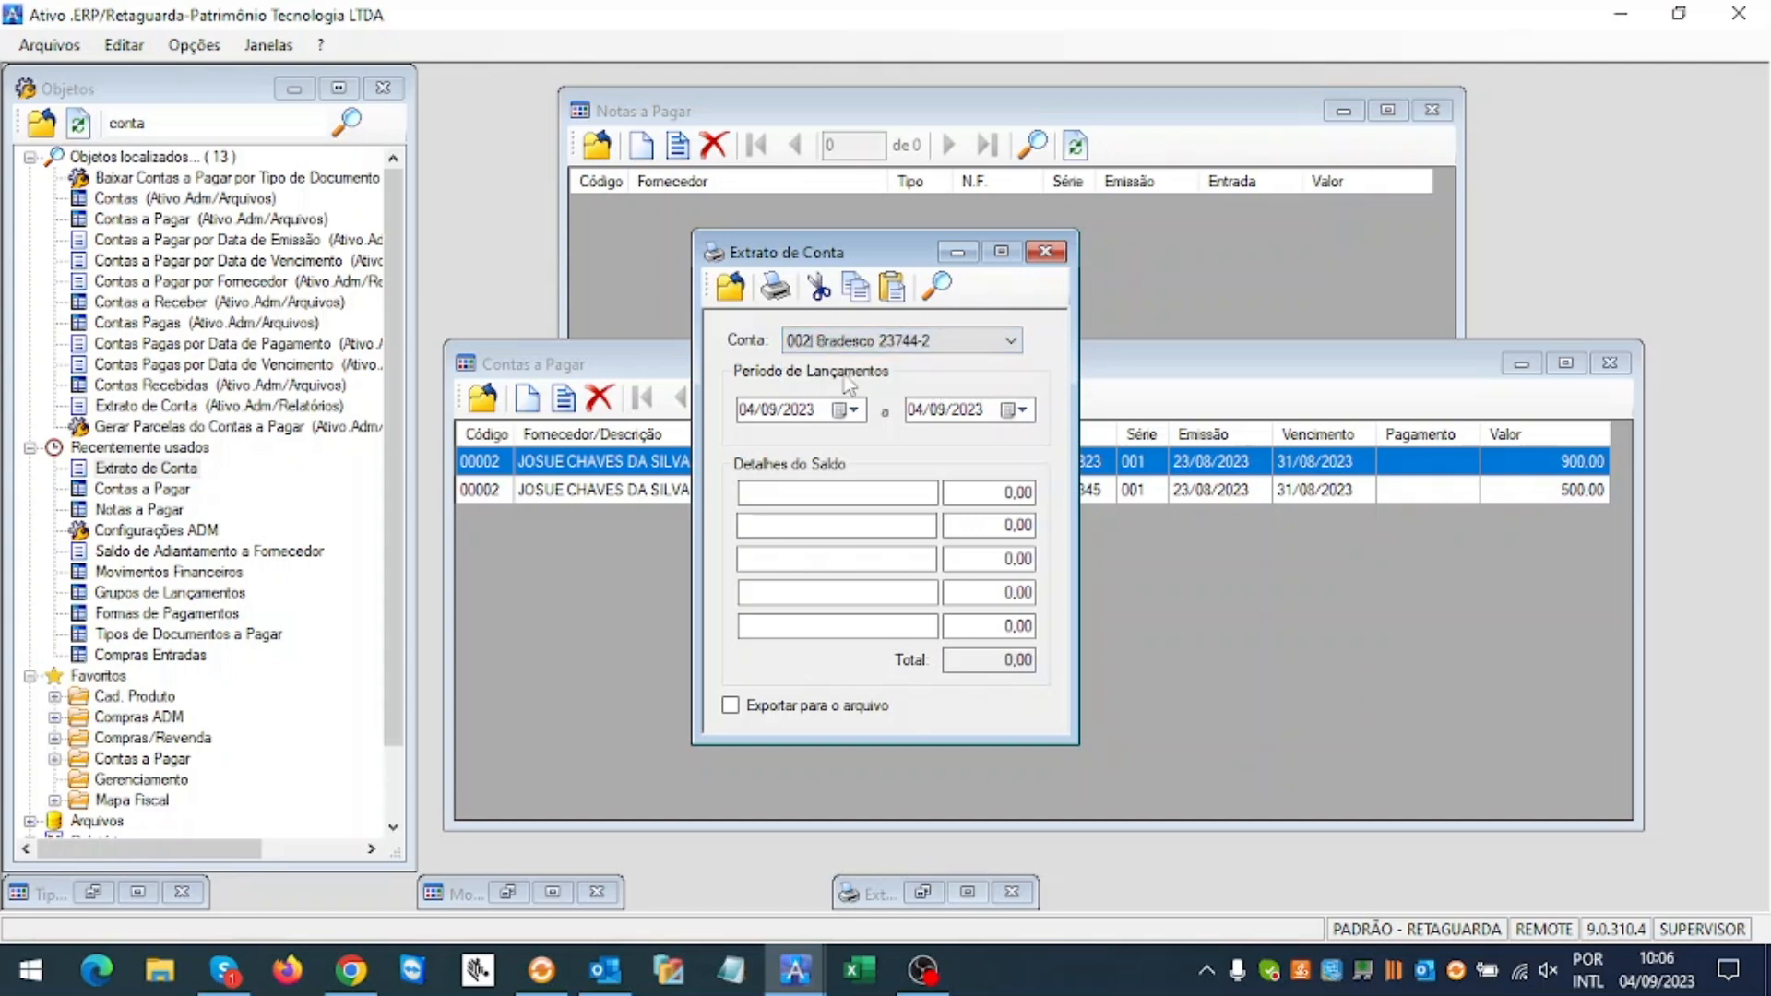
click(918, 411)
text(07)
text(1)
text(0)
text(330)
click(780, 295)
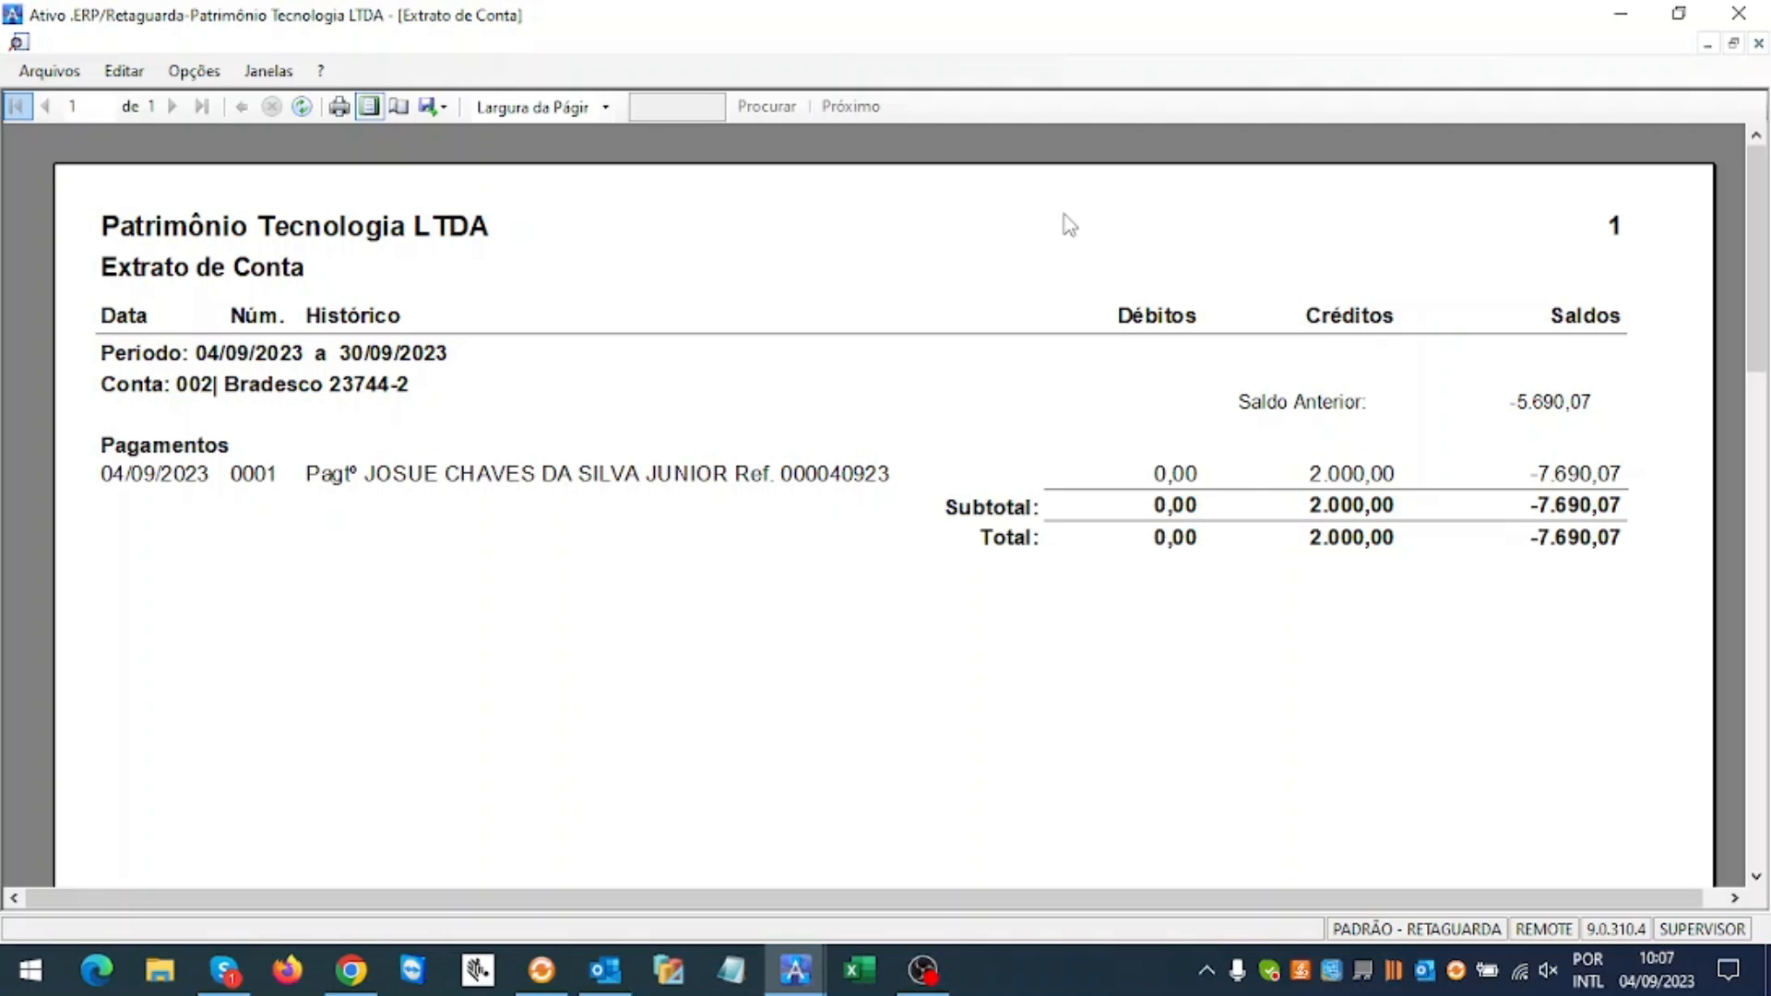
Step: Close the account statement preview and move its settings window aside
click(1758, 43)
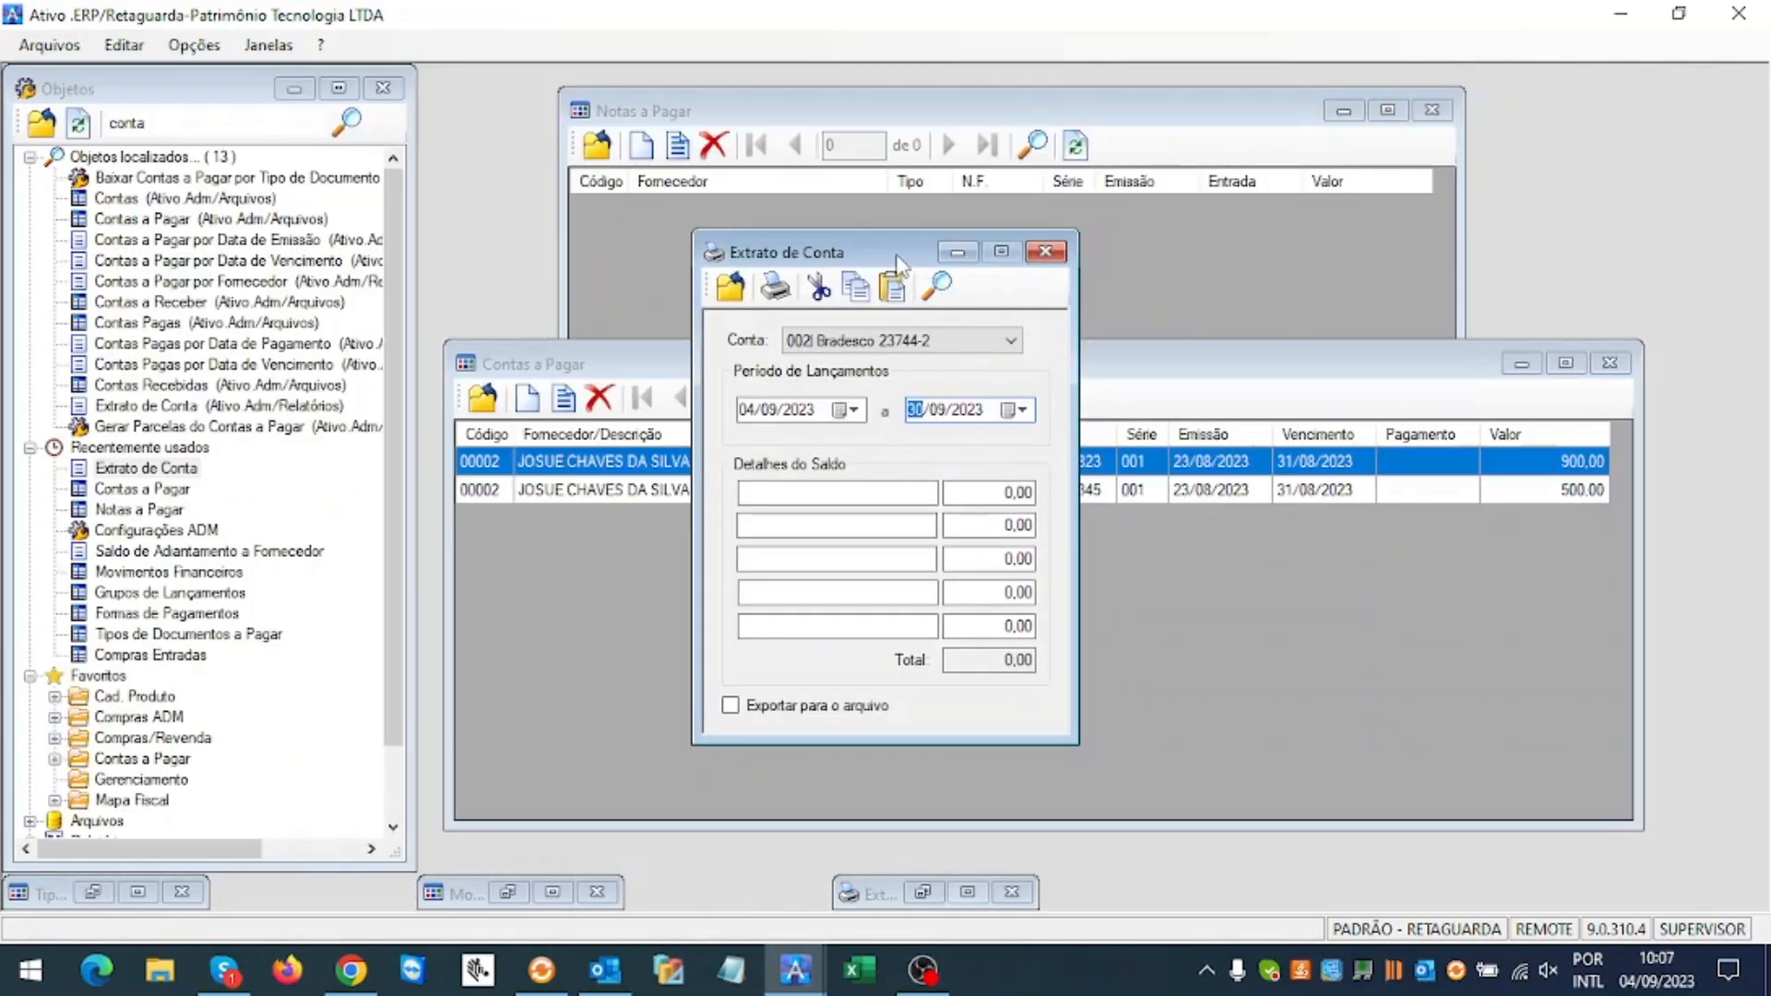
drag(904, 257, 952, 276)
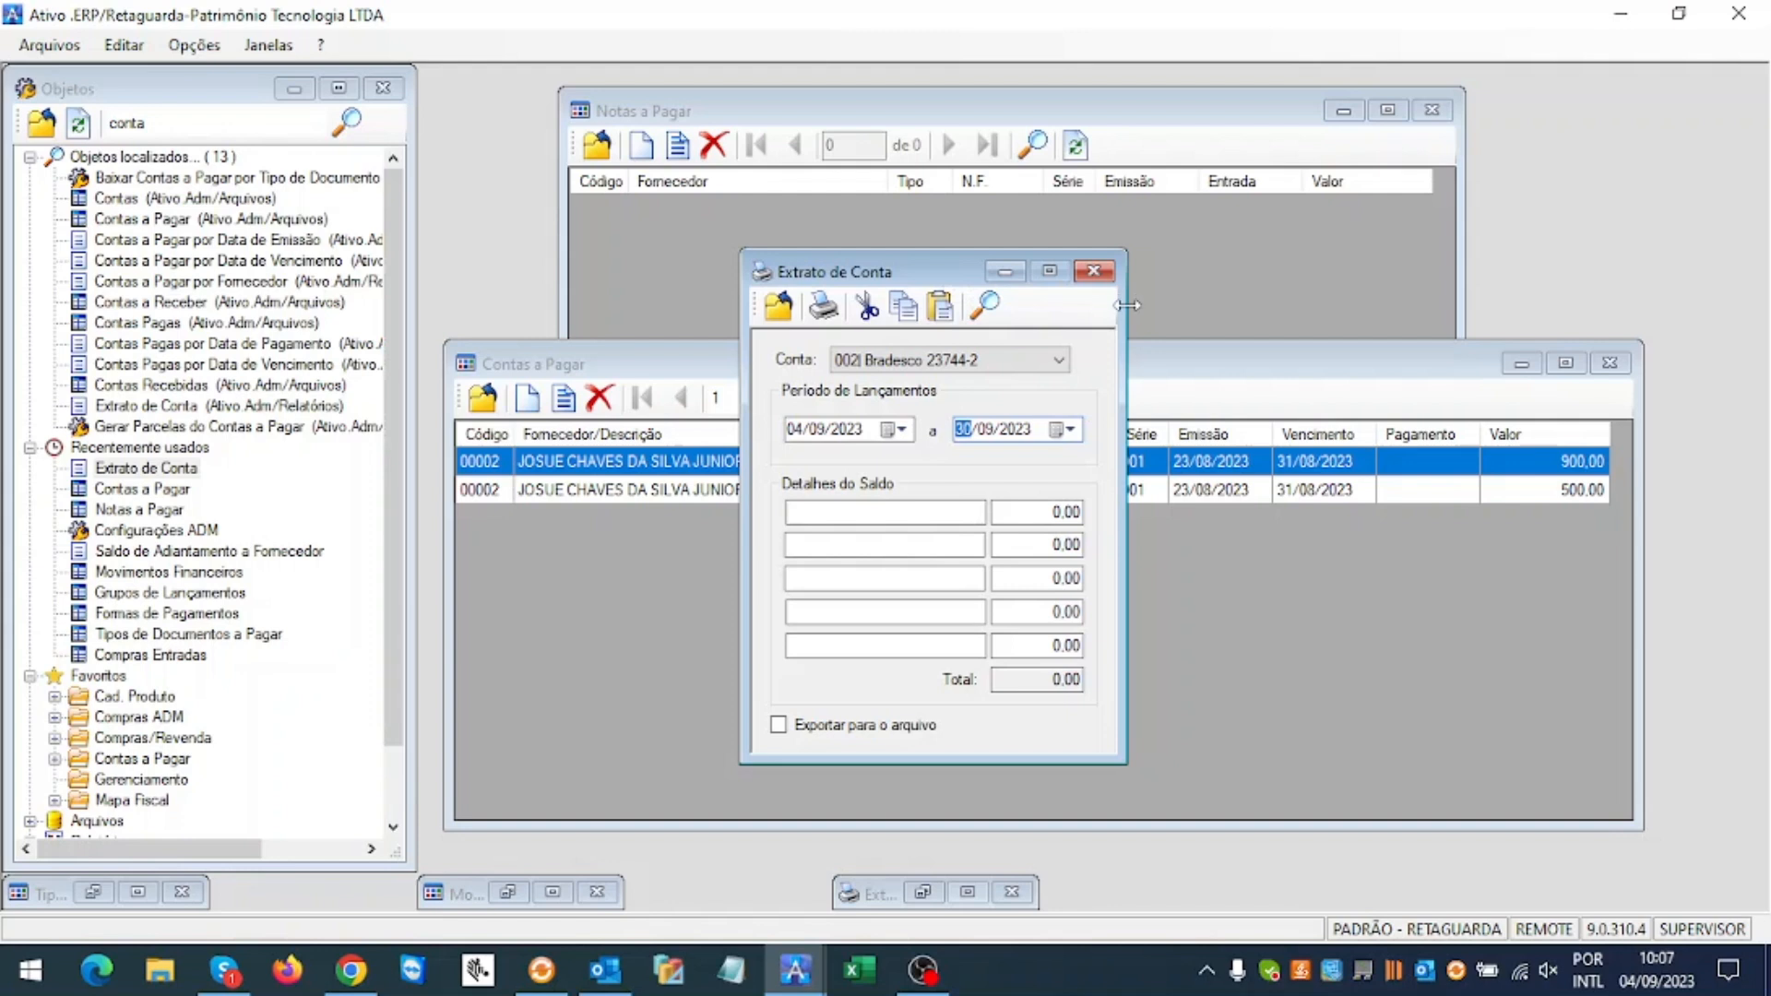
drag(925, 288, 1501, 265)
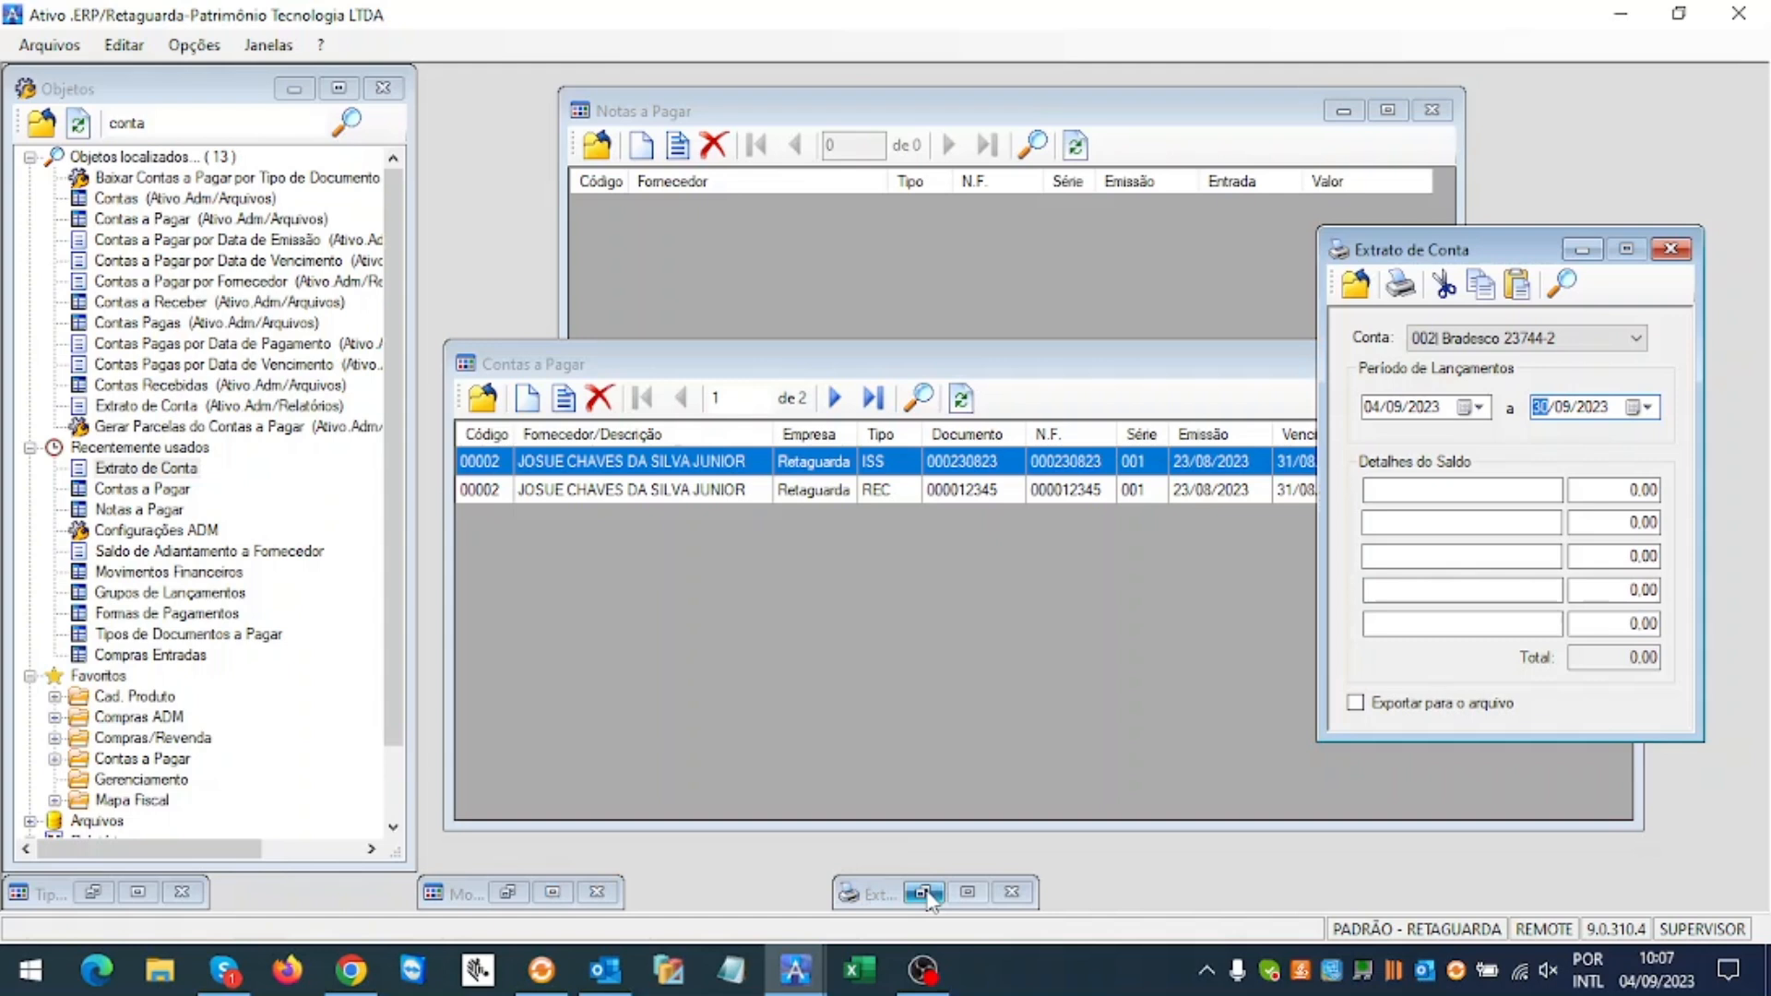
Step: Search Objetos for 'saldo' and open Saldo de Adiantamento a Fornecedor
click(164, 124)
key(BackSpace)
key(BackSpace)
key(BackSpace)
key(BackSpace)
key(BackSpace)
text(sa)
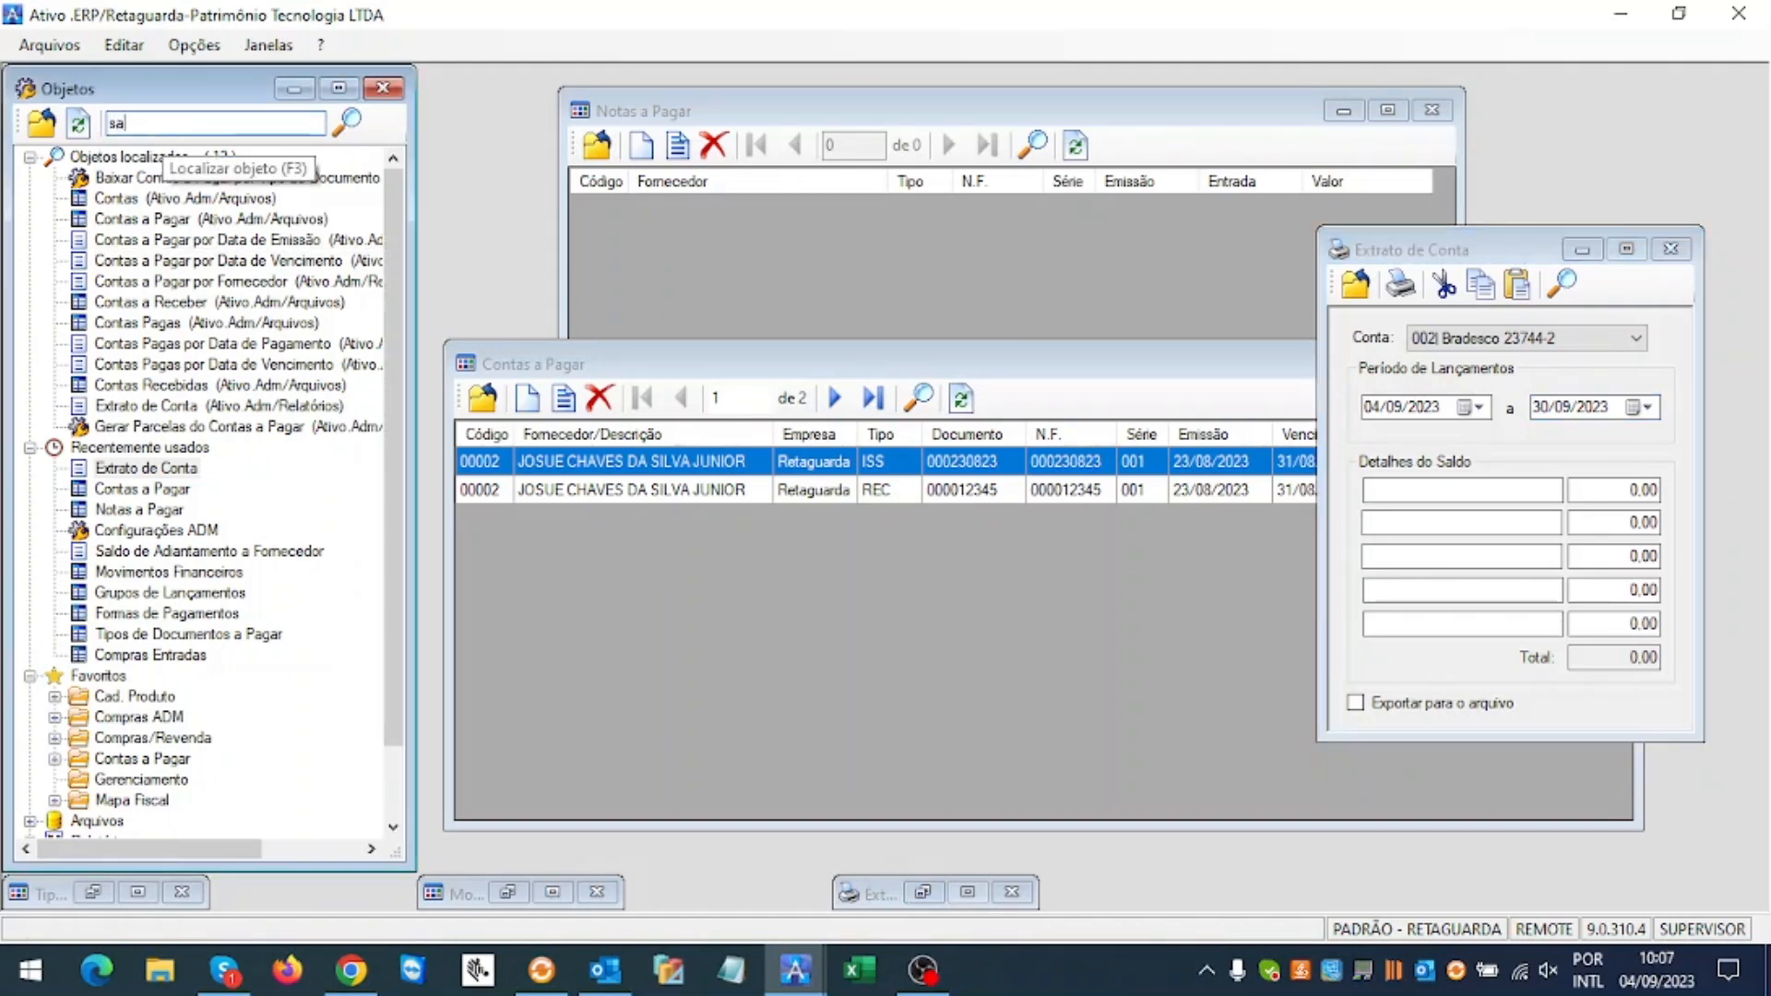
text(ldo)
key(Return)
click(155, 175)
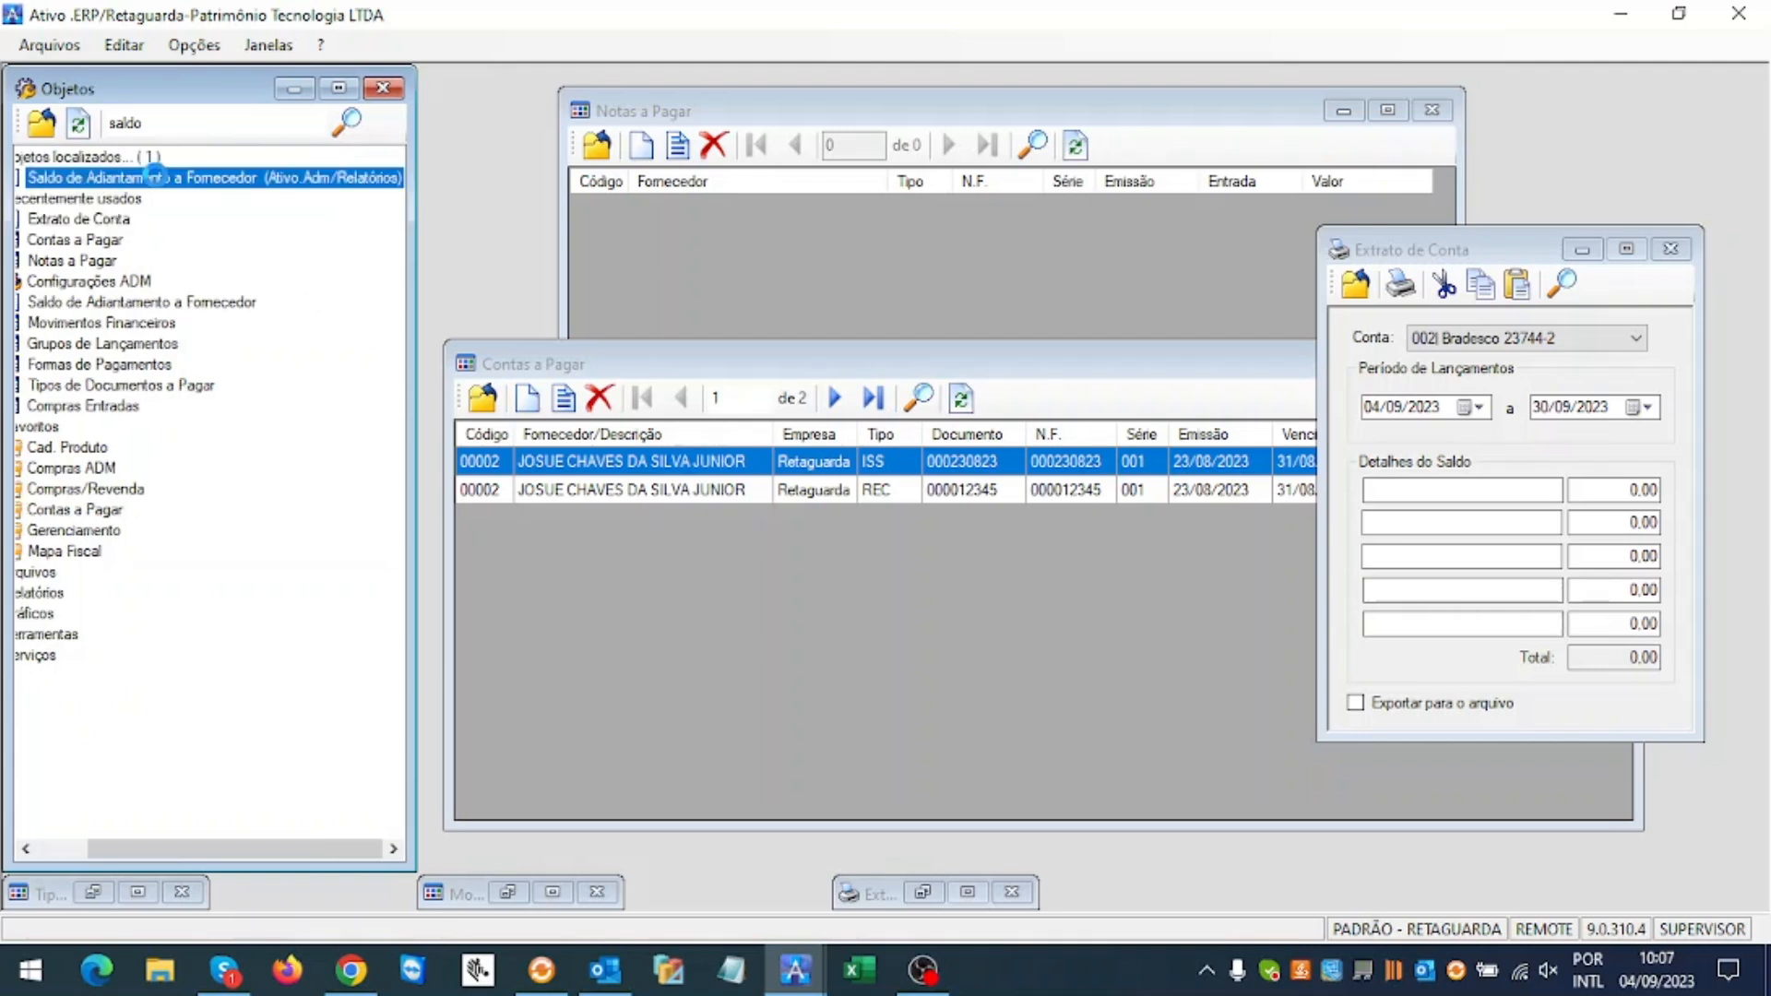
double_click(155, 175)
Step: Enable Período de Movimentações, set its end date, and print the advance balance report
drag(574, 325, 676, 273)
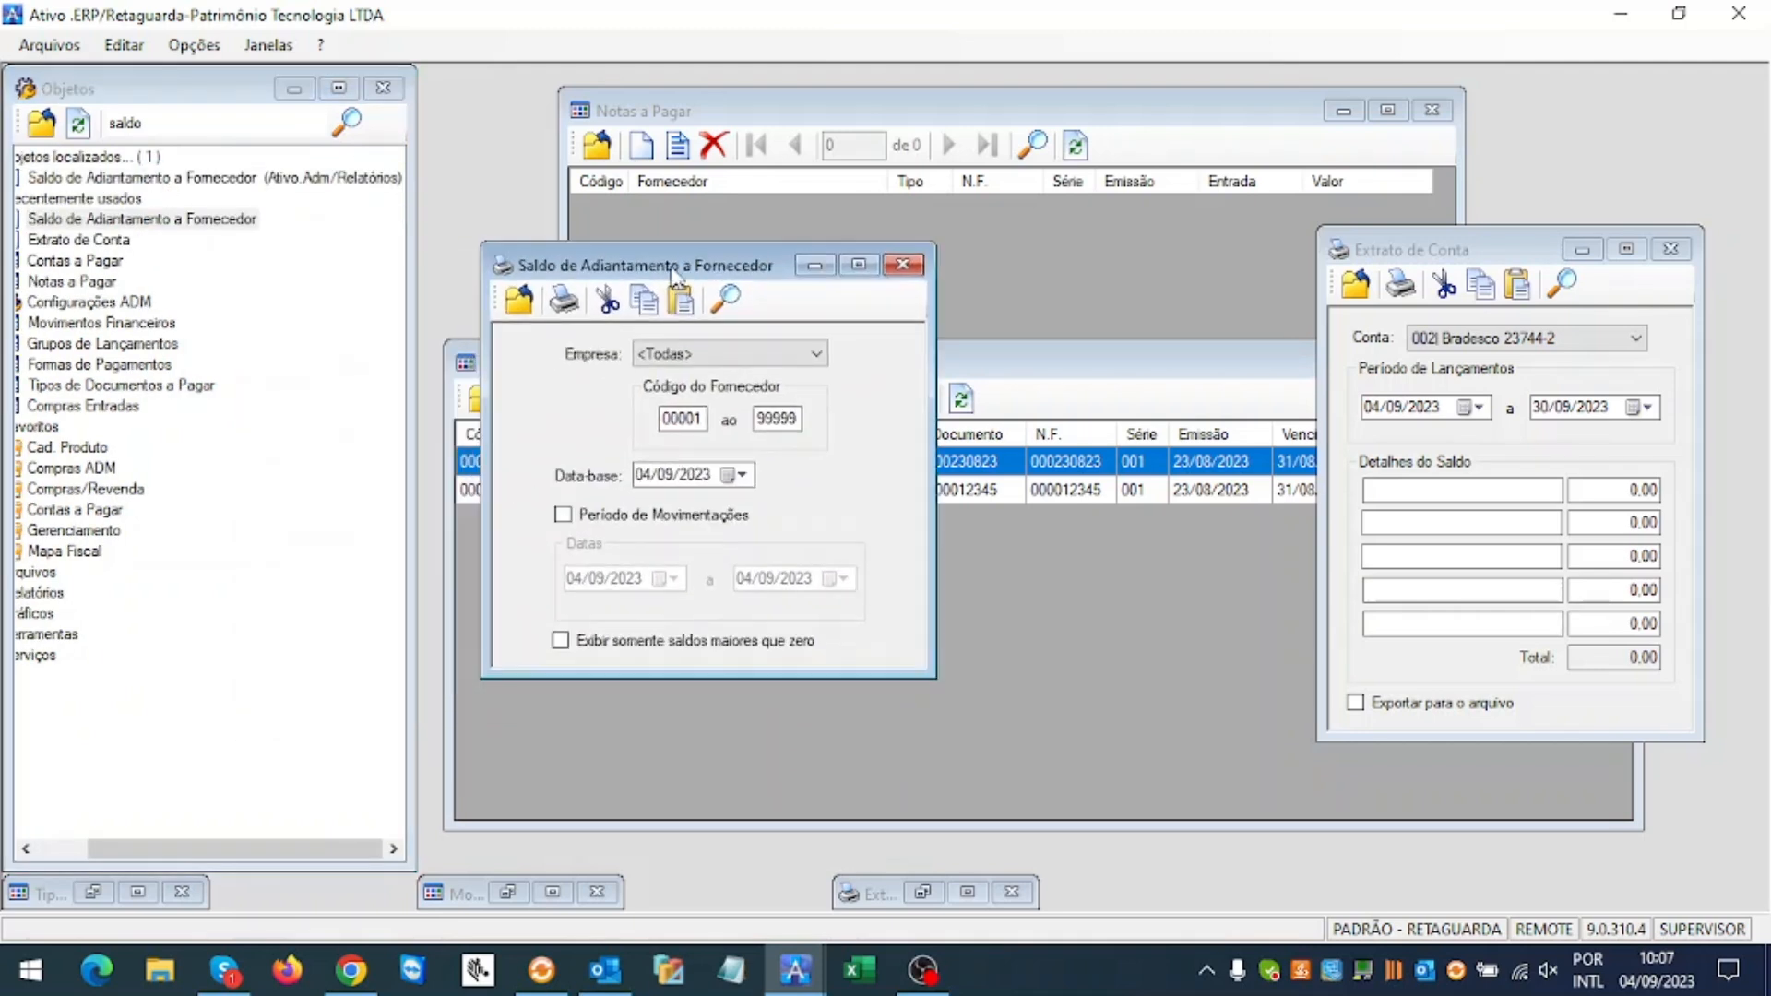
click(616, 518)
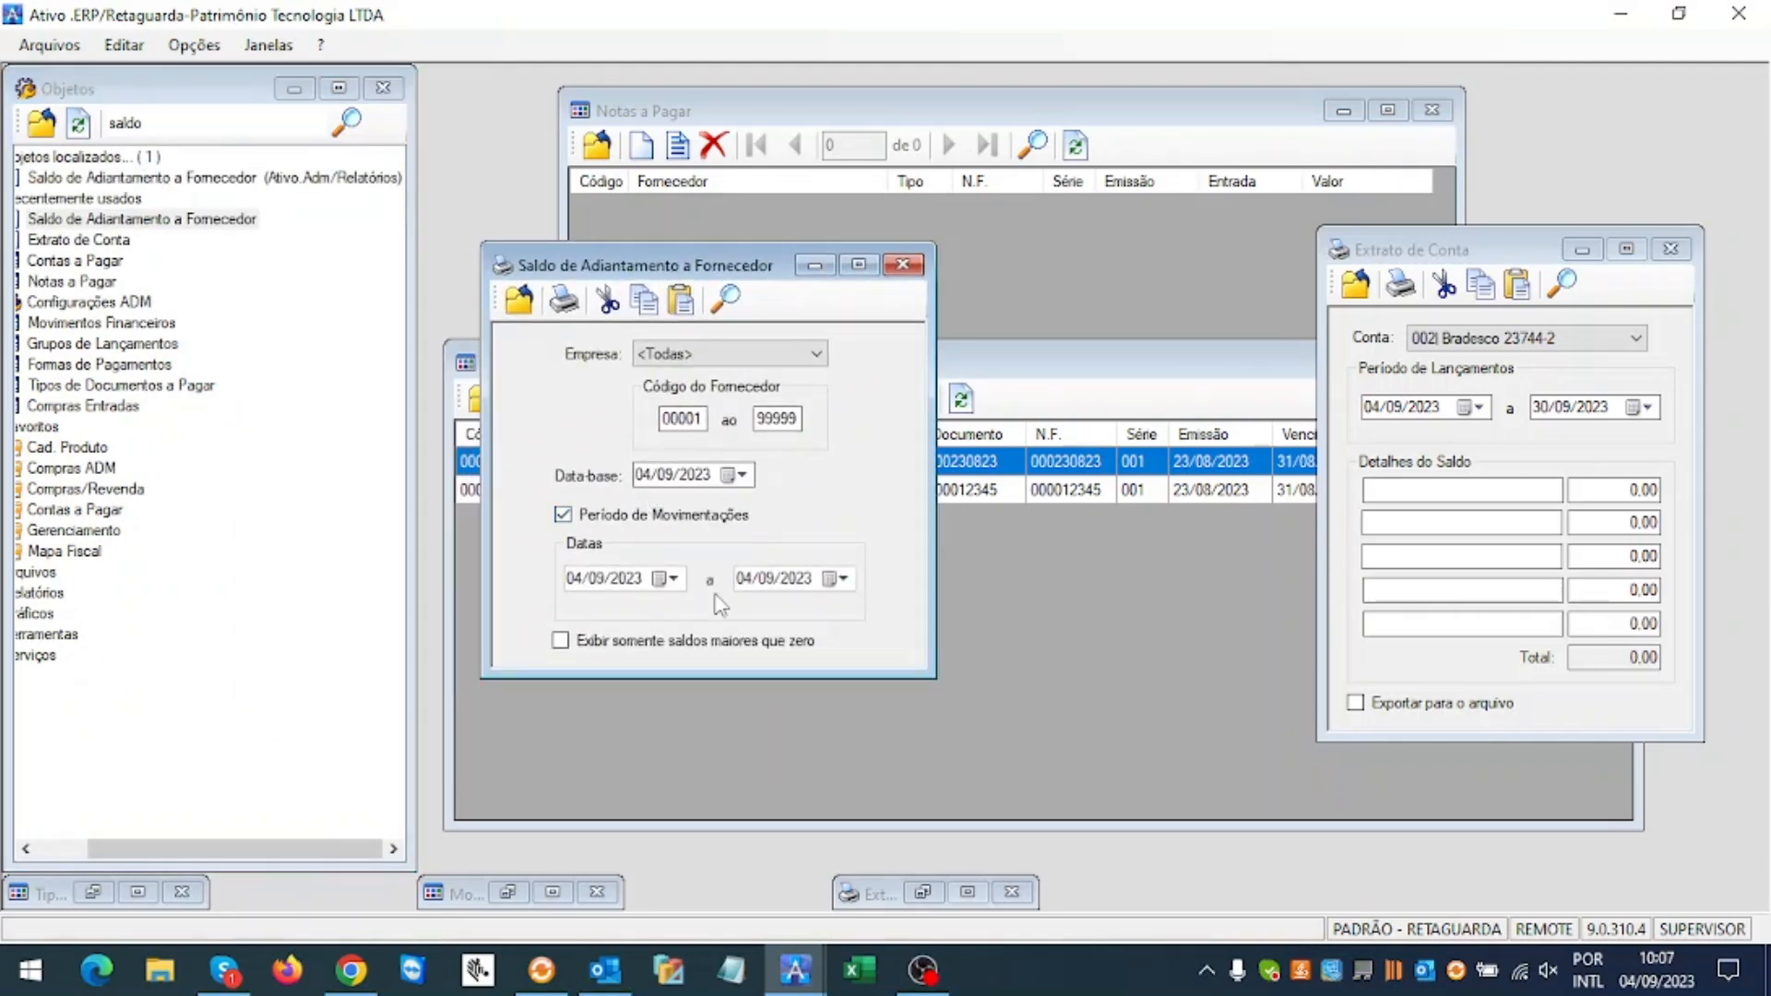
click(751, 583)
click(564, 300)
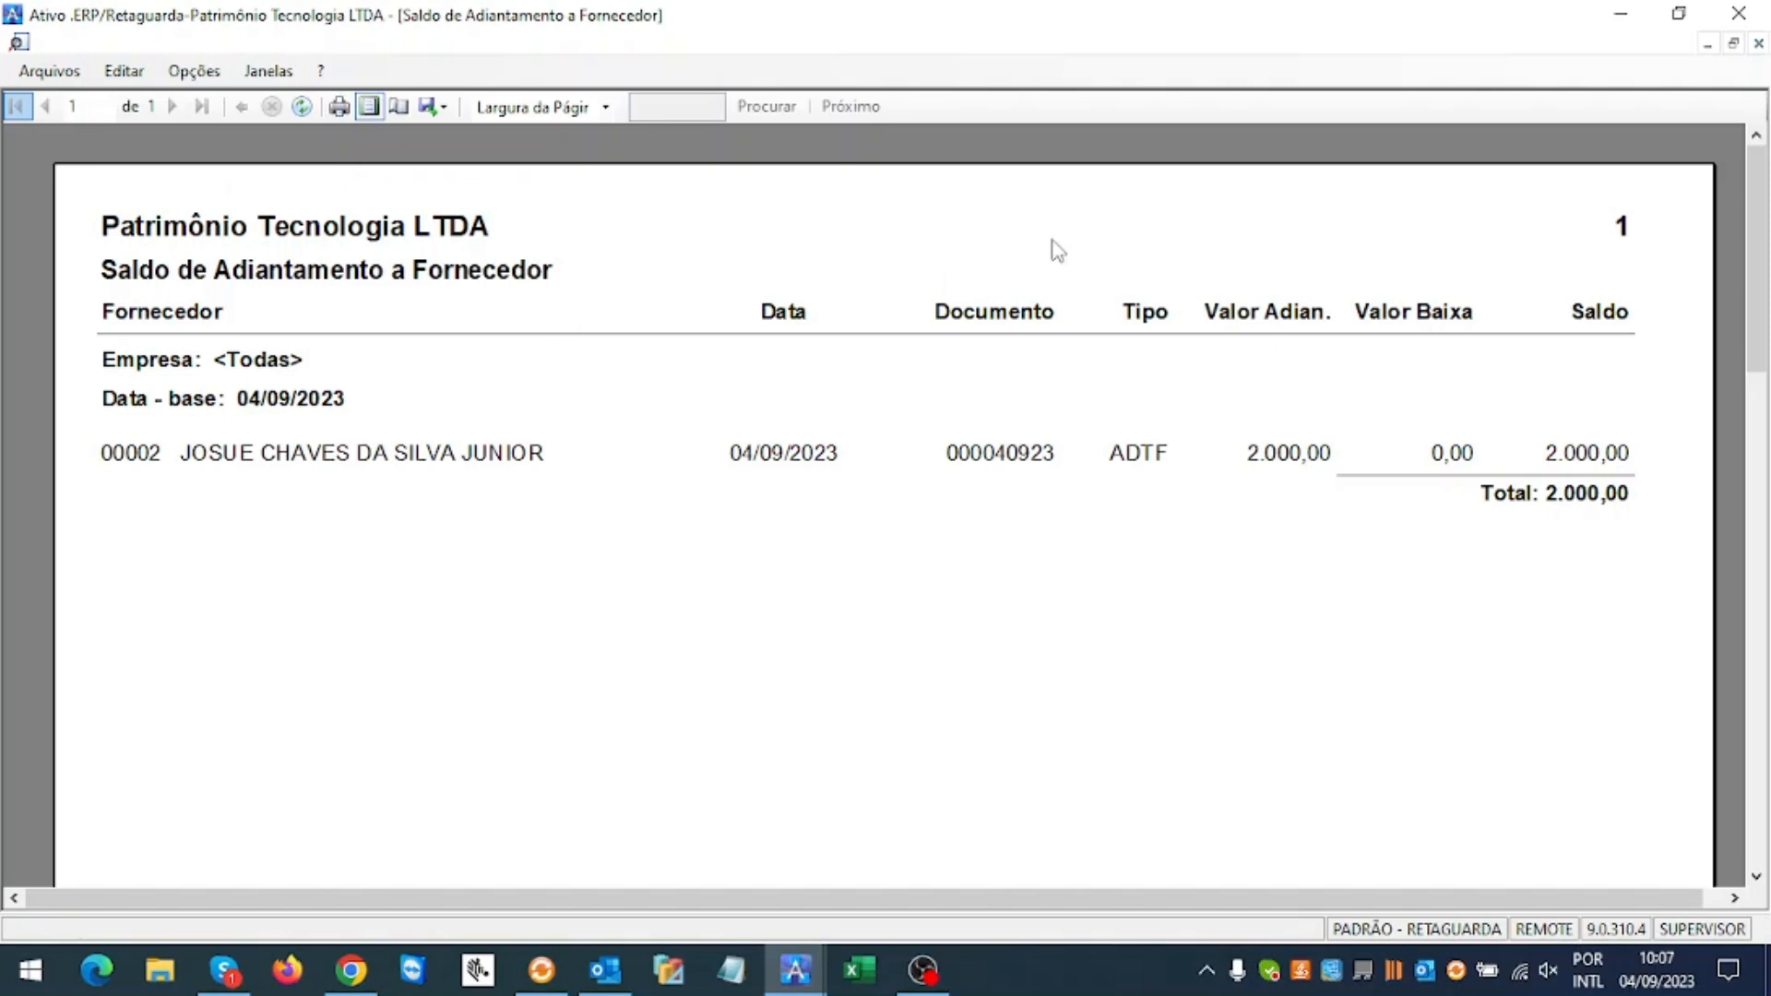
click(1757, 43)
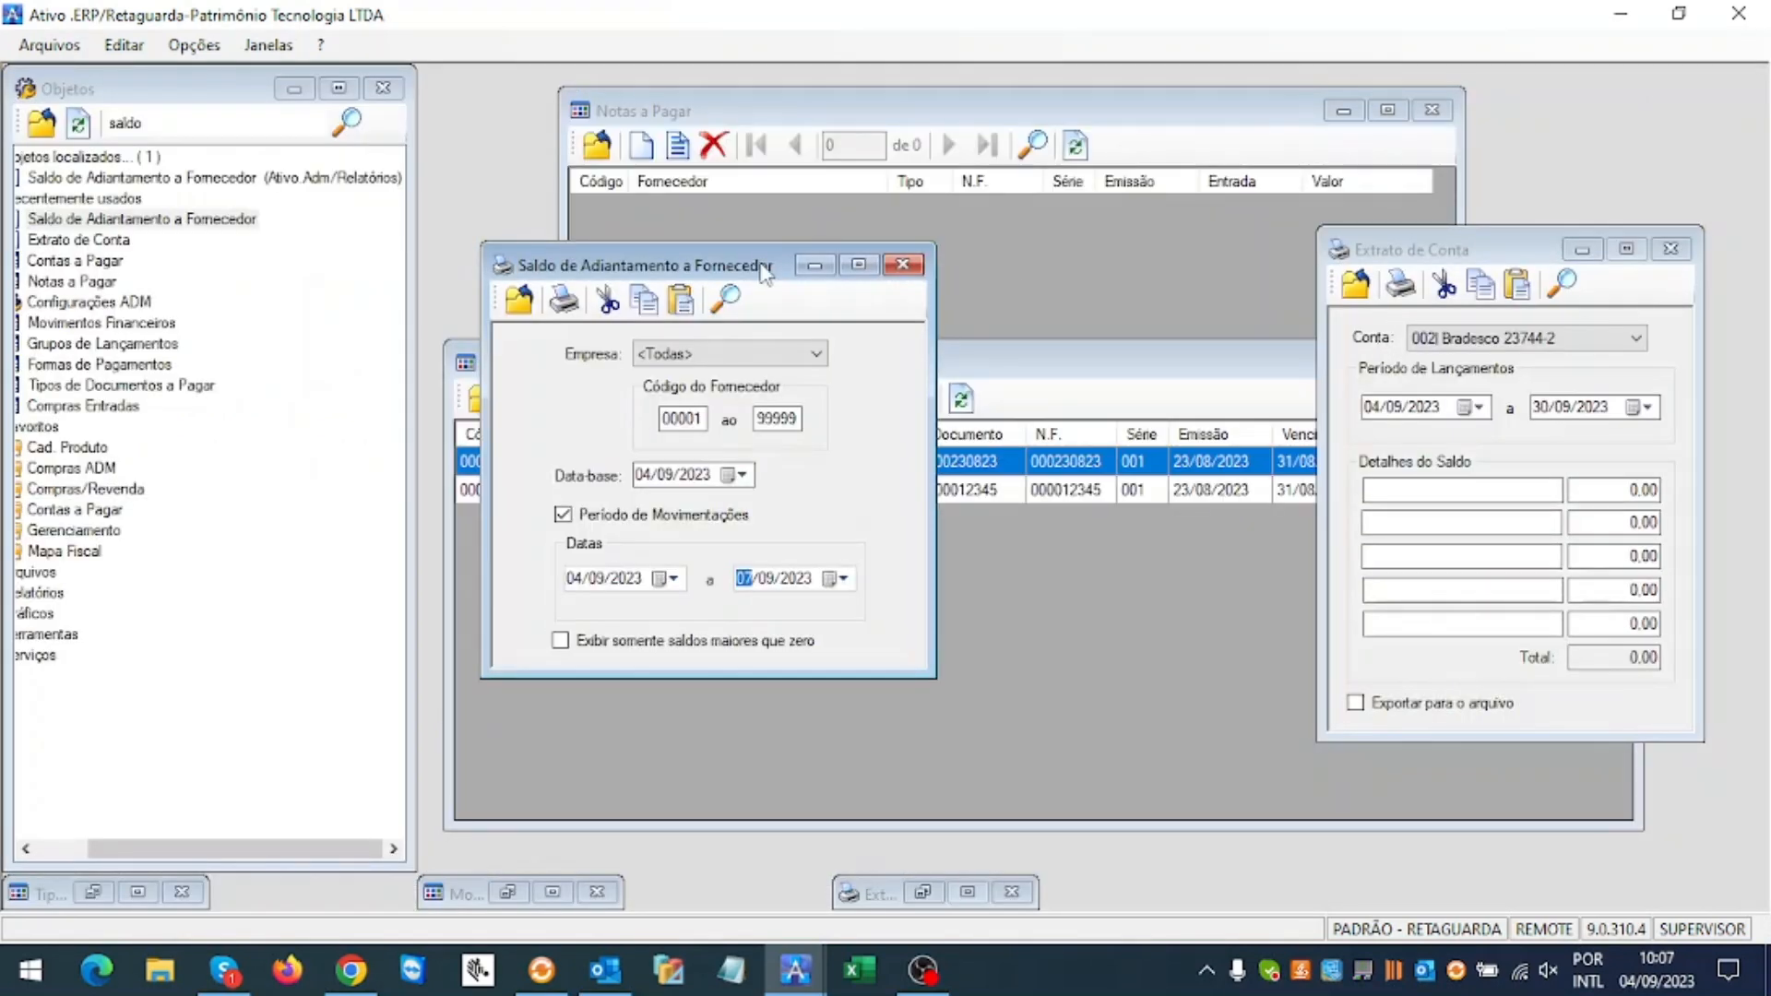
Step: Regenerate the supplier advance balance report, review it, and close the preview
drag(715, 272, 706, 288)
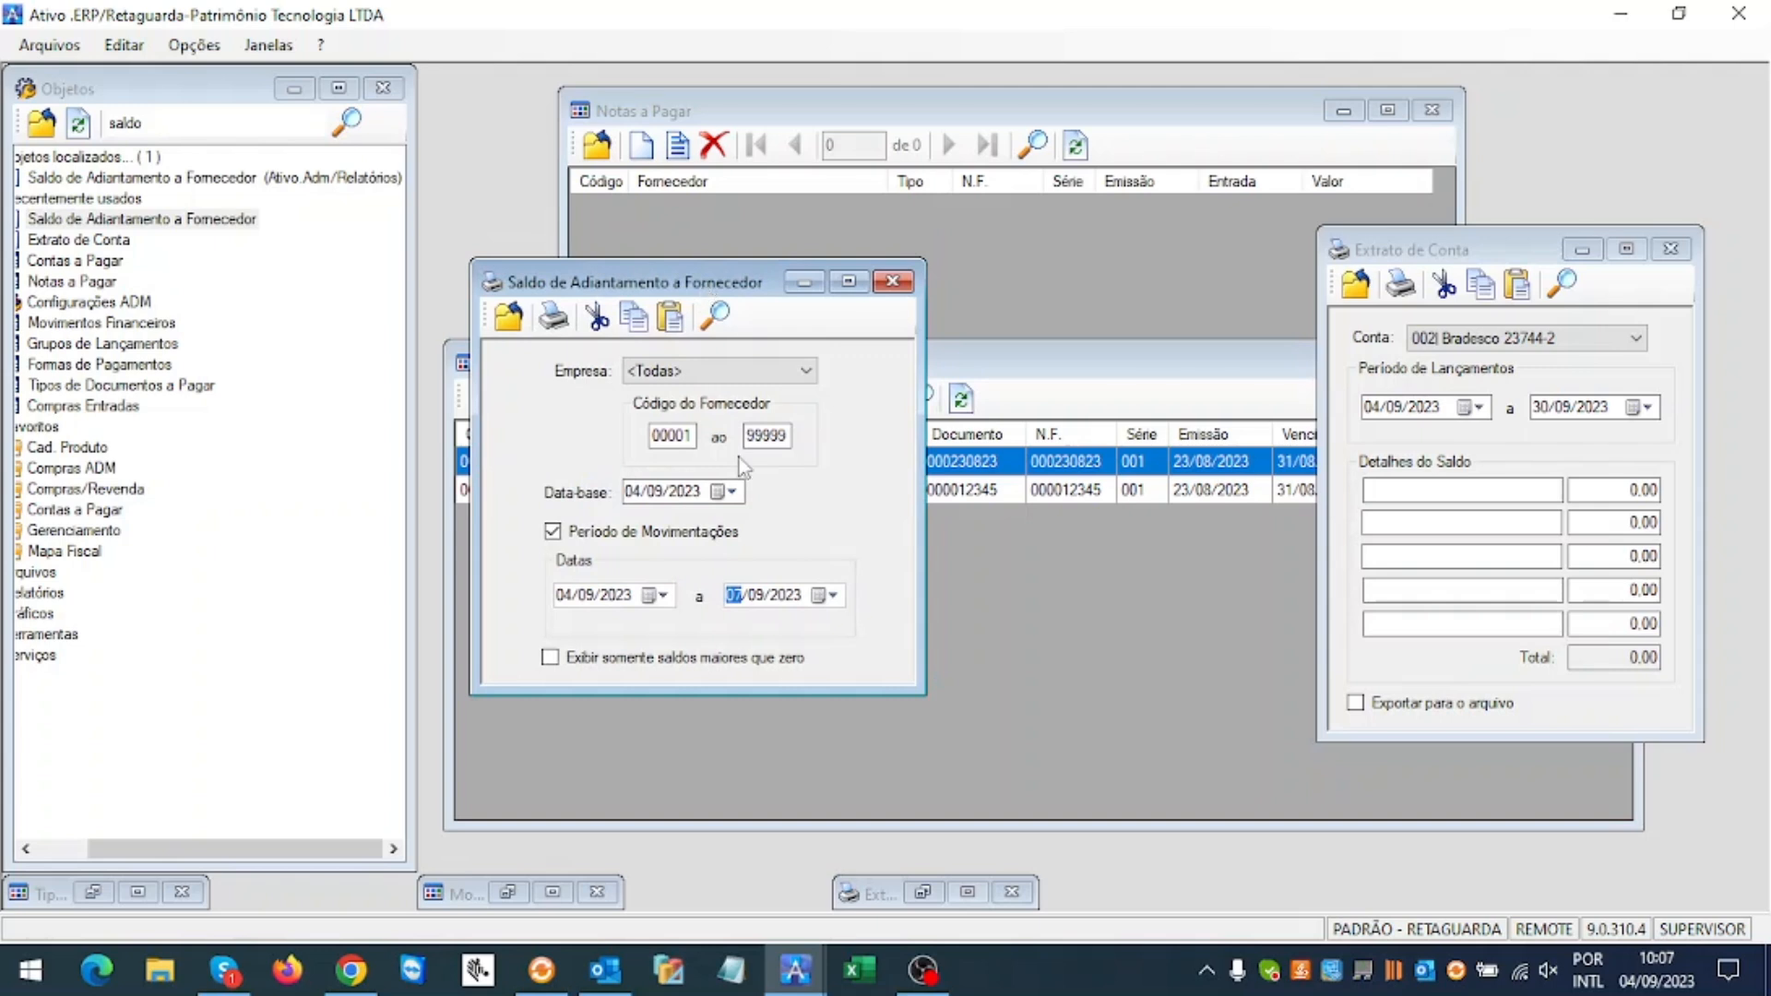
click(555, 318)
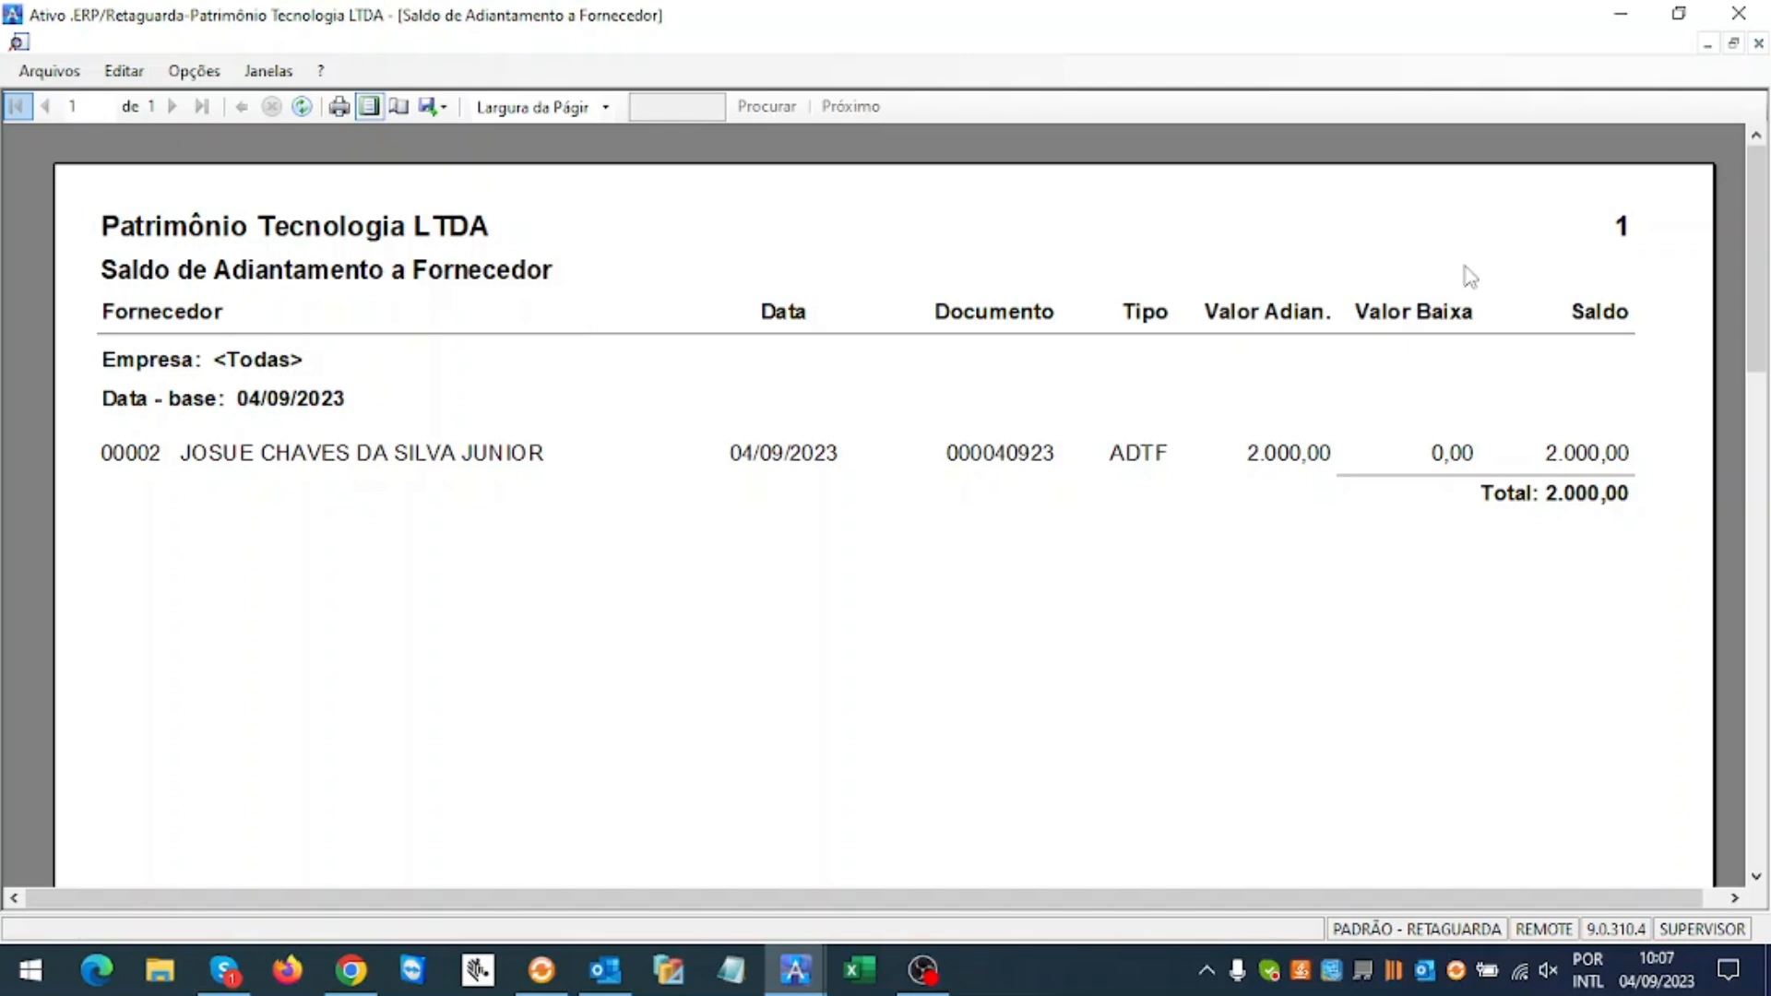
click(1765, 41)
click(1304, 262)
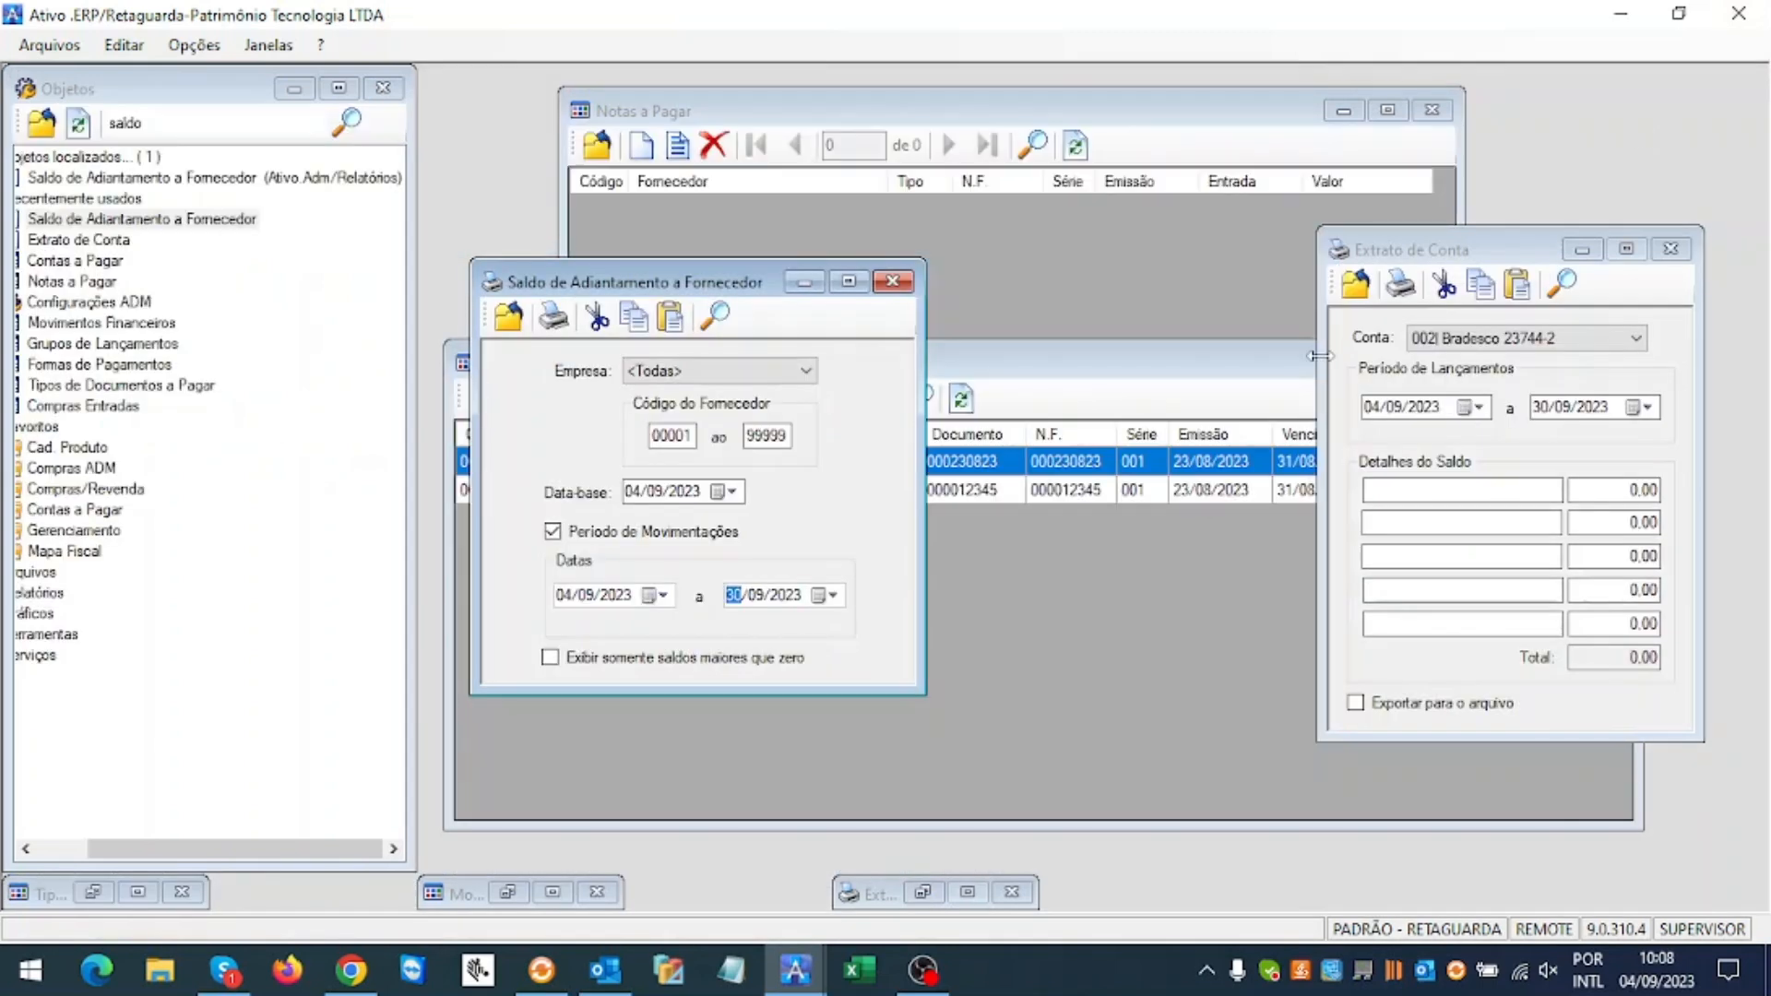
drag(1397, 262, 1131, 267)
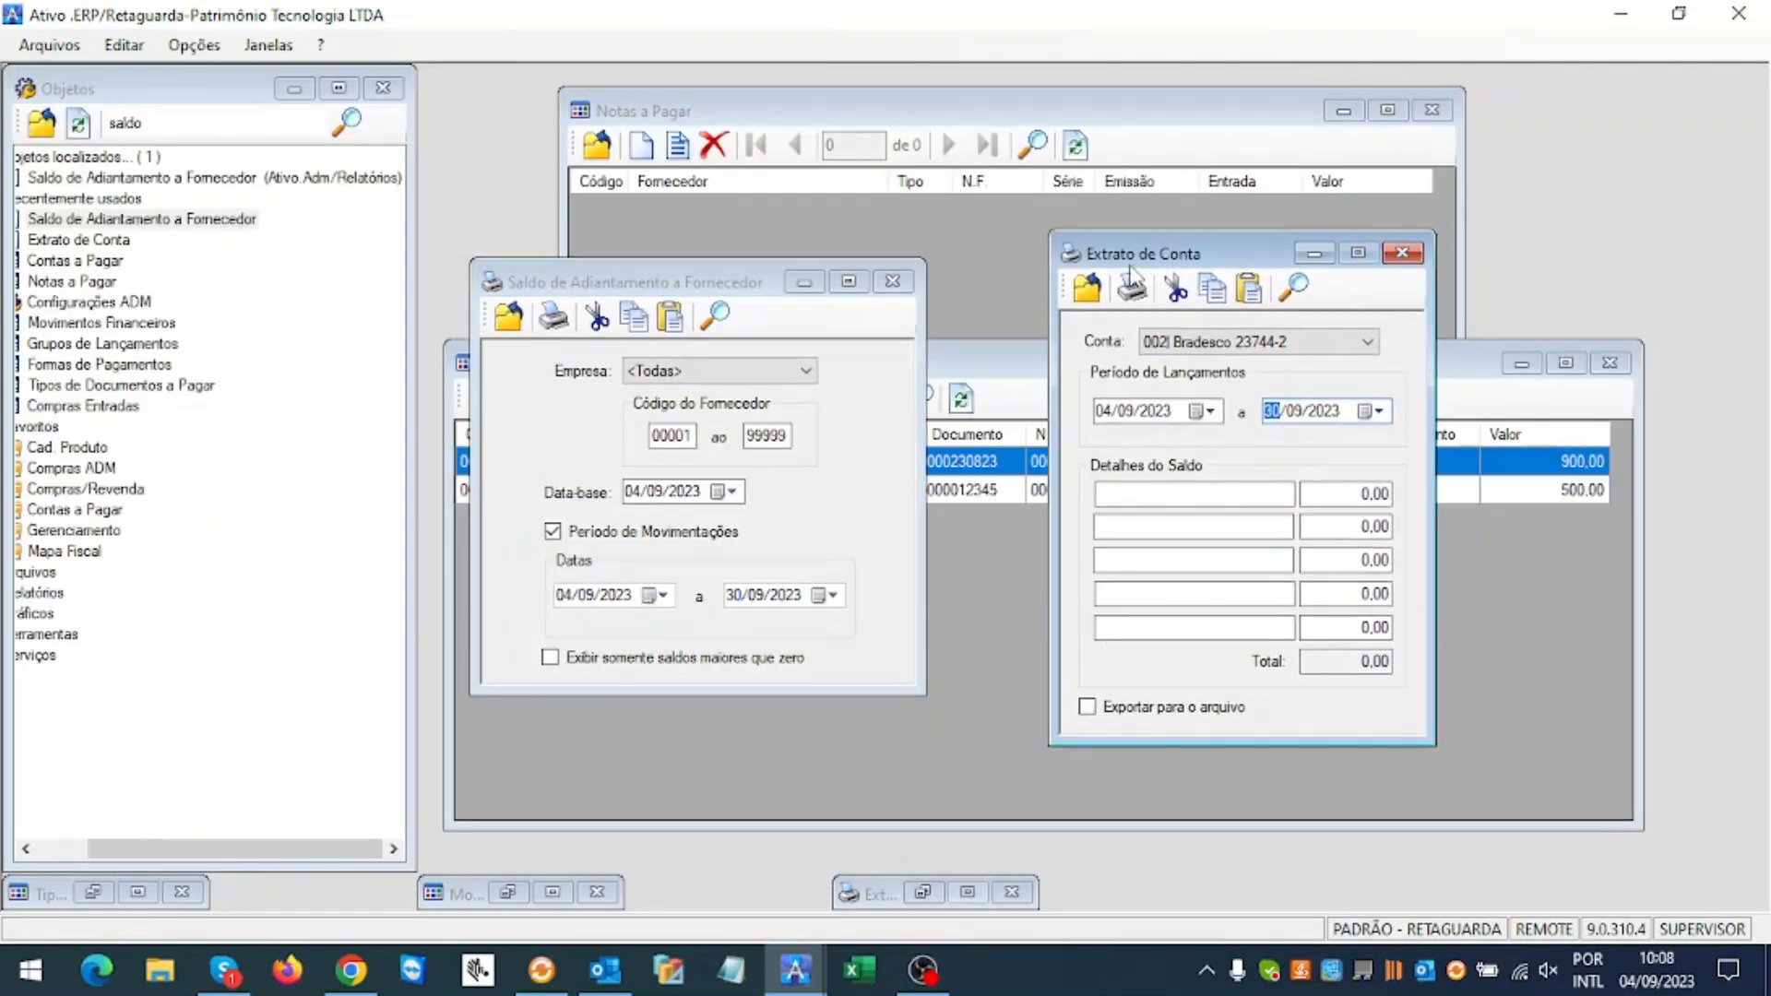
Step: Minimize the supplier advance balance settings and bring the Contas a Pagar list forward
click(666, 286)
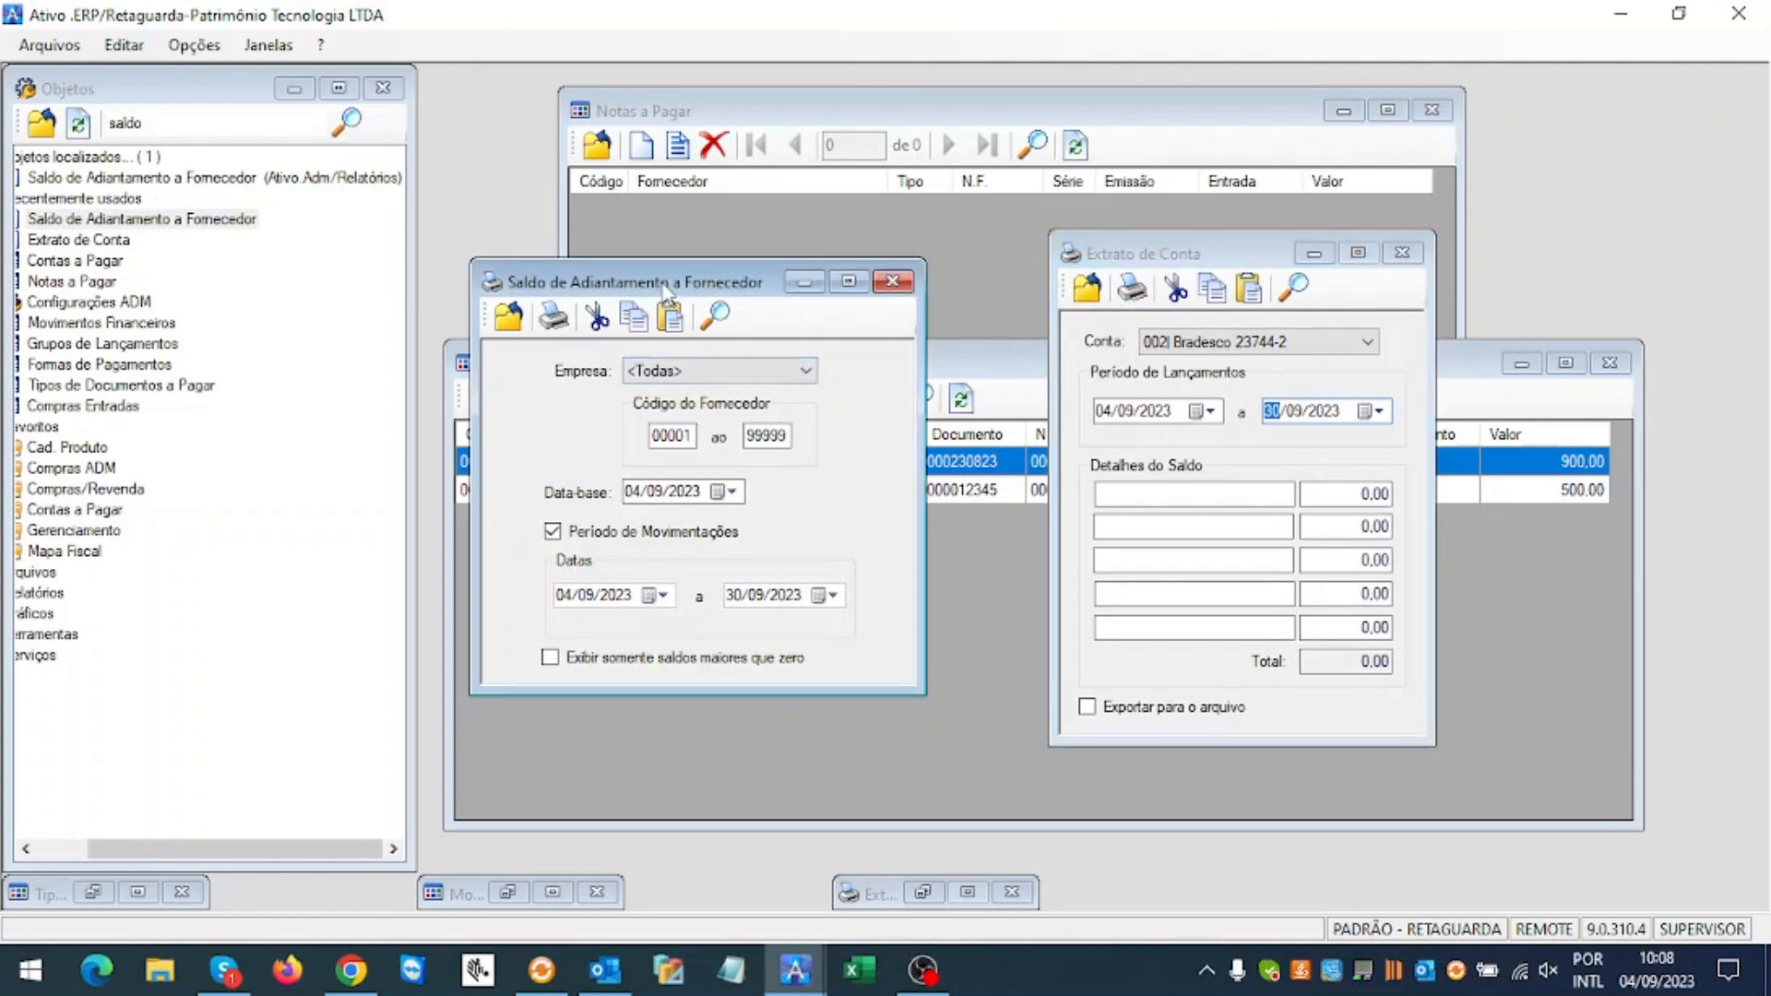
click(804, 281)
click(839, 374)
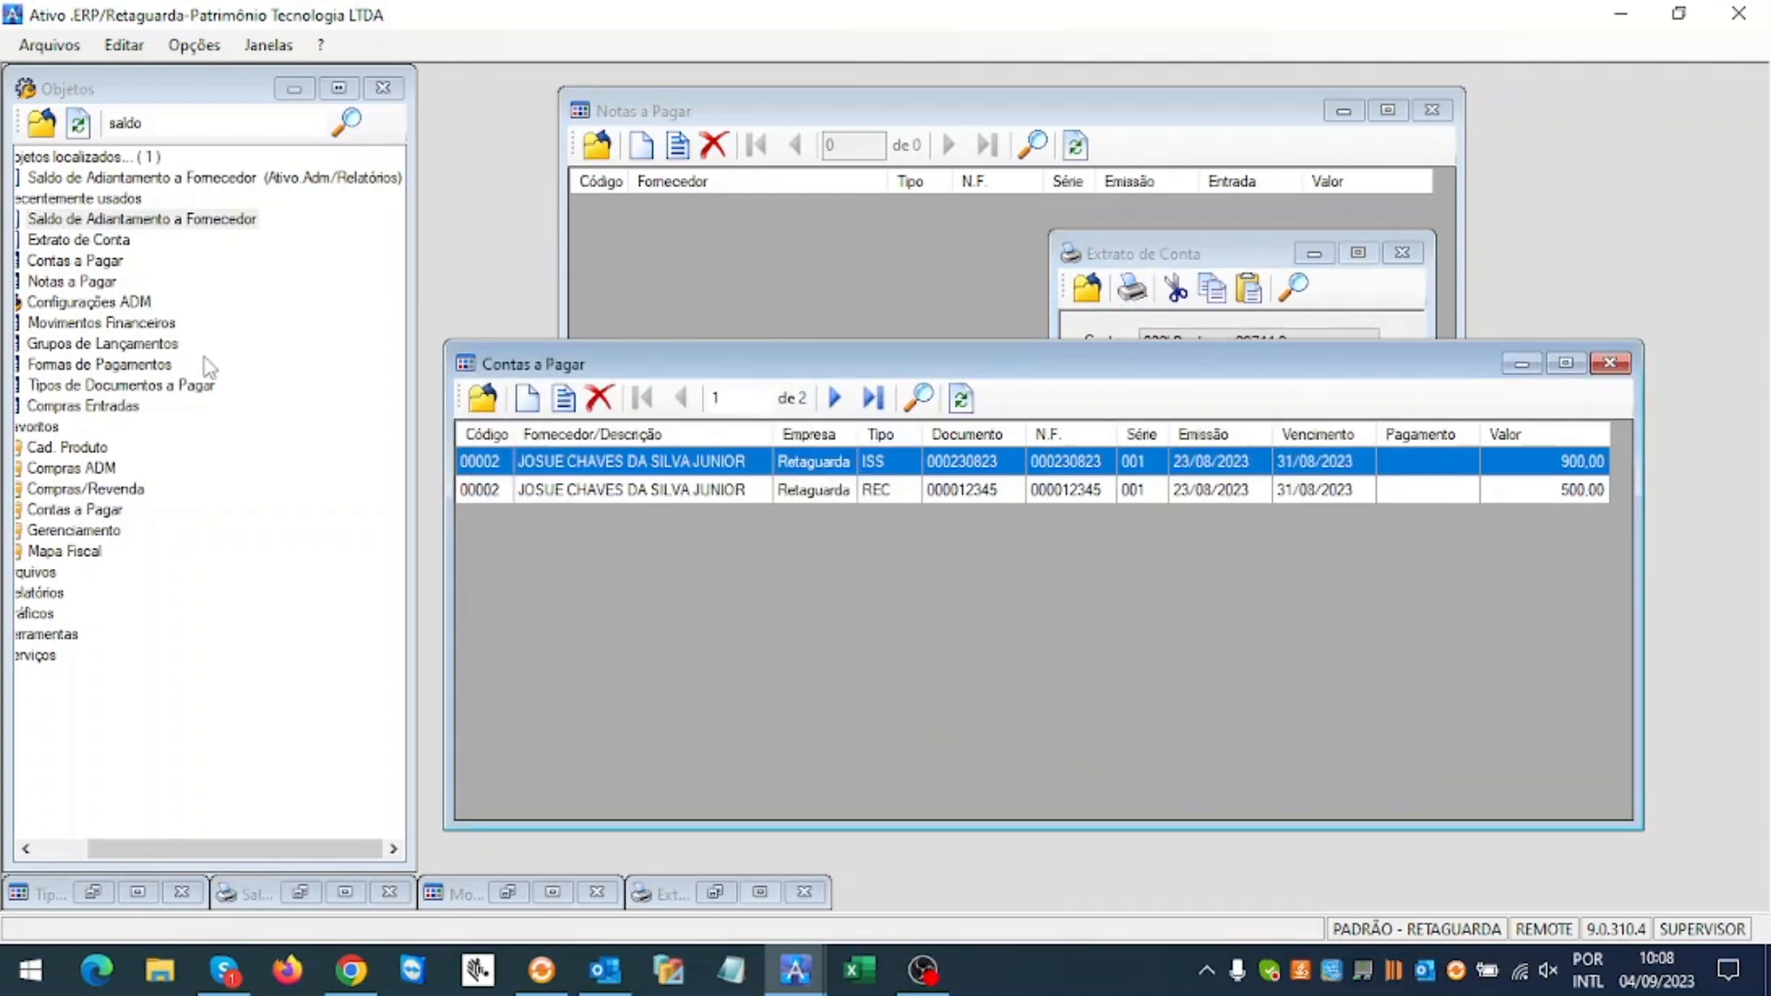
Step: Search objects for 'movim' and open Movimentos Financeiros, selecting the second (1.000,00 credit) movement
click(71, 847)
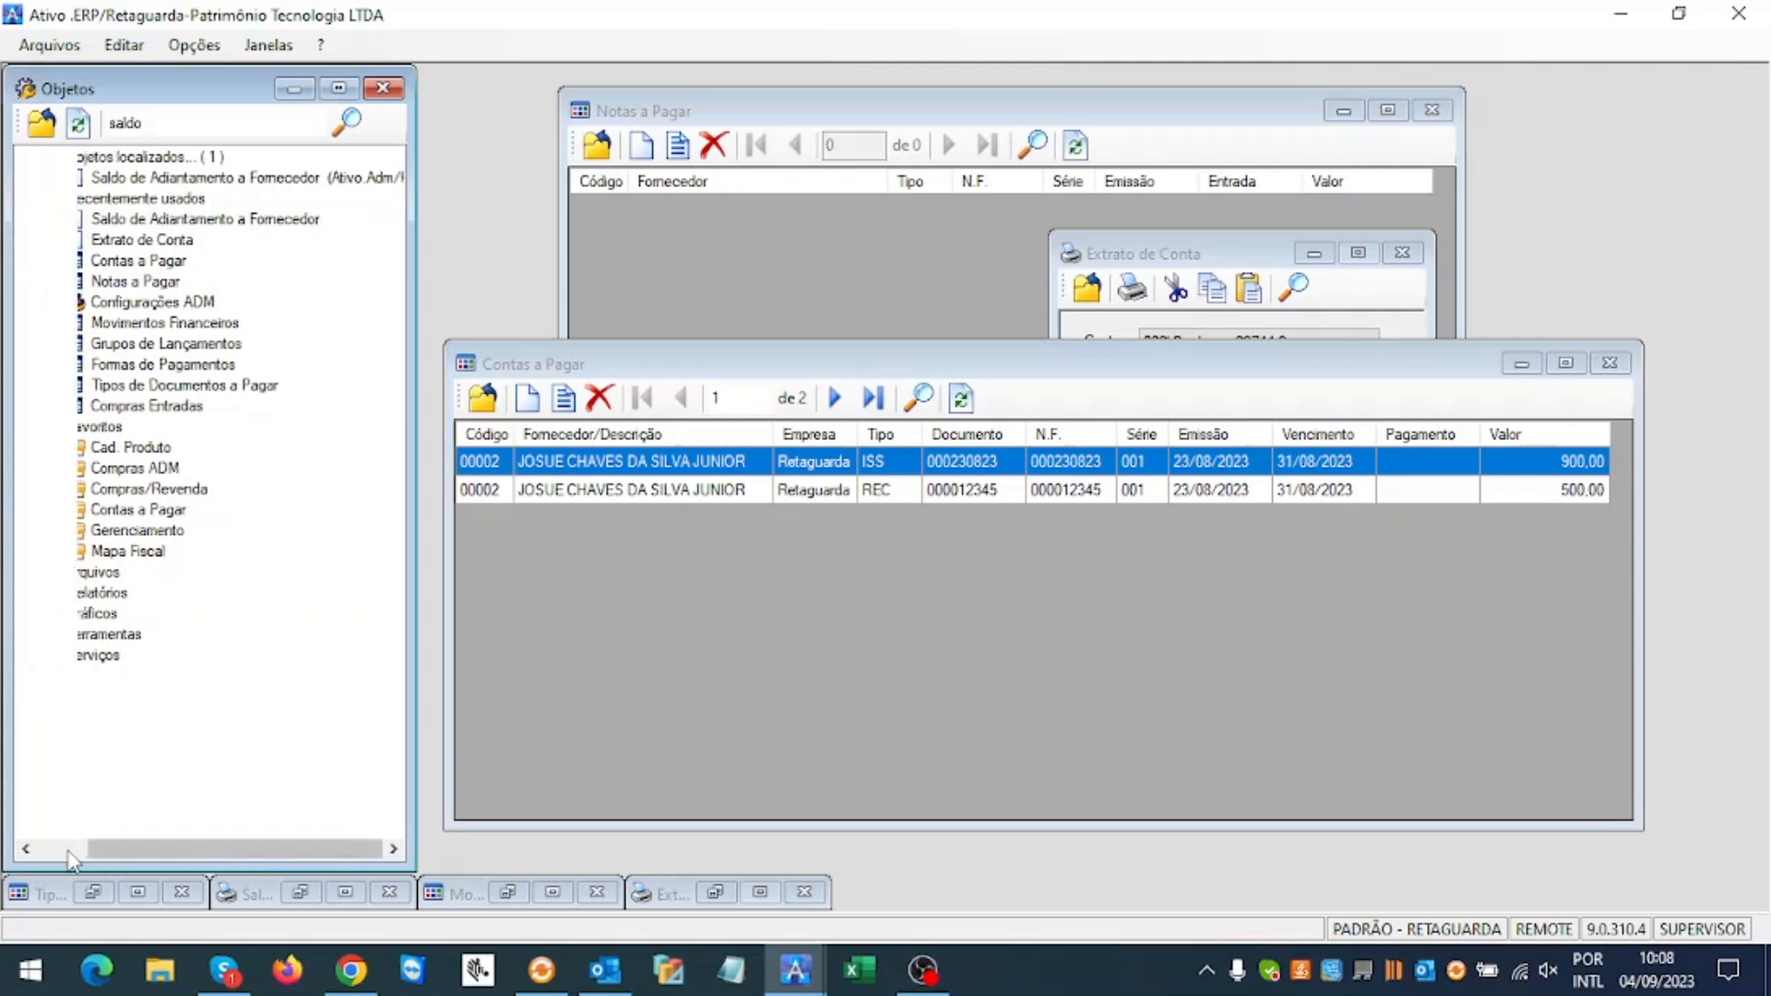
double_click(135, 123)
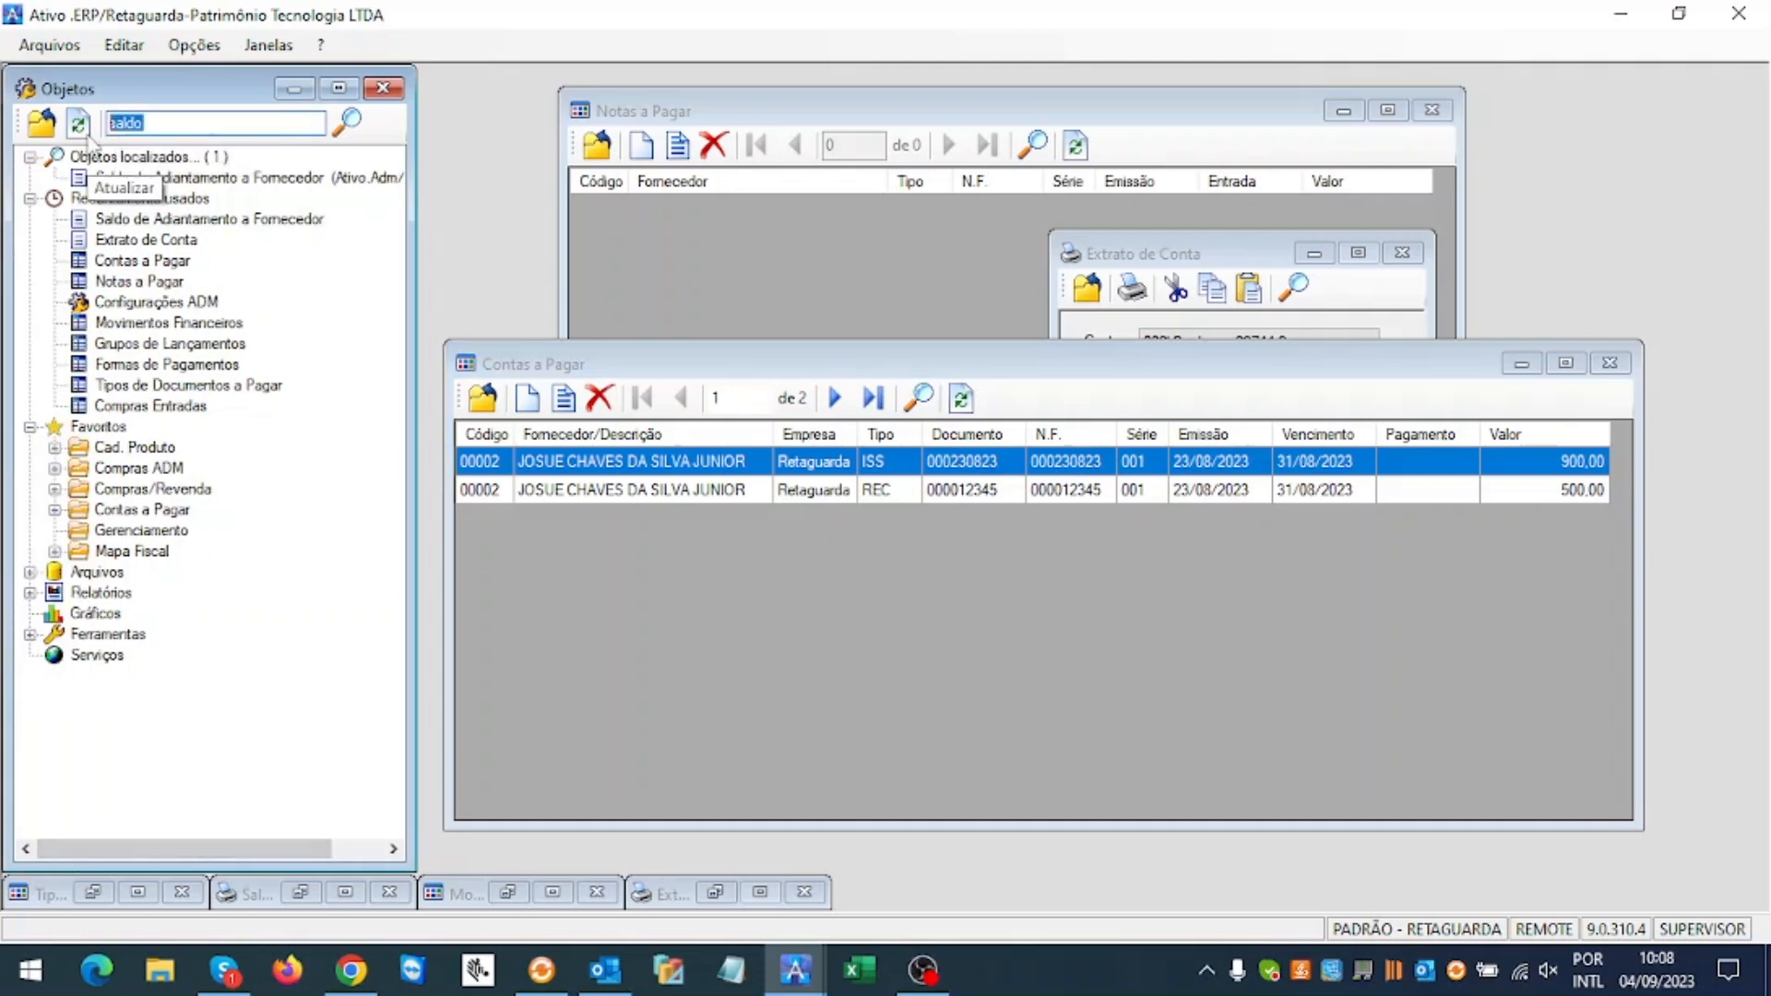
text(movim)
key(Return)
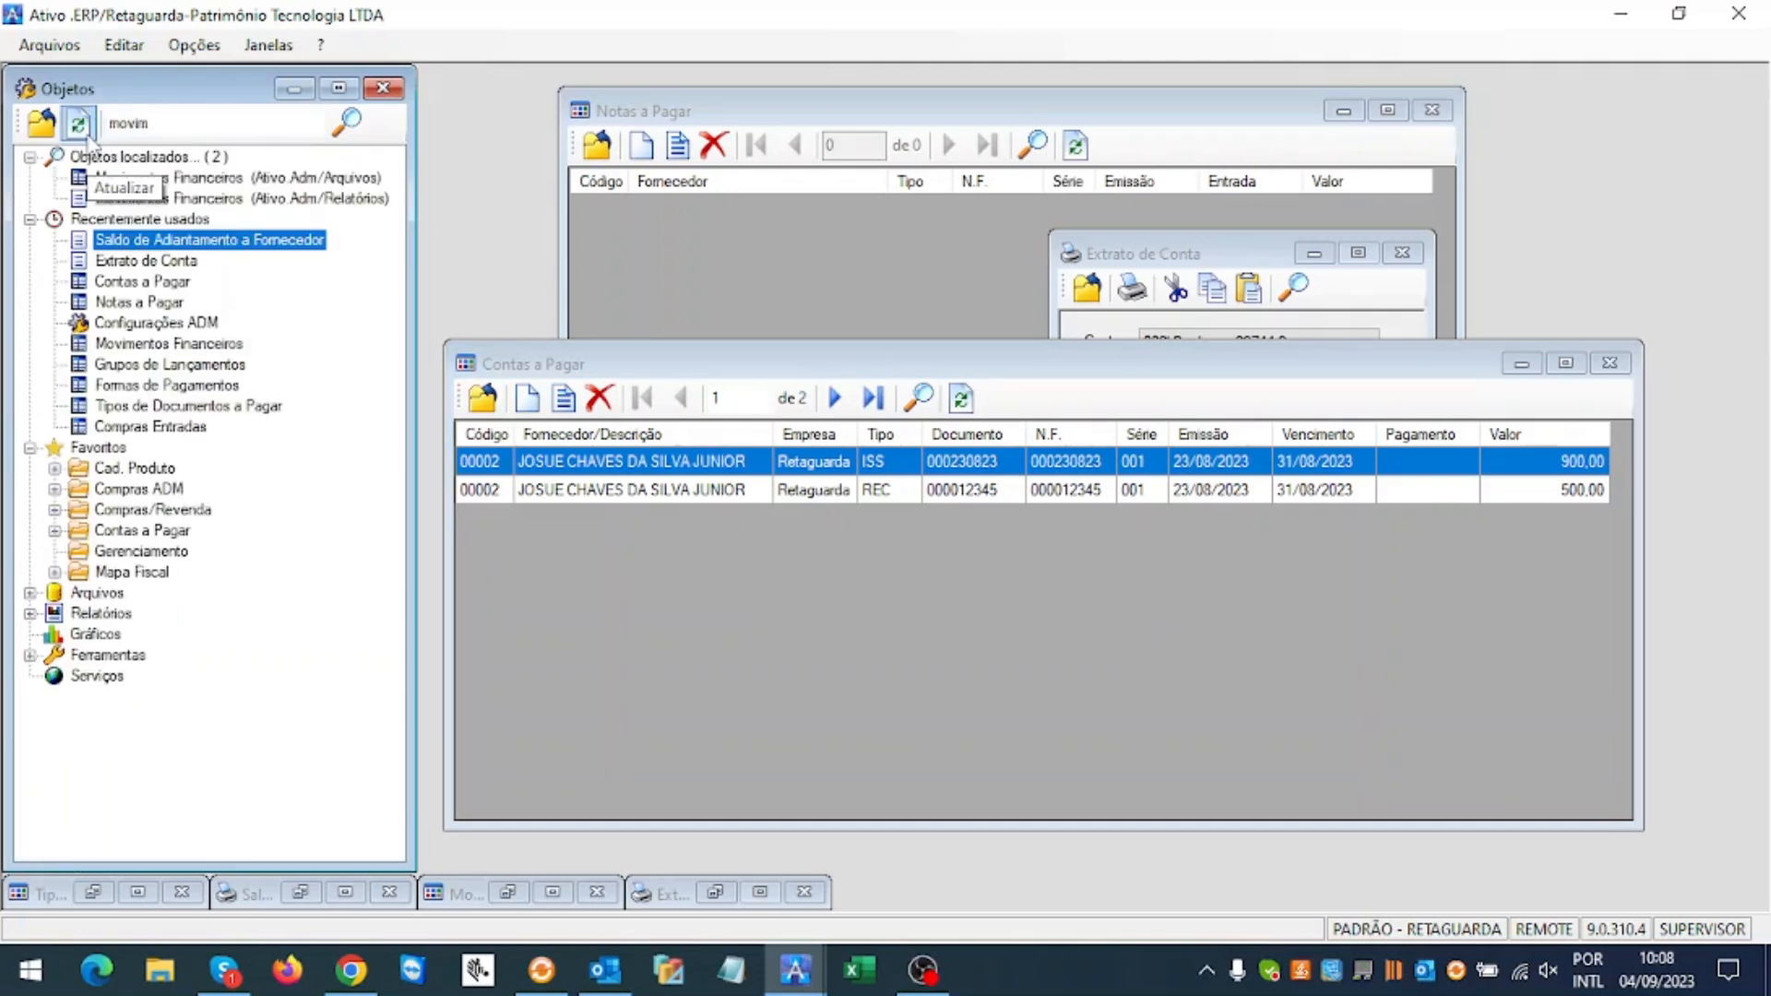
double_click(187, 180)
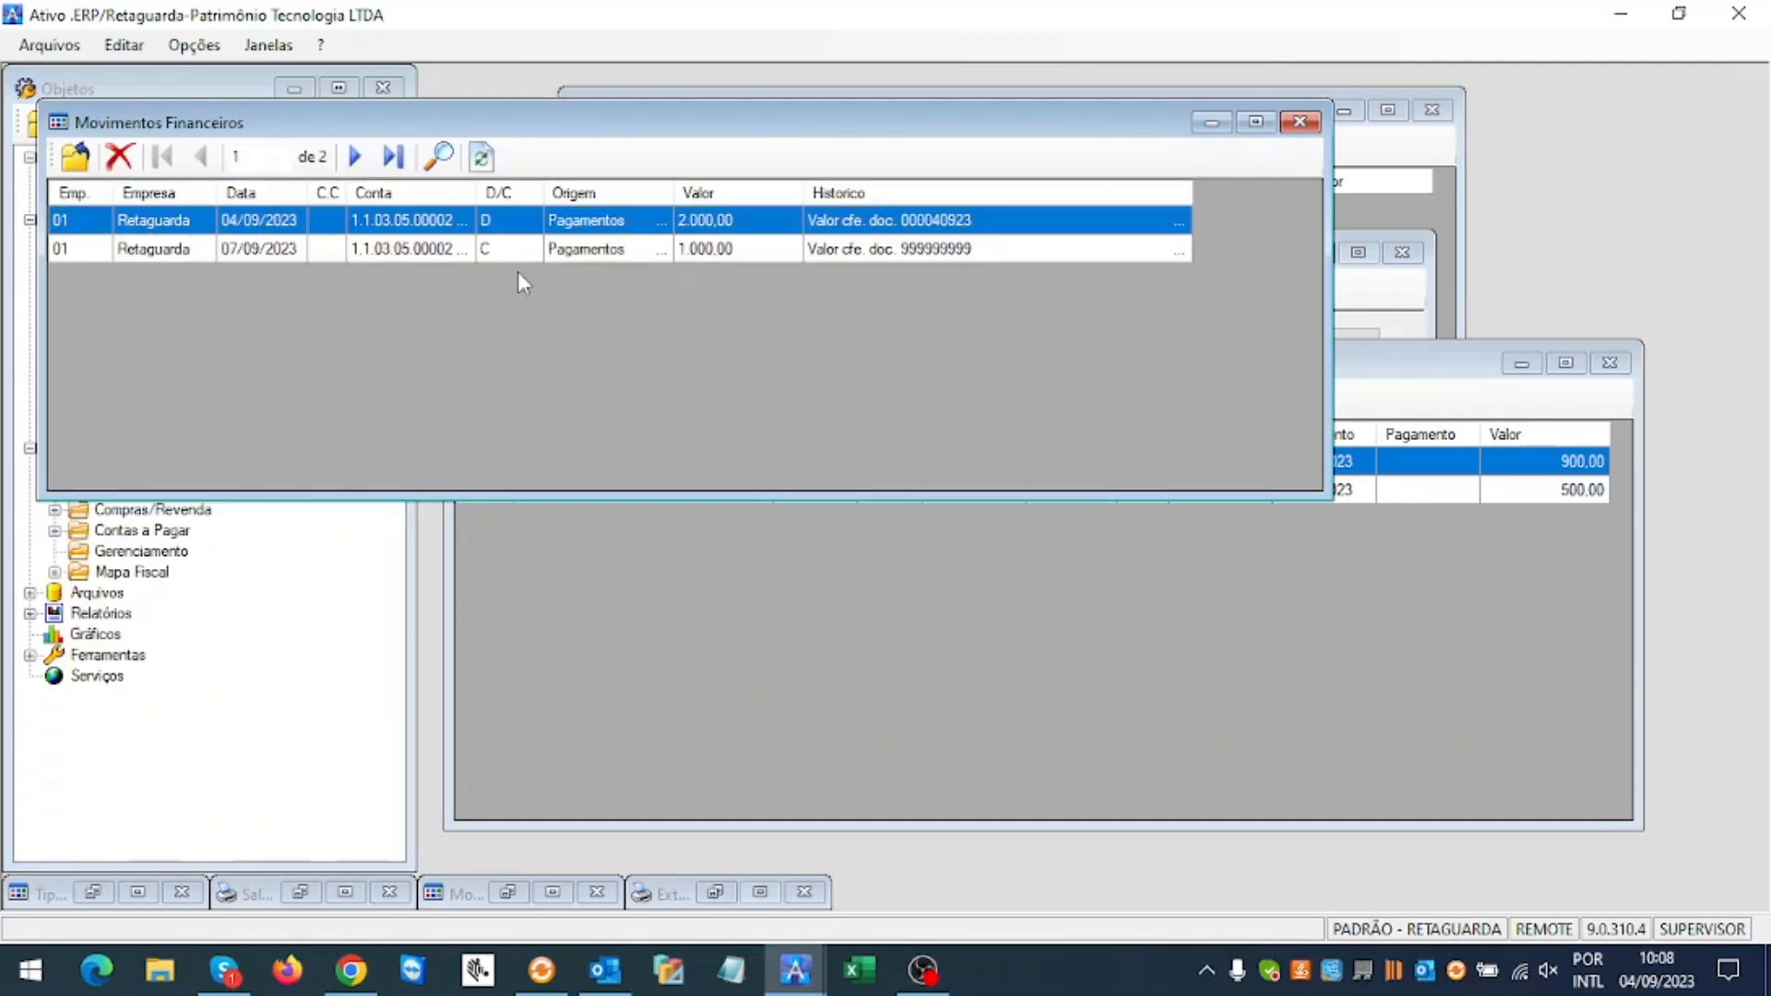
click(587, 256)
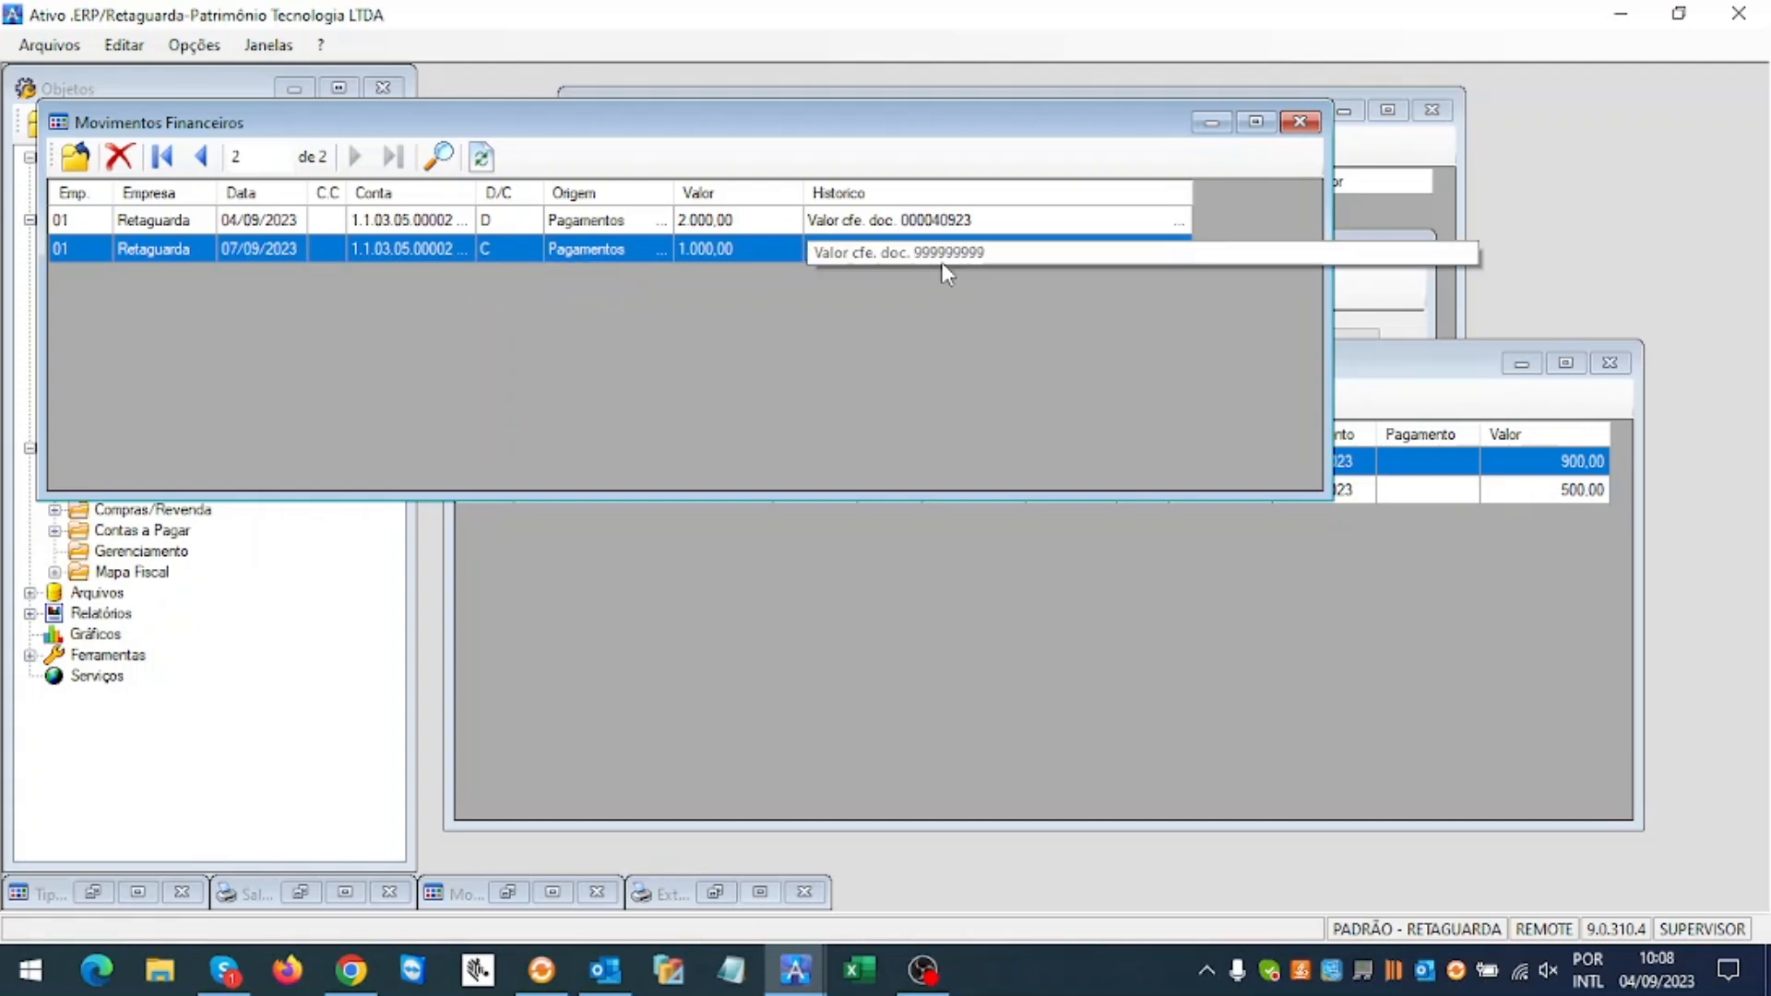
drag(873, 132, 1238, 454)
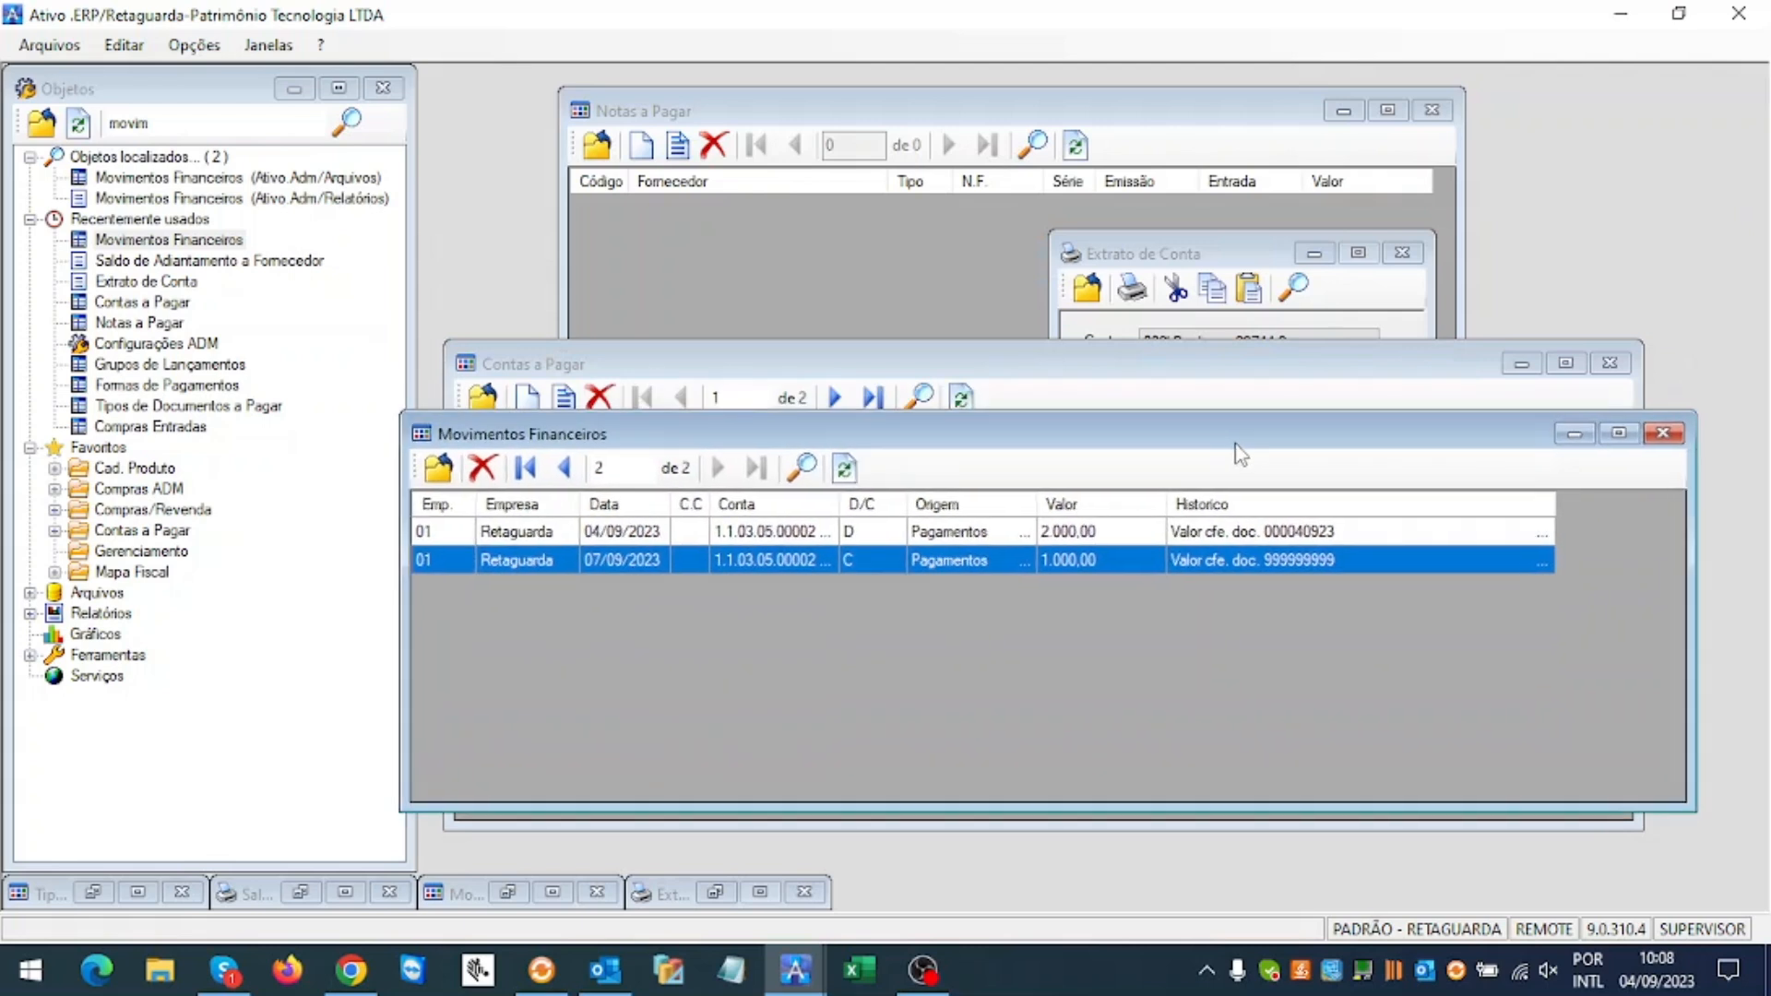
Step: Search objects for 'contas' and open the Contas Pagas list
click(175, 122)
text(contas)
key(Return)
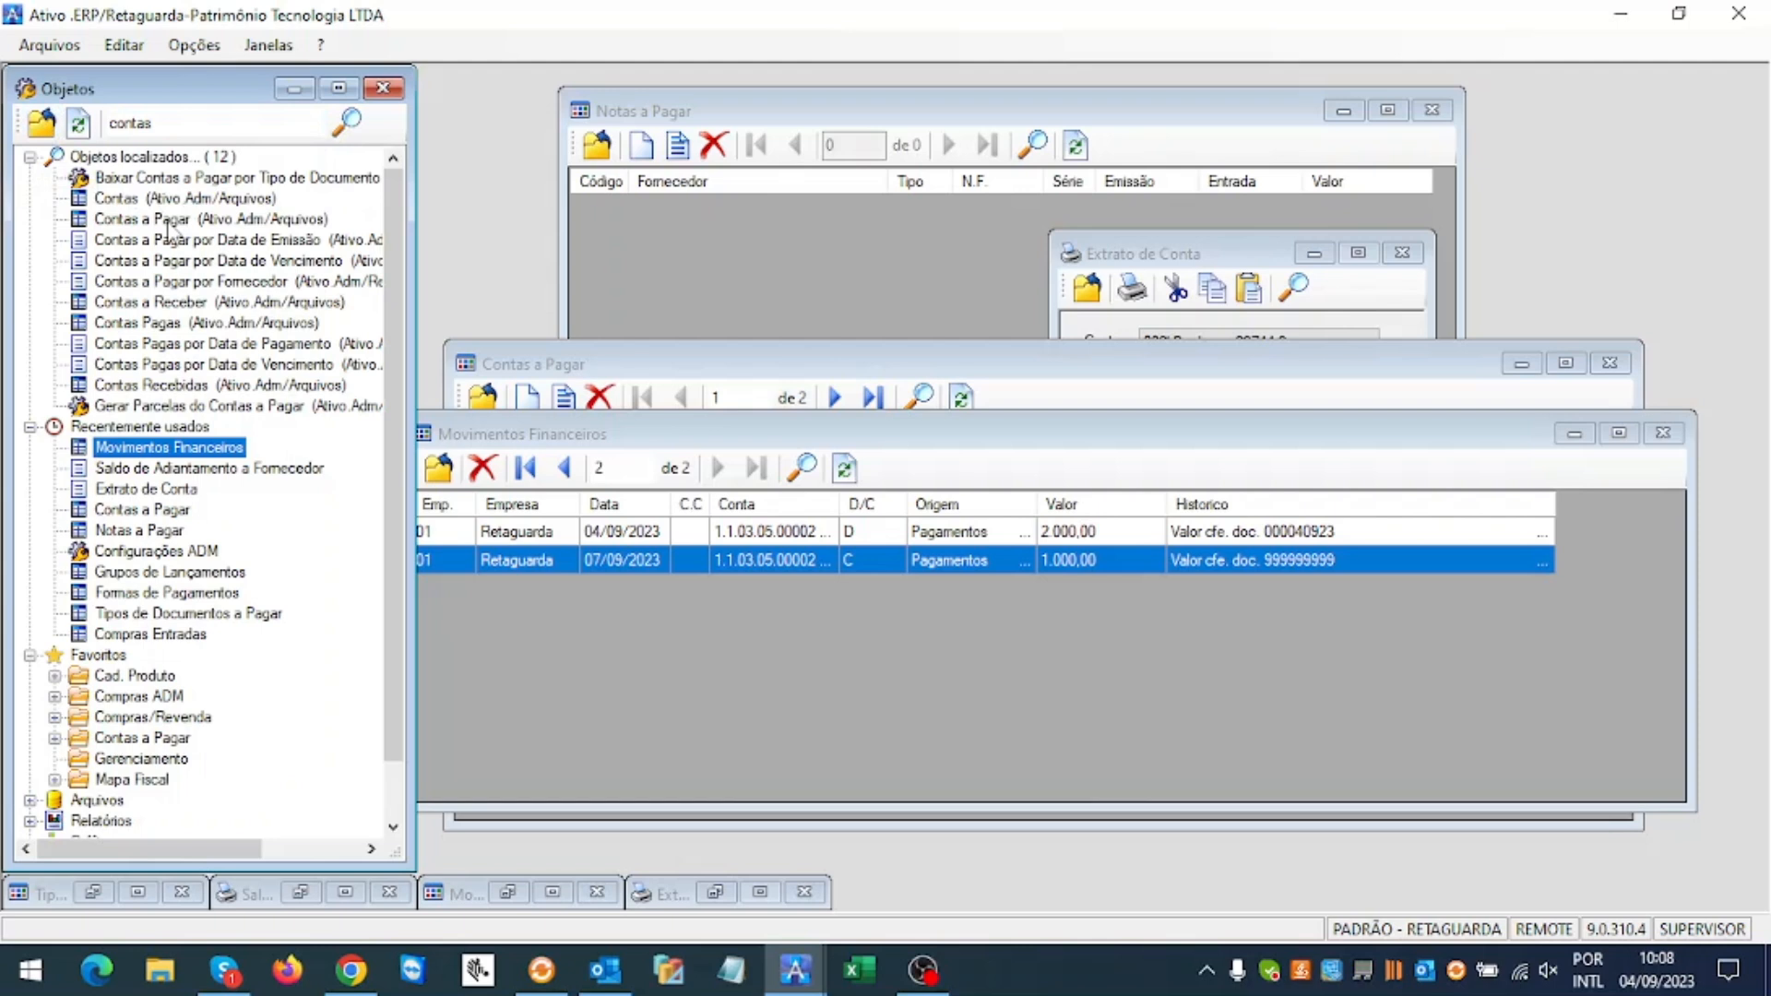
double_click(139, 321)
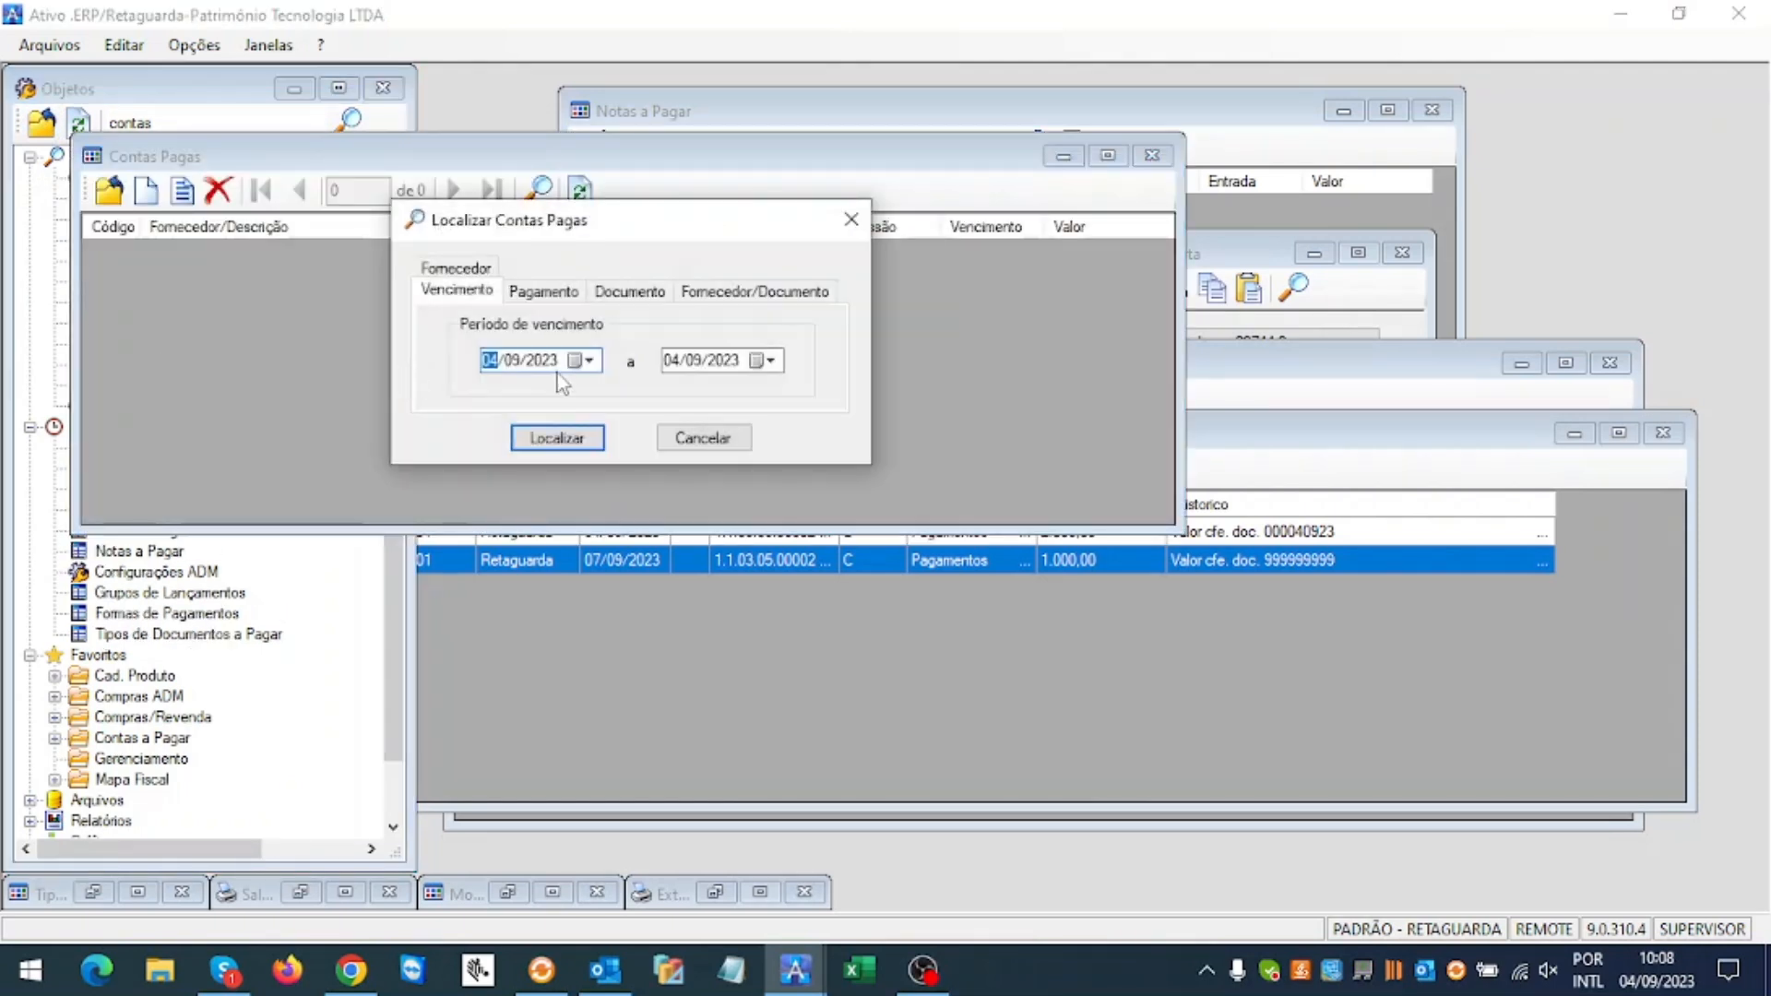
Step: List bills paid on 07/09/2023 and review the paid MERC title 999999999 record
click(564, 293)
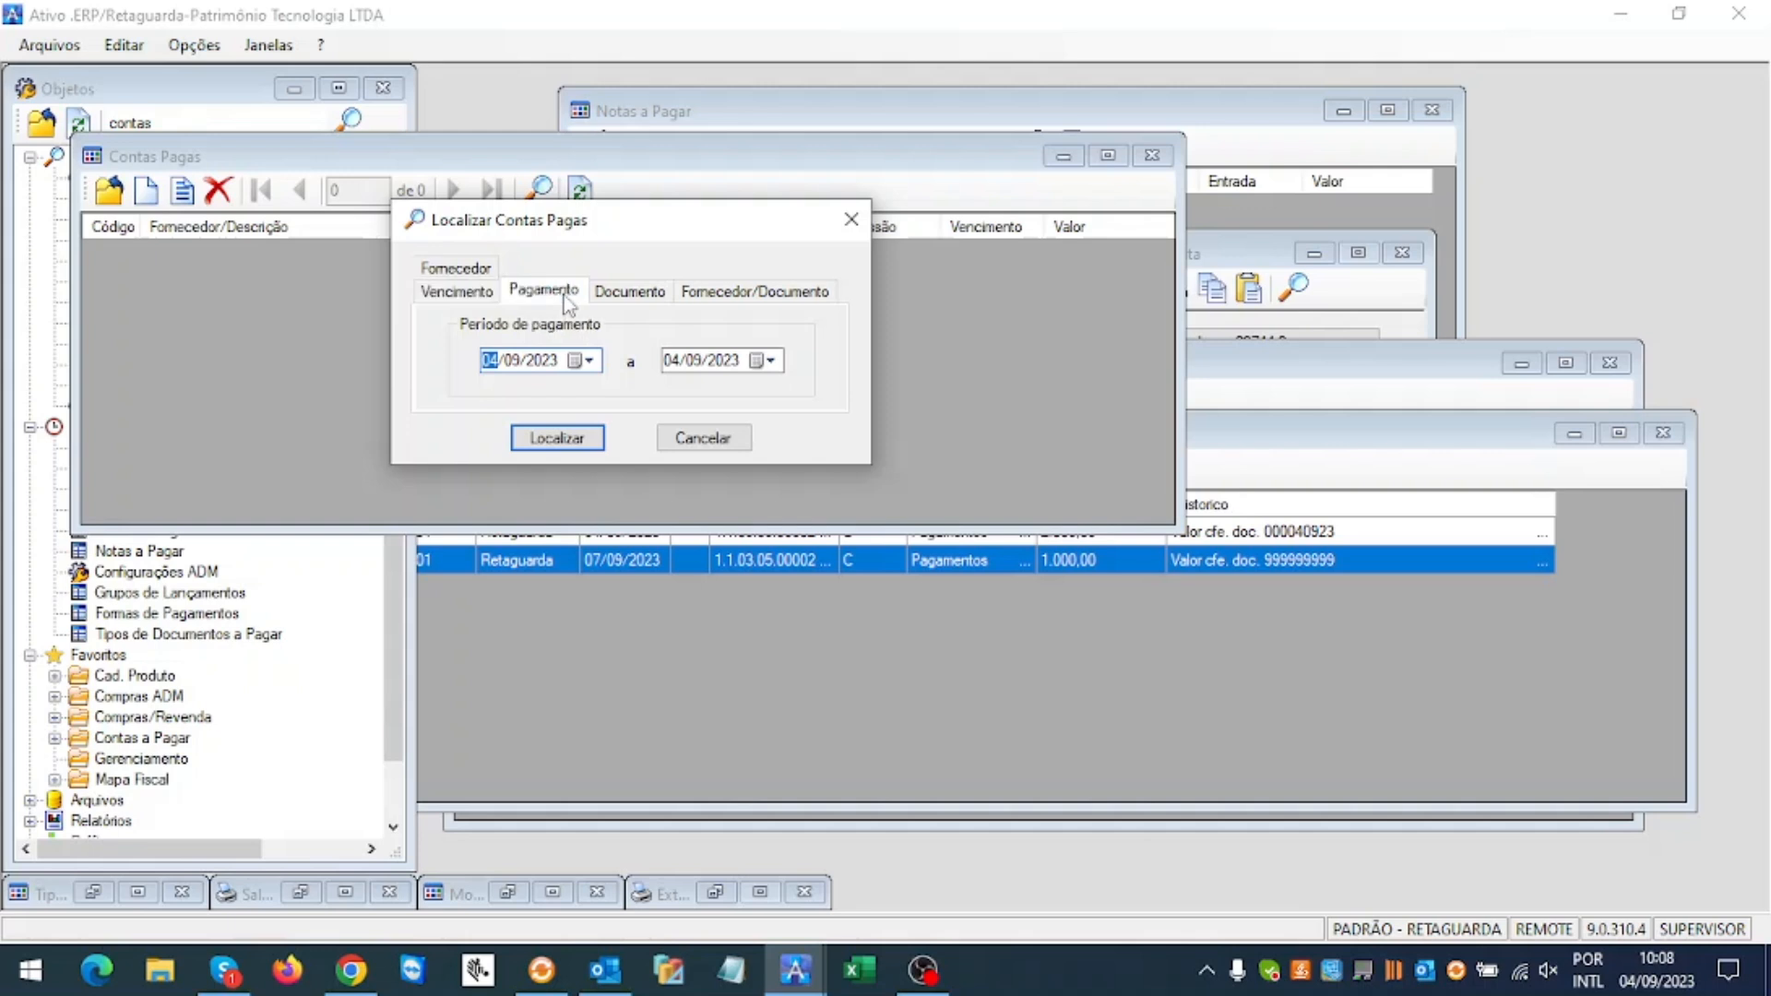
text(07)
key(Tab)
text(07)
key(Return)
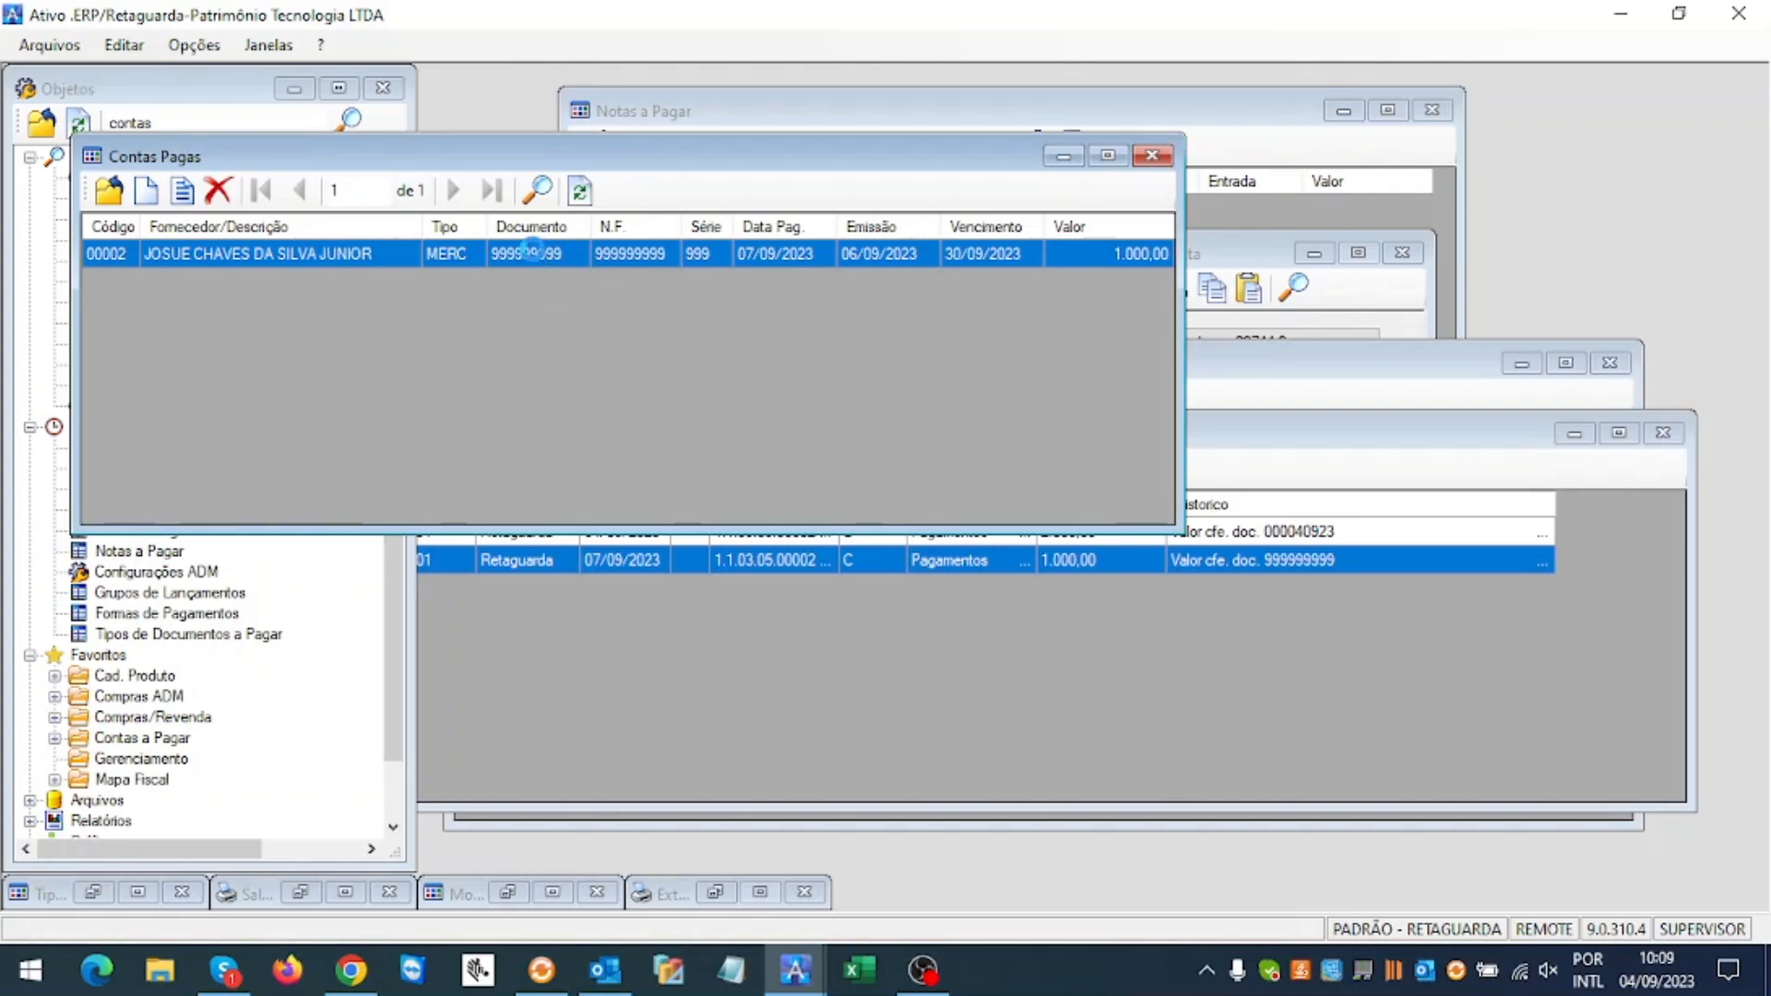
double_click(537, 253)
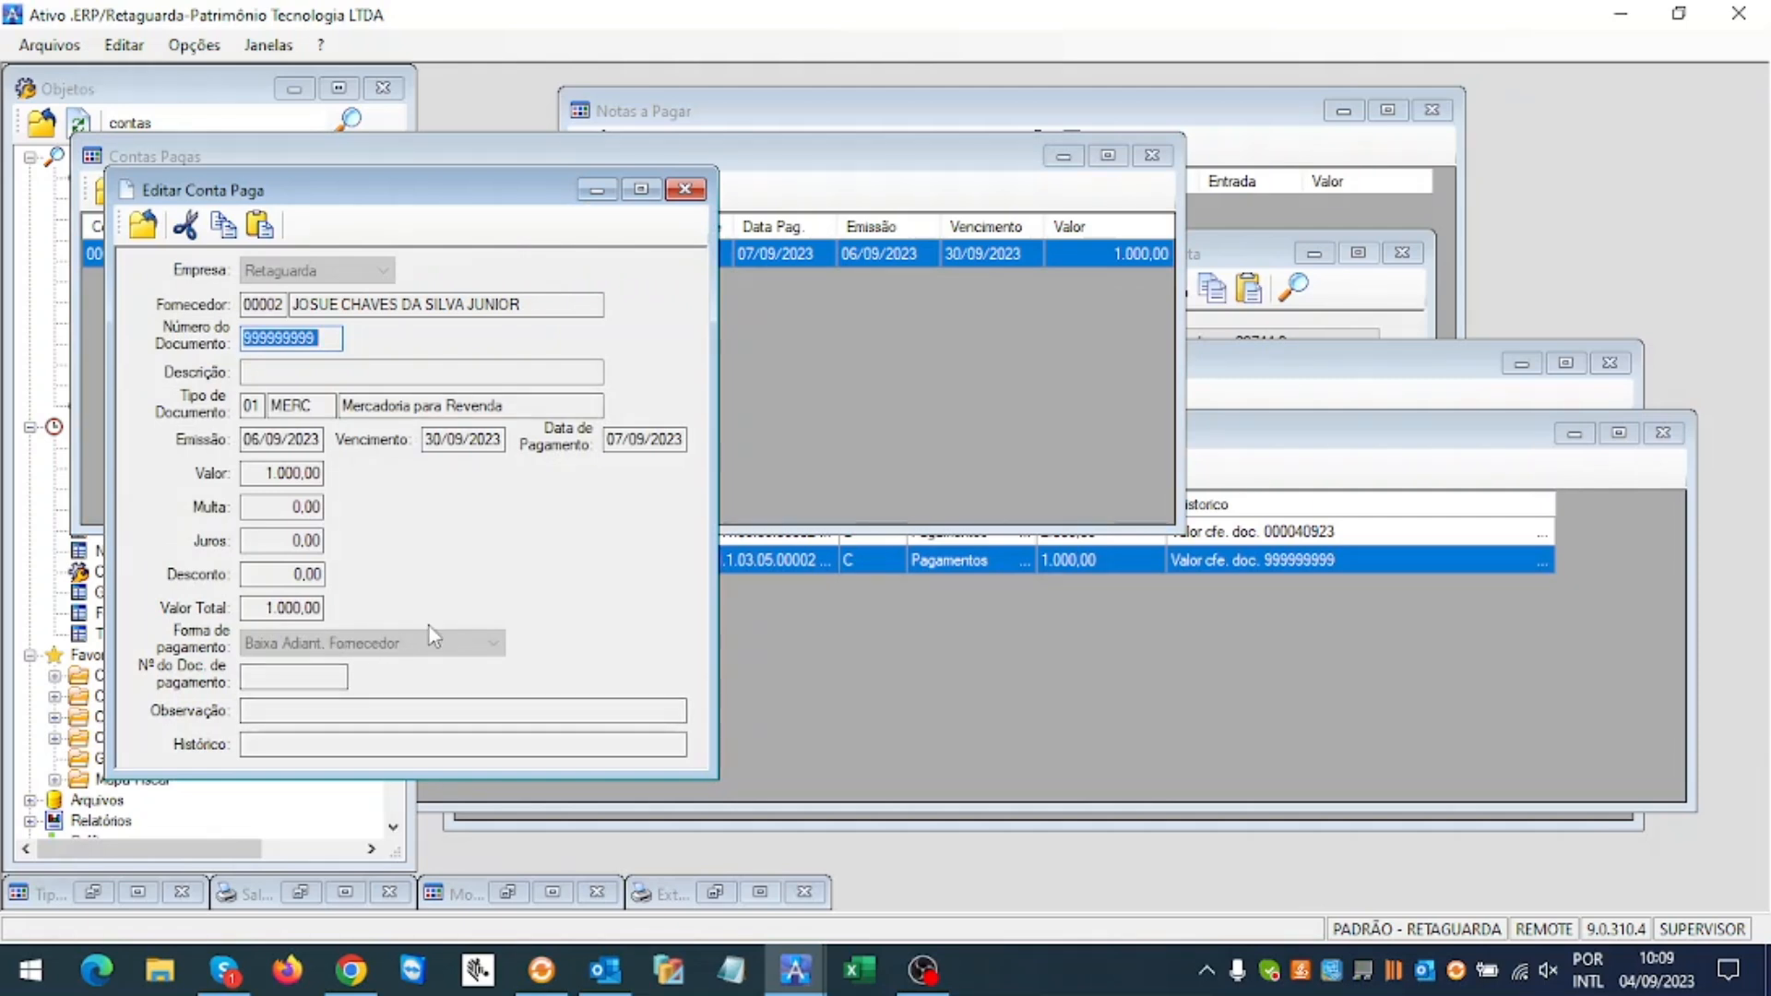
click(684, 190)
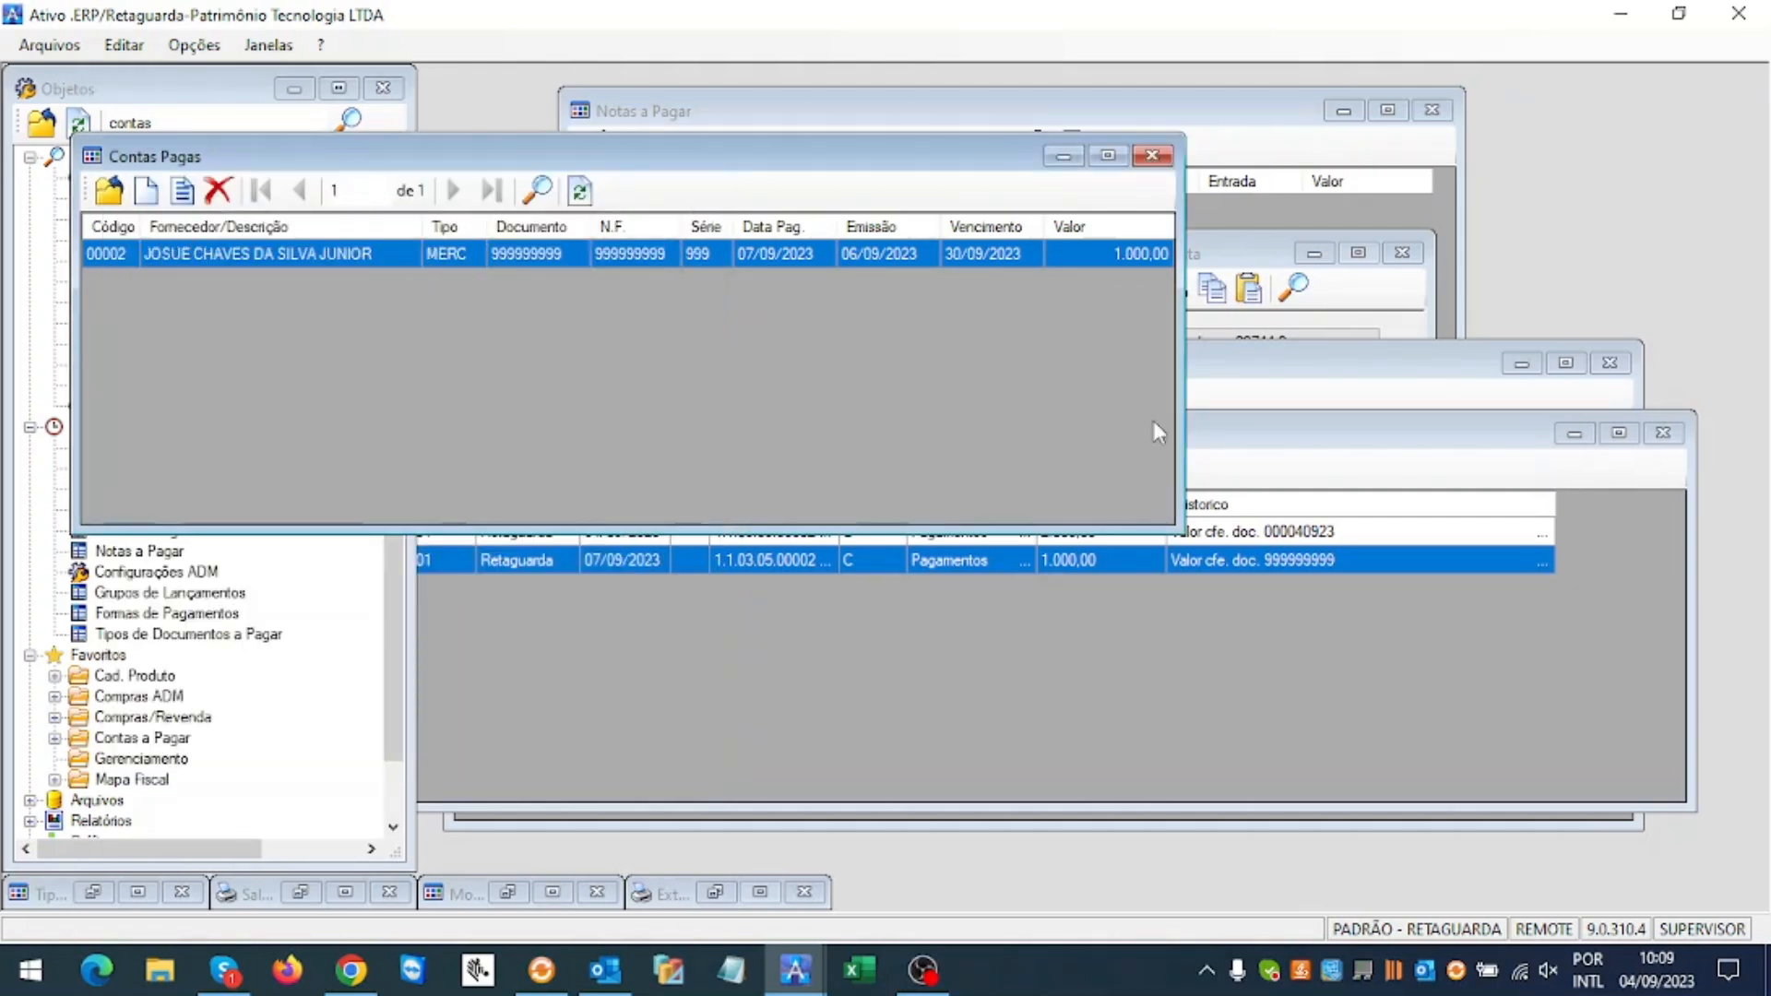
Step: Rearrange the Contas a Pagar and Contas Pagas windows; close Extrato de Conta and Notas a Pagar
click(1307, 372)
drag(1265, 373, 1294, 458)
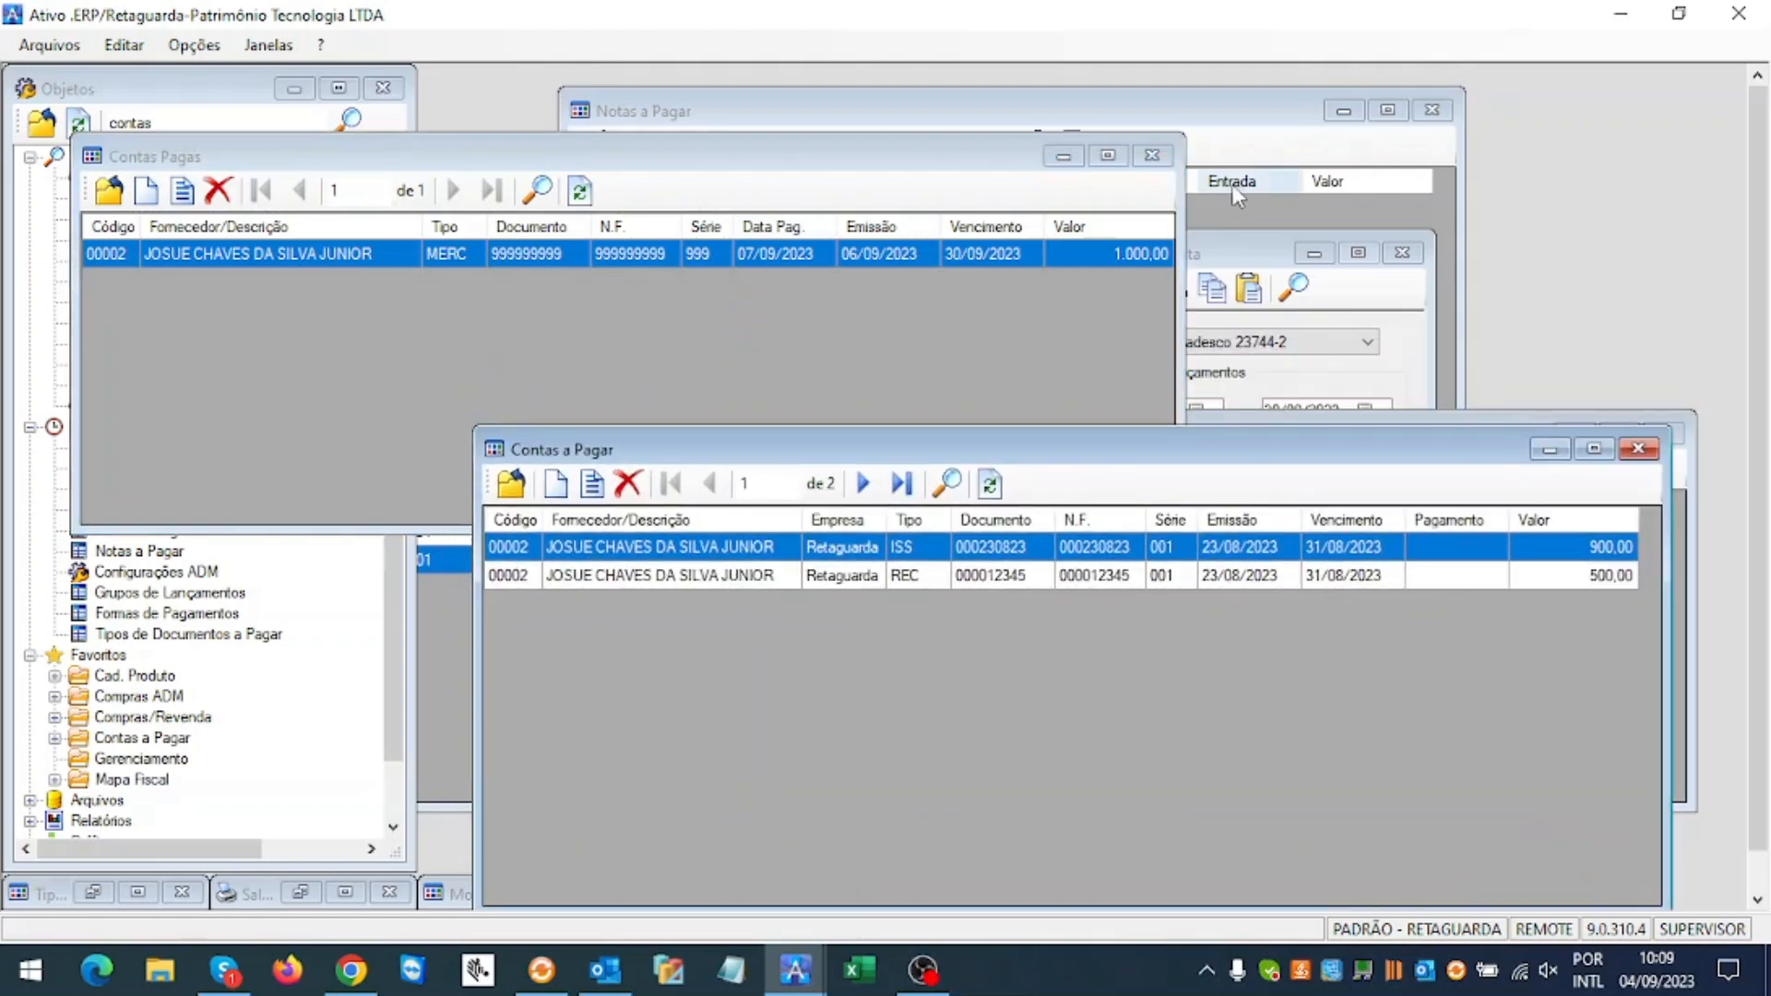
click(1227, 256)
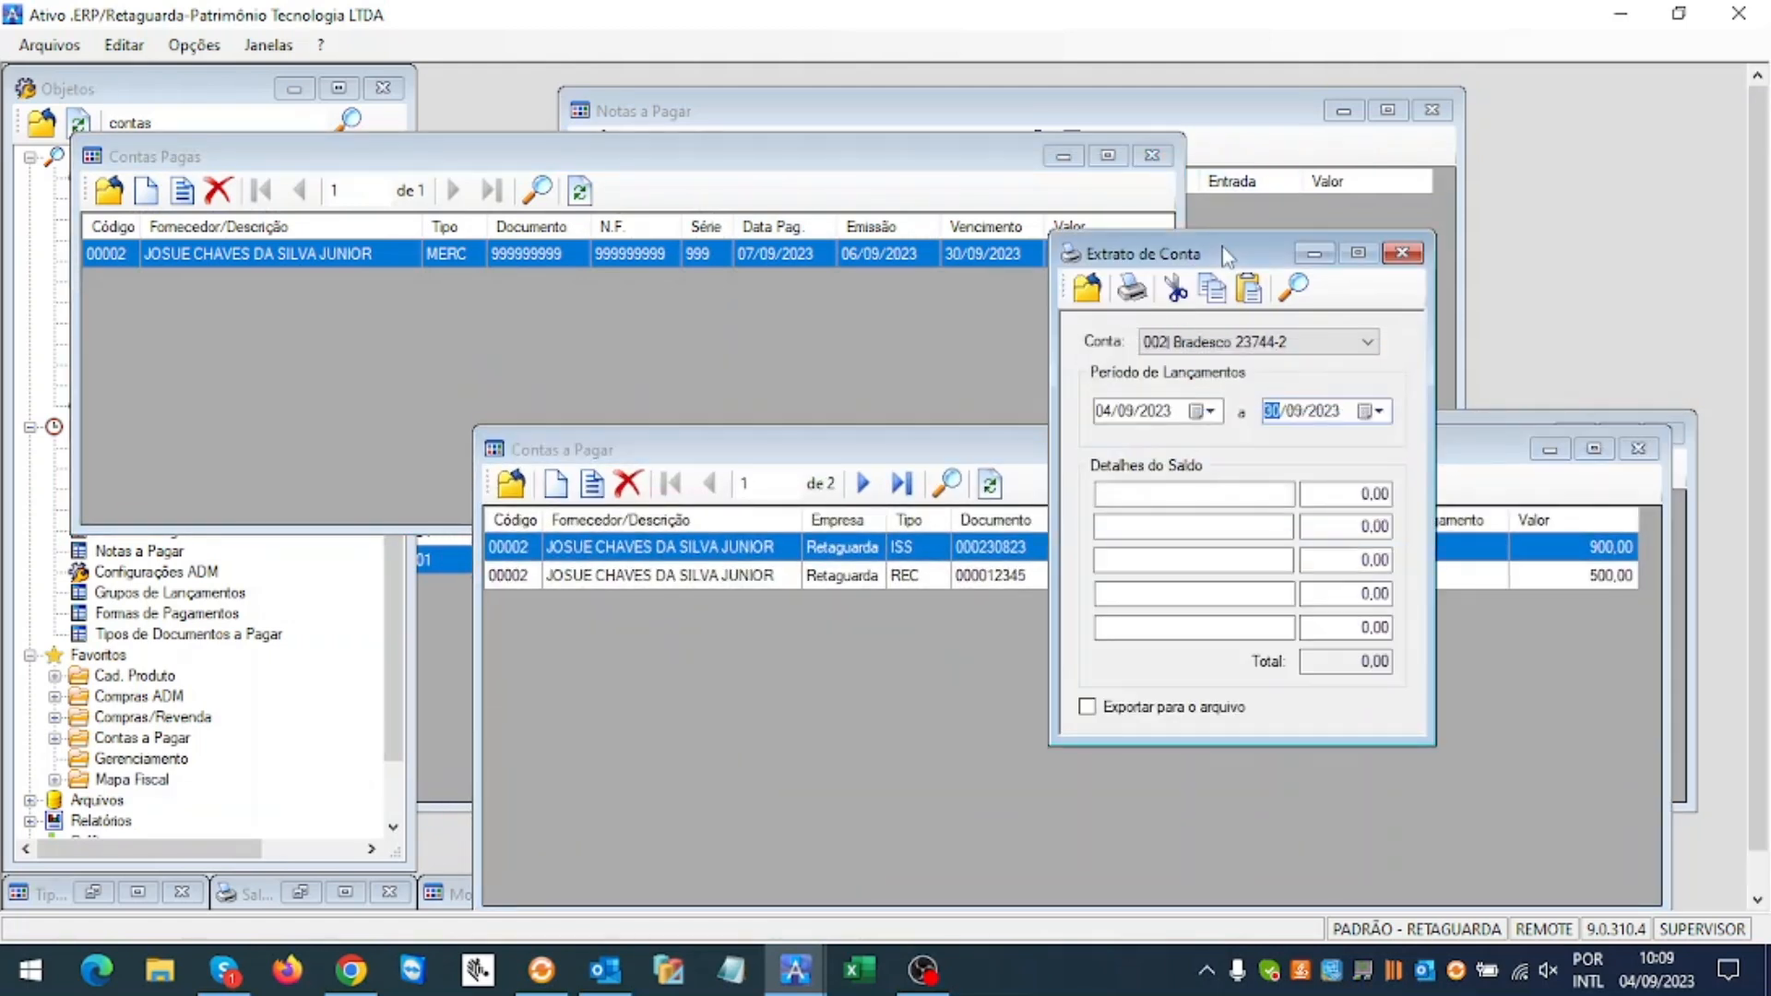
click(1402, 253)
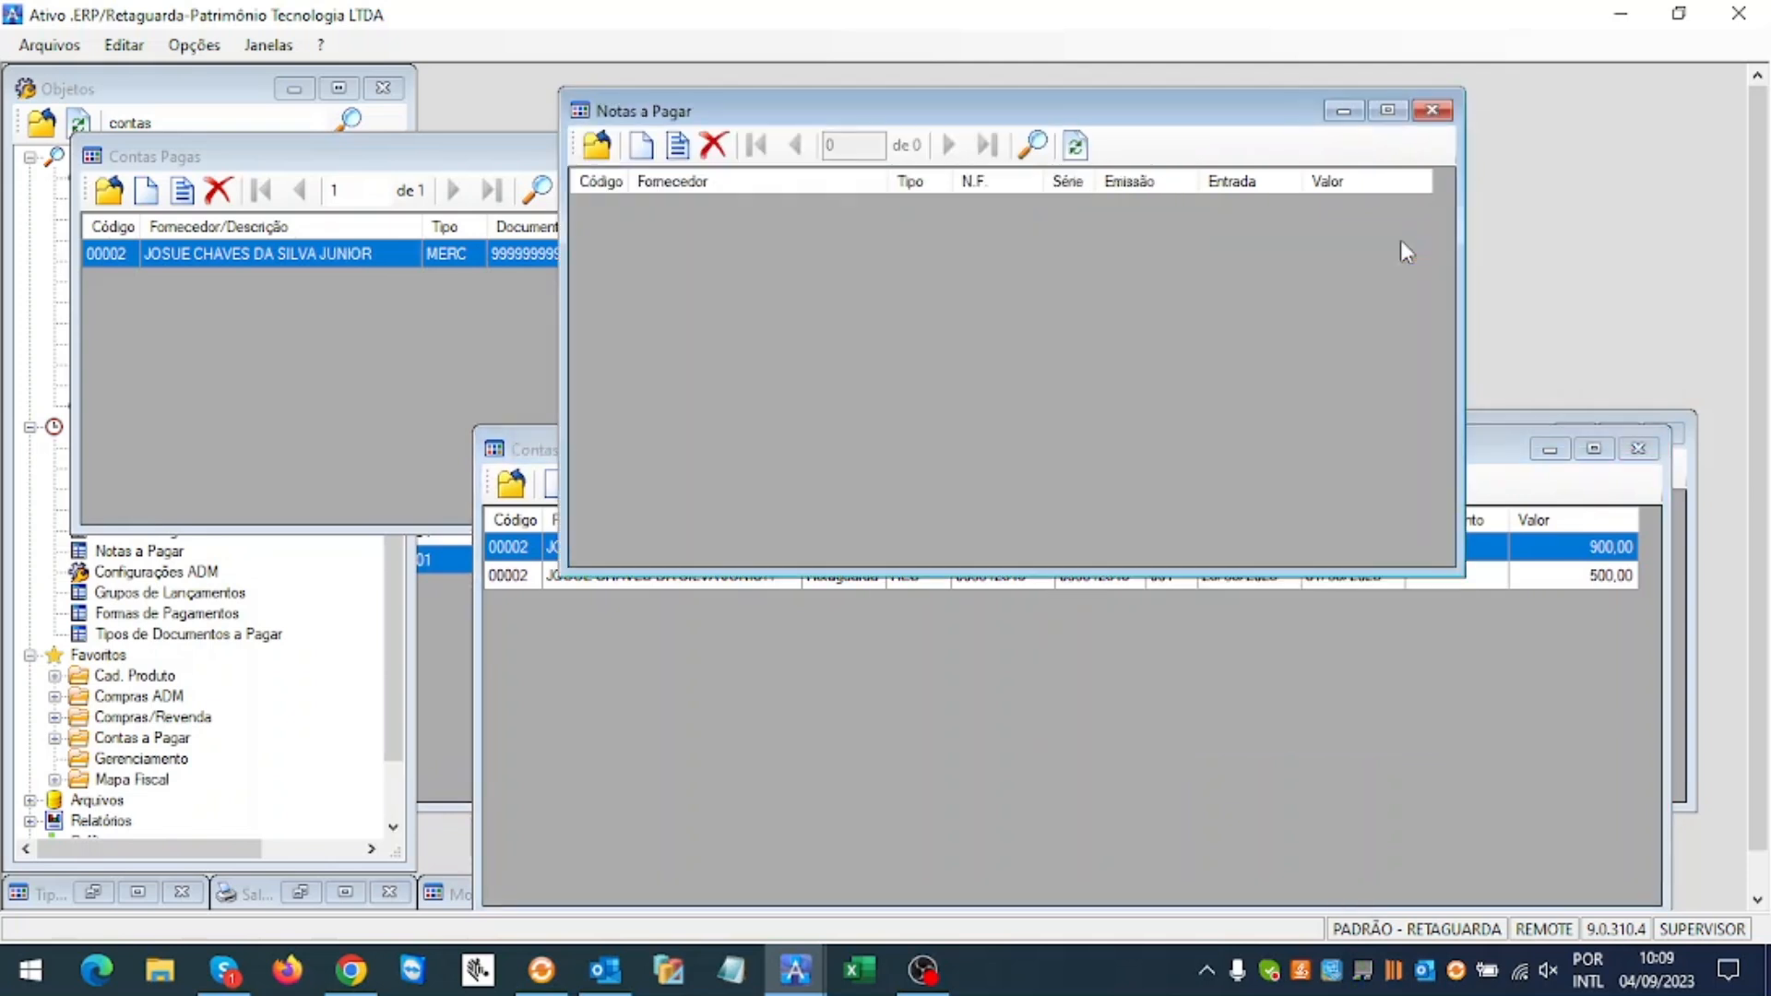
click(1432, 111)
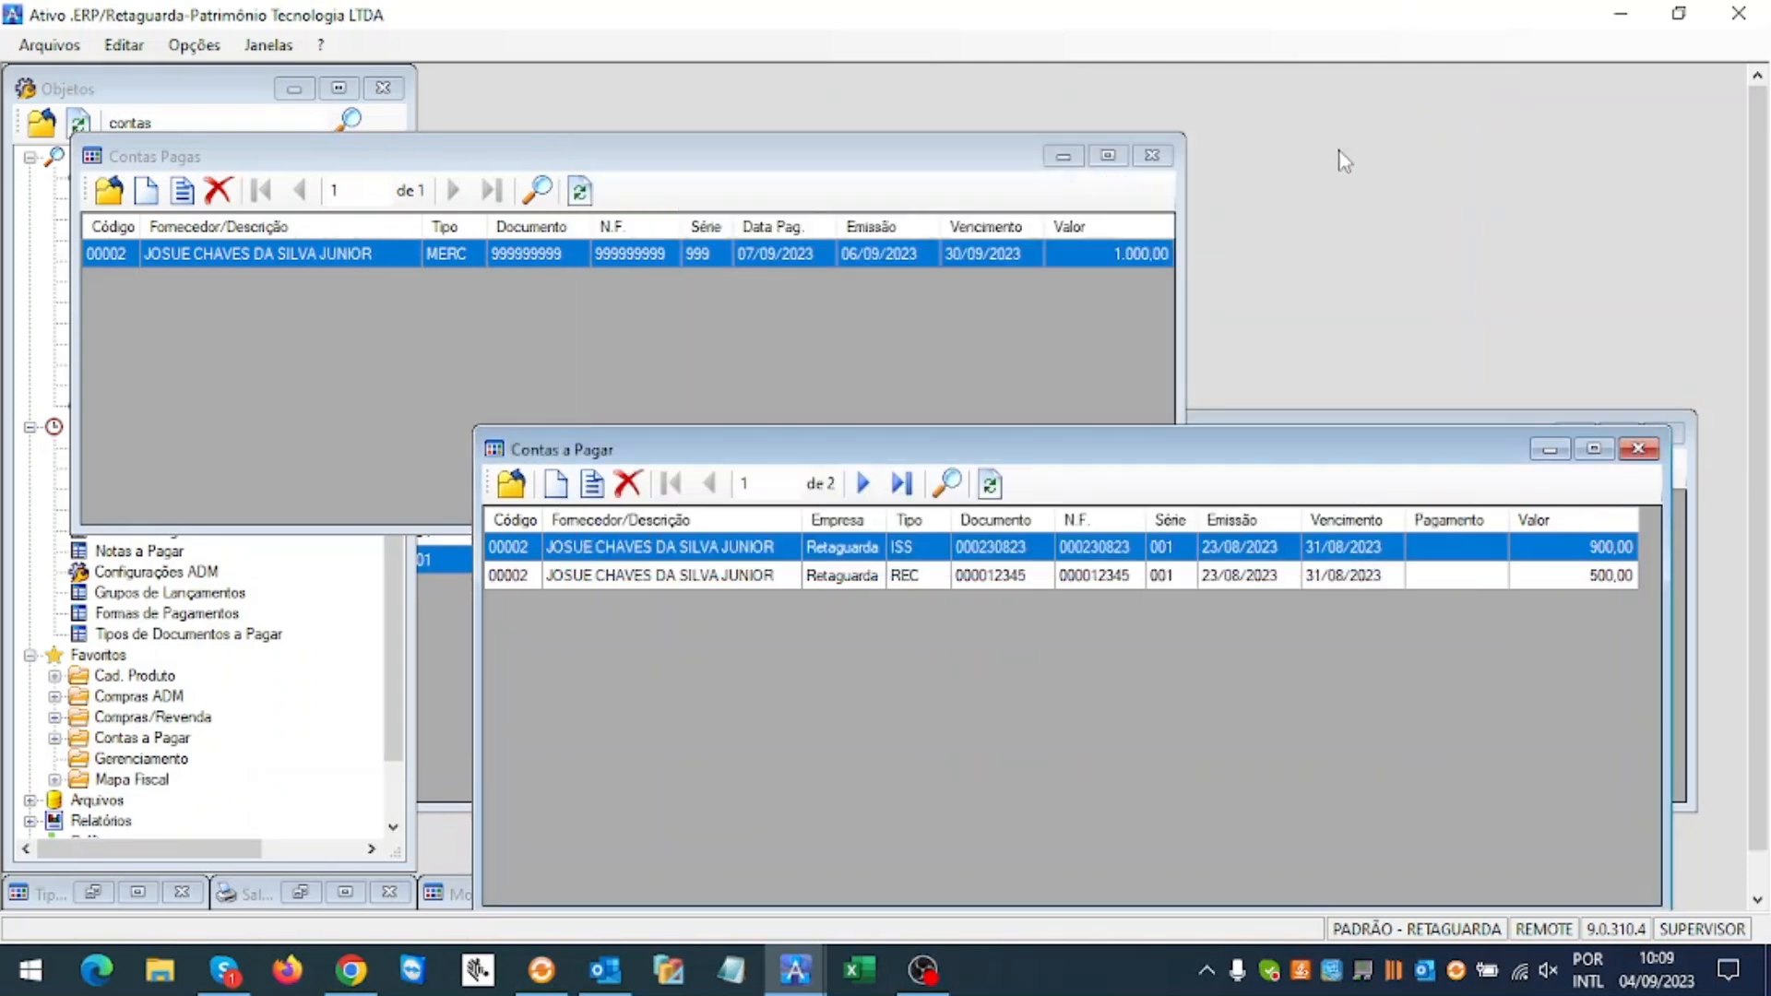
drag(985, 159, 1488, 99)
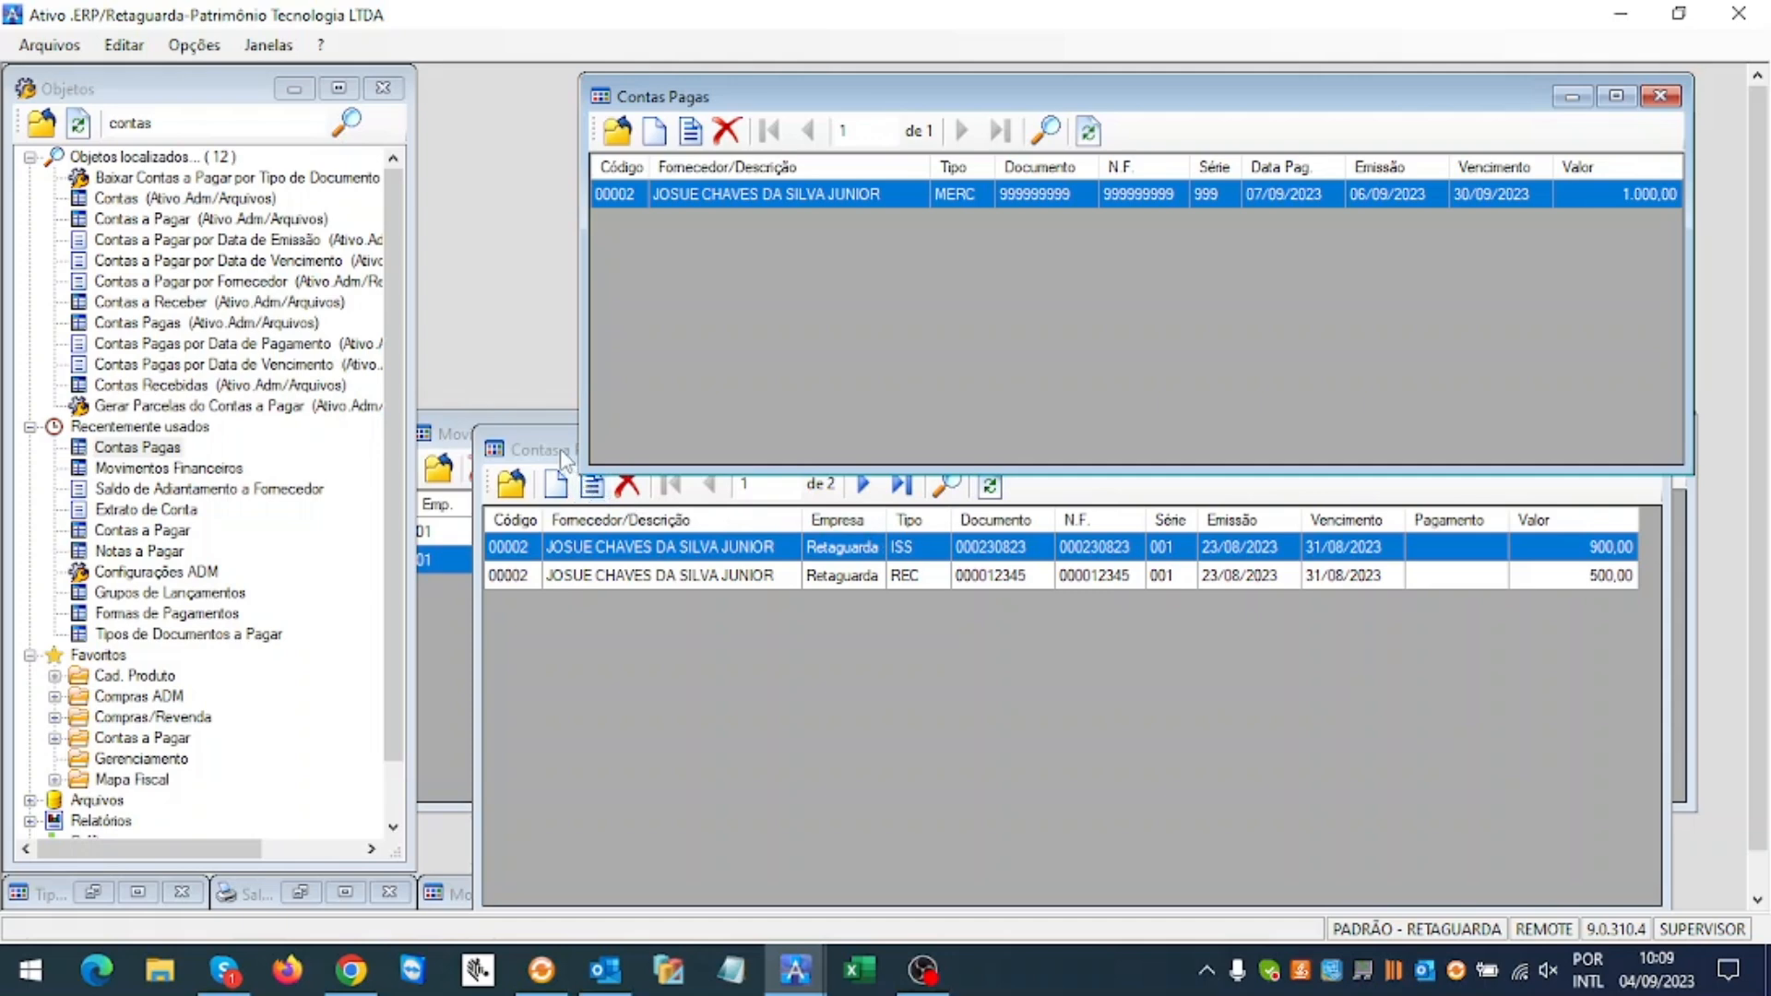
Step: Preview the supplier advance balance report for base date 07/09/2023, showing 1.000,00 remaining
drag(565, 458, 387, 197)
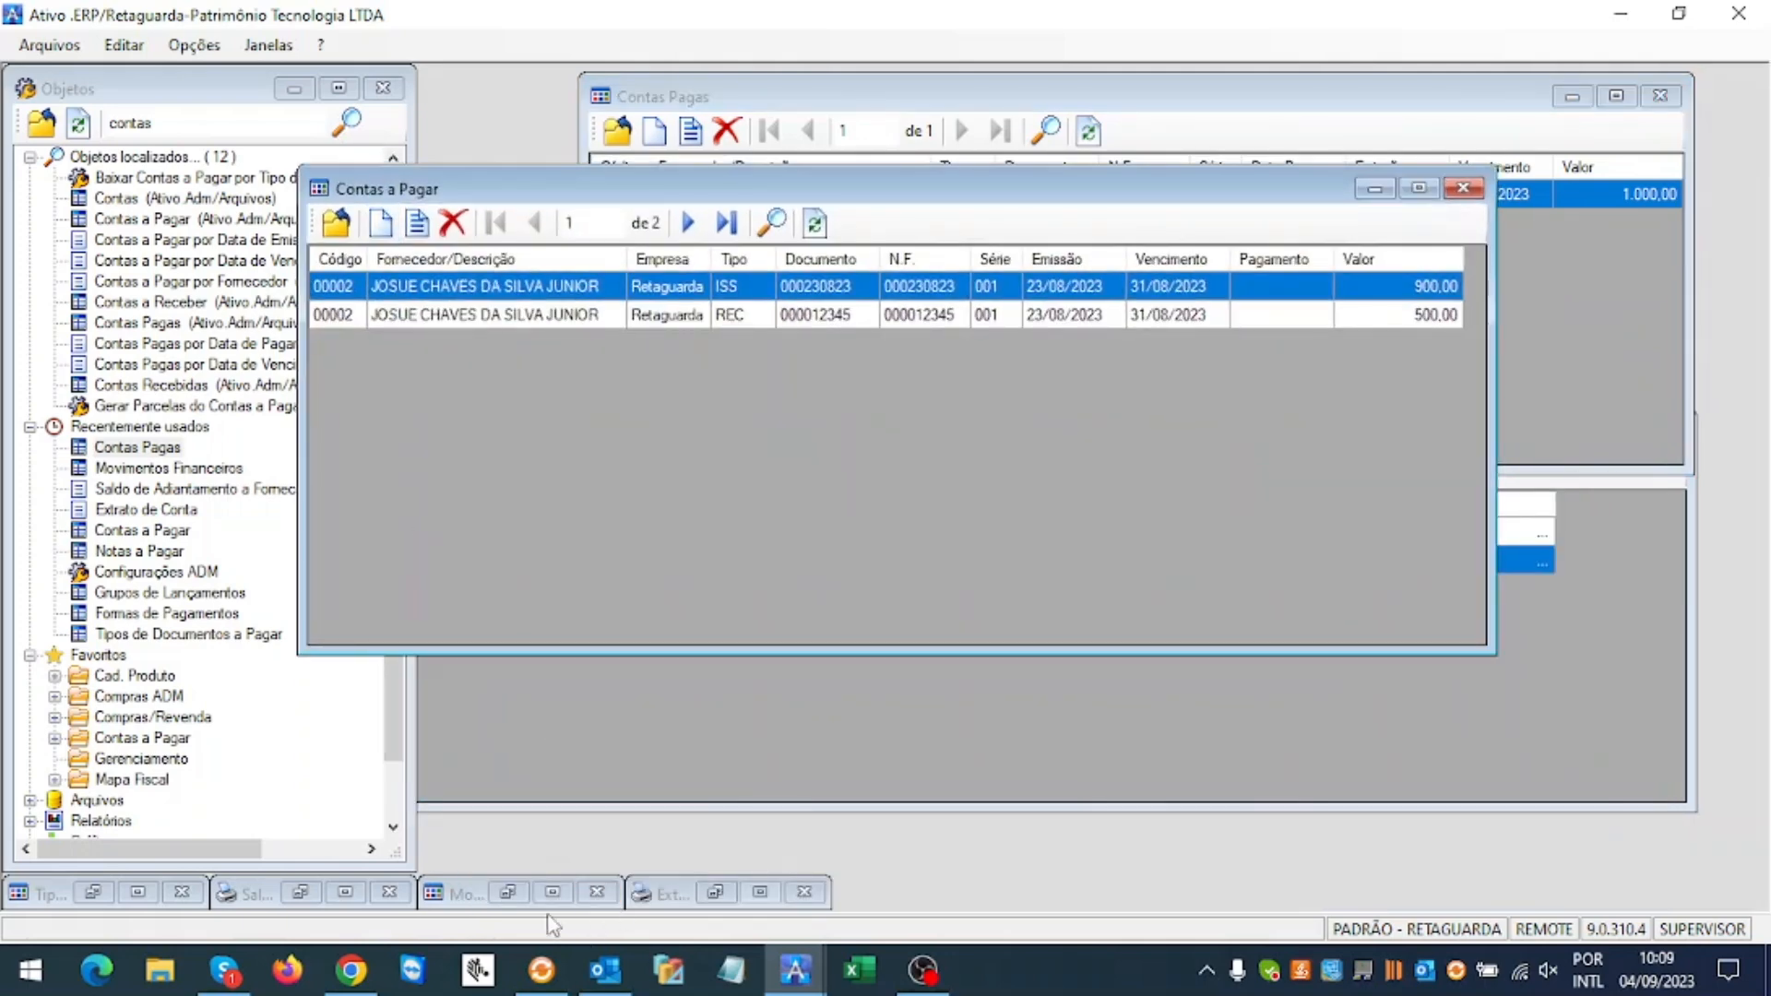
click(300, 892)
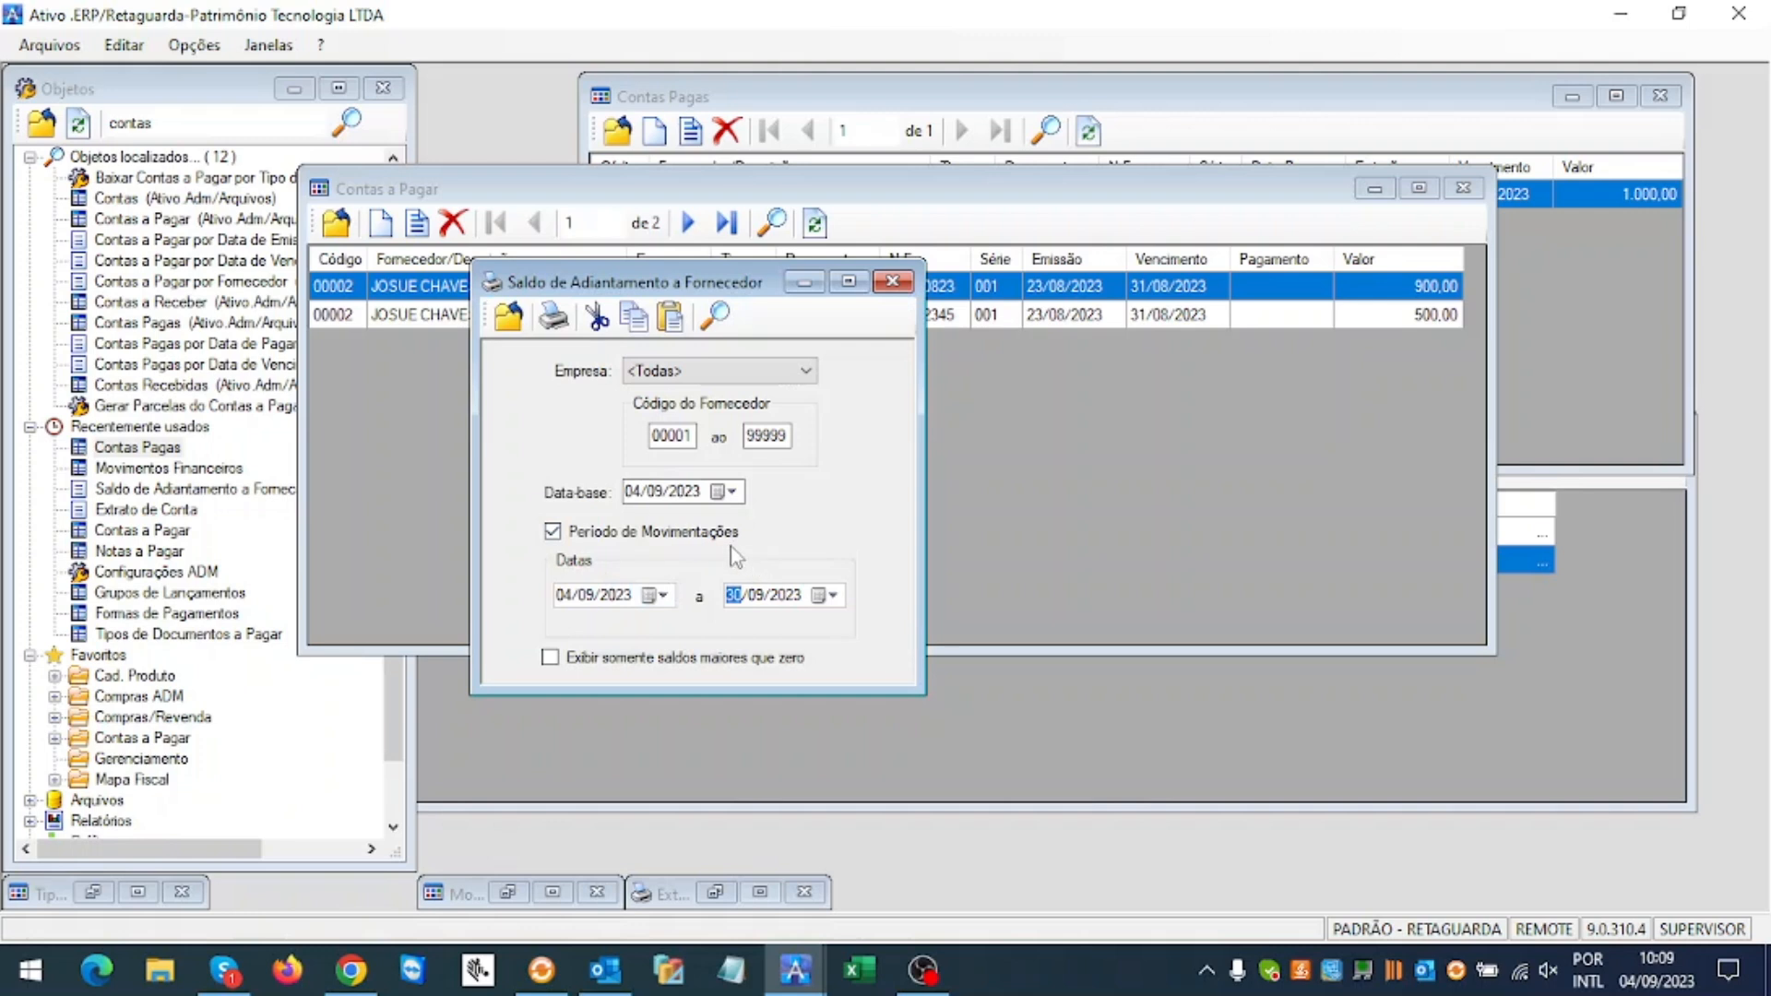
click(634, 492)
key(Down)
key(Down)
click(552, 317)
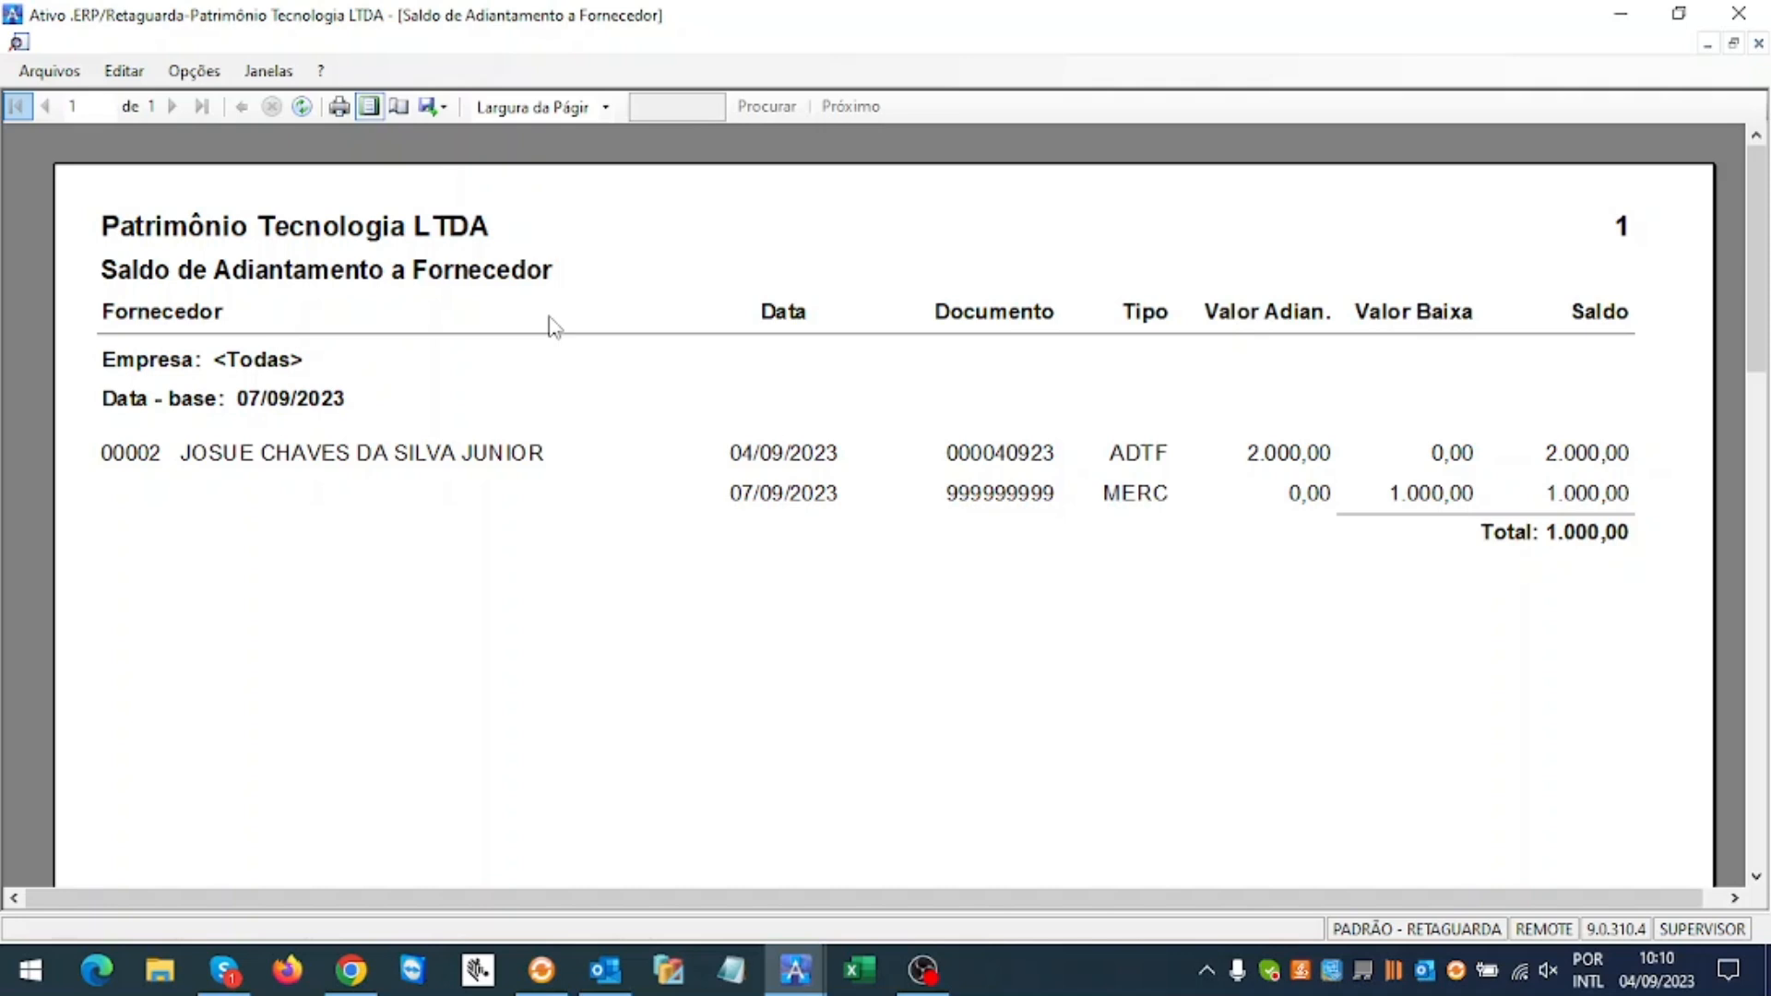
click(1732, 44)
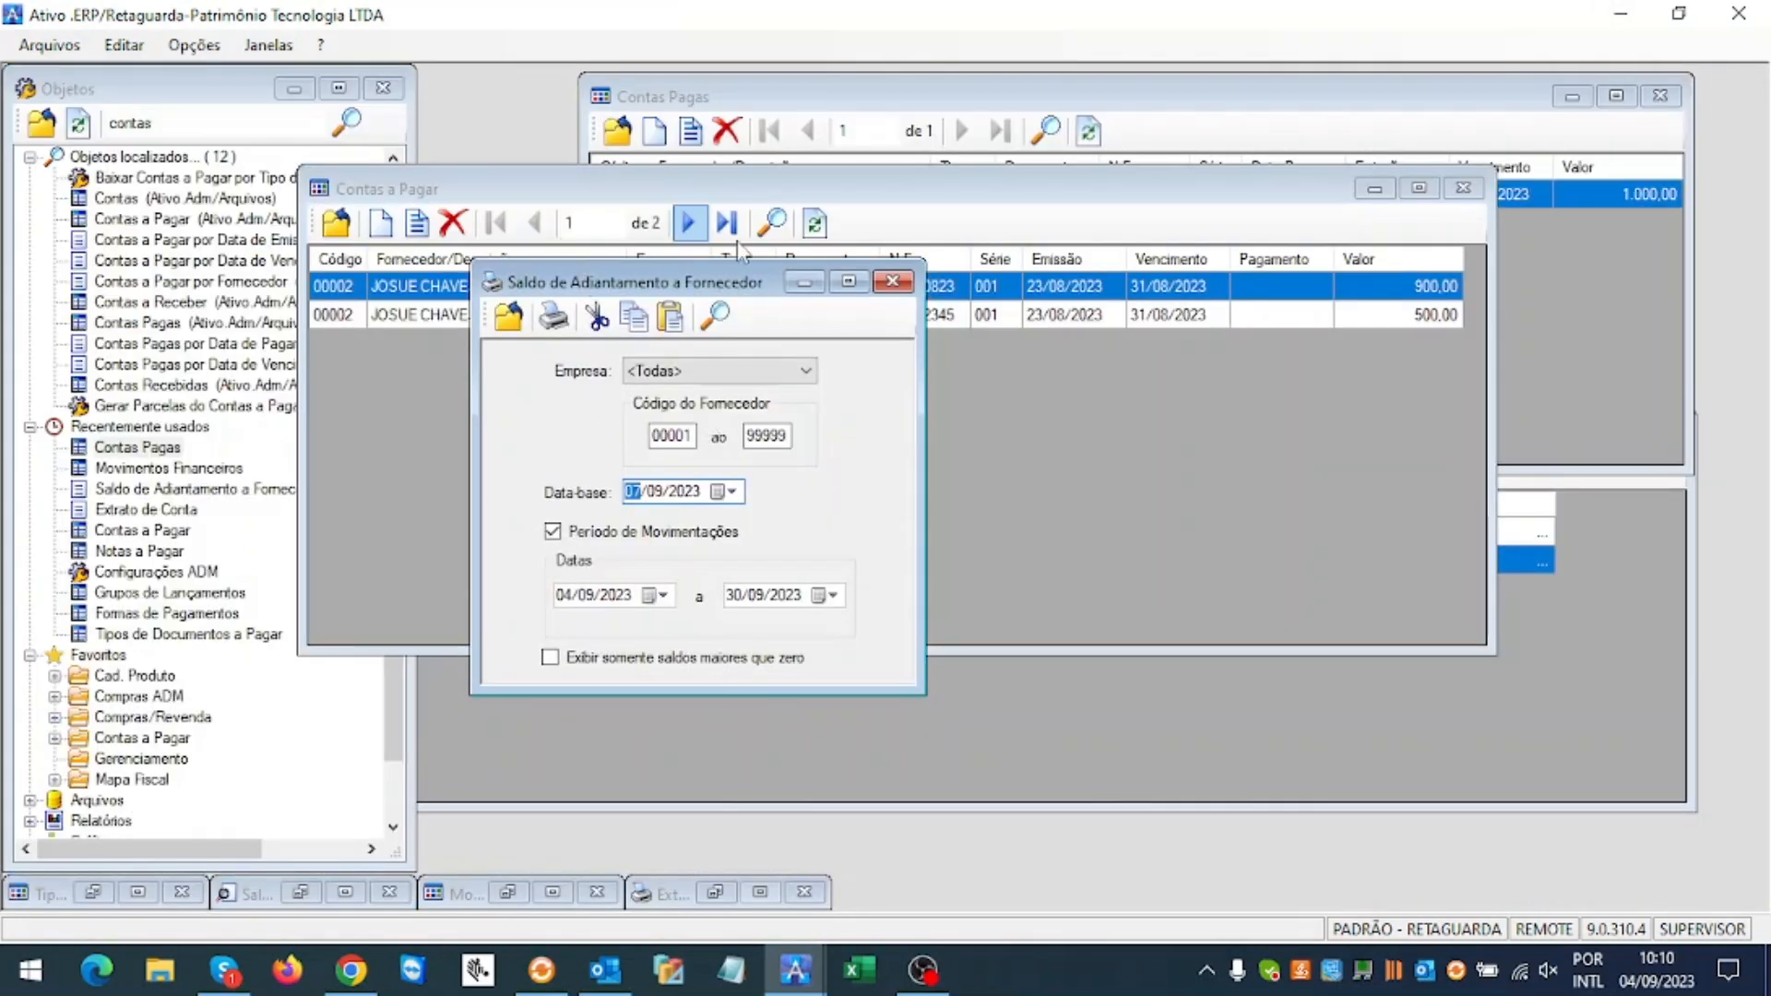
drag(752, 284, 1094, 437)
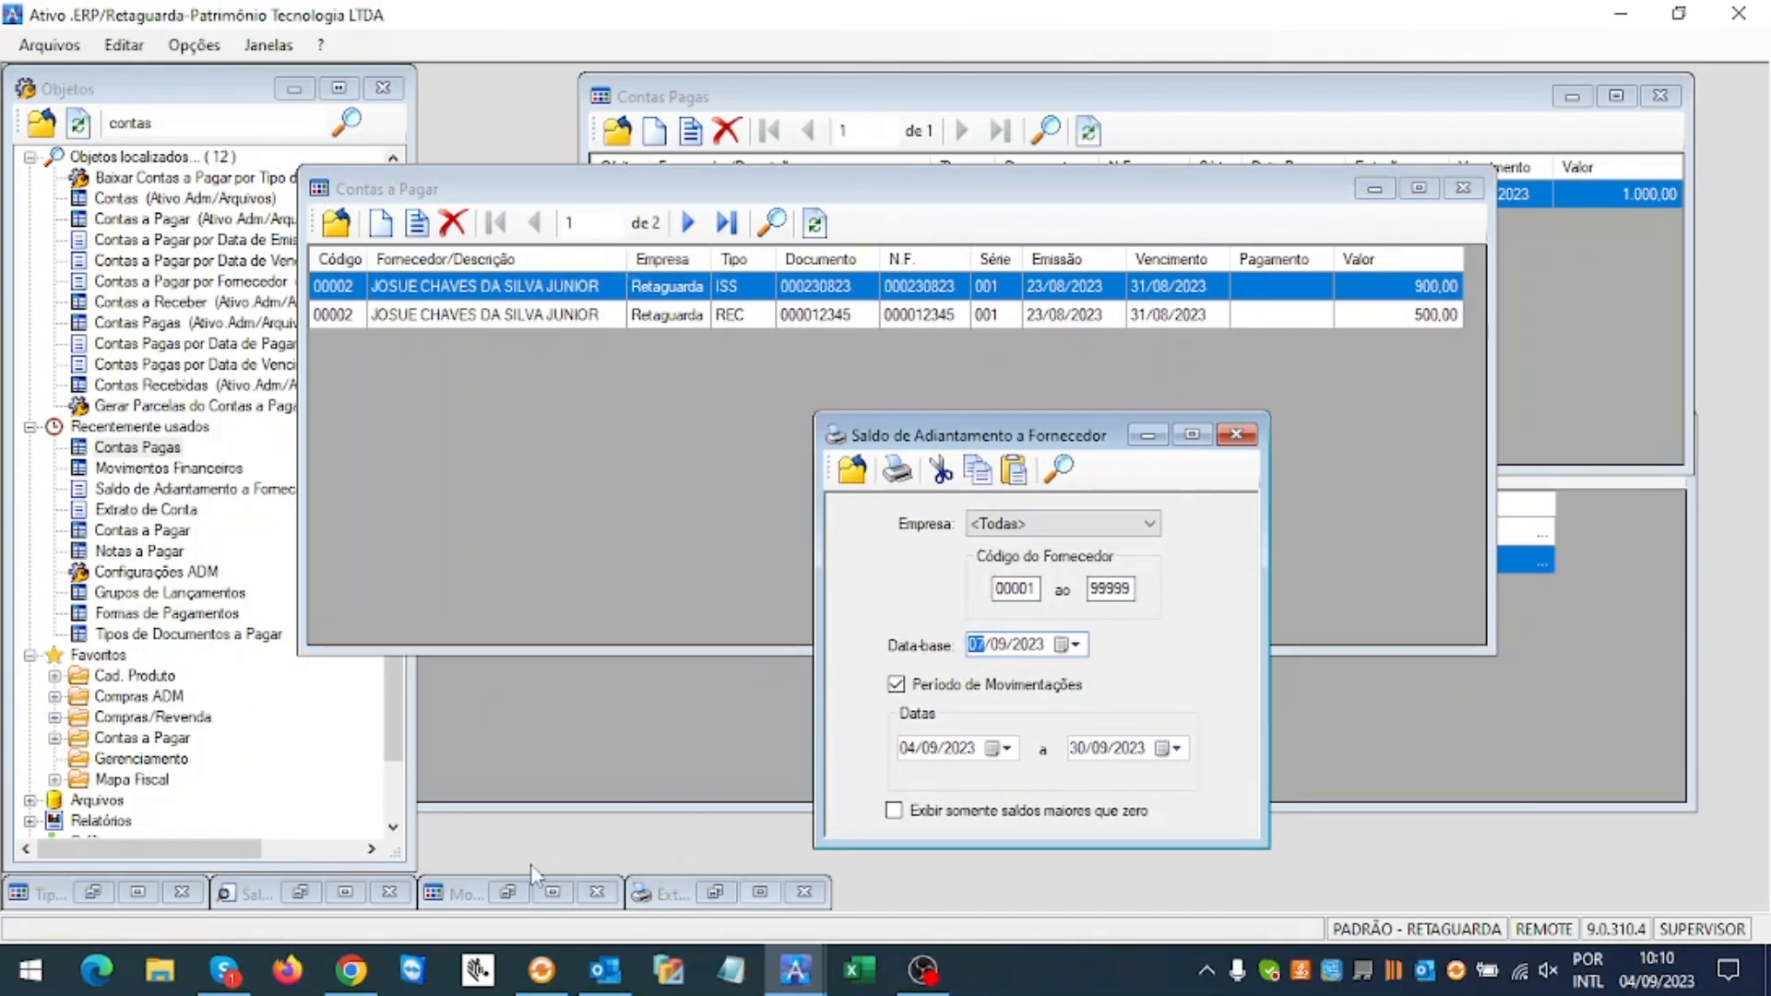
Step: Refresh Movimentos Financeiros to check the 07/09/2023 1.000,00 credit, then minimise it
click(510, 881)
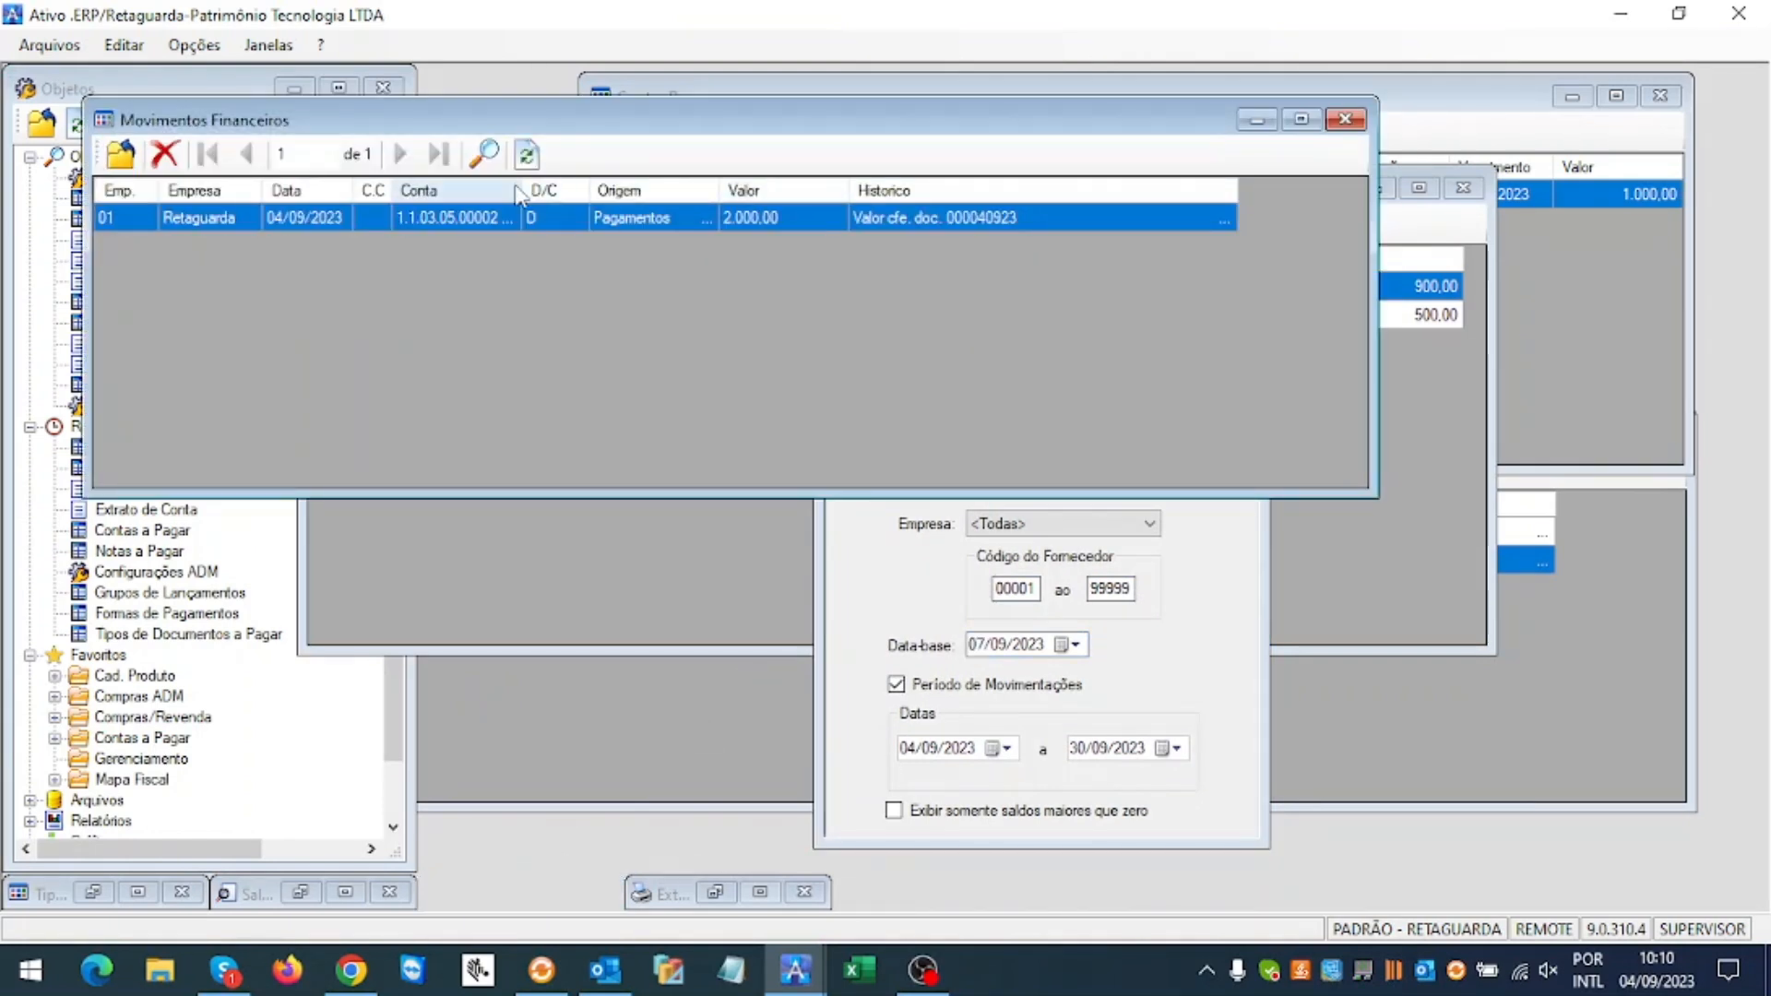
click(527, 154)
click(689, 247)
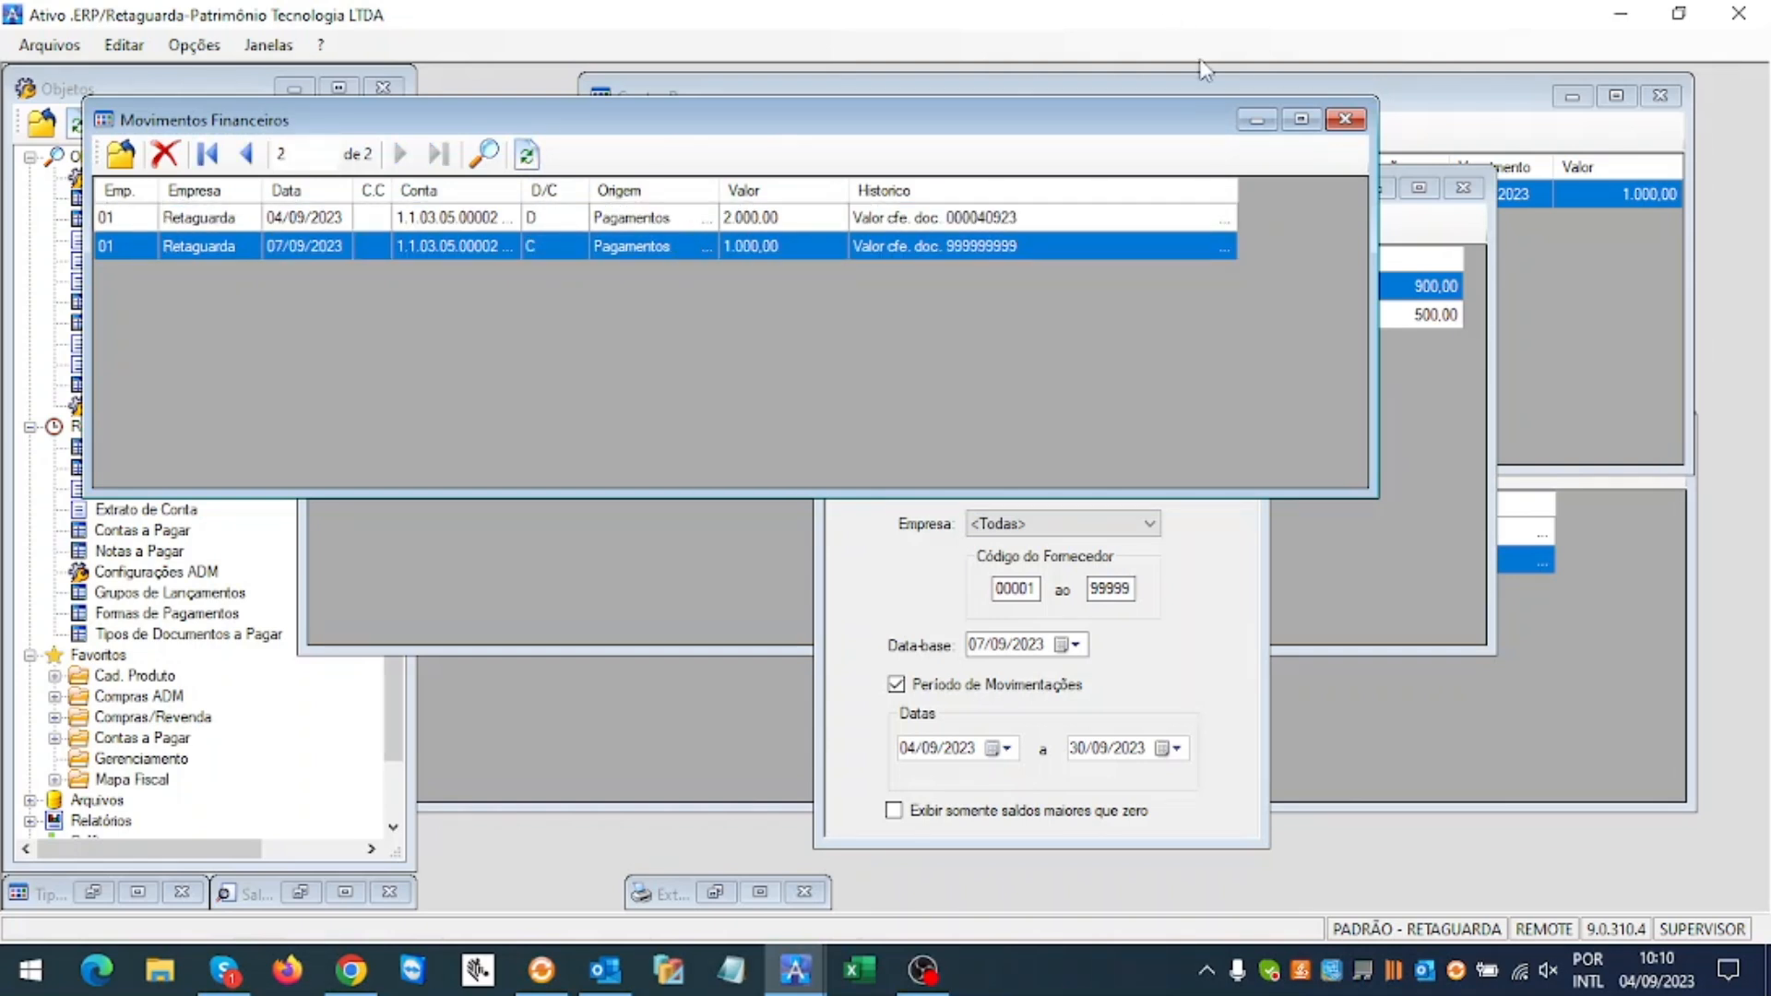
click(1256, 119)
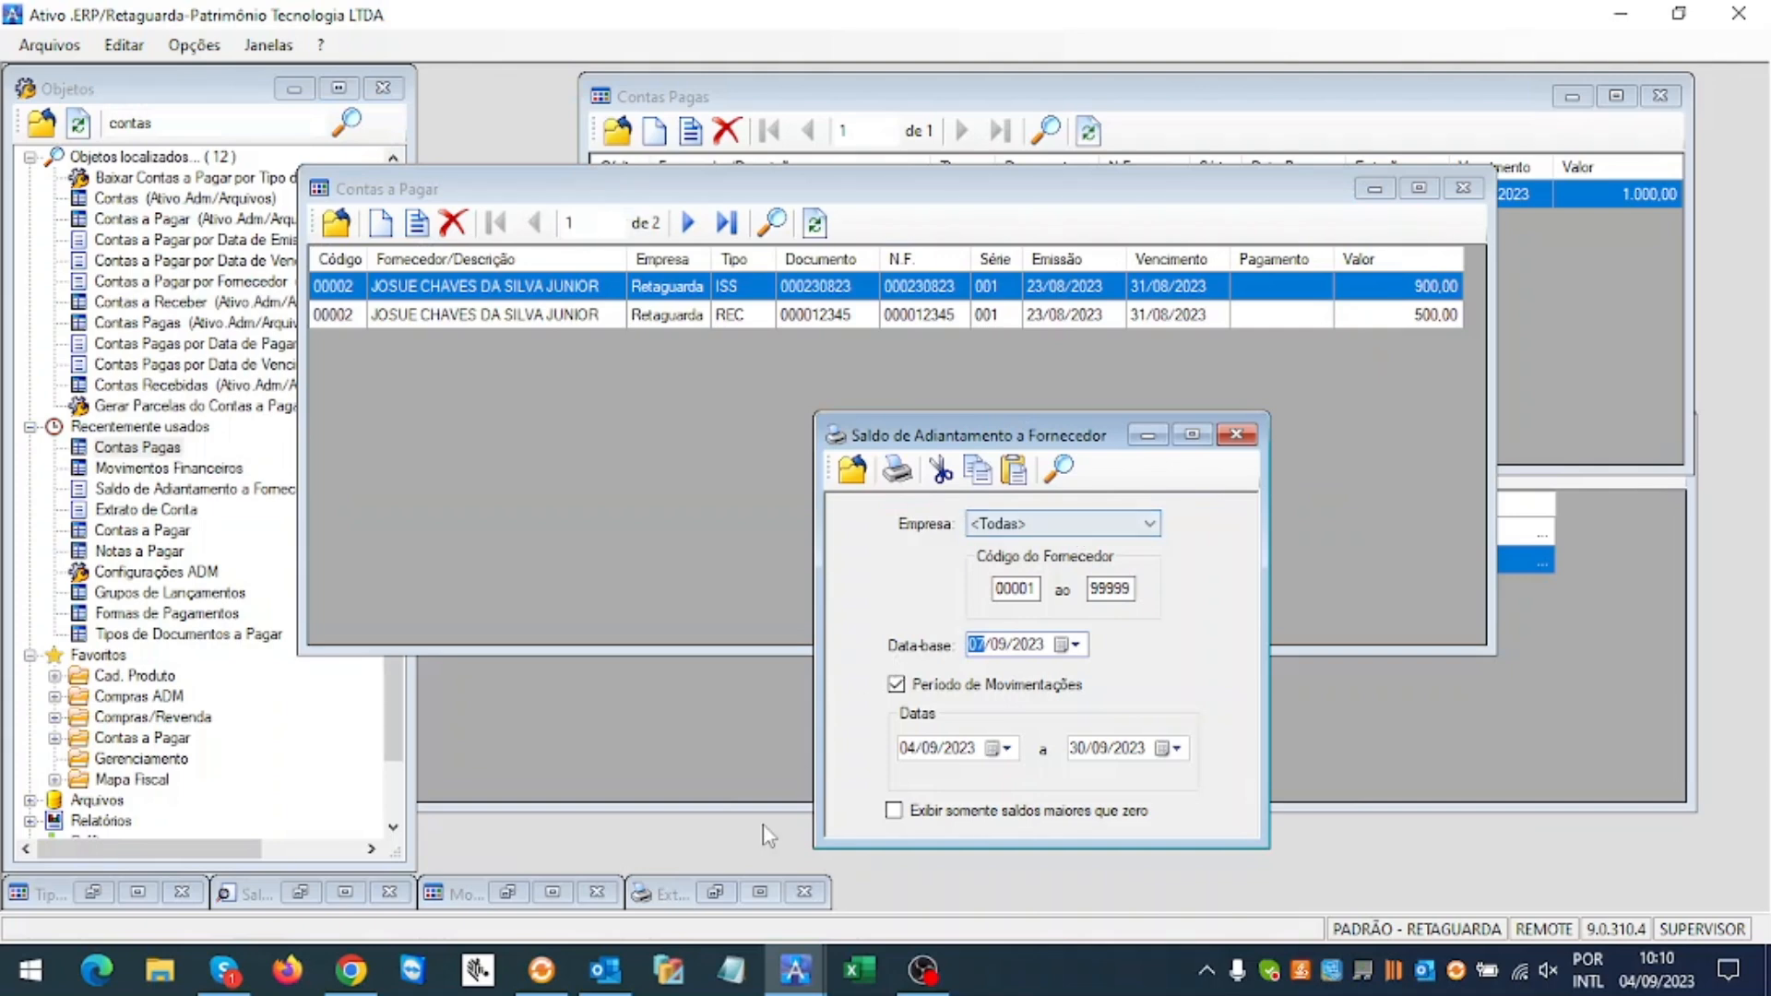
Step: Read the enlarged advance balance report, close it, and minimise the Saldo form
click(300, 892)
click(1260, 263)
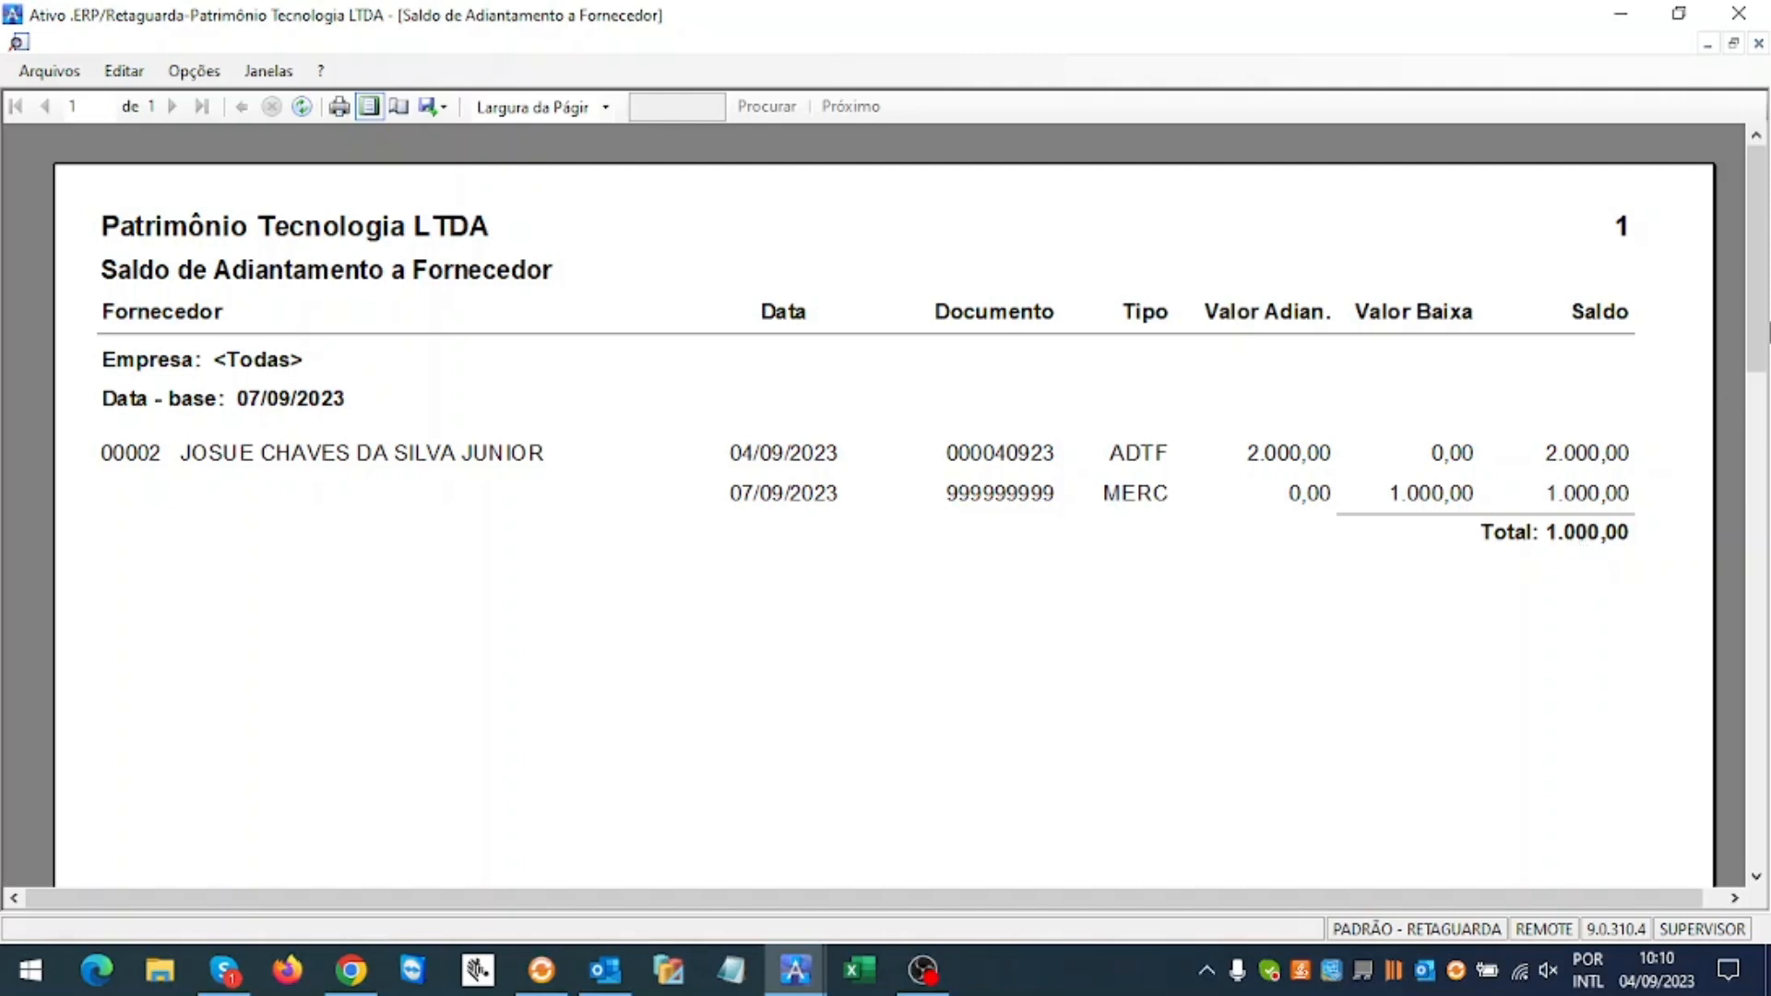
click(1758, 44)
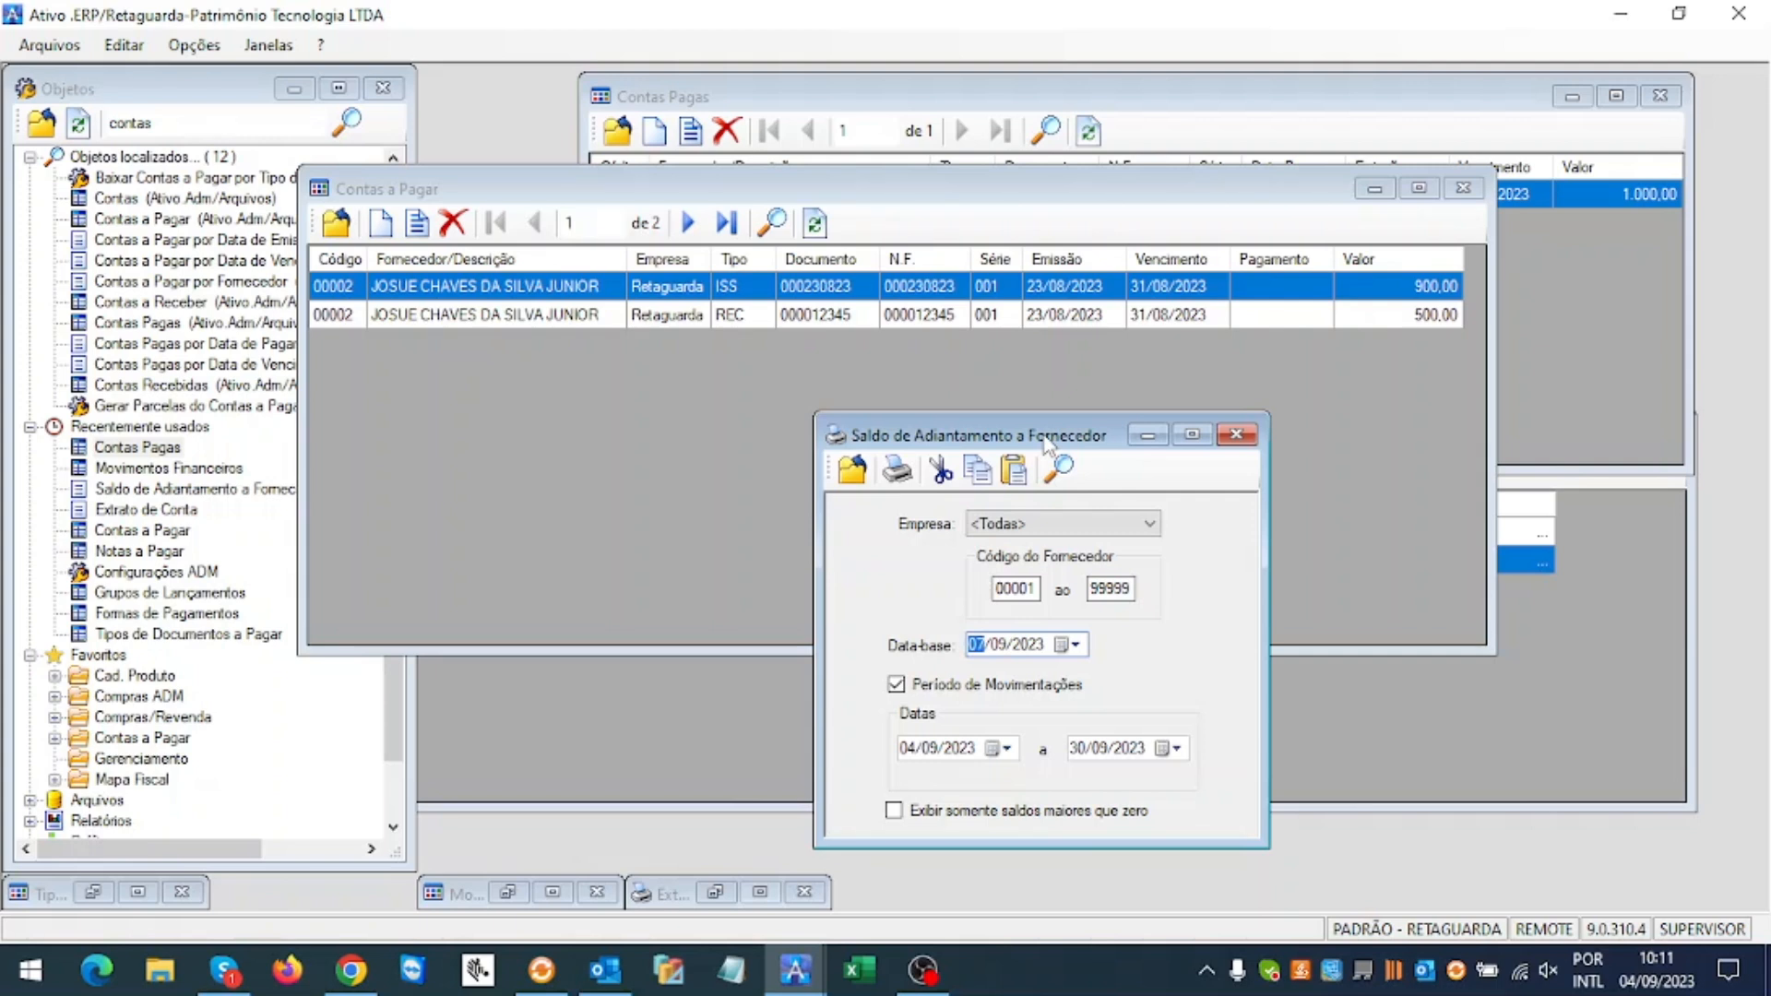
click(1142, 444)
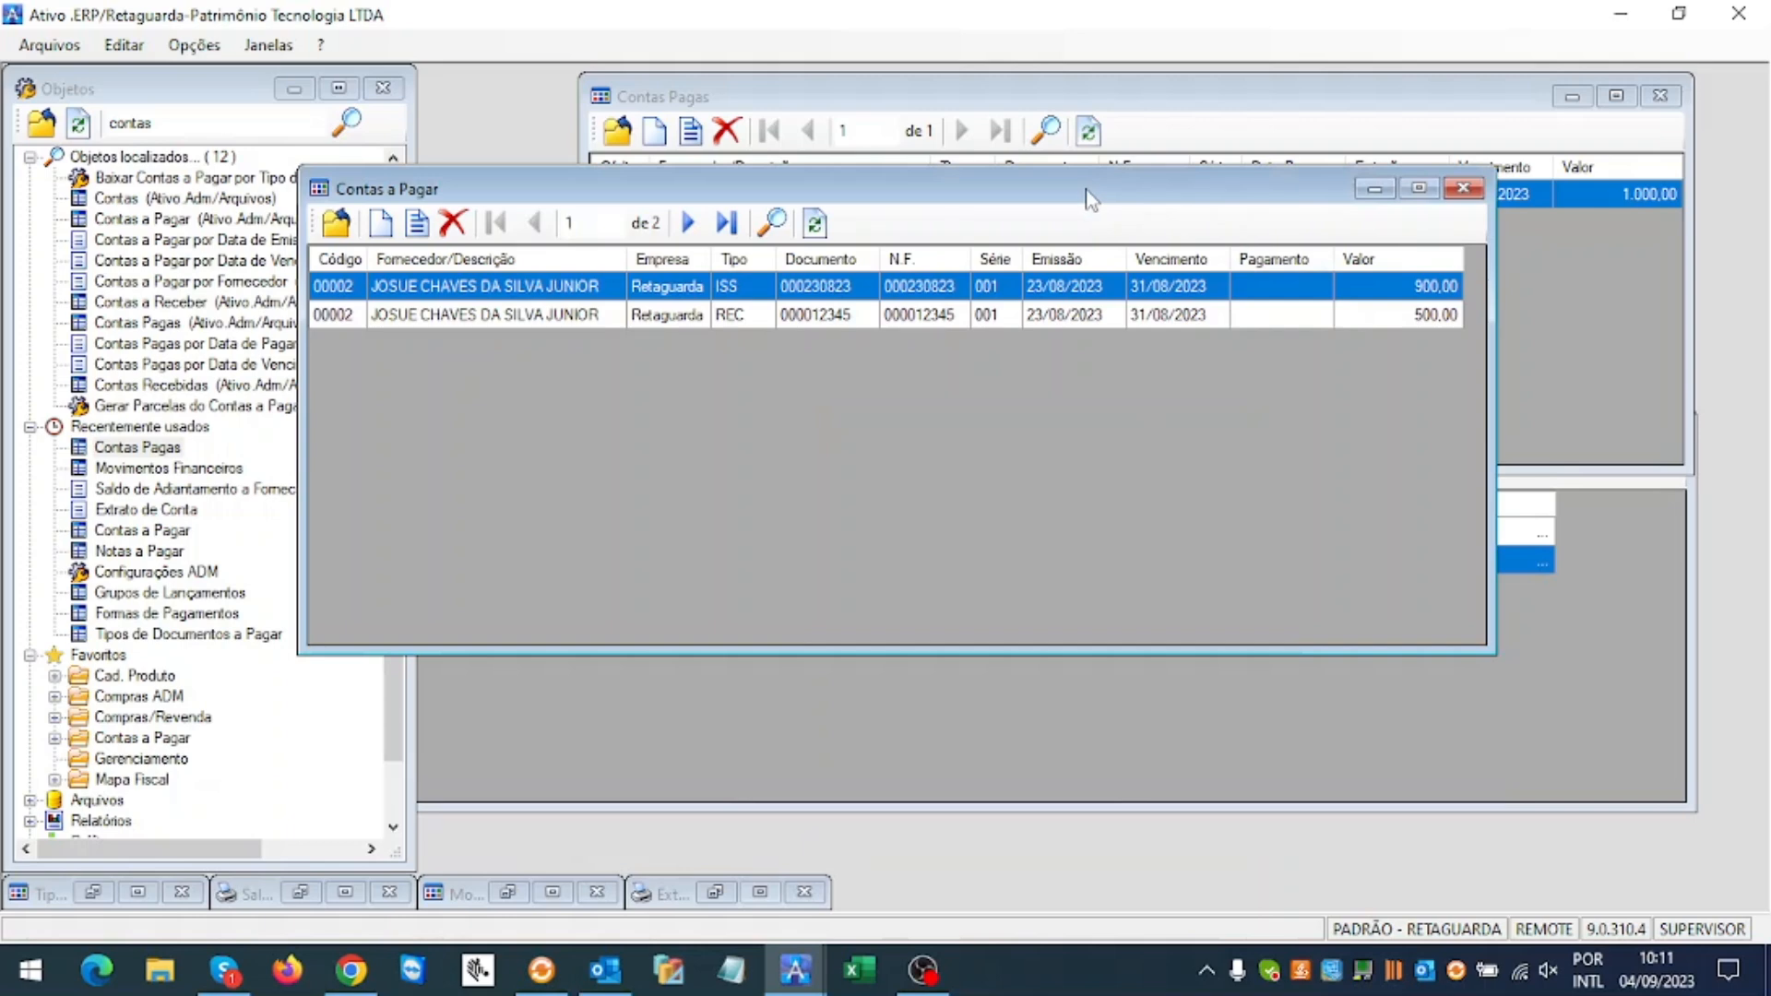
drag(1100, 198, 1268, 213)
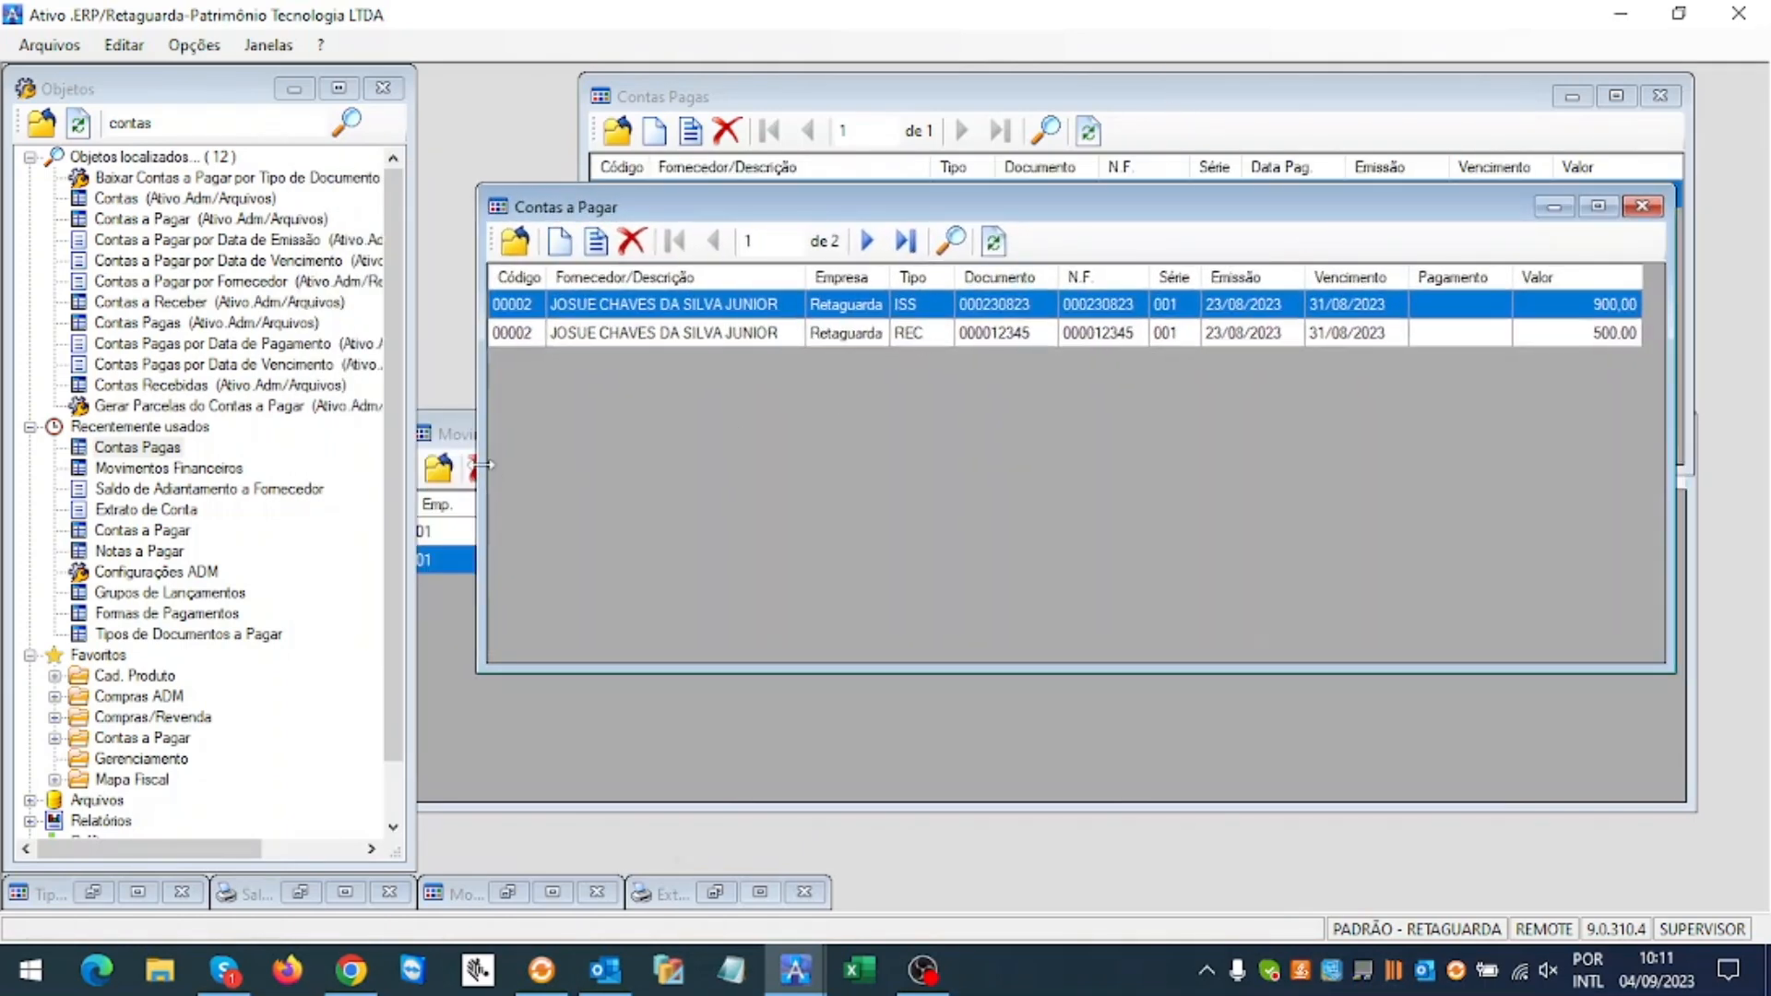
Step: Delete the paid 1.000,00 record in Contas Pagas and refresh Contas a Pagar to show MERC 999999999
drag(455, 441, 462, 467)
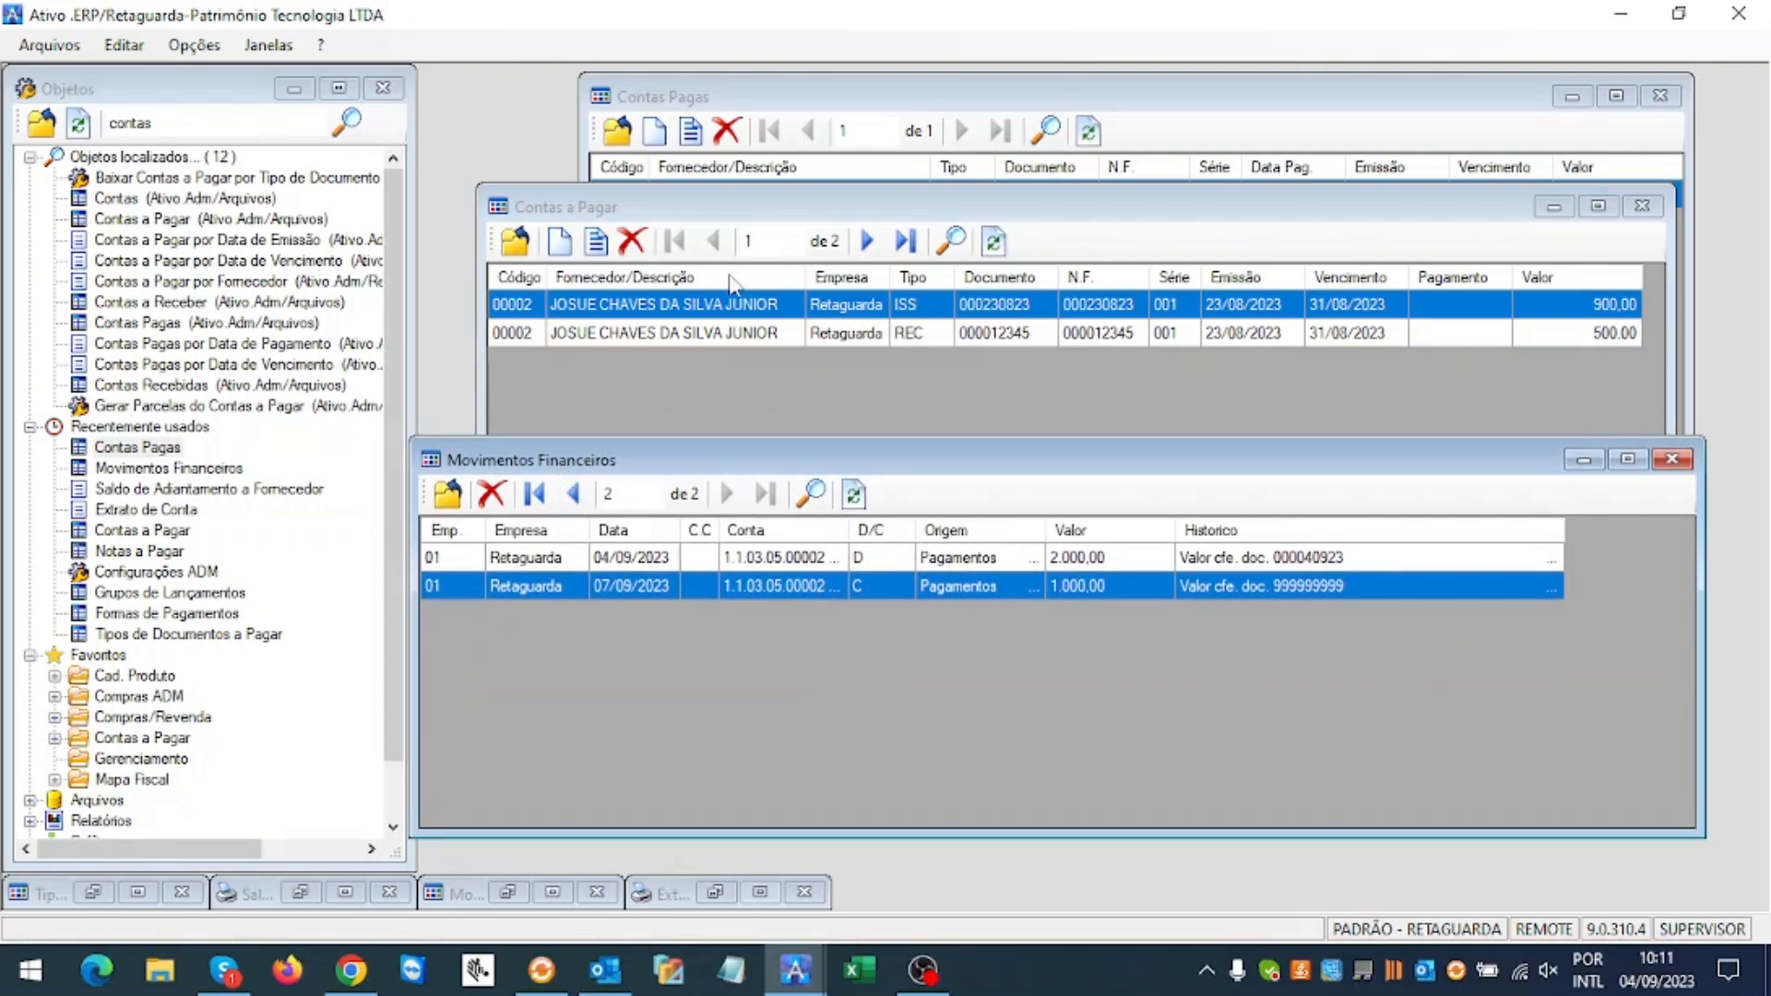
drag(769, 211, 758, 228)
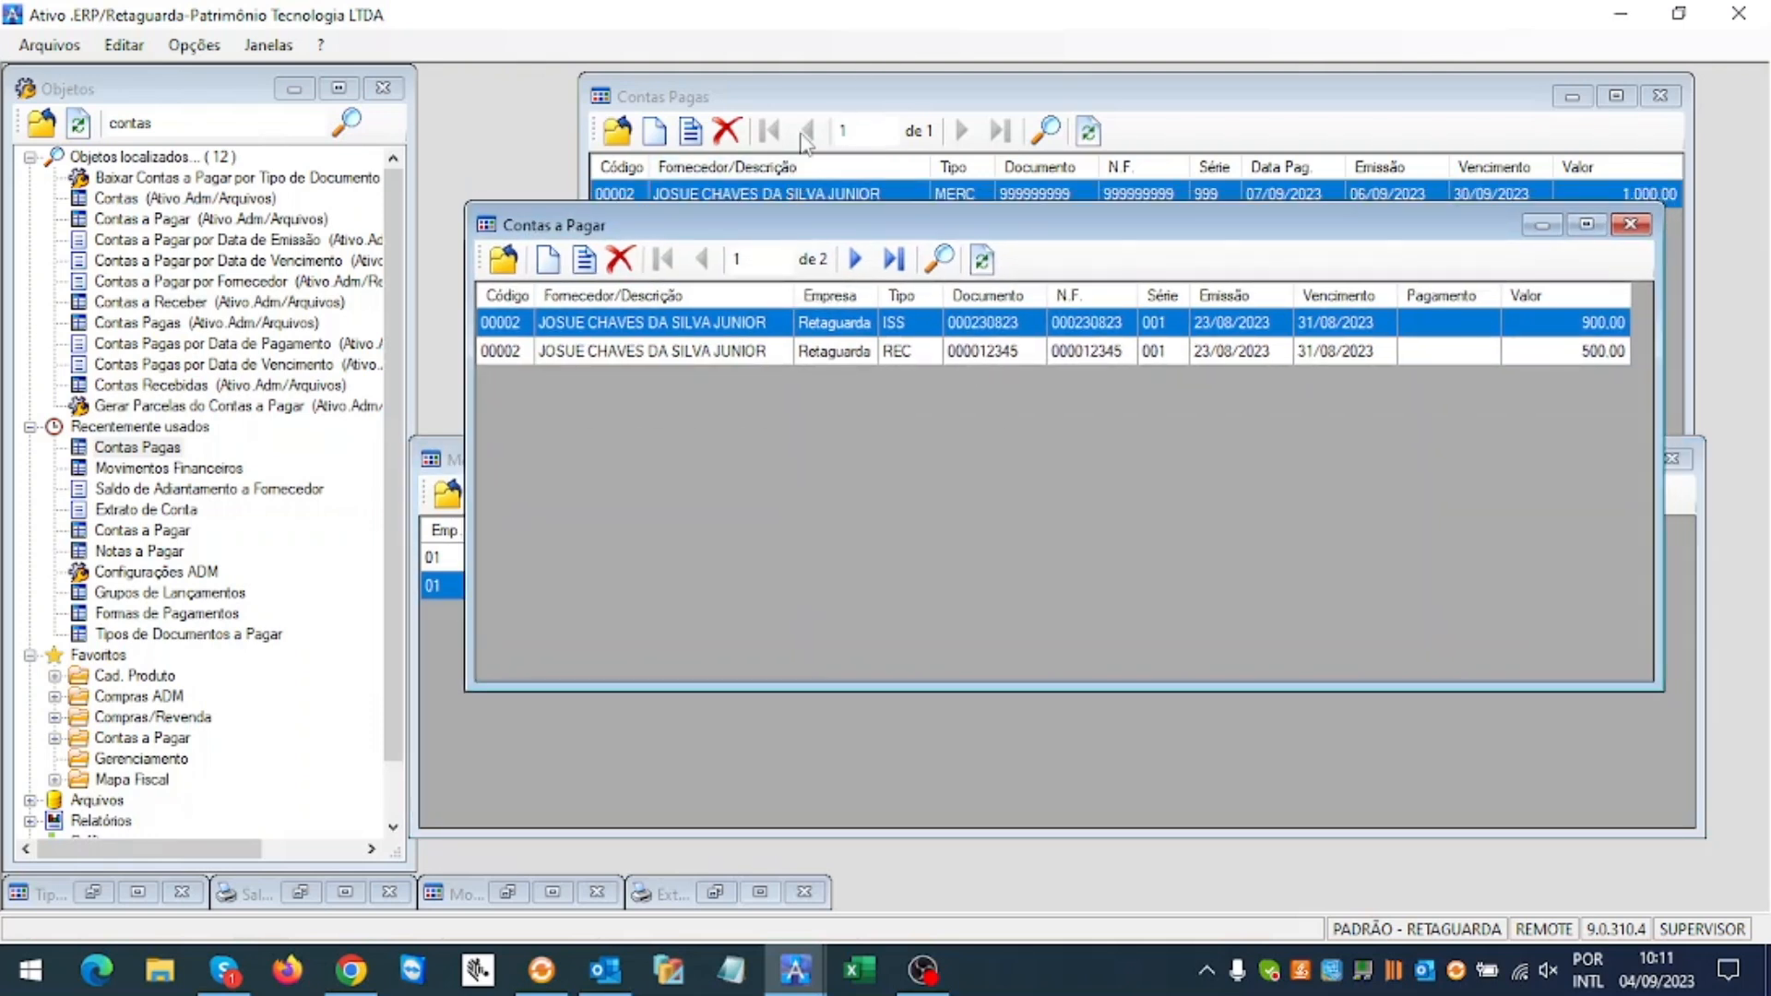
drag(804, 101, 776, 106)
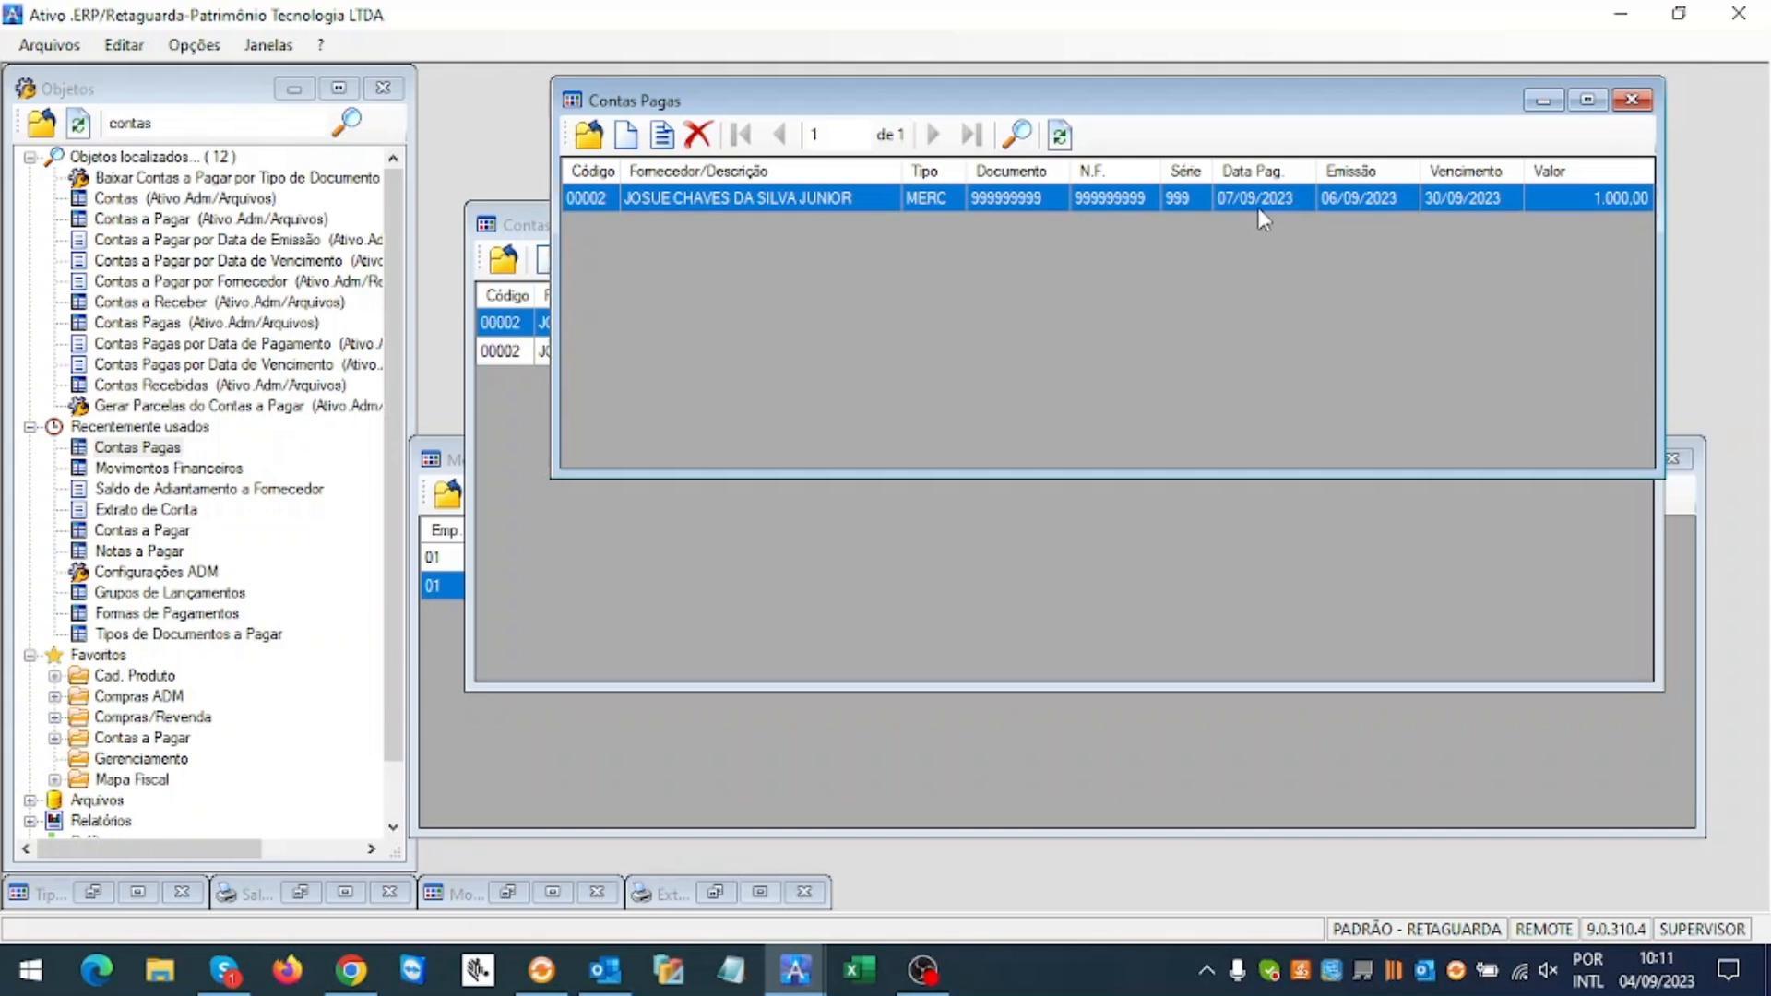
click(699, 136)
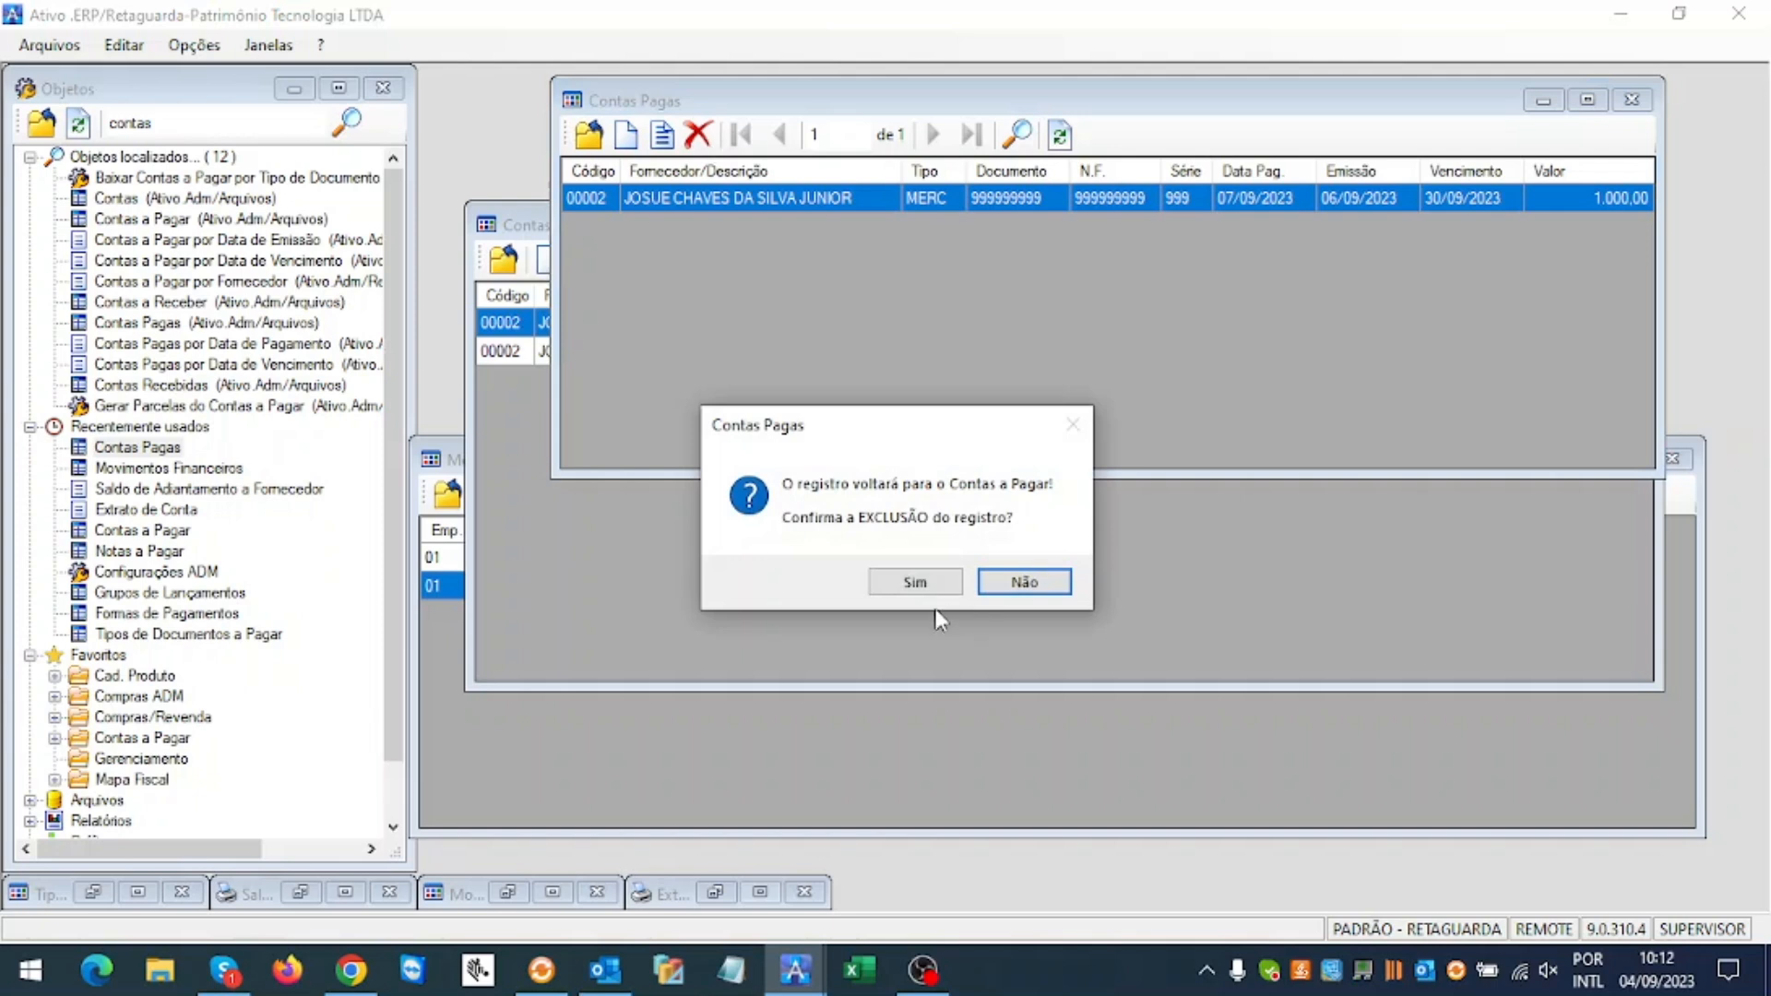
click(900, 591)
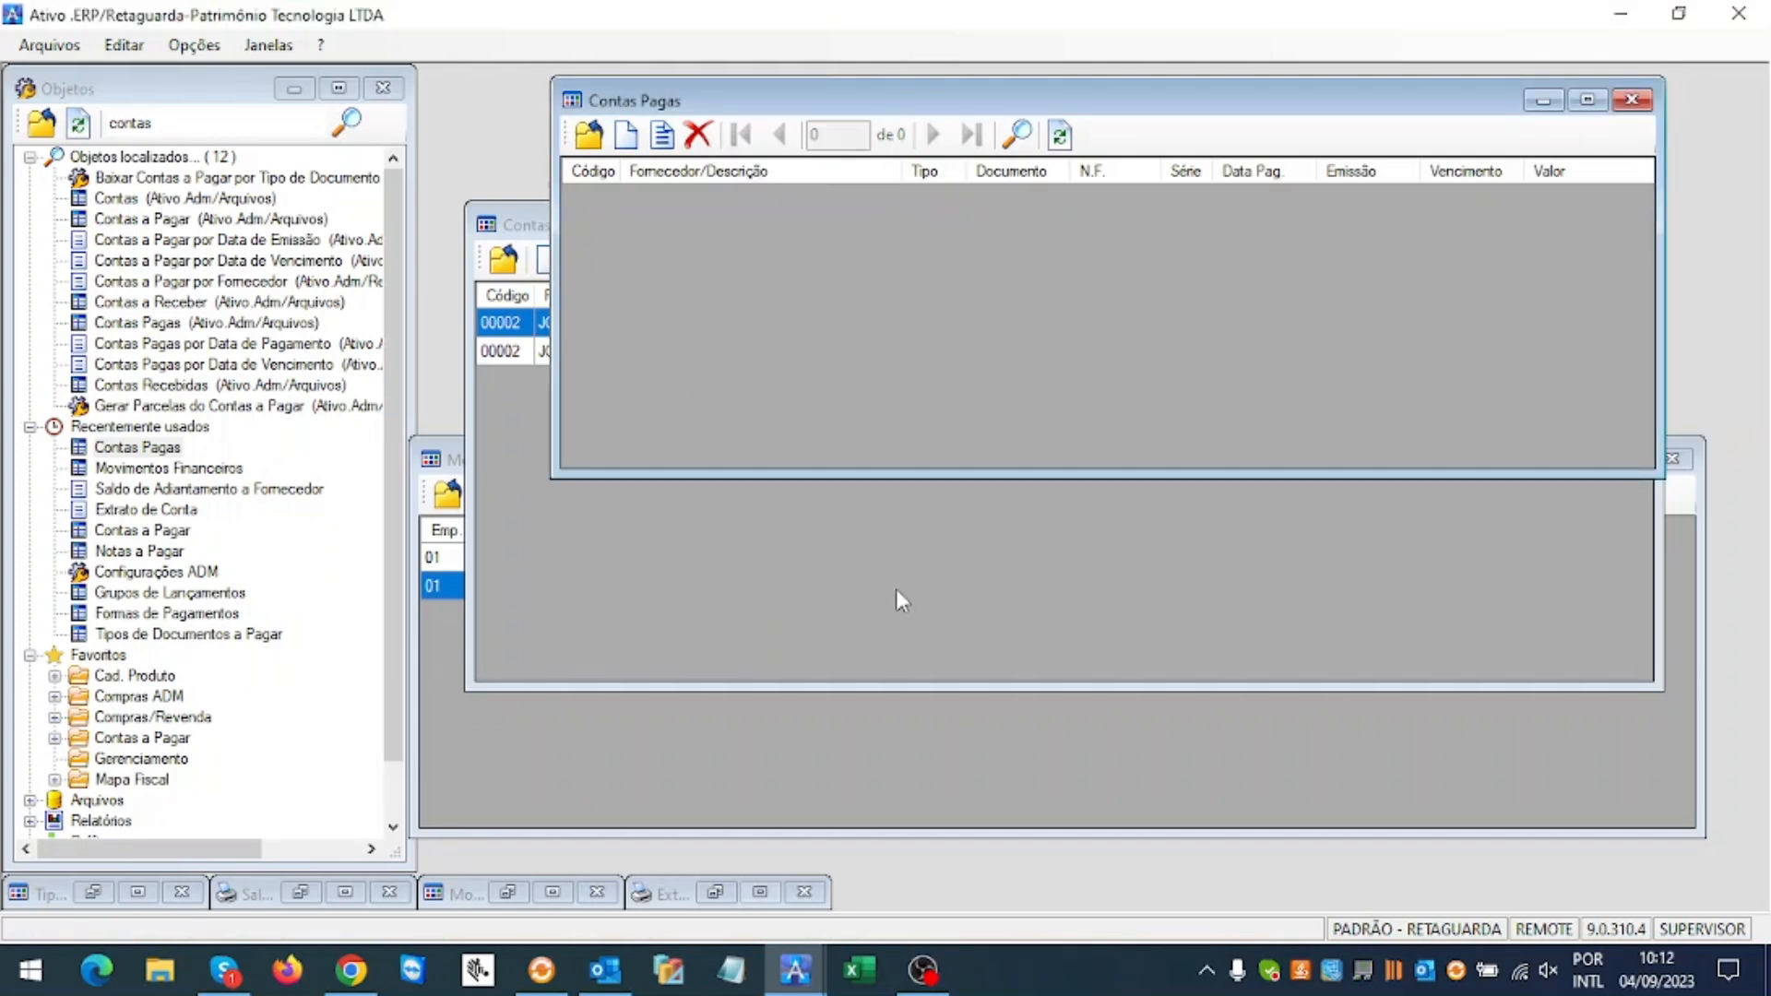
click(782, 590)
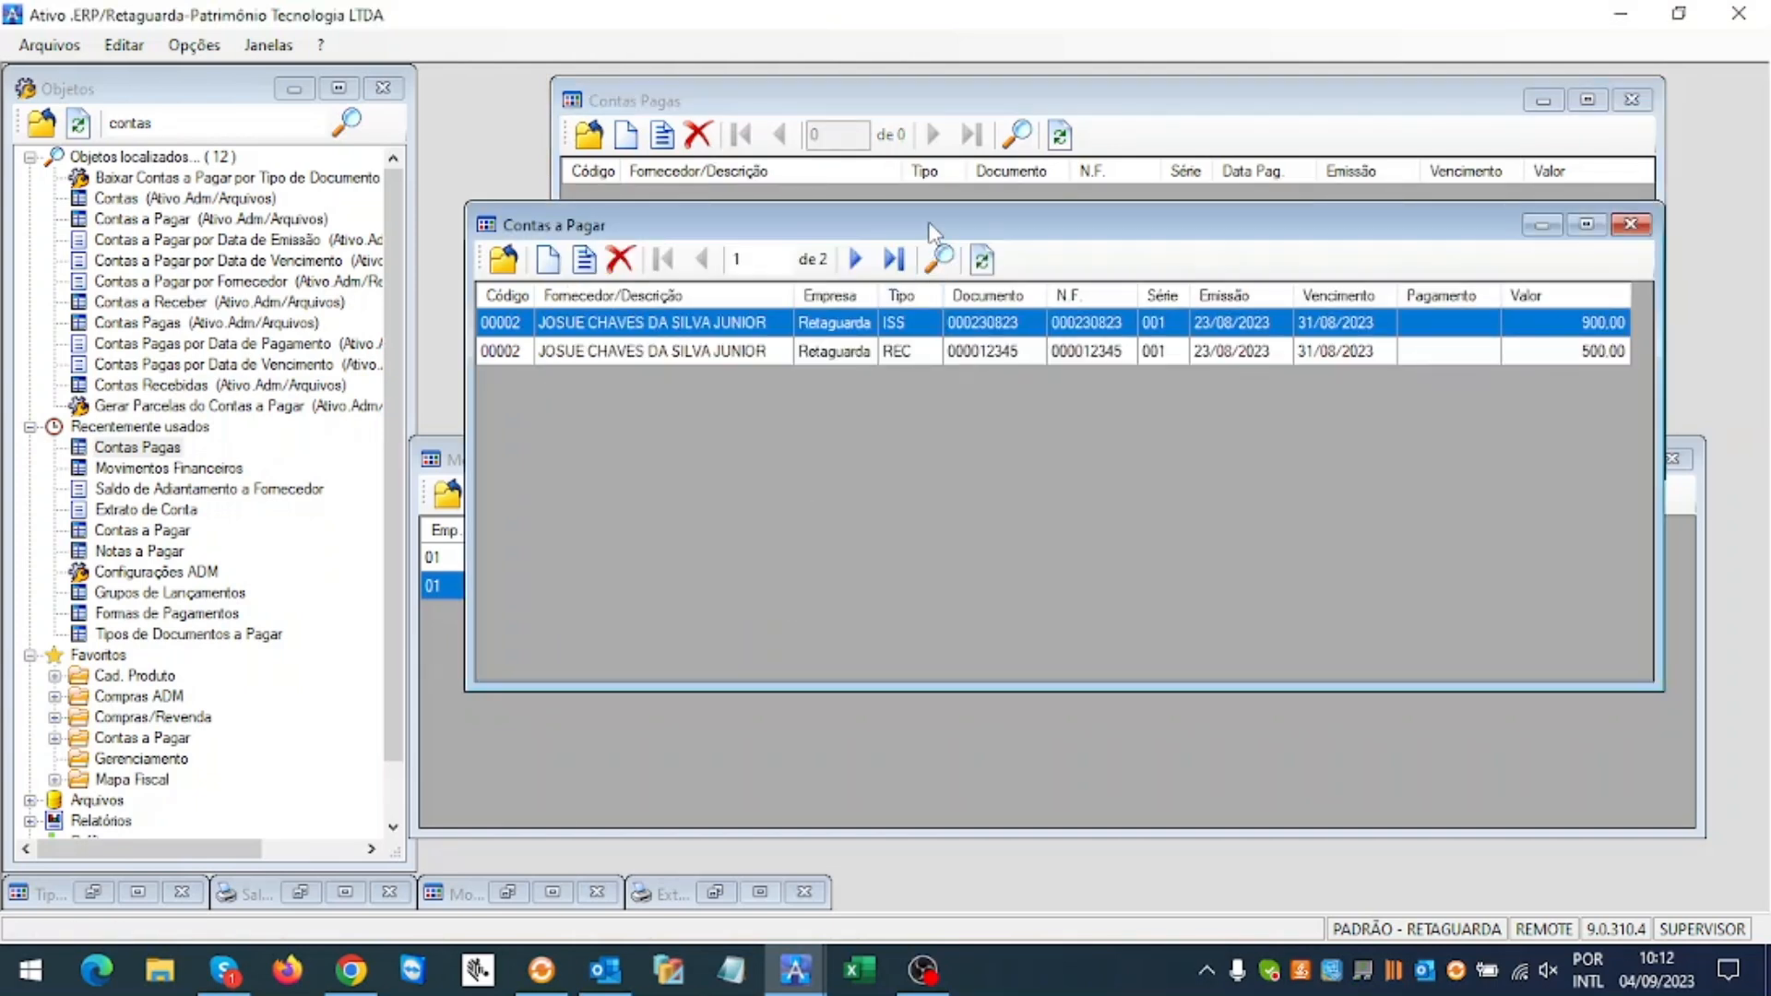
click(983, 260)
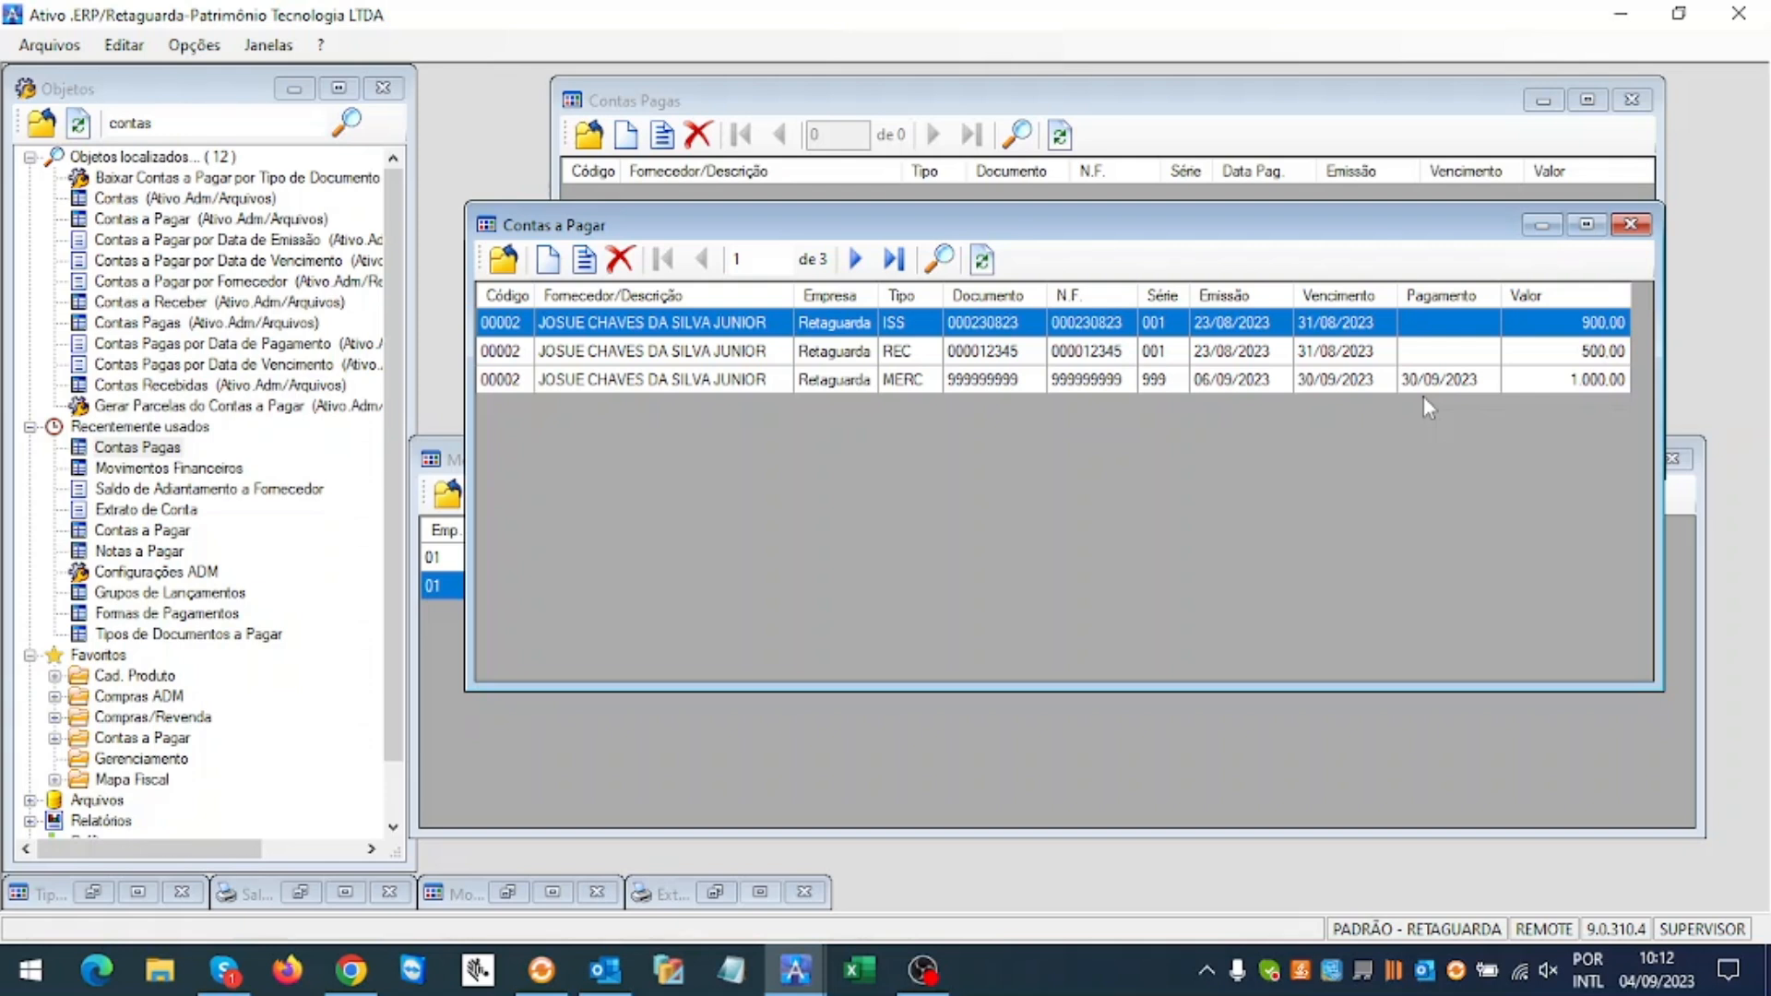
Step: Rerun the supplier advance balance report for 07/09/2023, showing the 1.000,00 settlement as Não Encontrado
click(301, 892)
drag(1086, 425, 1081, 224)
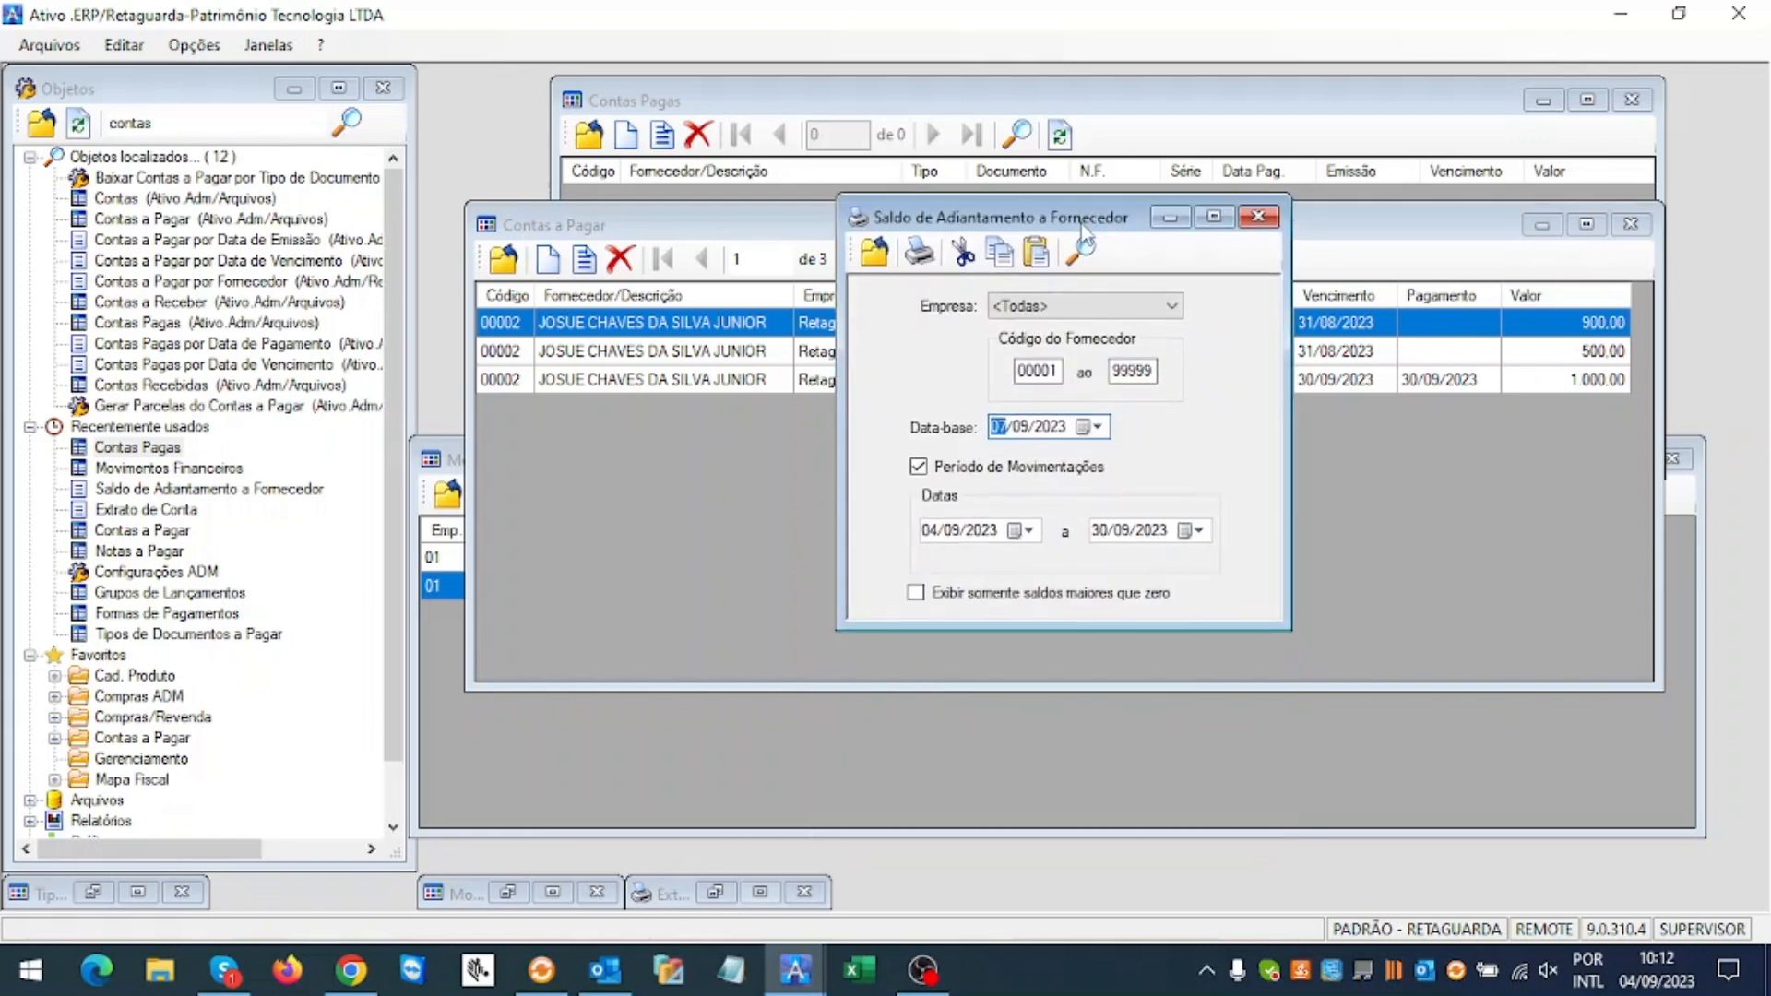
click(911, 249)
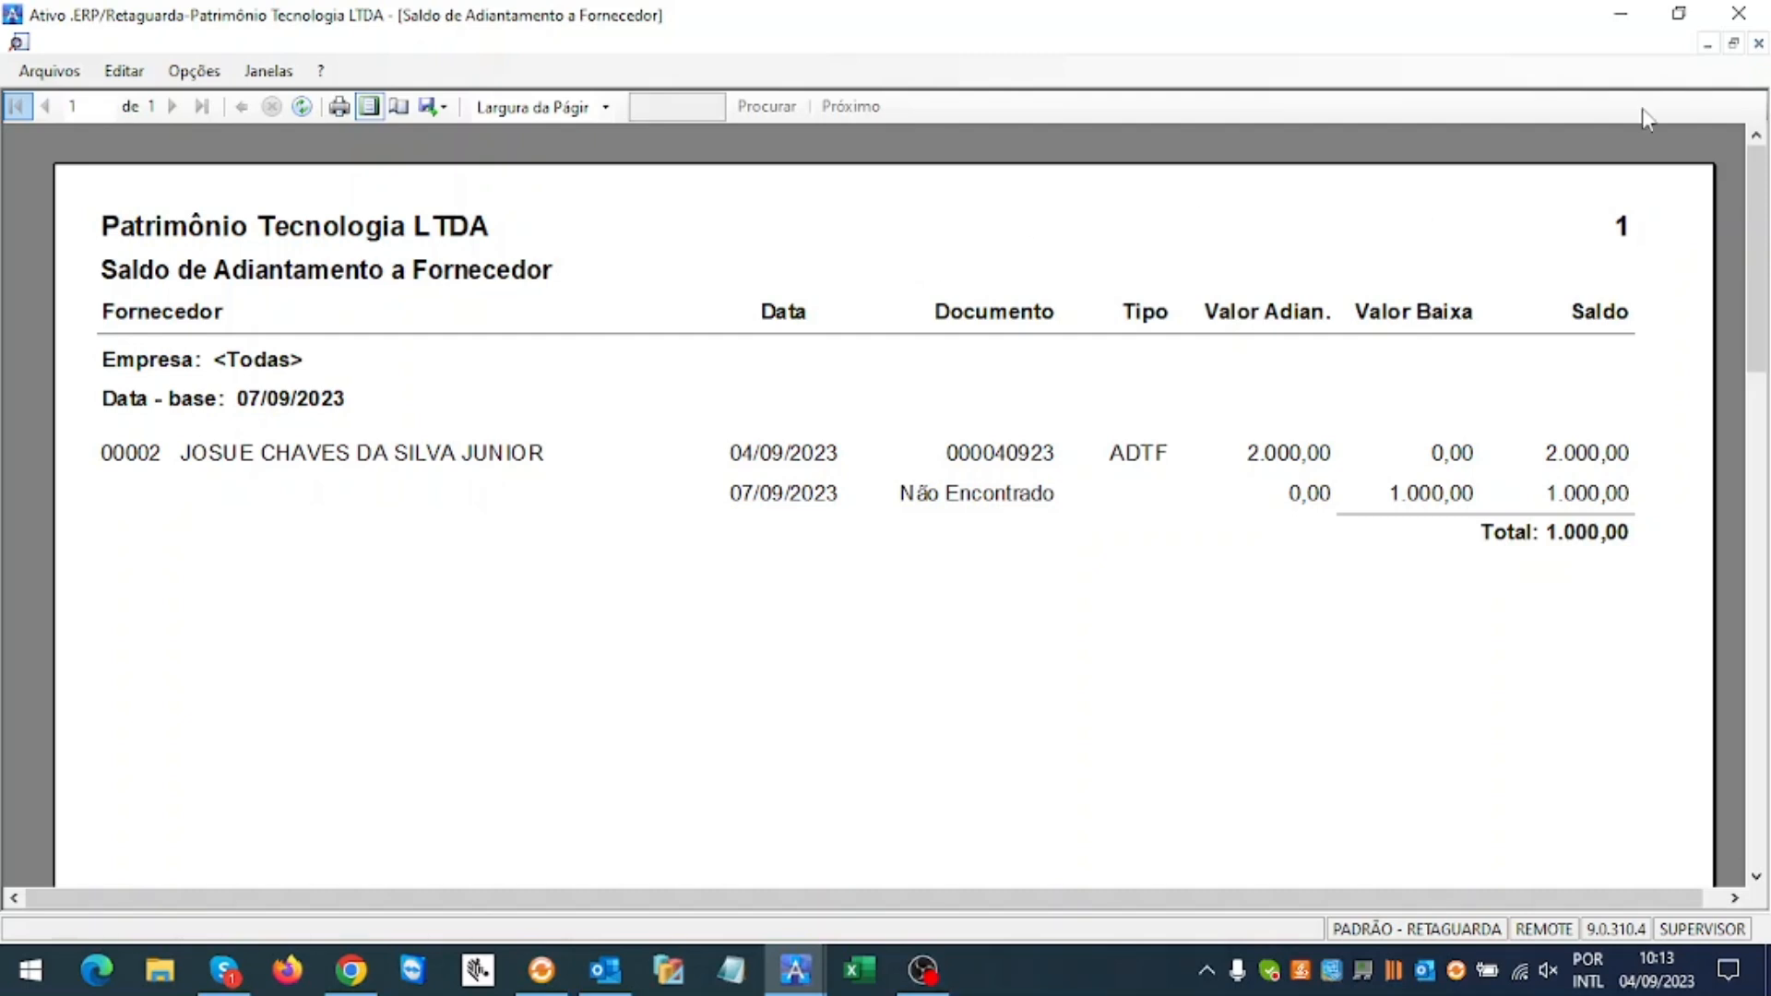
click(1758, 45)
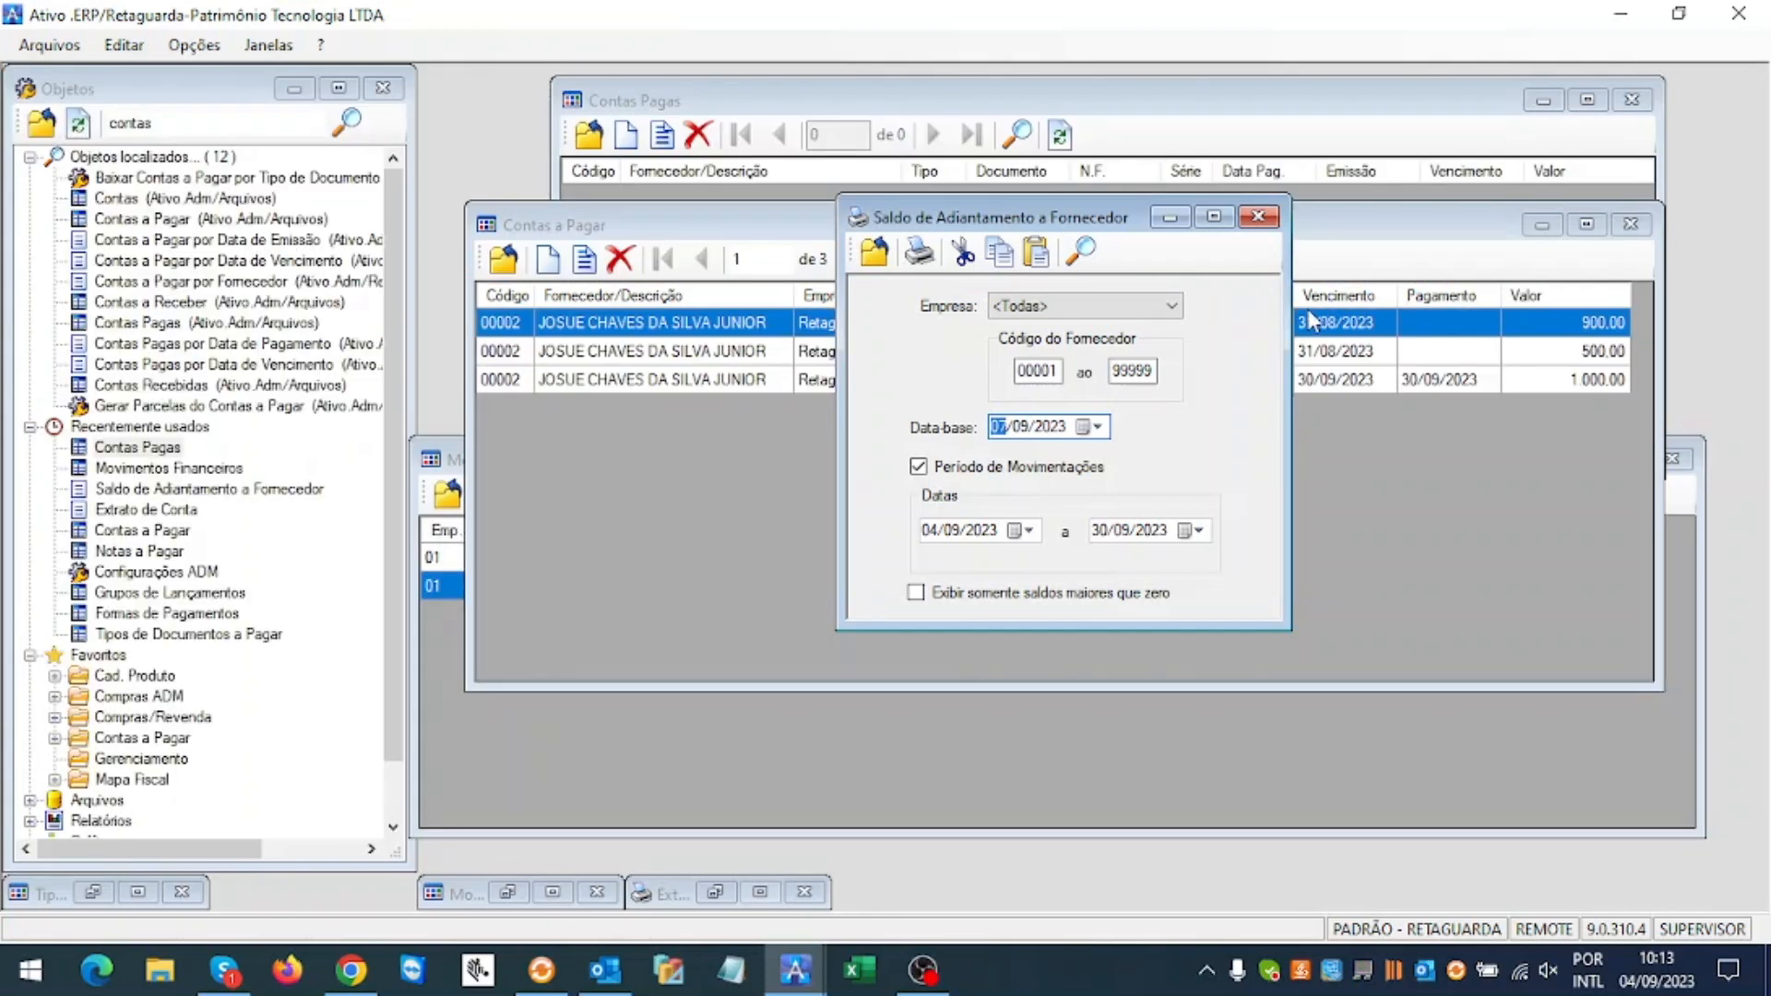
Step: Refresh Movimentos Financeiros and delete the 07/09/2023 1.000,00 credit movement
click(620, 731)
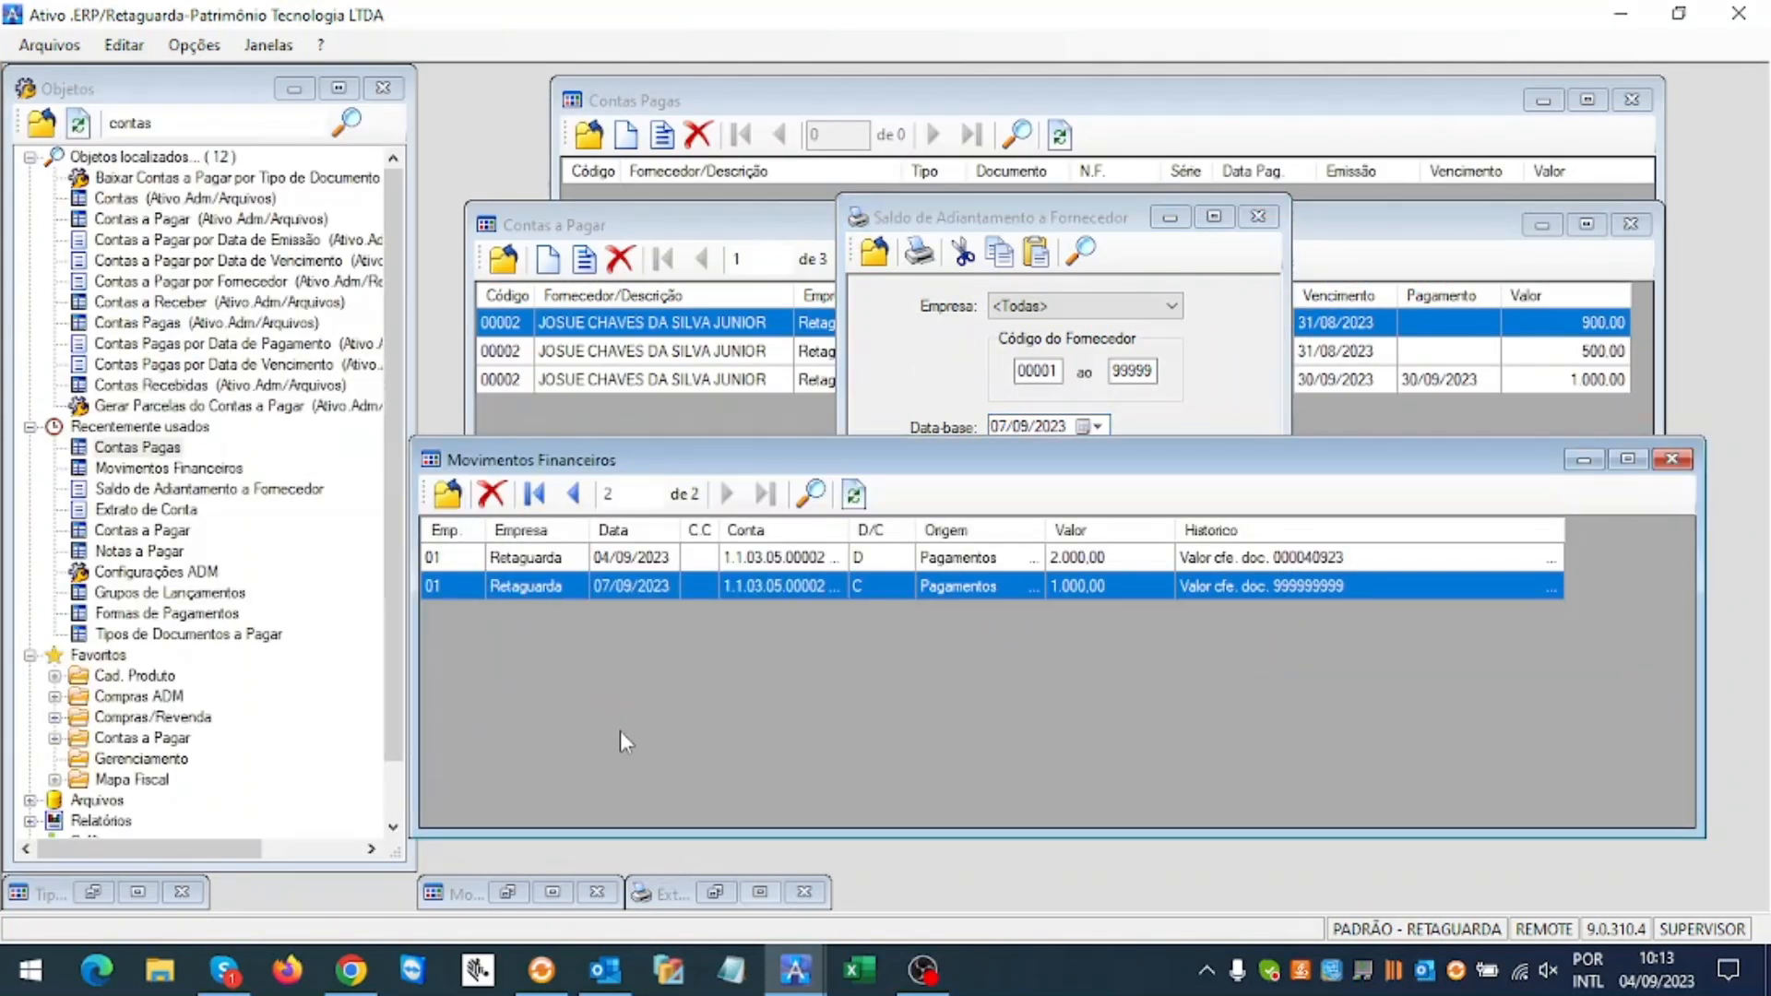
click(854, 496)
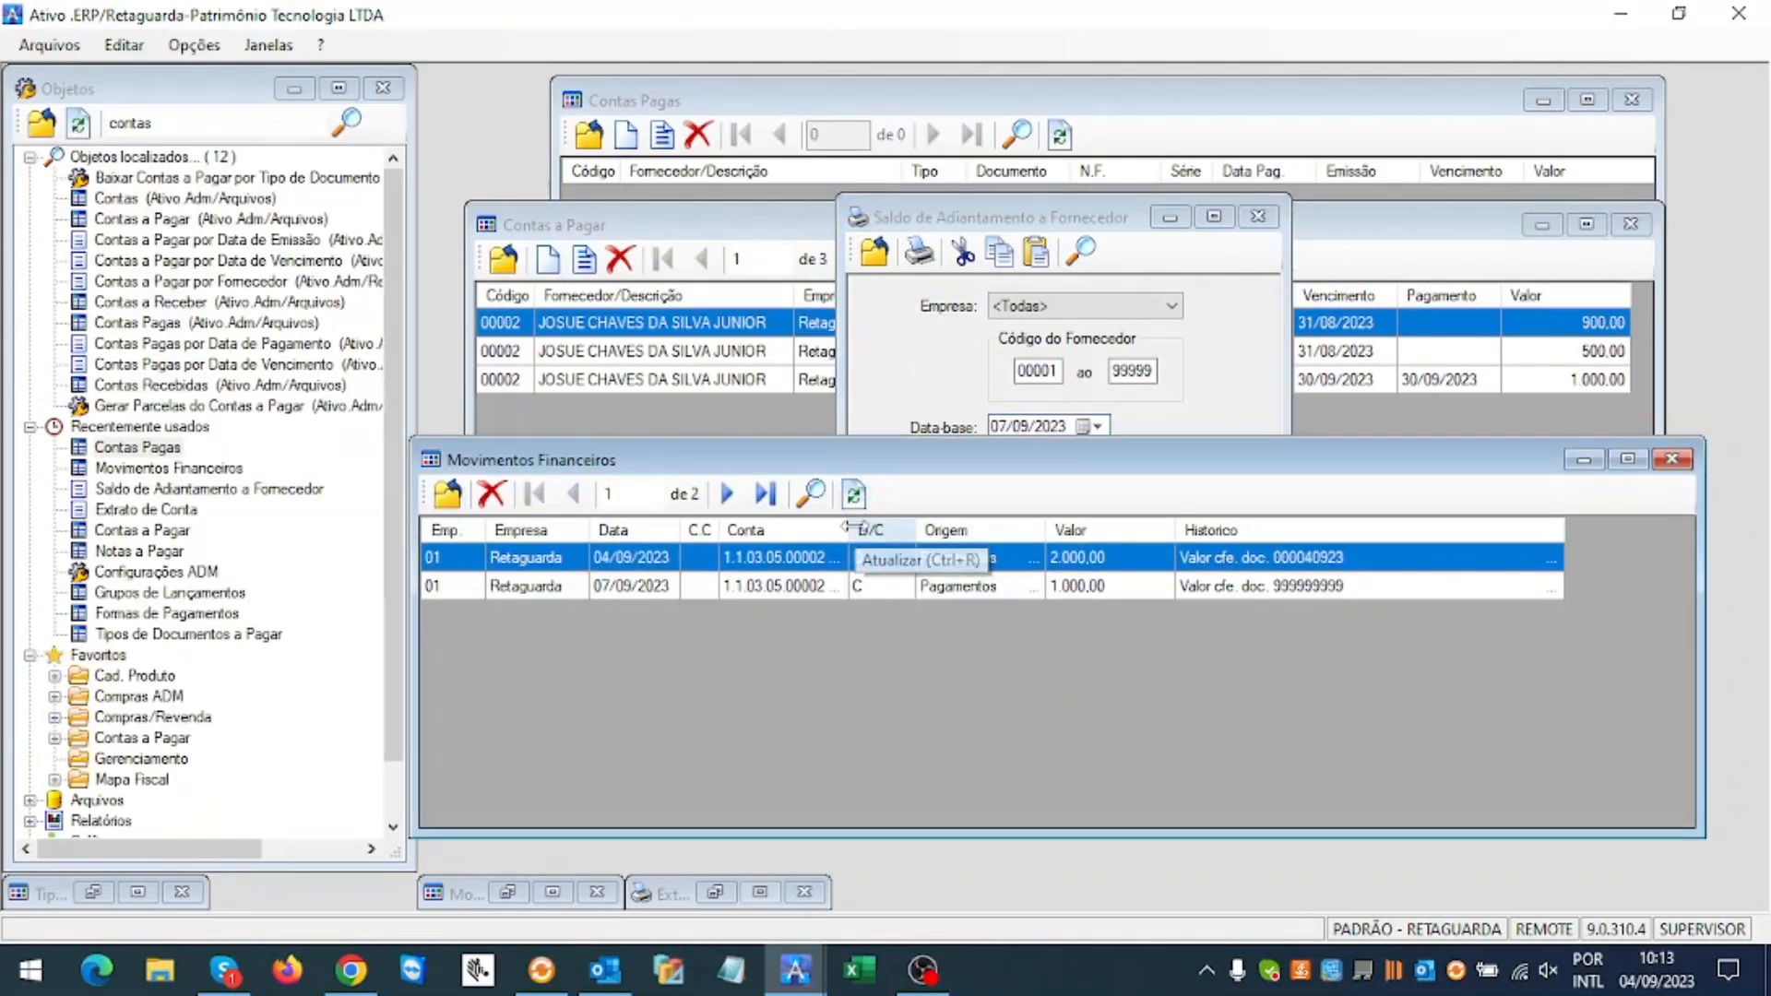
click(849, 591)
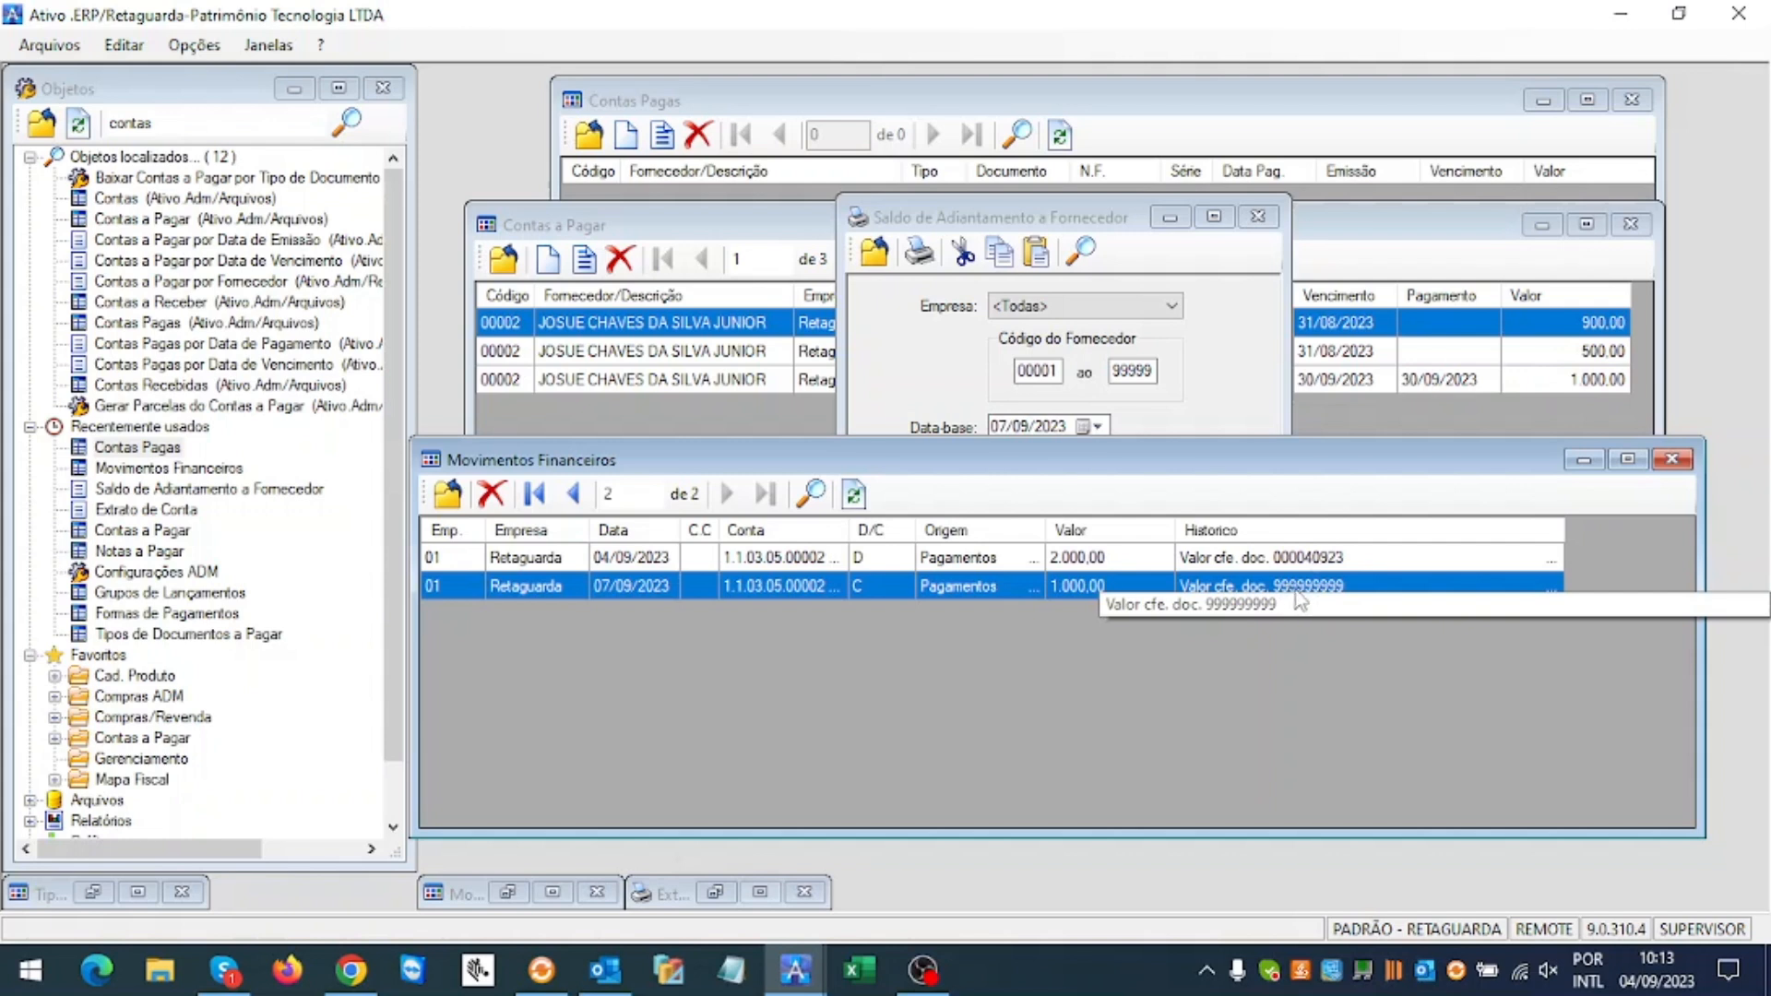
click(491, 493)
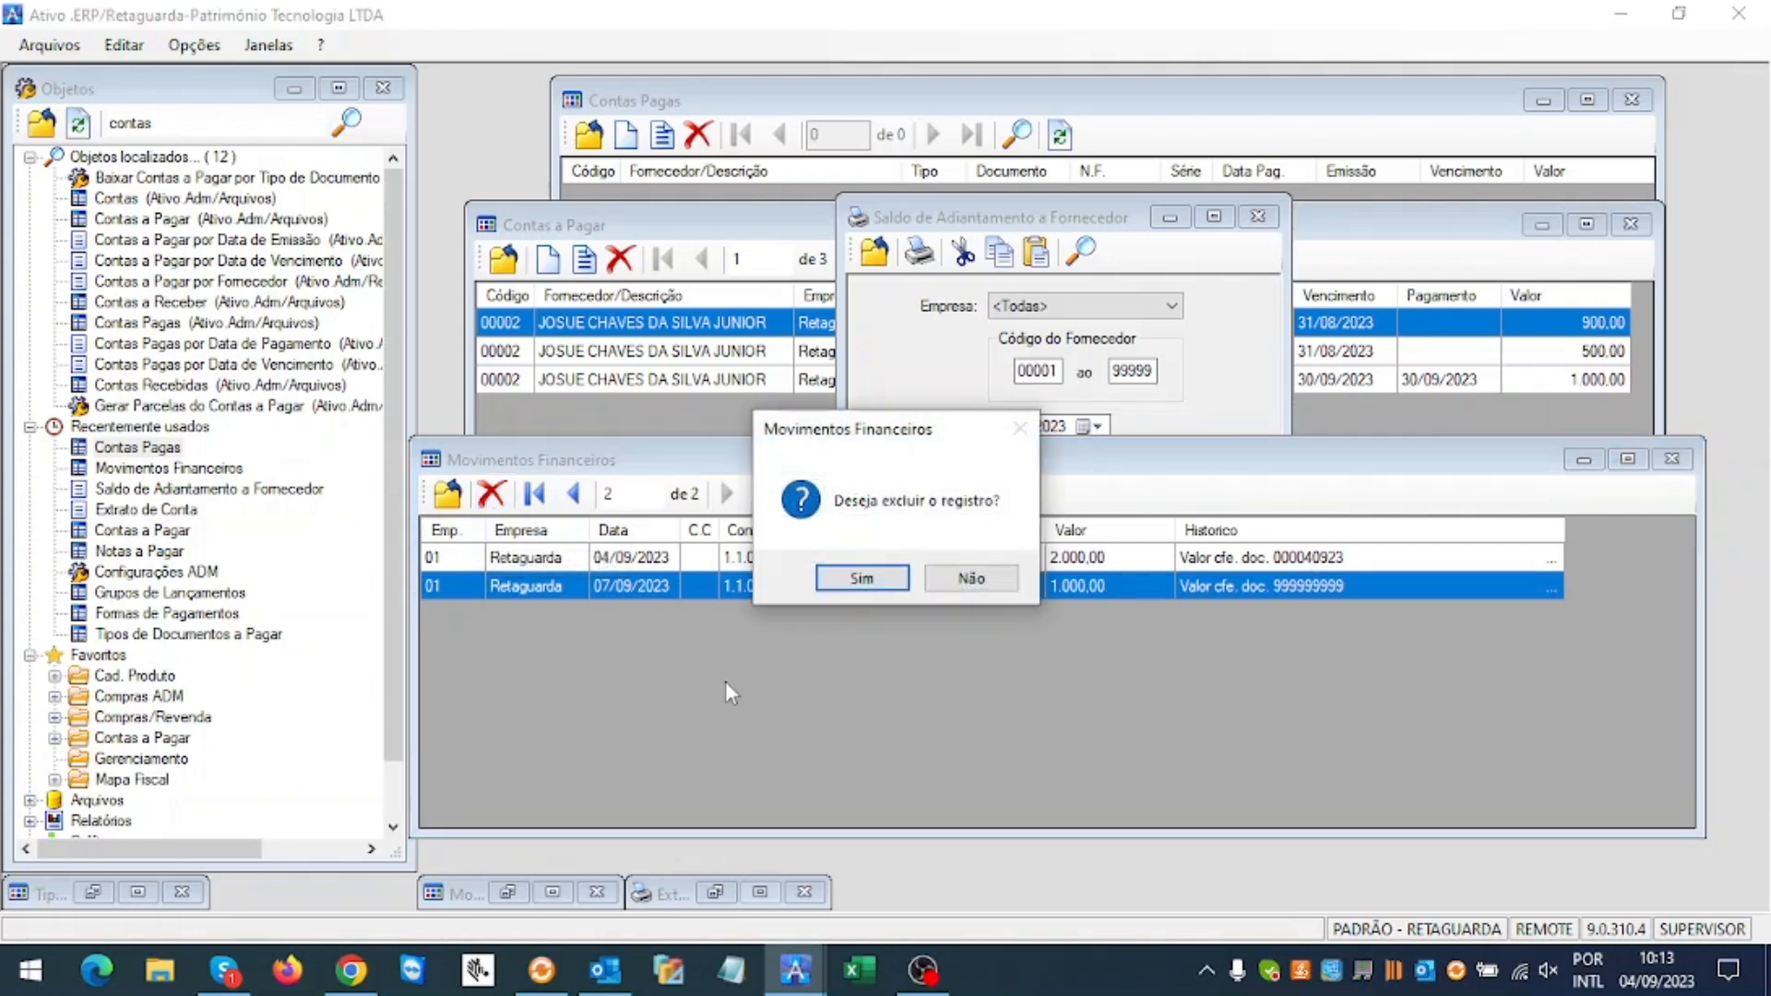
click(865, 590)
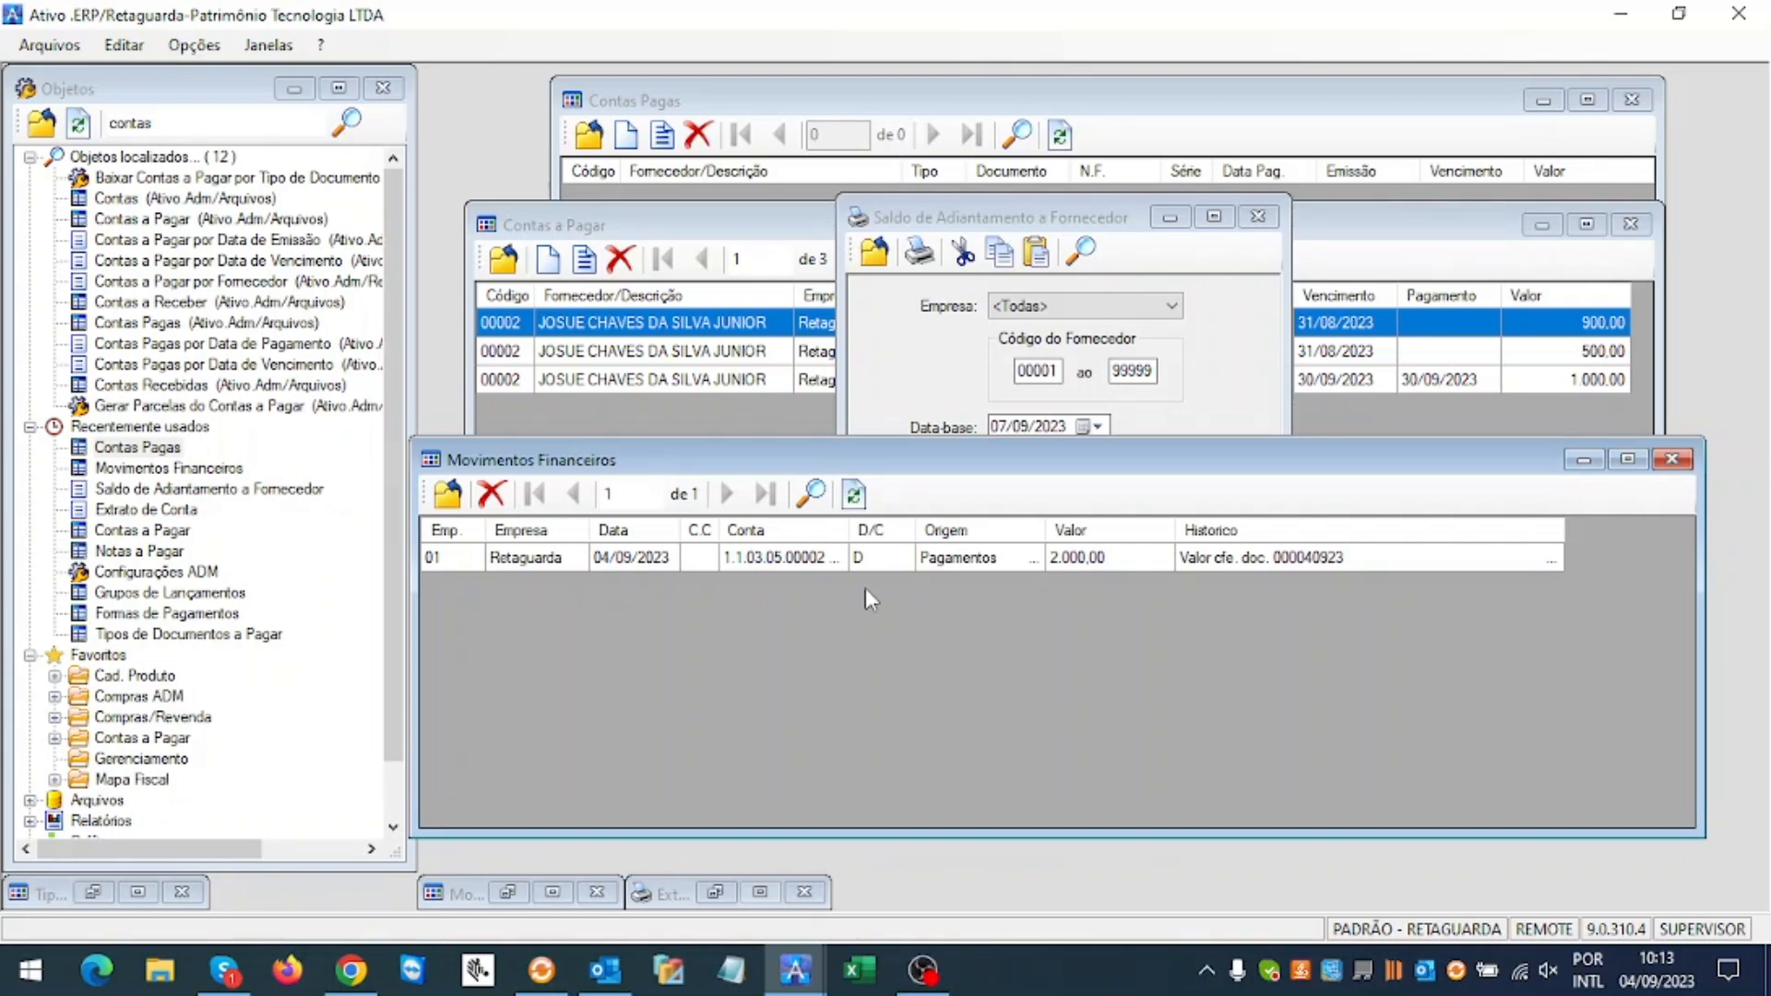
click(1081, 258)
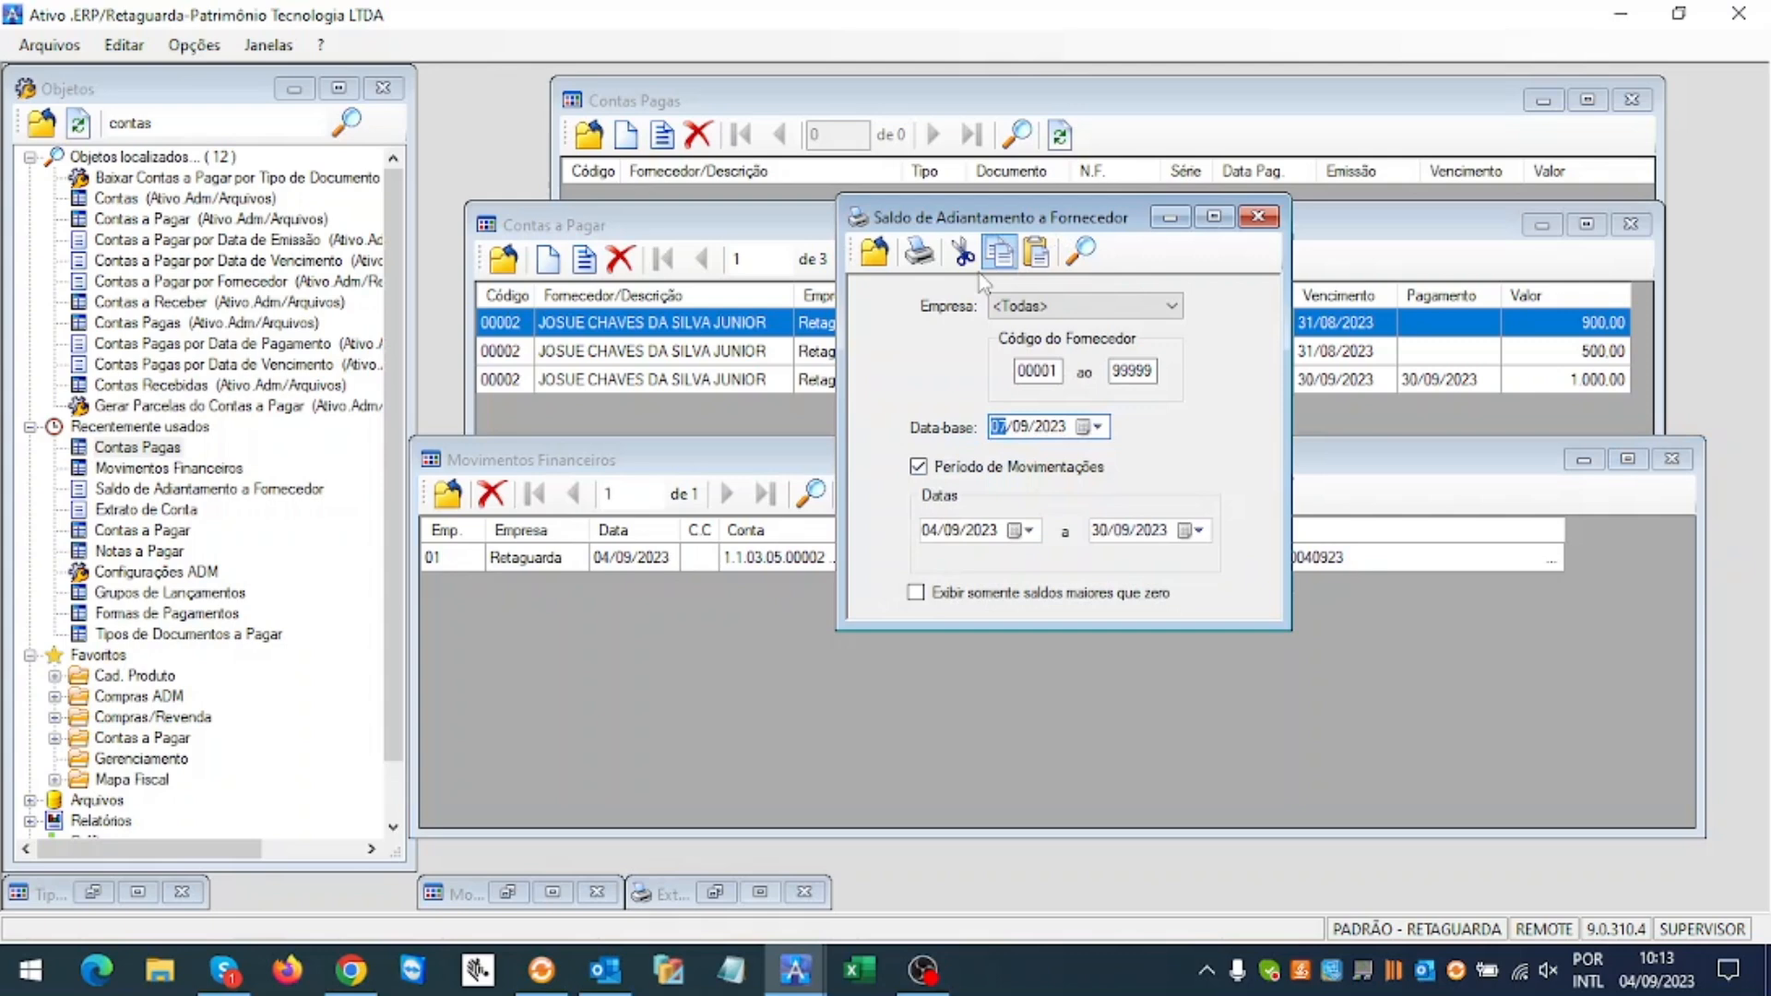
Step: Rerun the advance balance report showing 2.000,00, then close the Saldo de Adiantamento a Fornecedor window
click(920, 251)
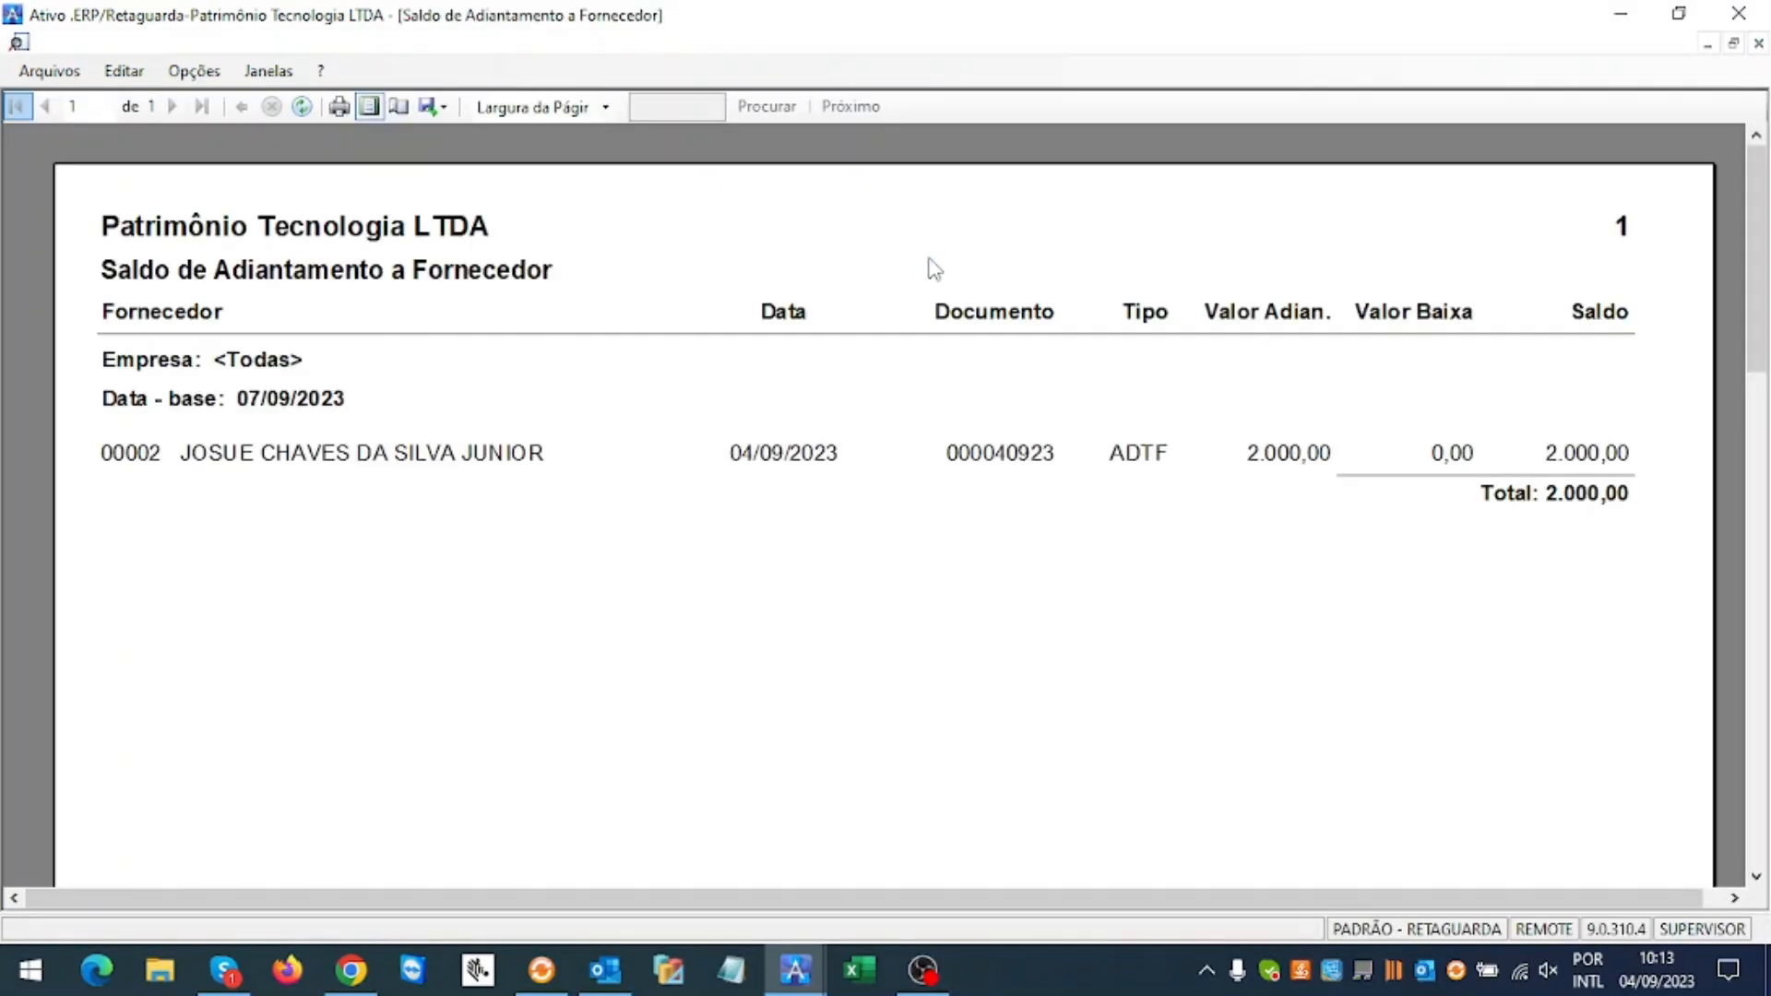
click(1757, 44)
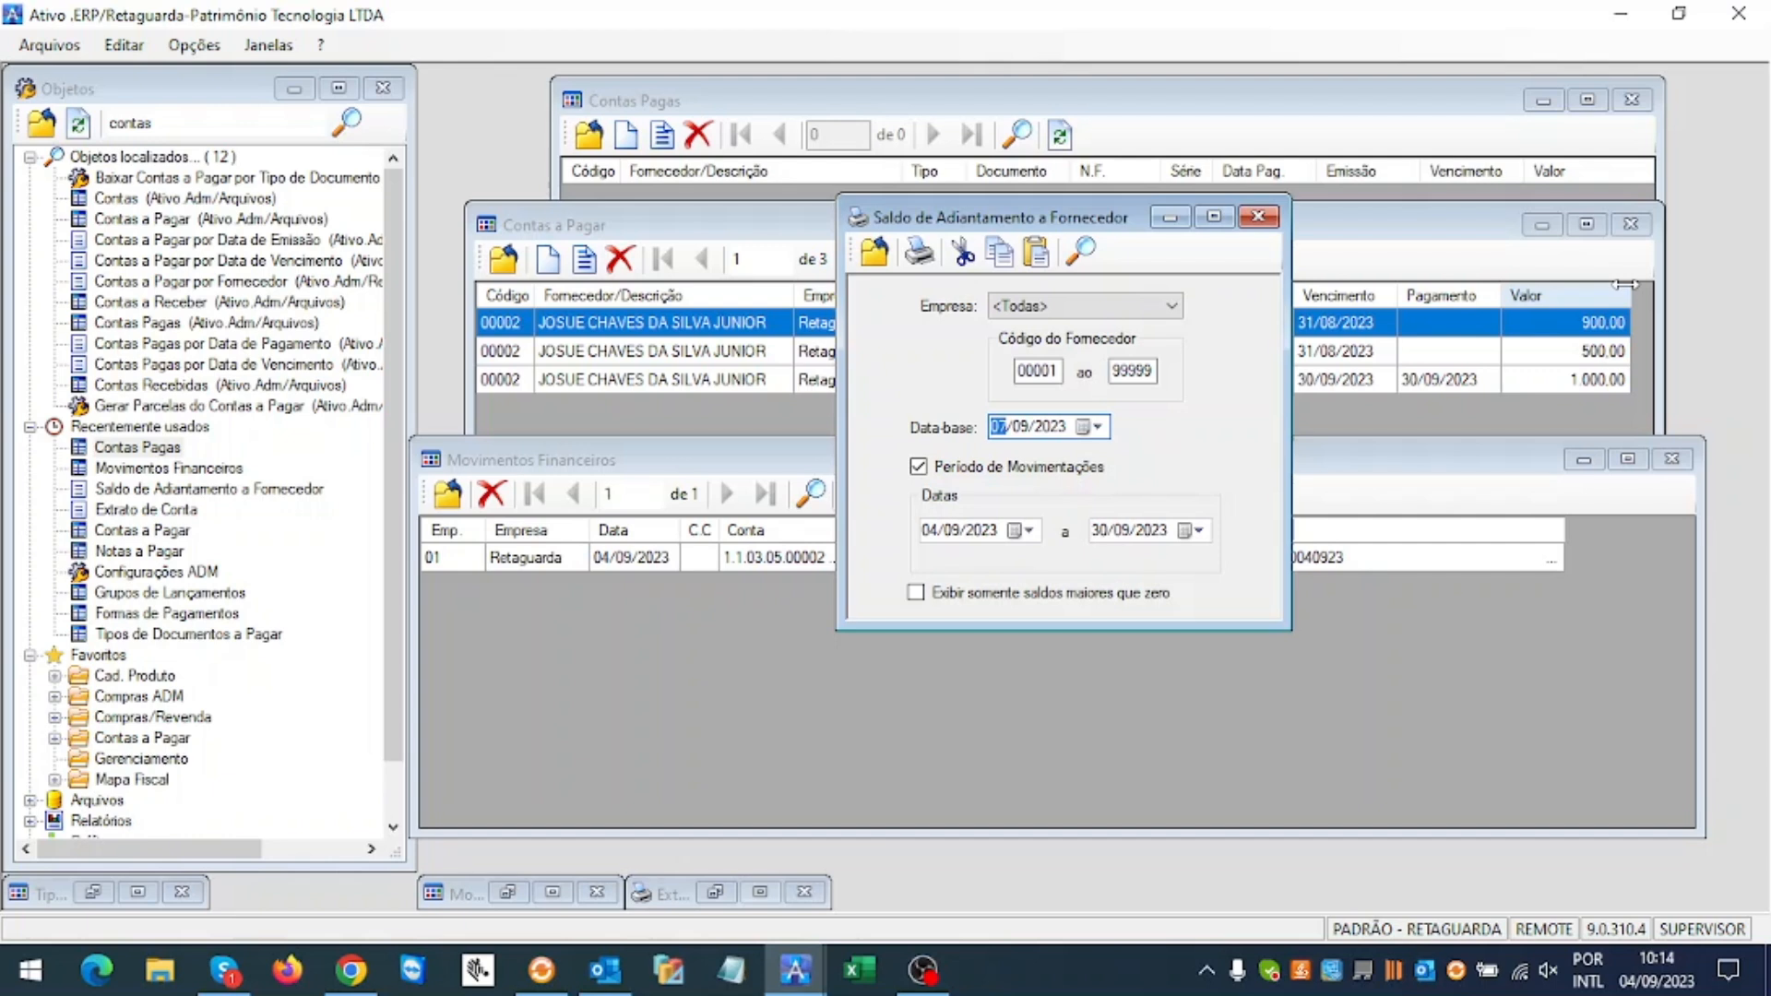
click(1256, 218)
Step: Check the MERC title in Contas a Pagar and the remaining 2.000,00 financial movement
click(1056, 460)
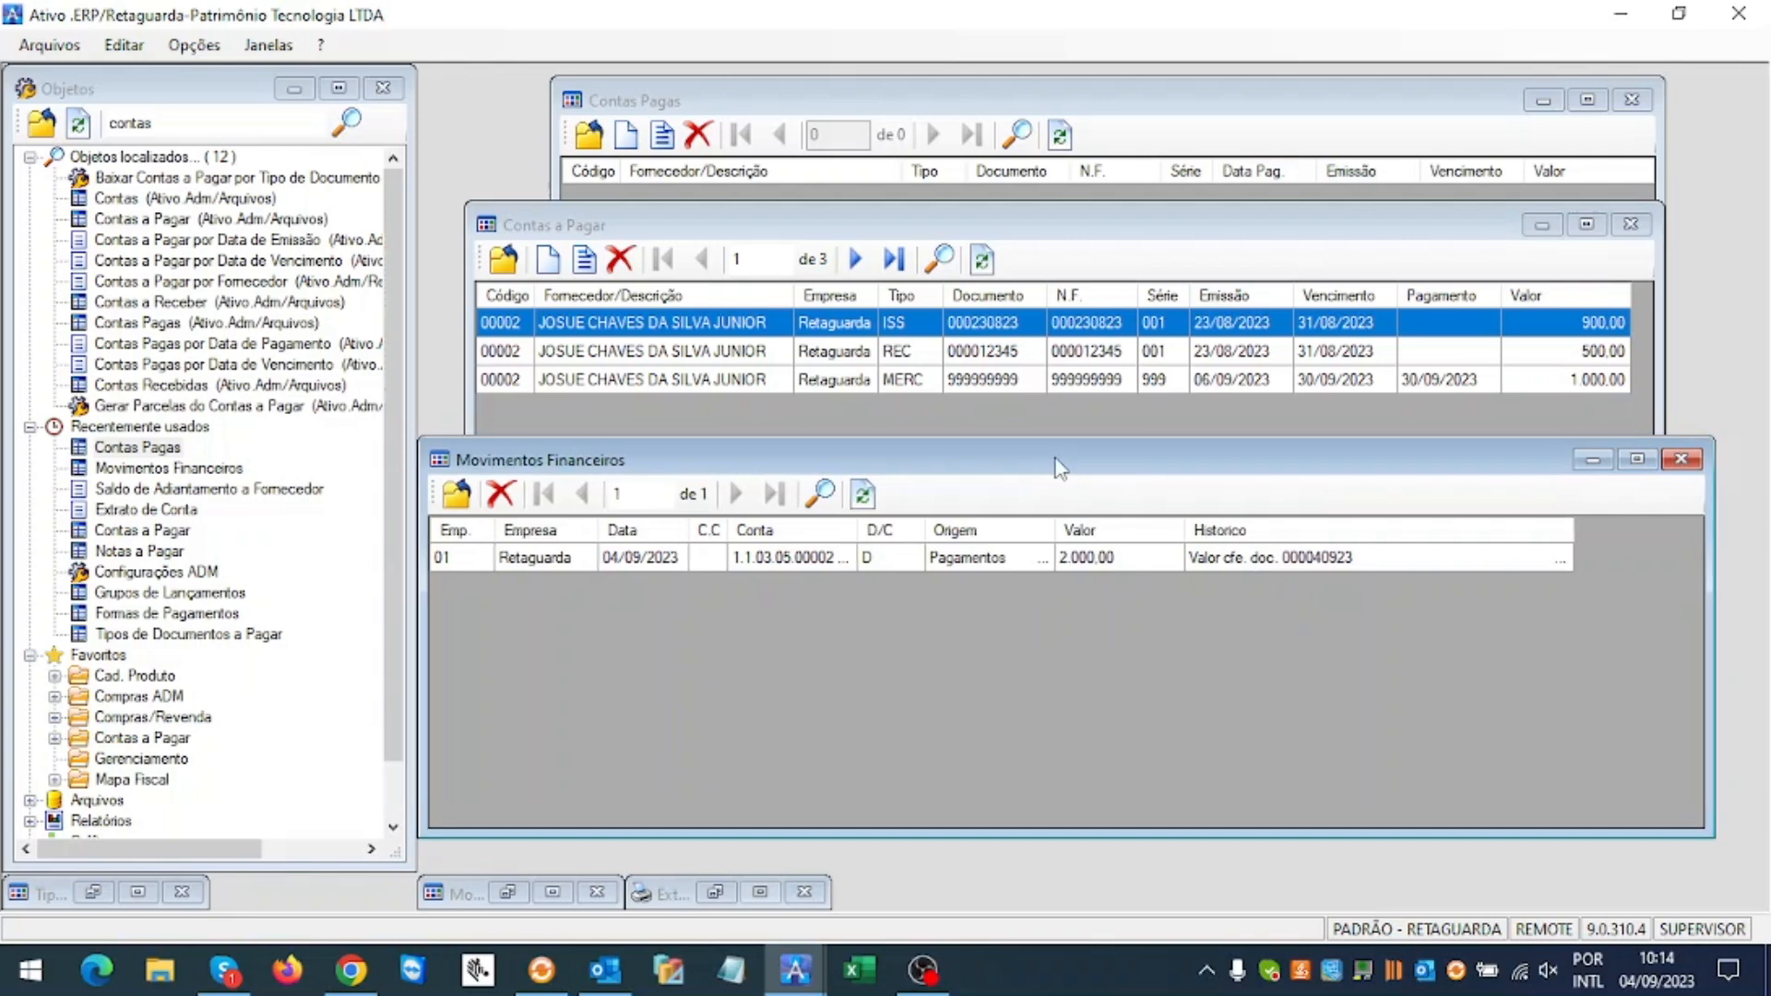
drag(1056, 459, 1056, 481)
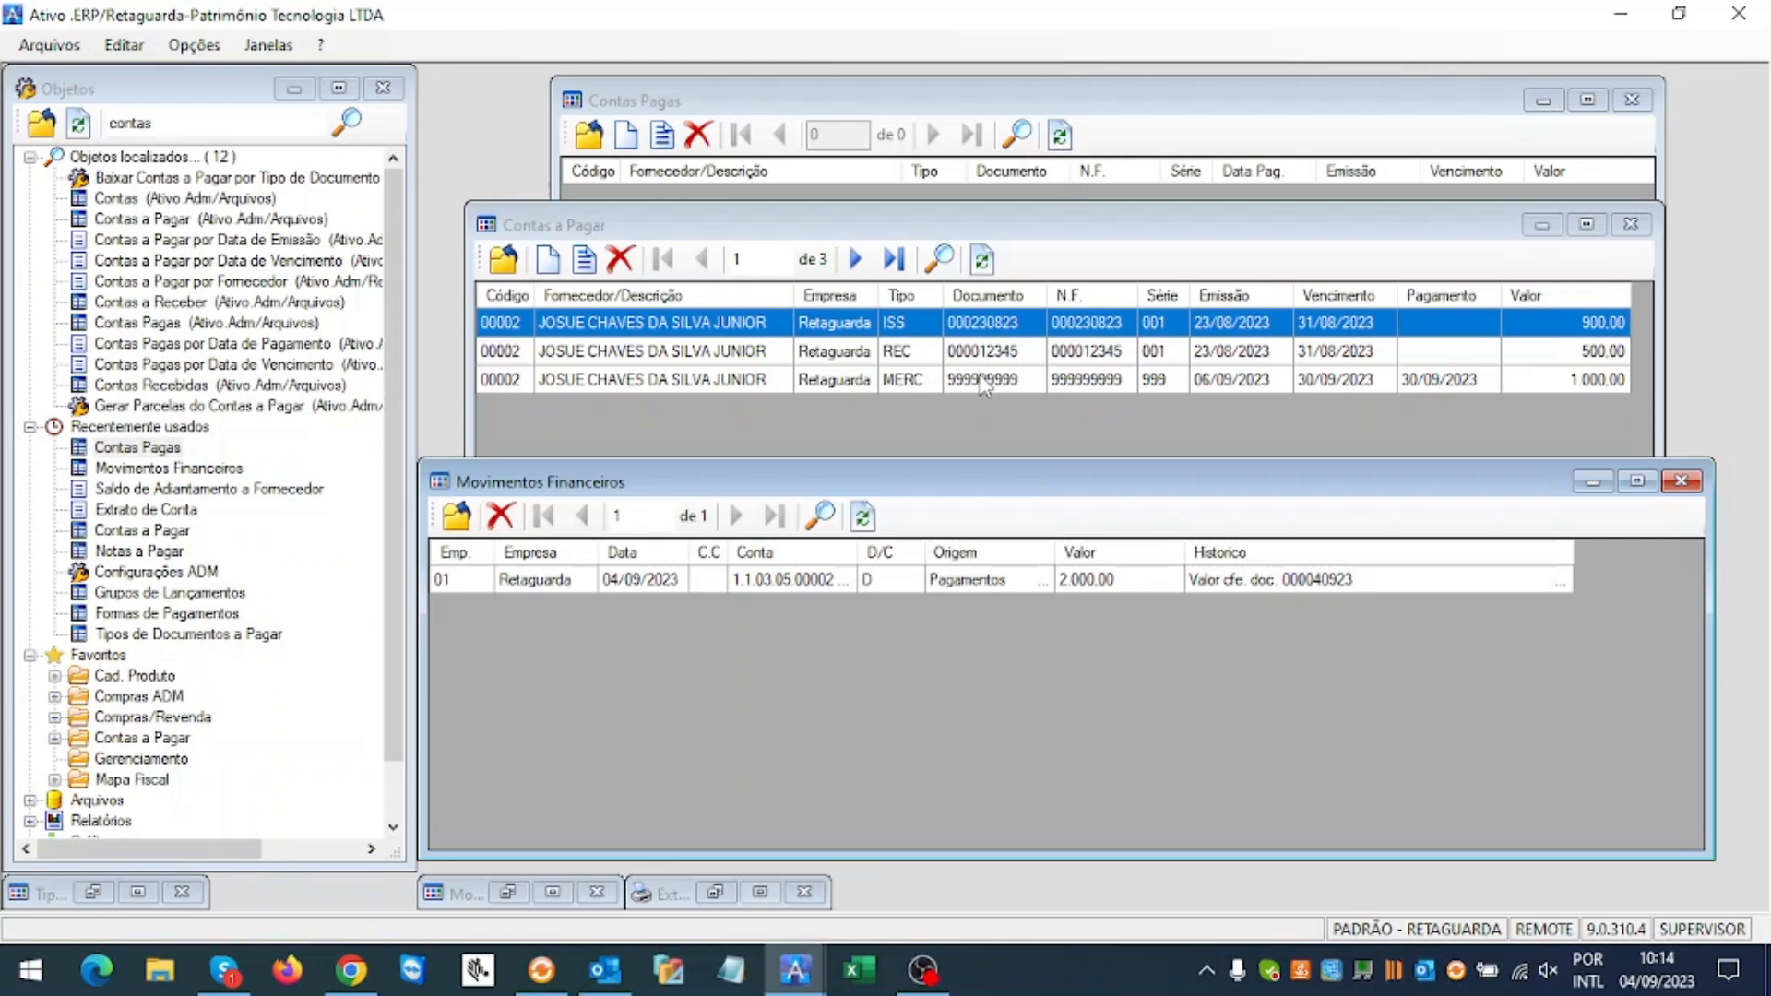
click(968, 382)
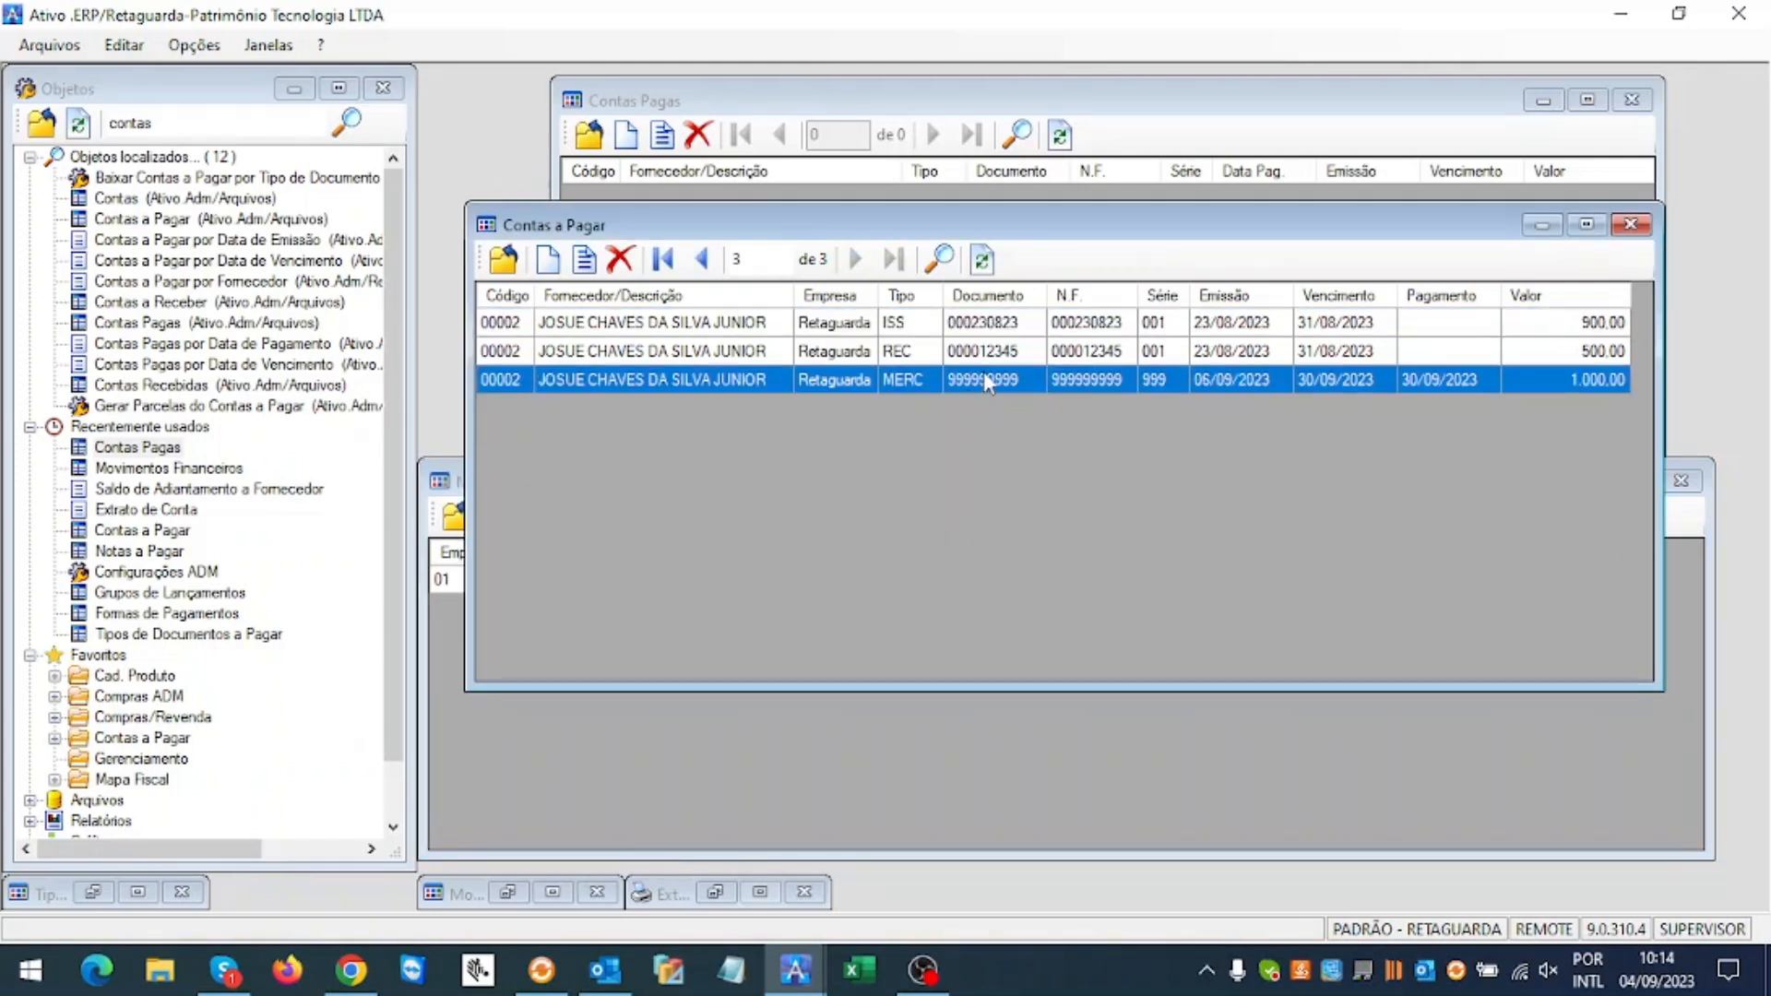
click(743, 752)
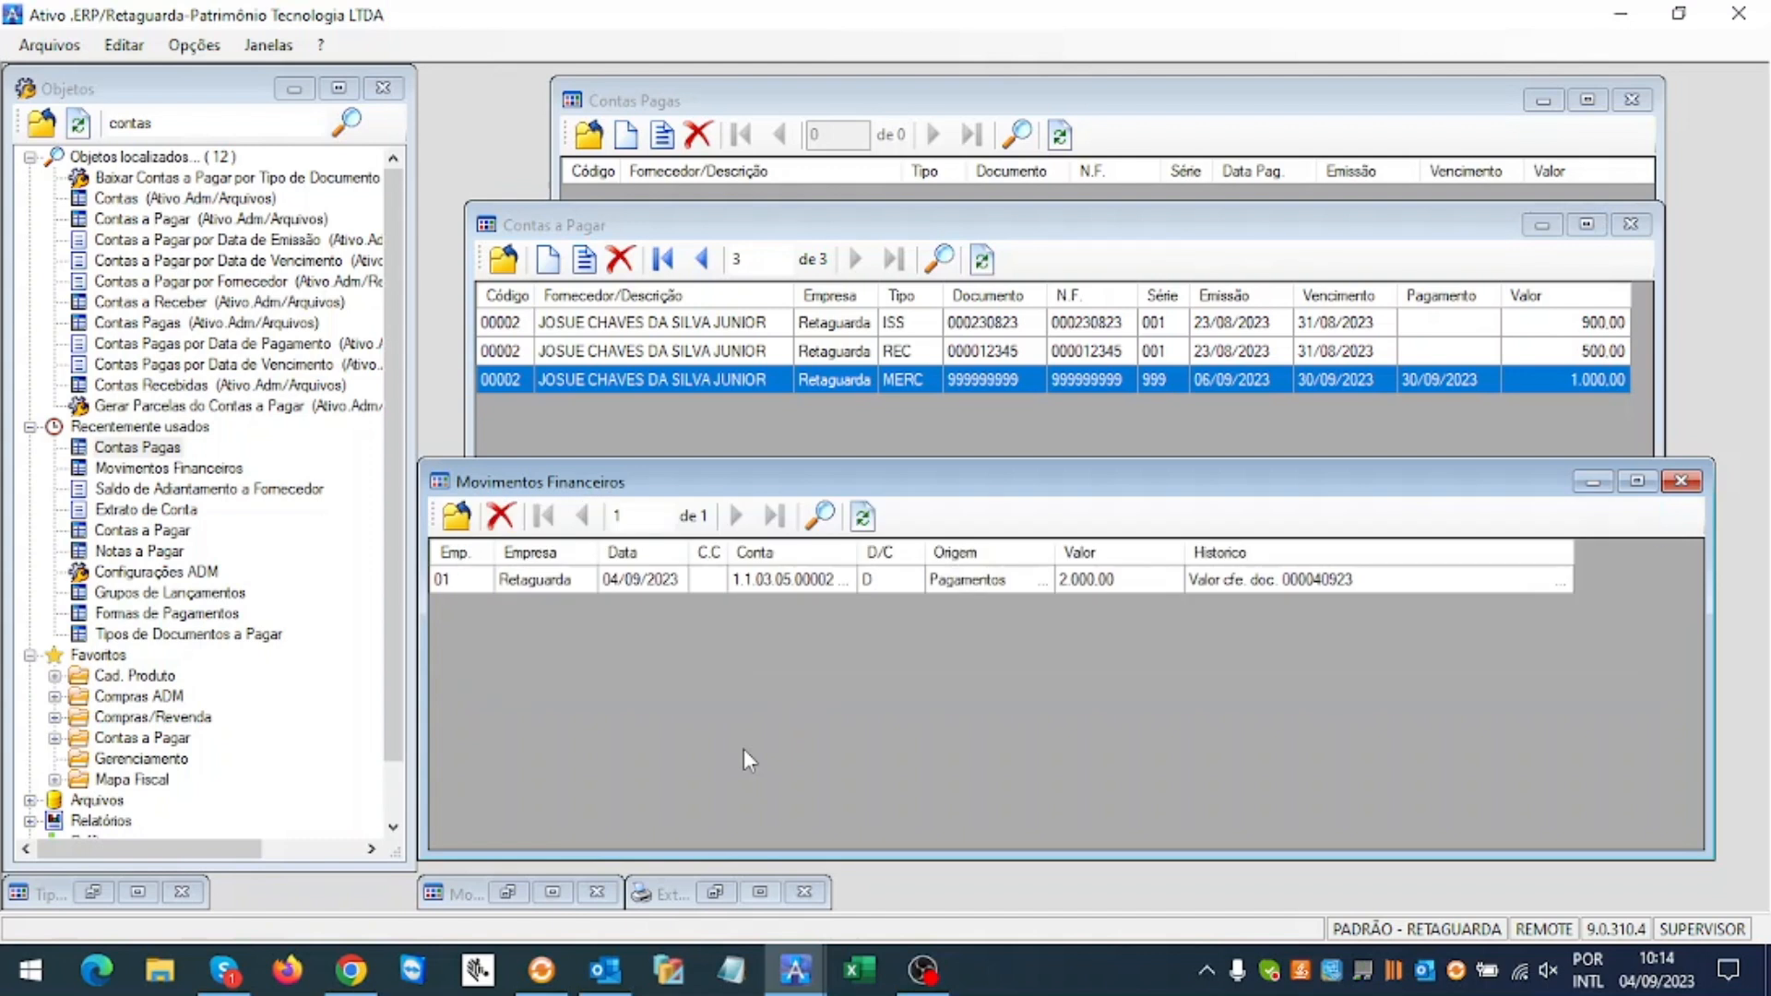
click(789, 581)
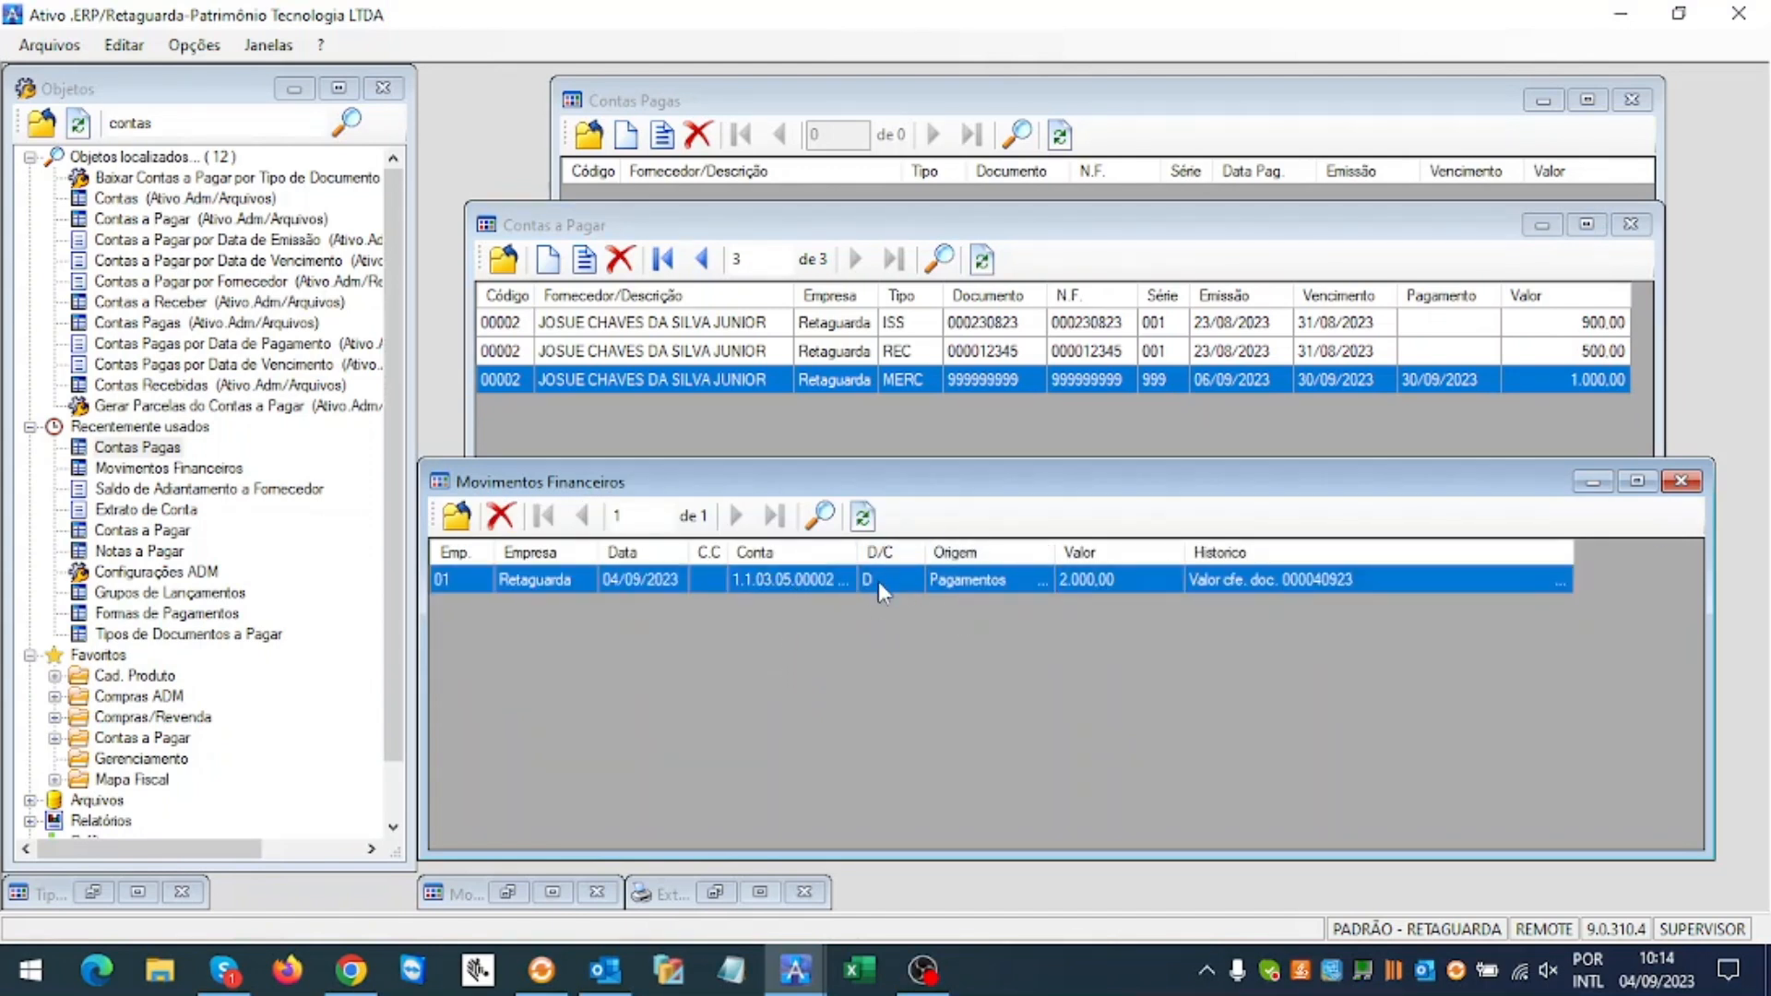
click(943, 437)
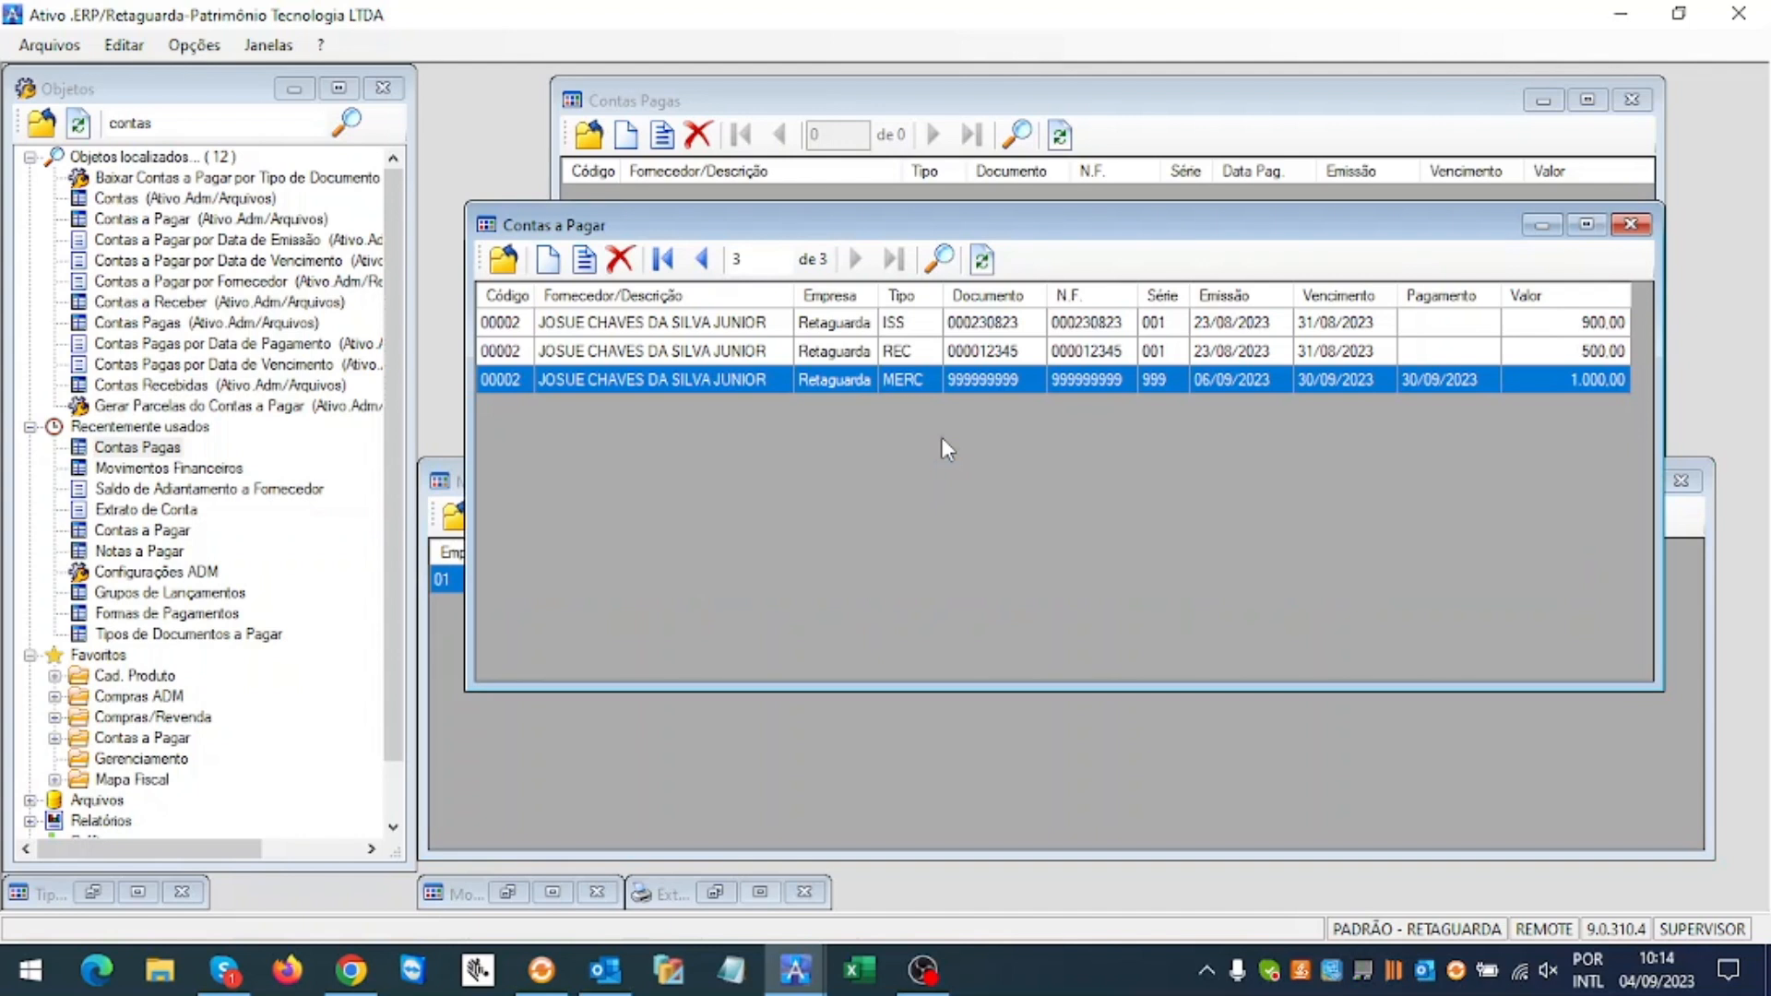
Step: Delete the paid 2.000,00 advance record from Contas Pagas
click(1015, 135)
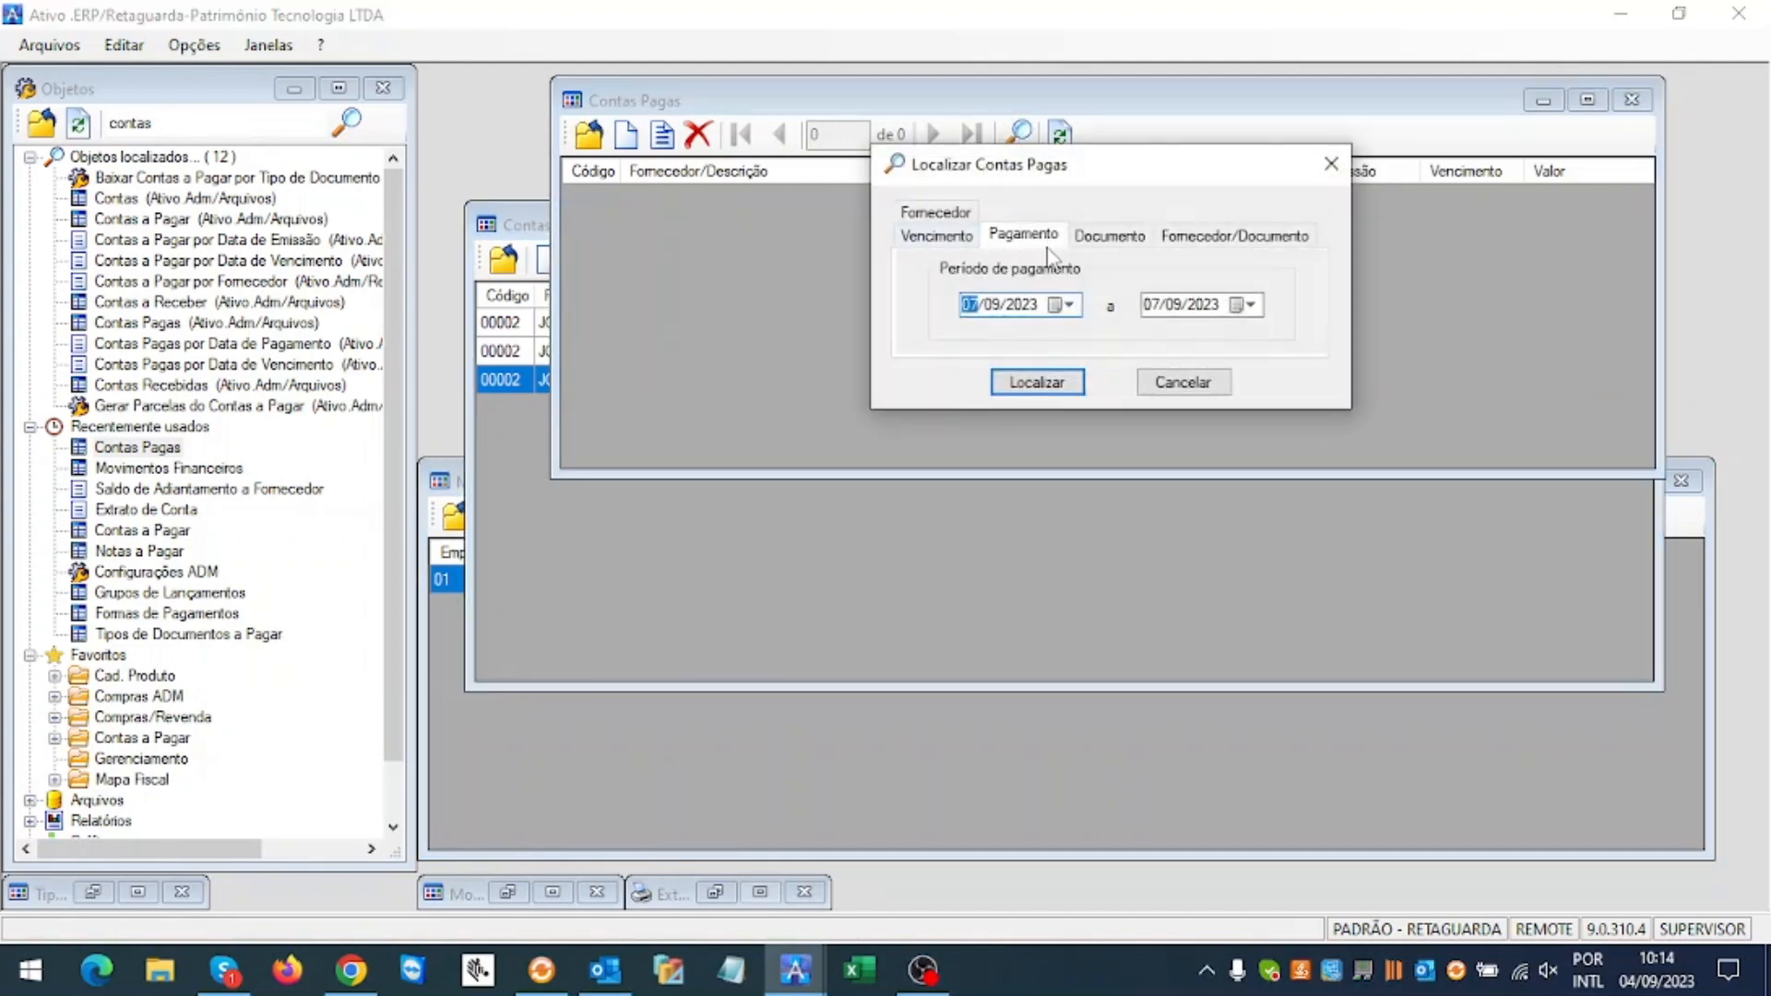
key(Return)
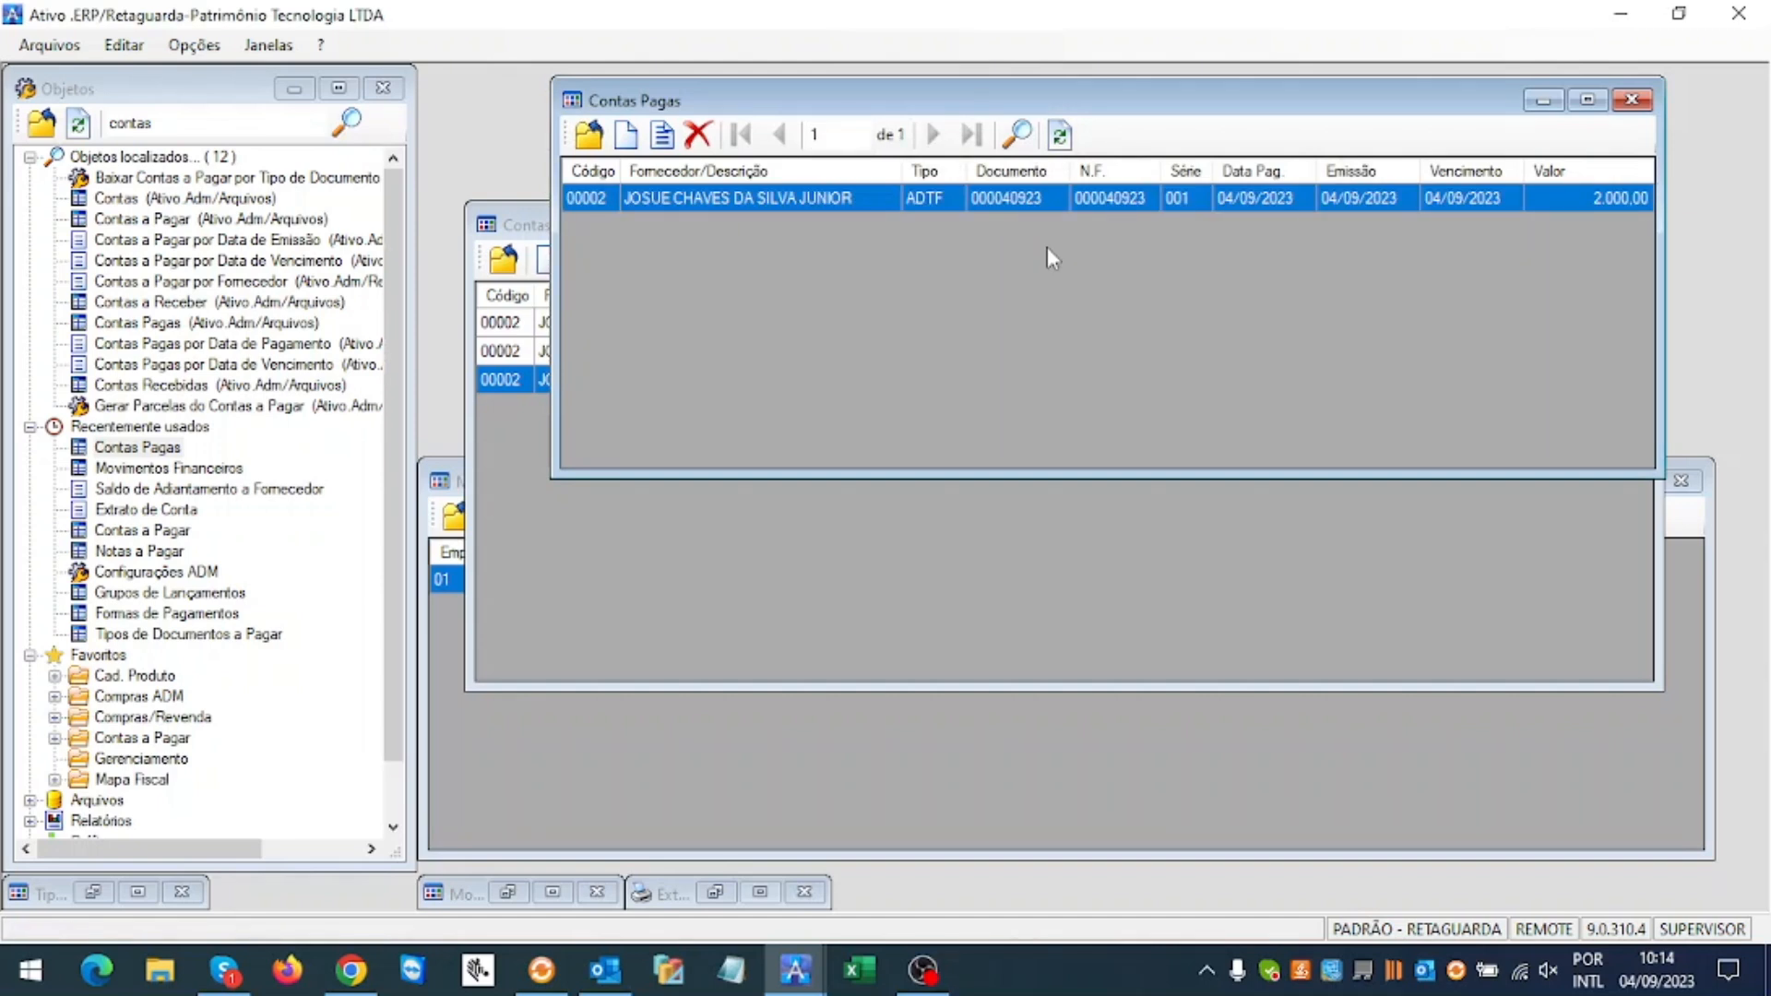
click(696, 136)
click(901, 582)
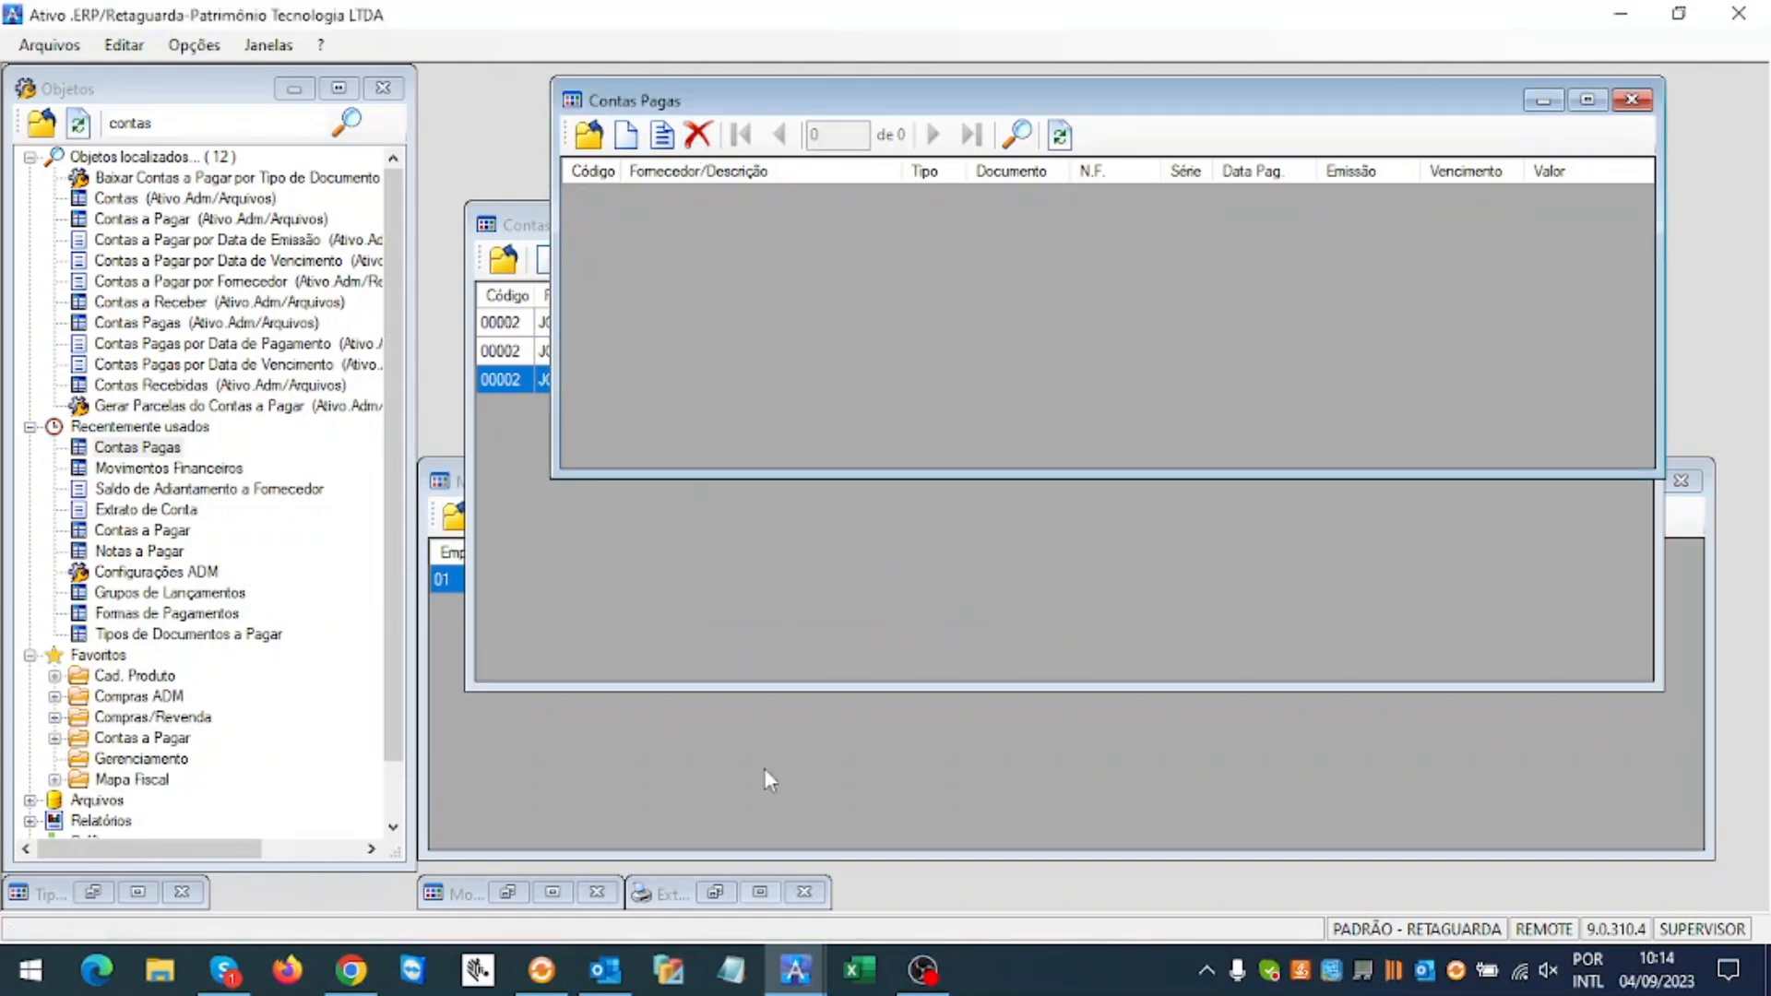
click(713, 894)
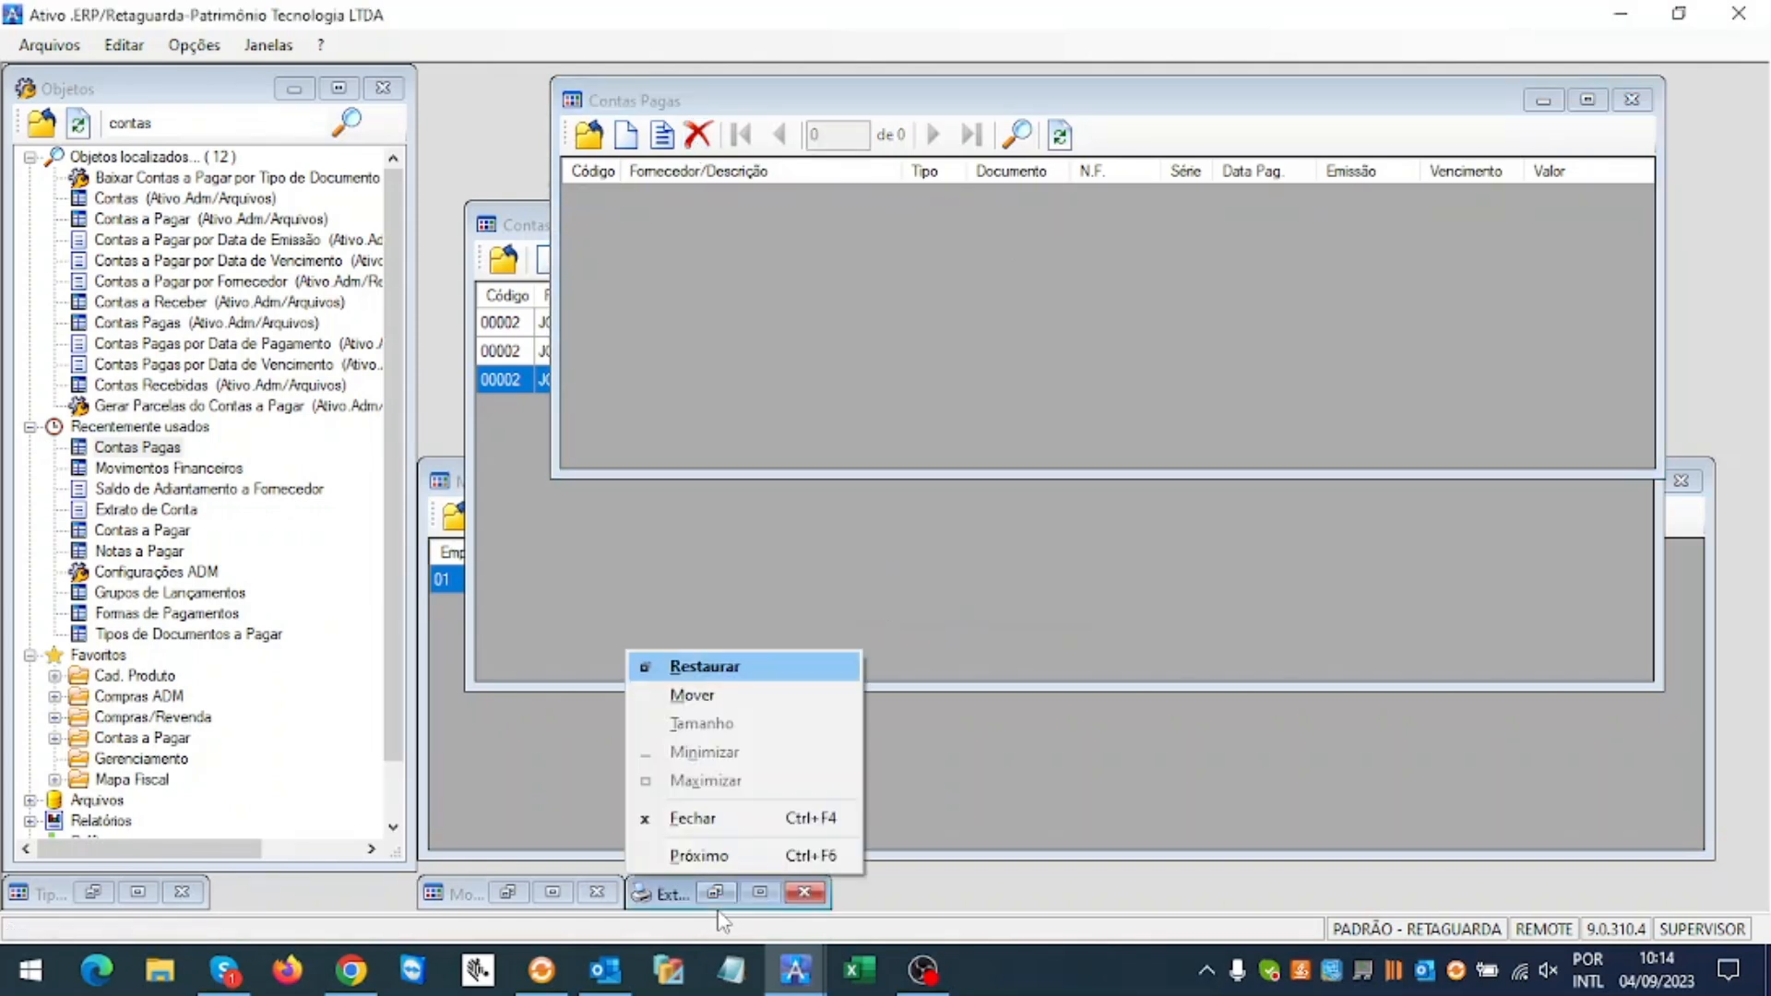
click(710, 893)
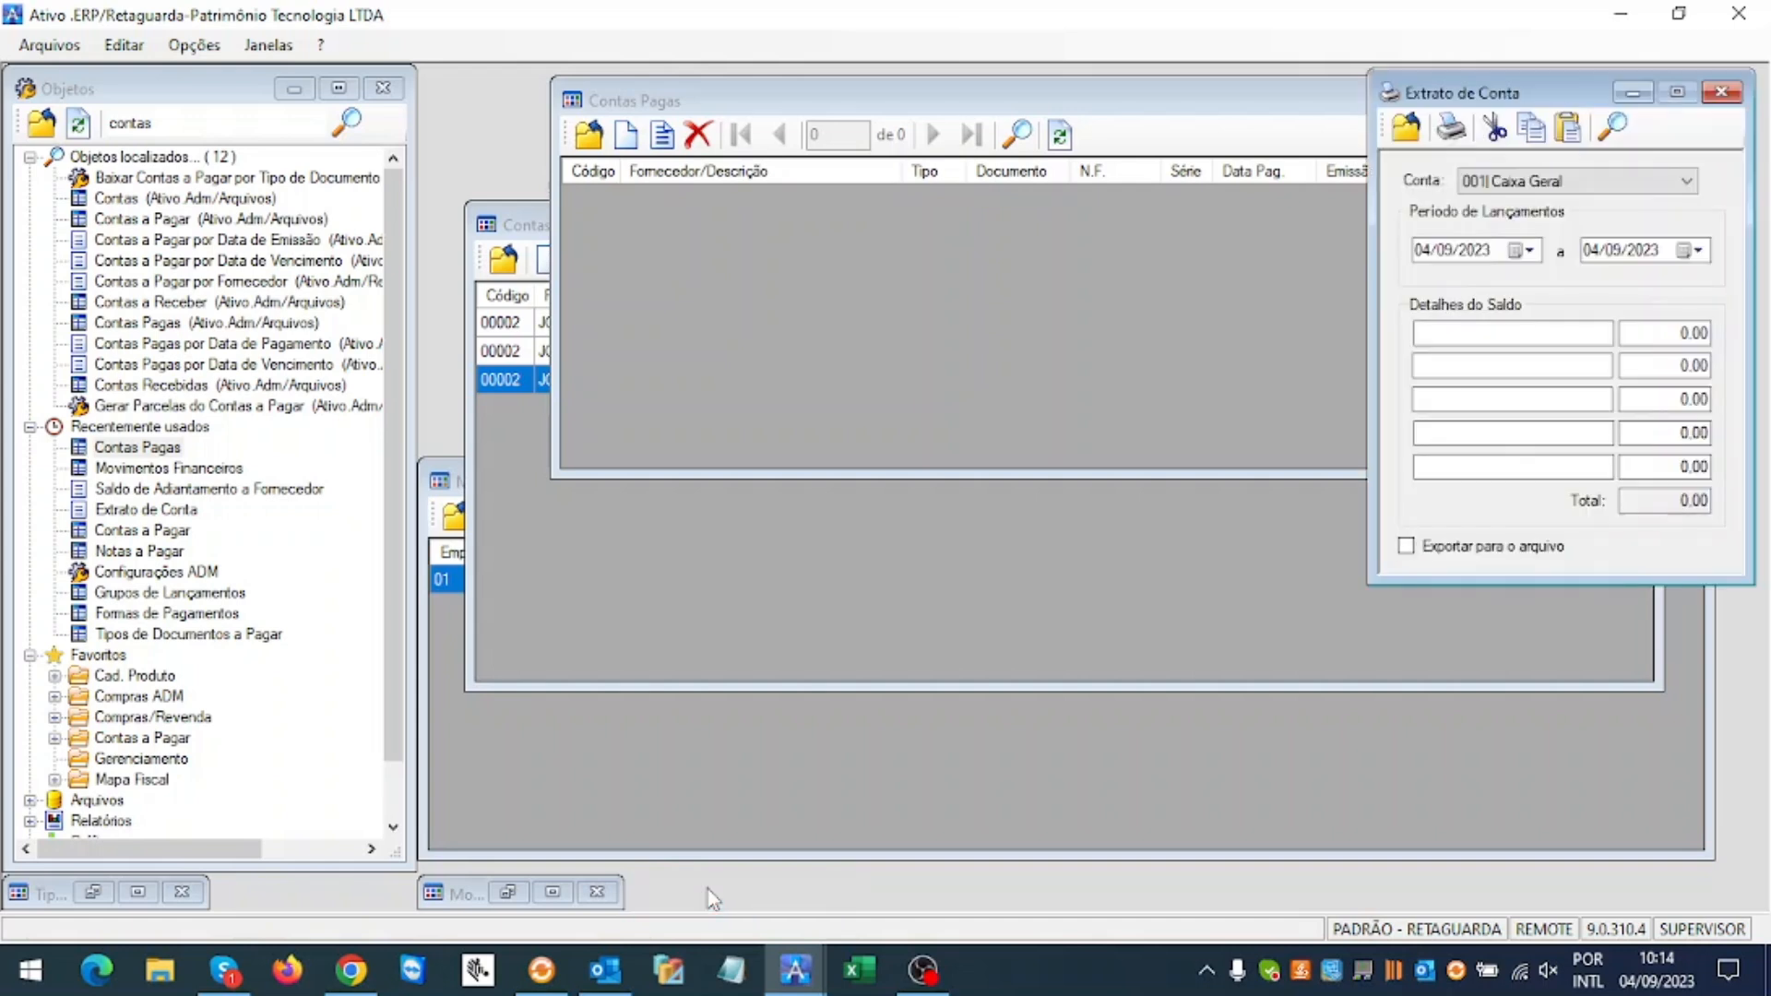
click(1521, 181)
click(1513, 215)
click(1448, 130)
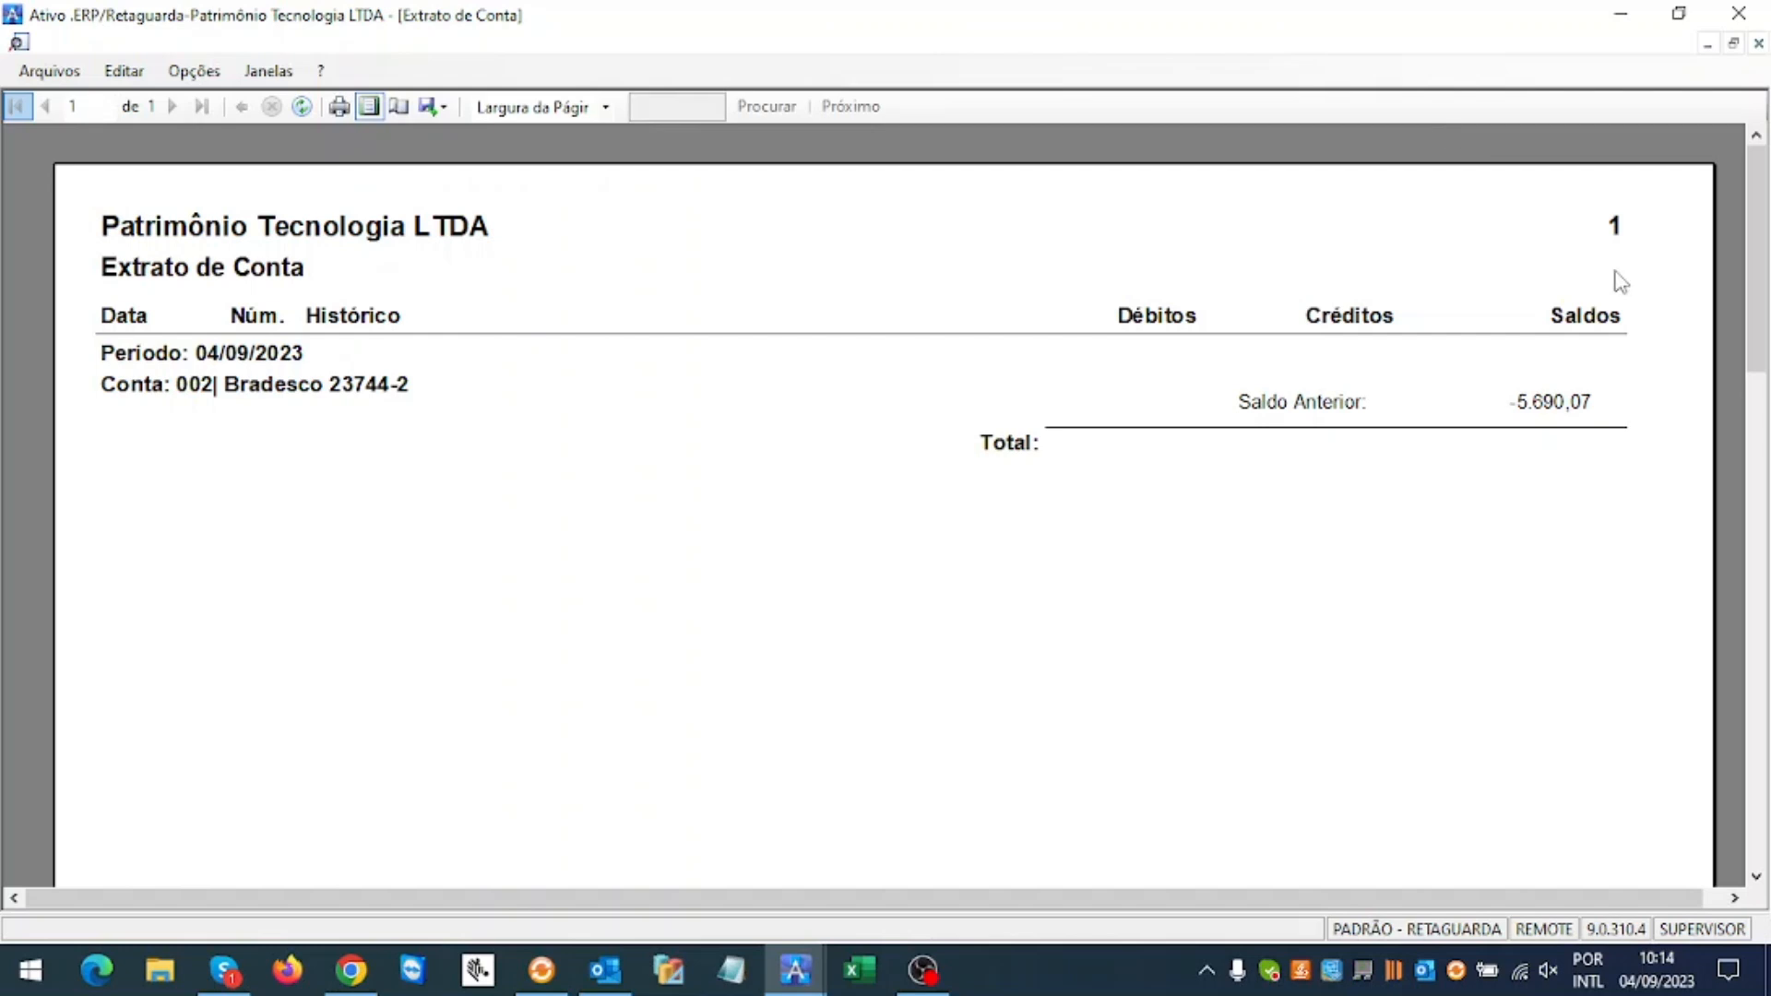
click(1758, 43)
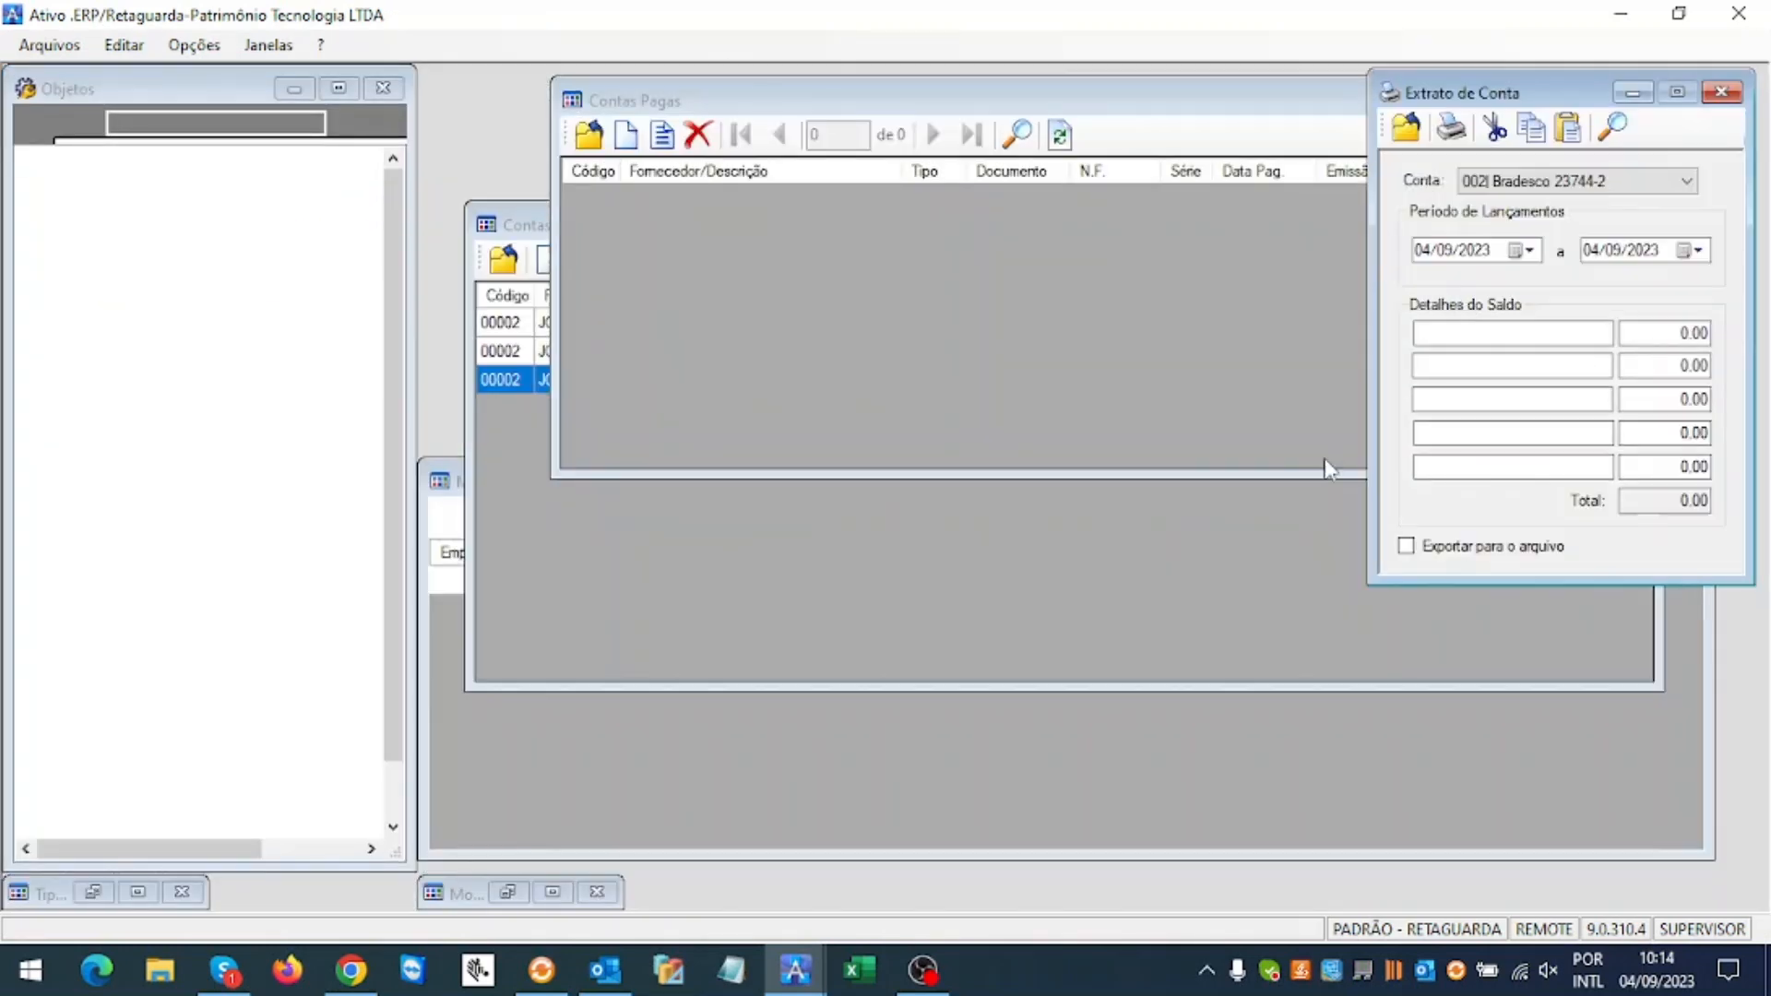
click(756, 623)
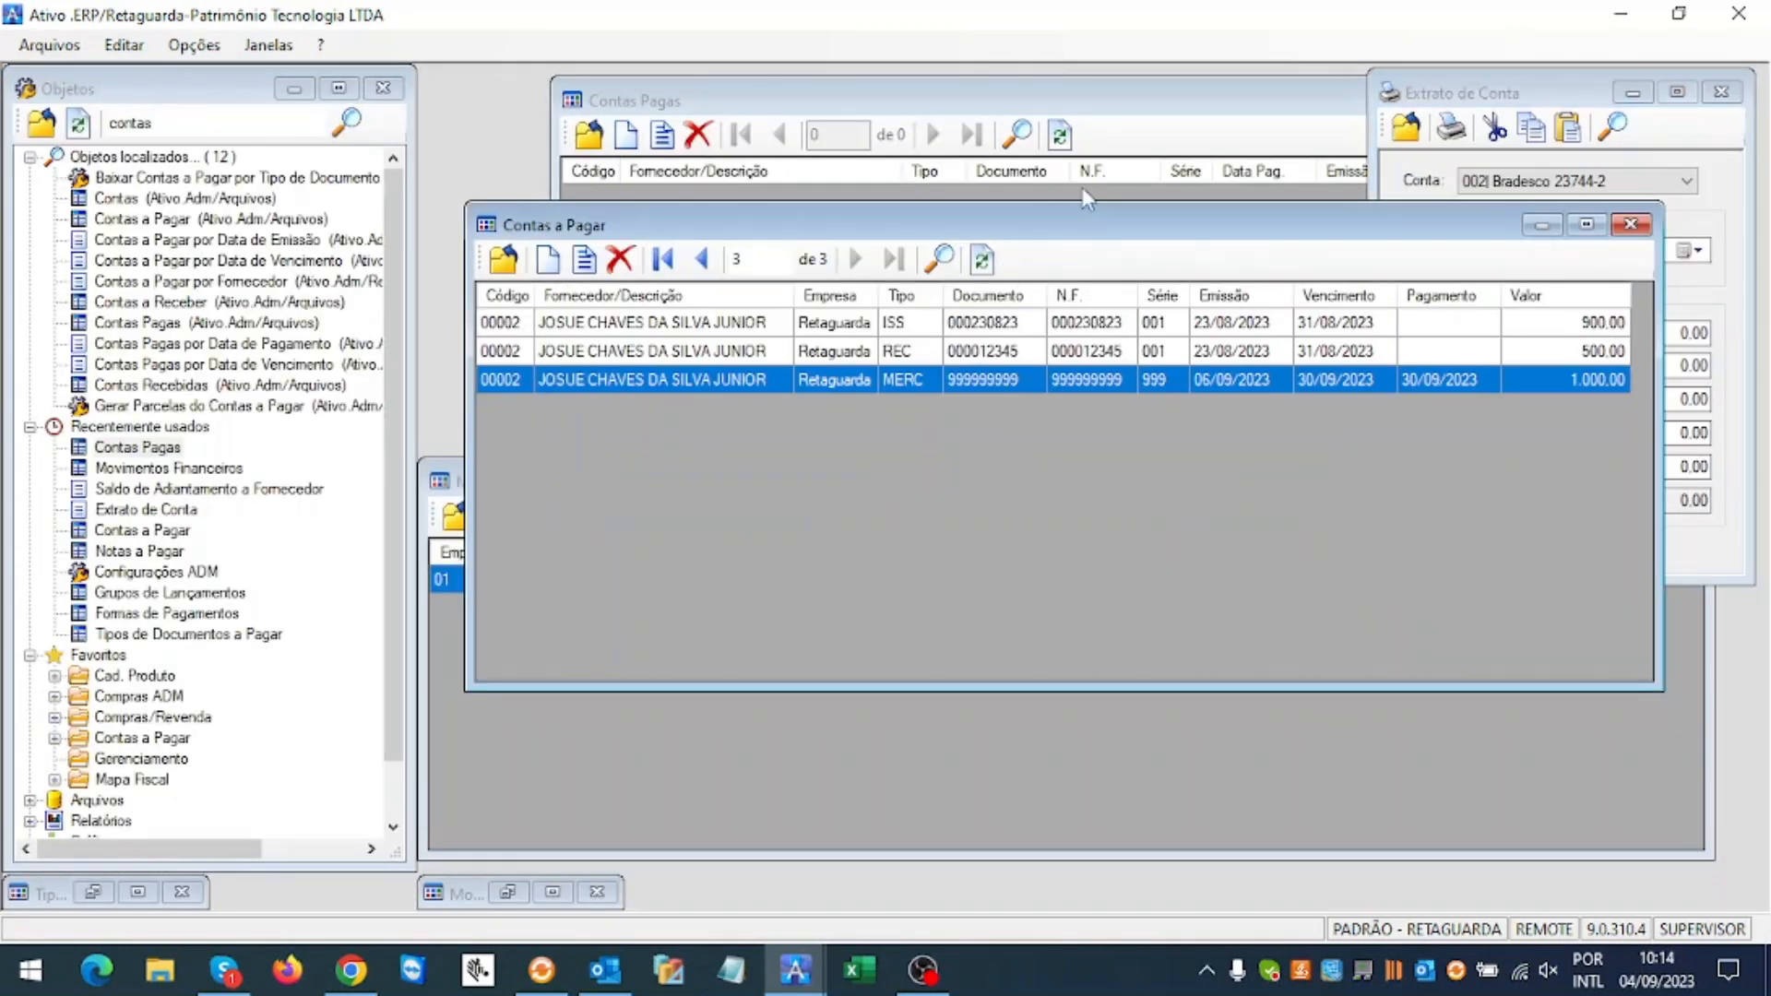
Step: Refresh Contas a Pagar to show the ADTF advance, then delete the last 2.000,00 movement
click(983, 259)
click(960, 389)
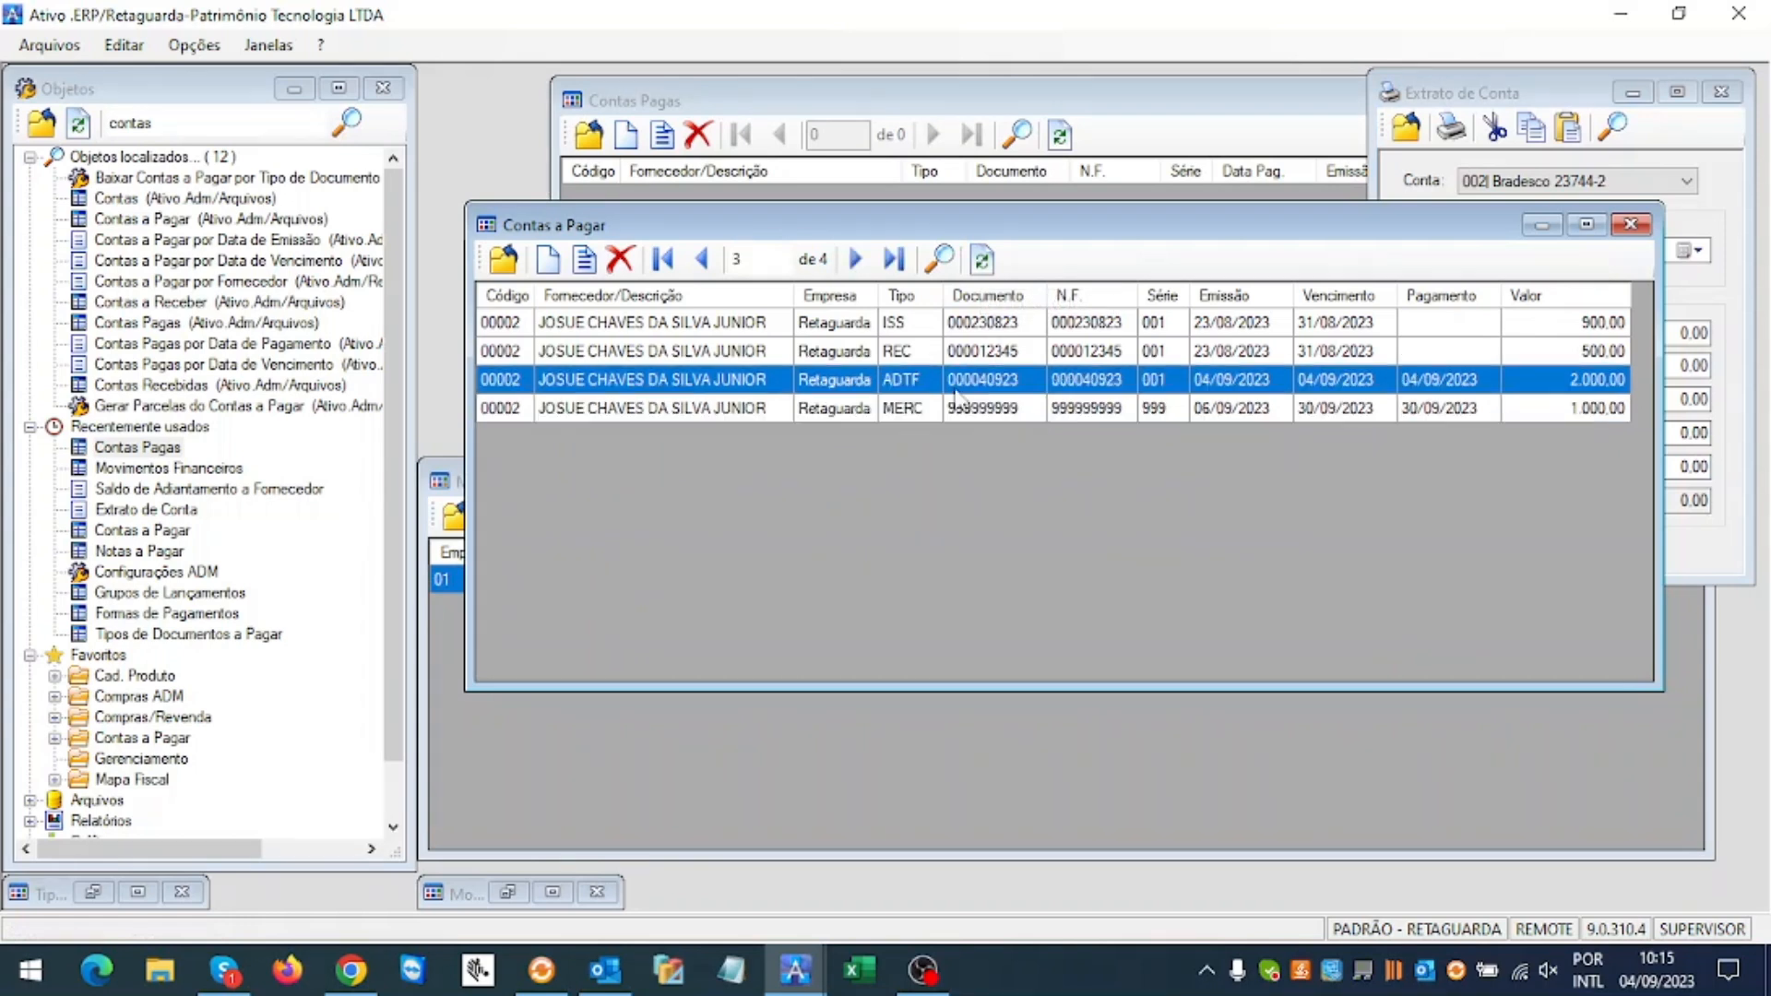
click(742, 746)
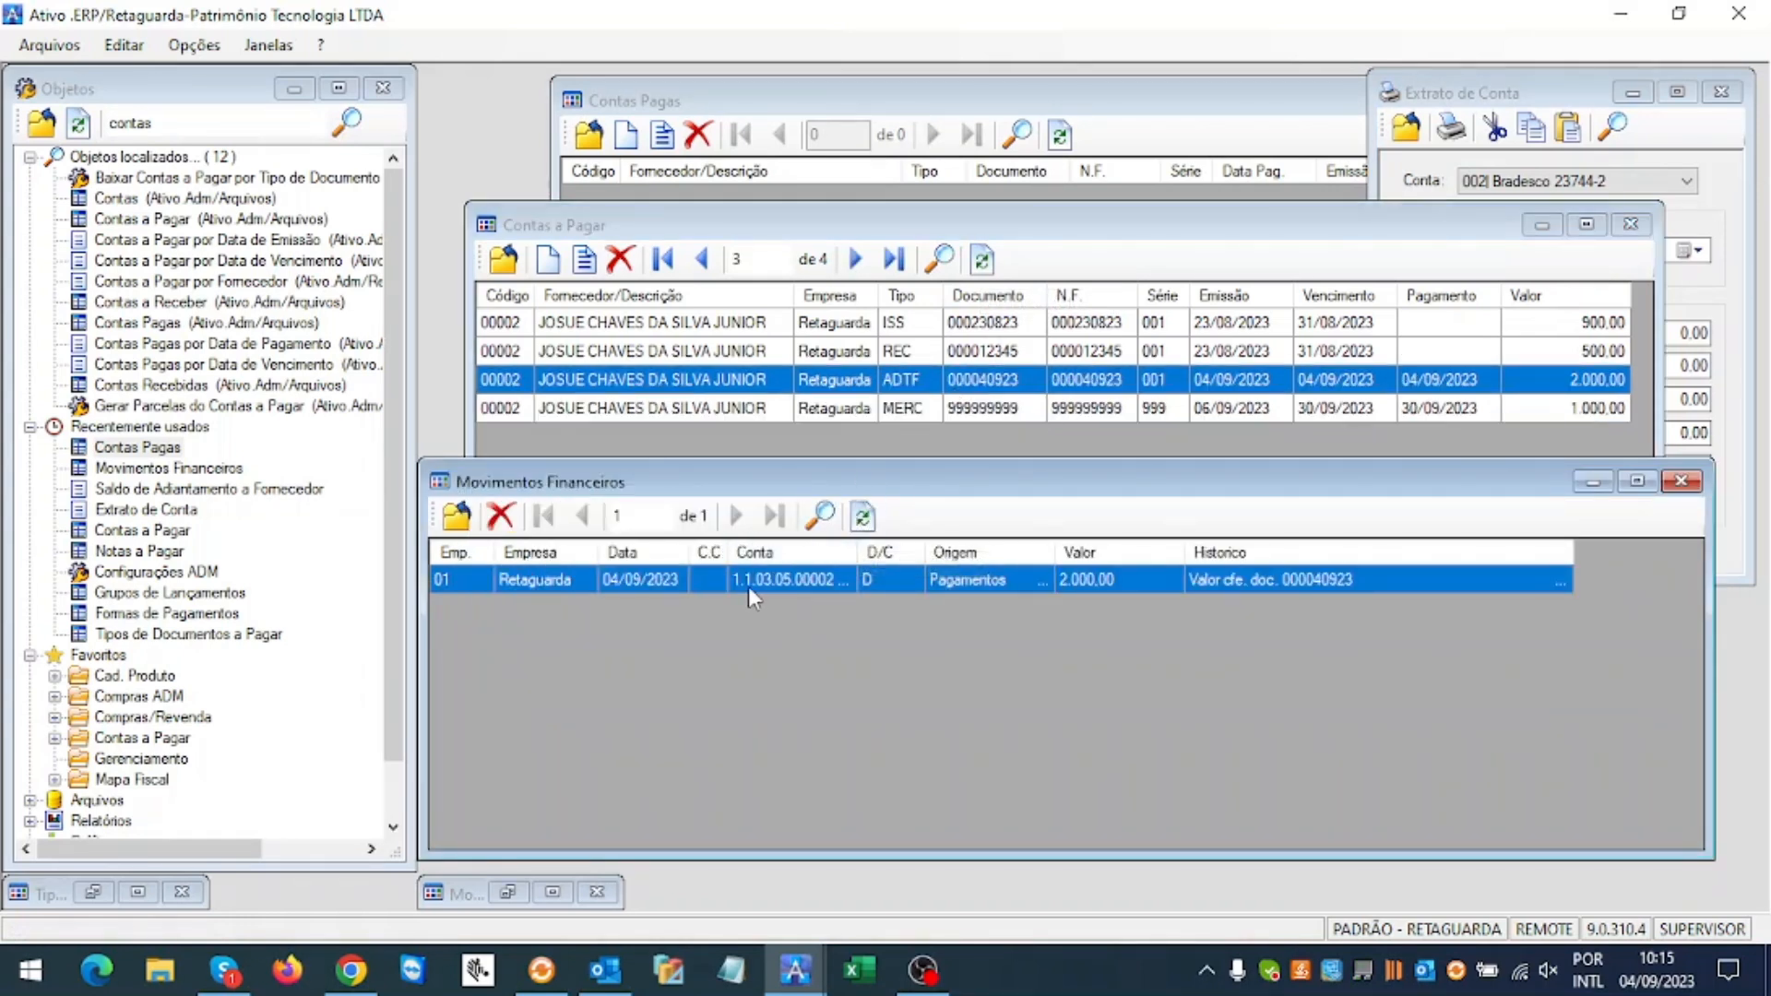
click(500, 517)
click(860, 577)
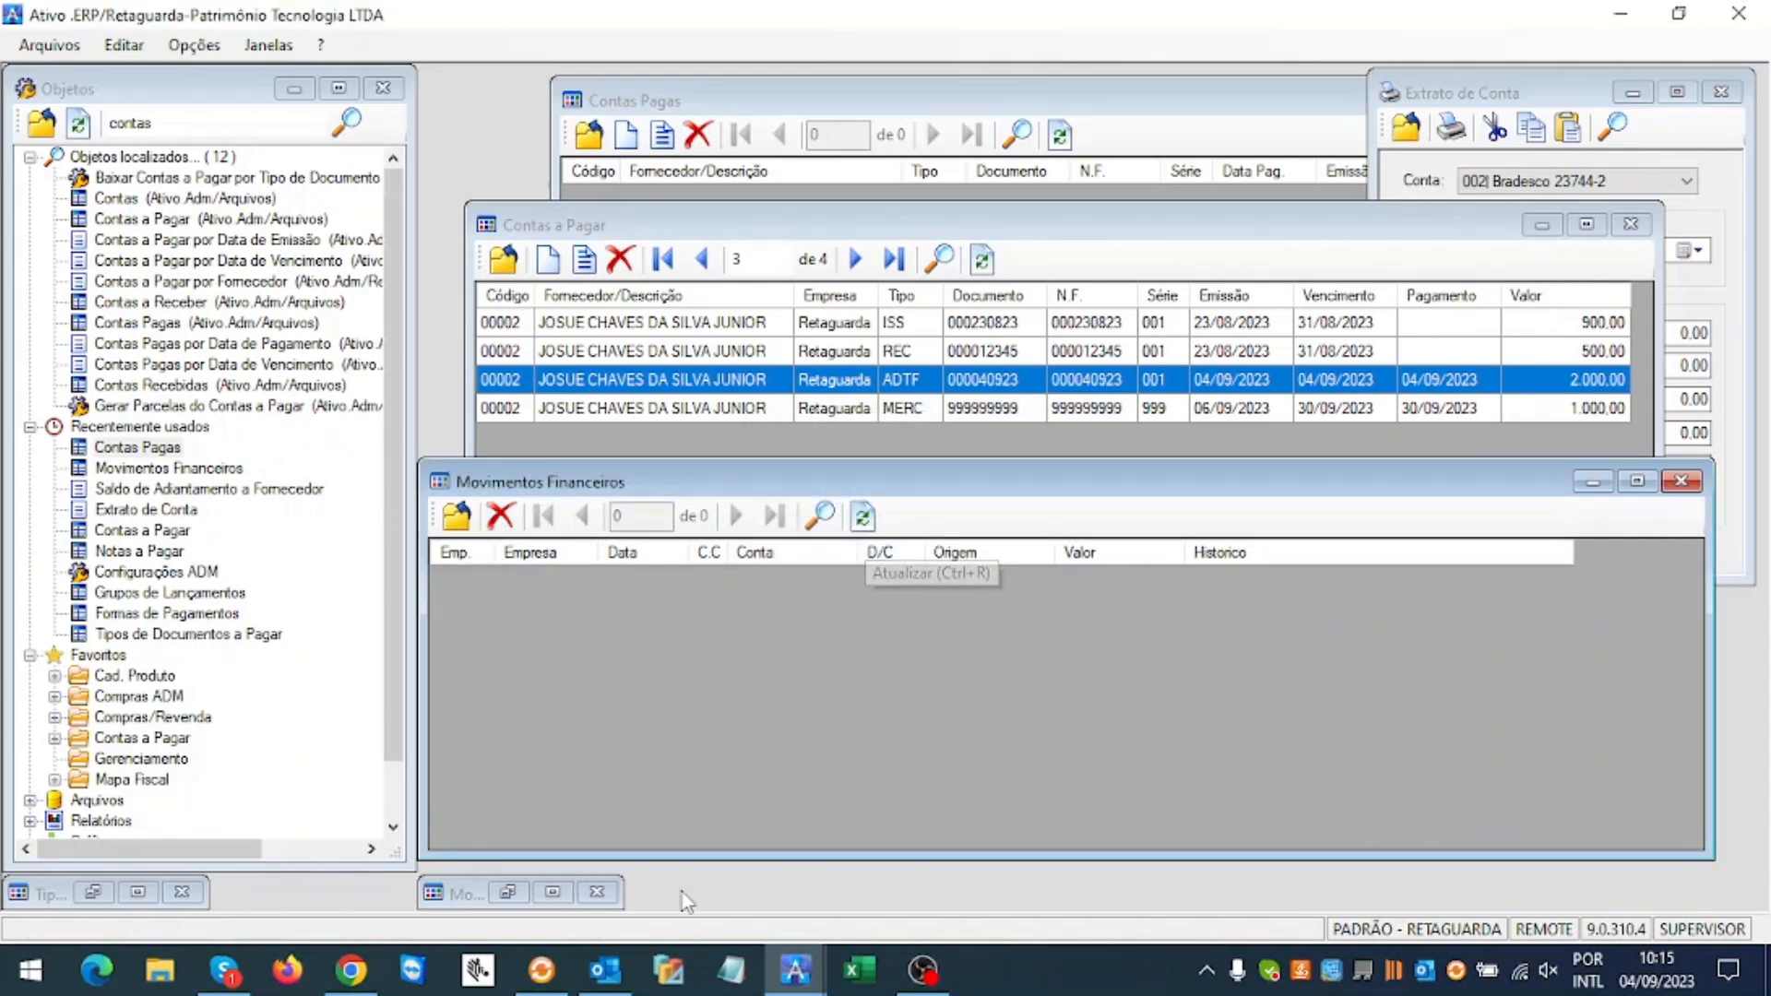
drag(480, 894, 280, 902)
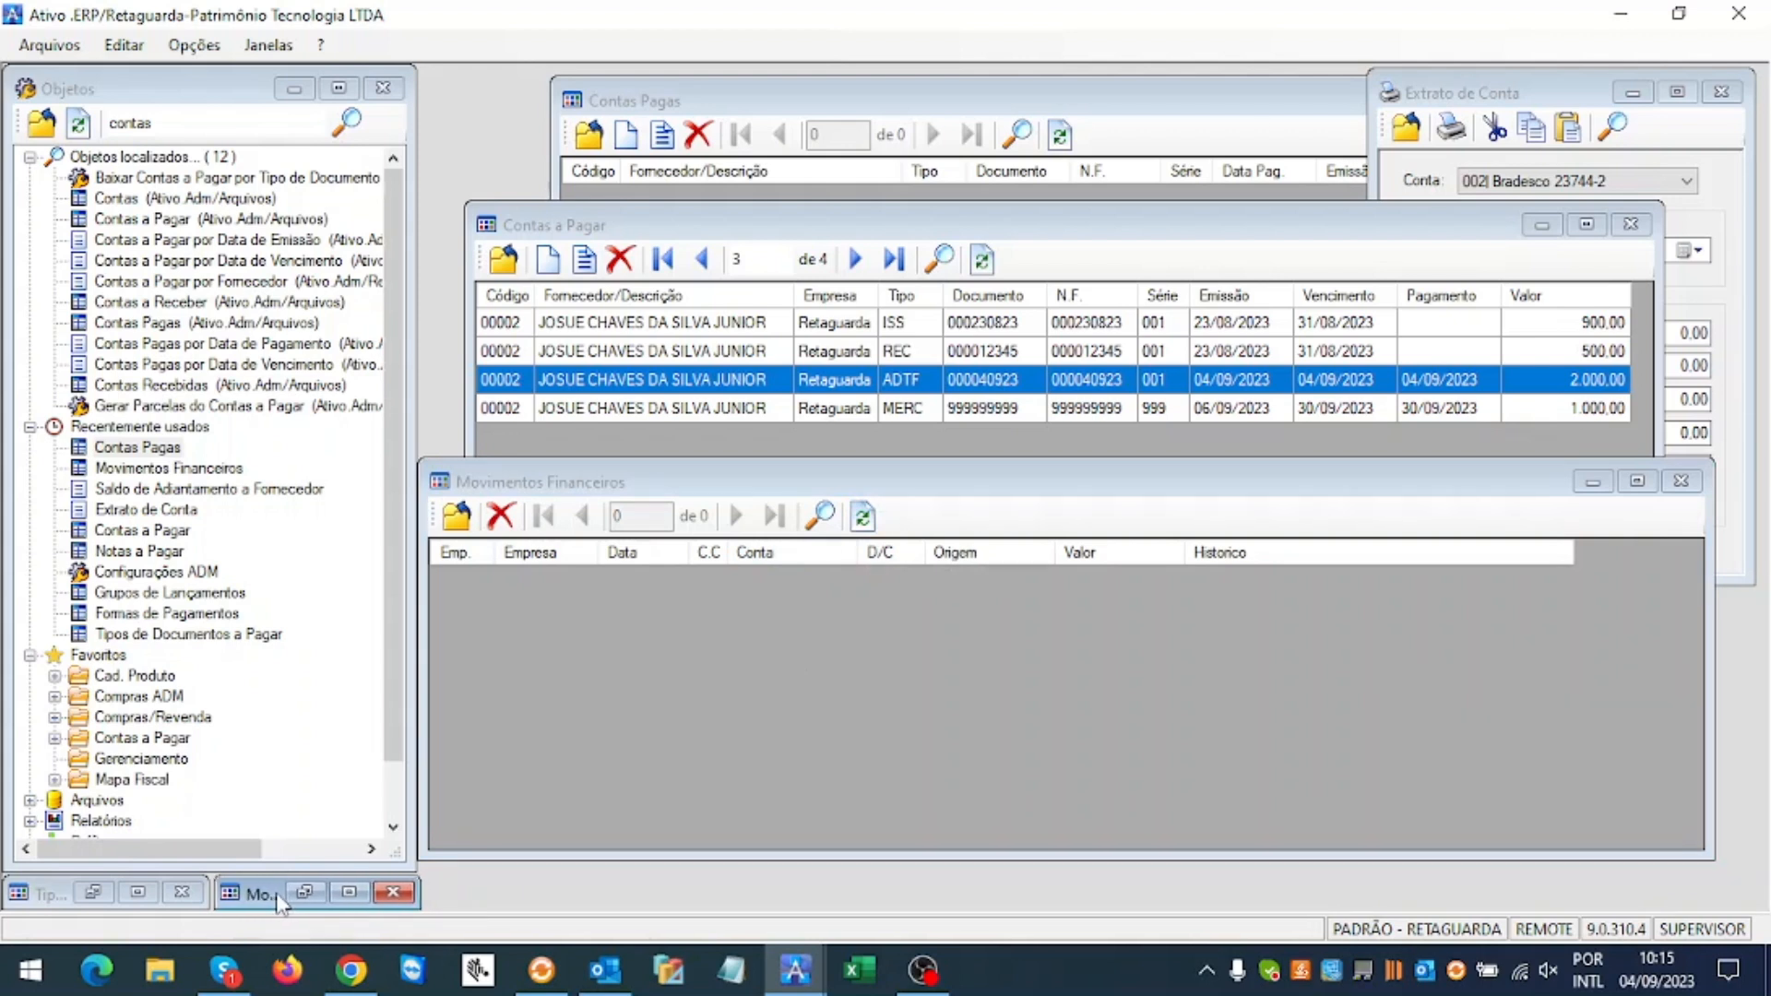